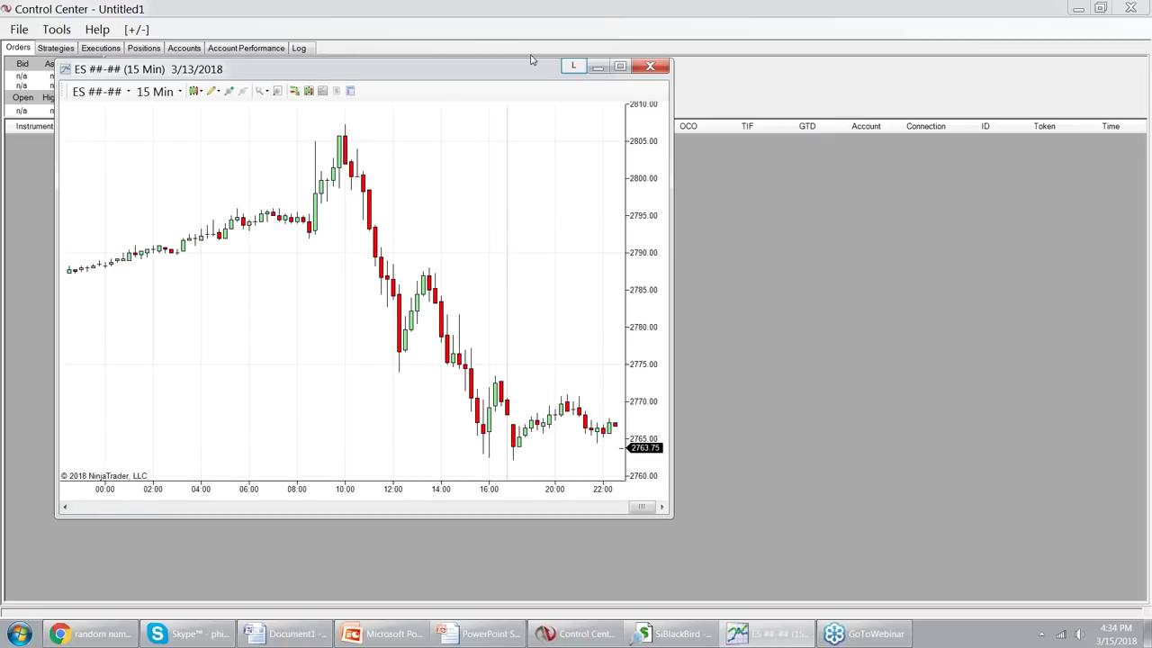
Maximize the ES 15-minute chart and add the LTSRuby indicator to it with its default parameters
{"action": "left_click", "coordinate": [635, 66]}
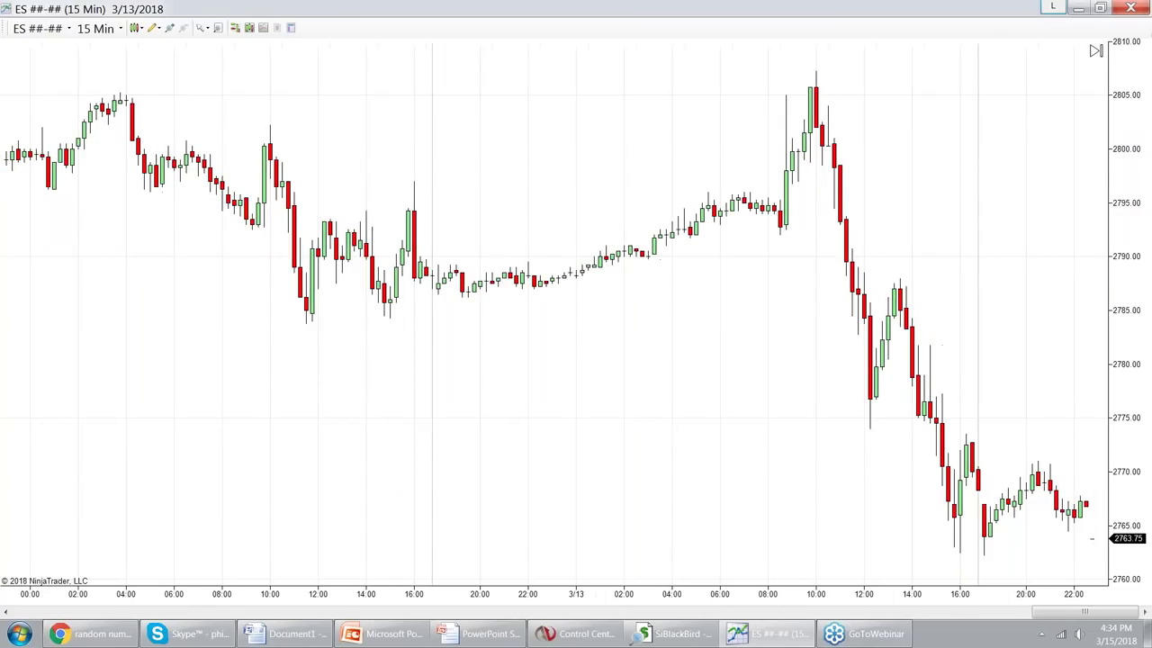
{"action": "right_click", "coordinate": [584, 146]}
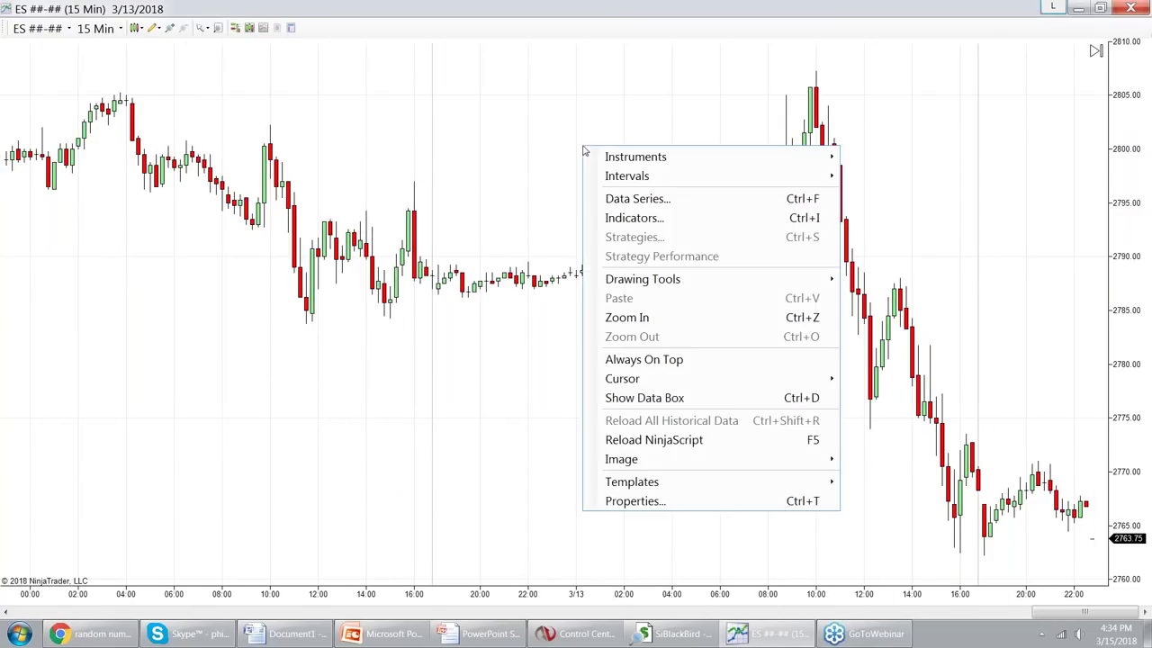
{"action": "left_click", "coordinate": [635, 220]}
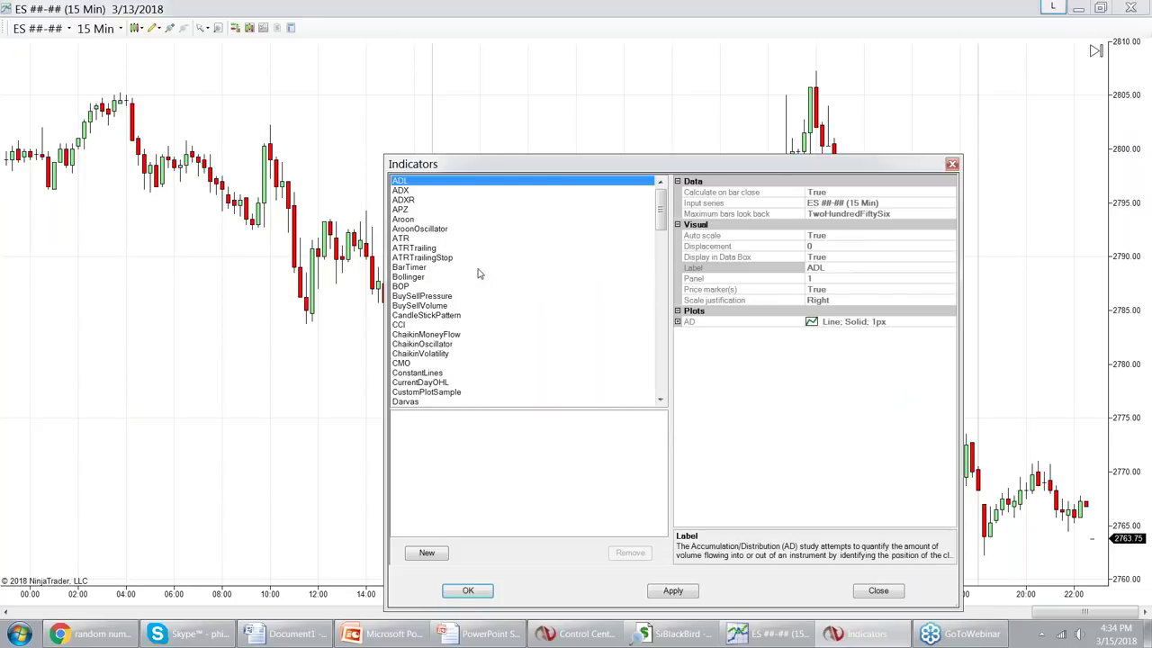
{"action": "left_click", "coordinate": [428, 286]}
{"action": "key", "text": "l"}
{"action": "scroll", "coordinate": [435, 303], "scroll_direction": "down", "scroll_amount": 1}
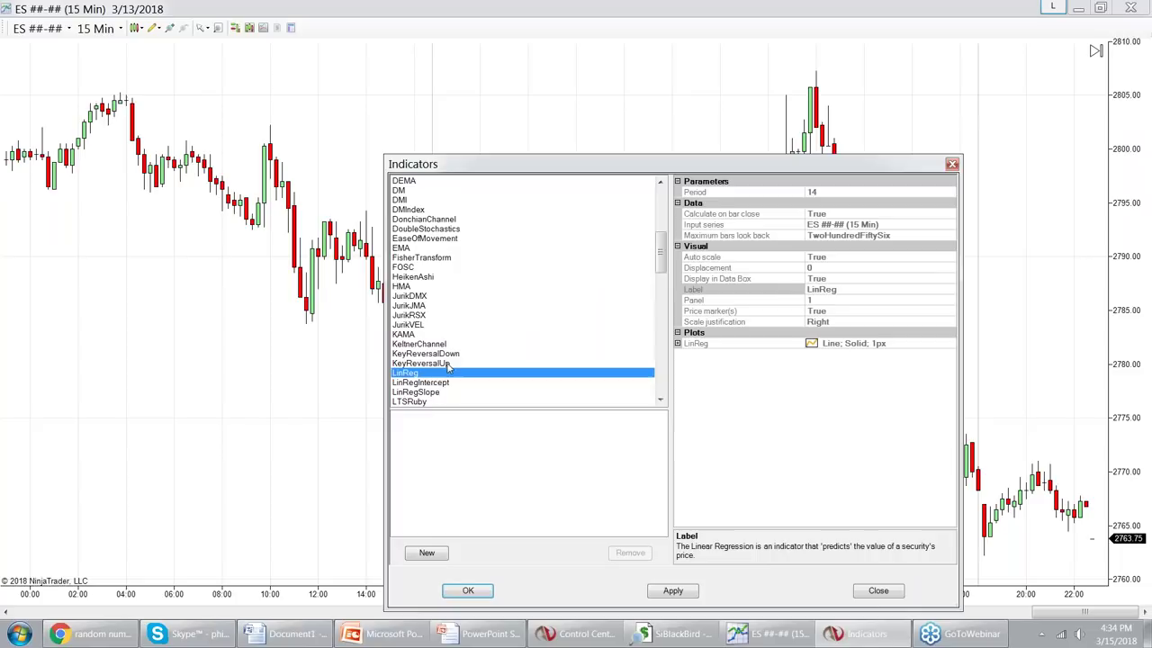
{"action": "left_click", "coordinate": [421, 403]}
{"action": "double_click", "coordinate": [421, 402]}
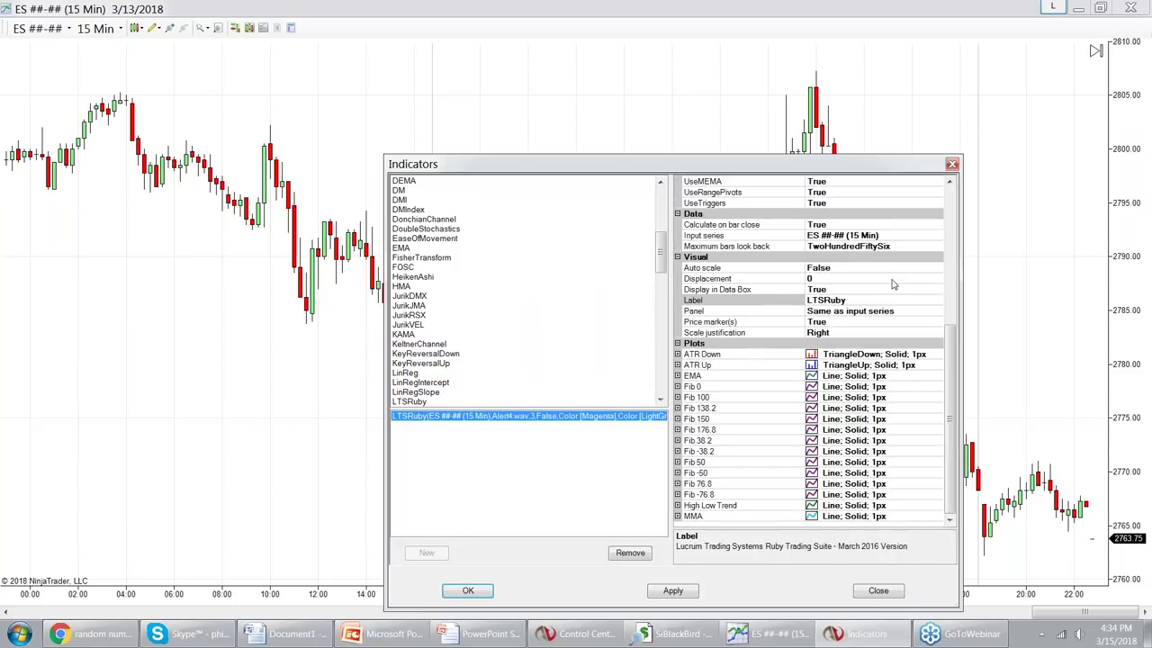
{"action": "scroll", "coordinate": [900, 288], "scroll_direction": "up", "scroll_amount": 3}
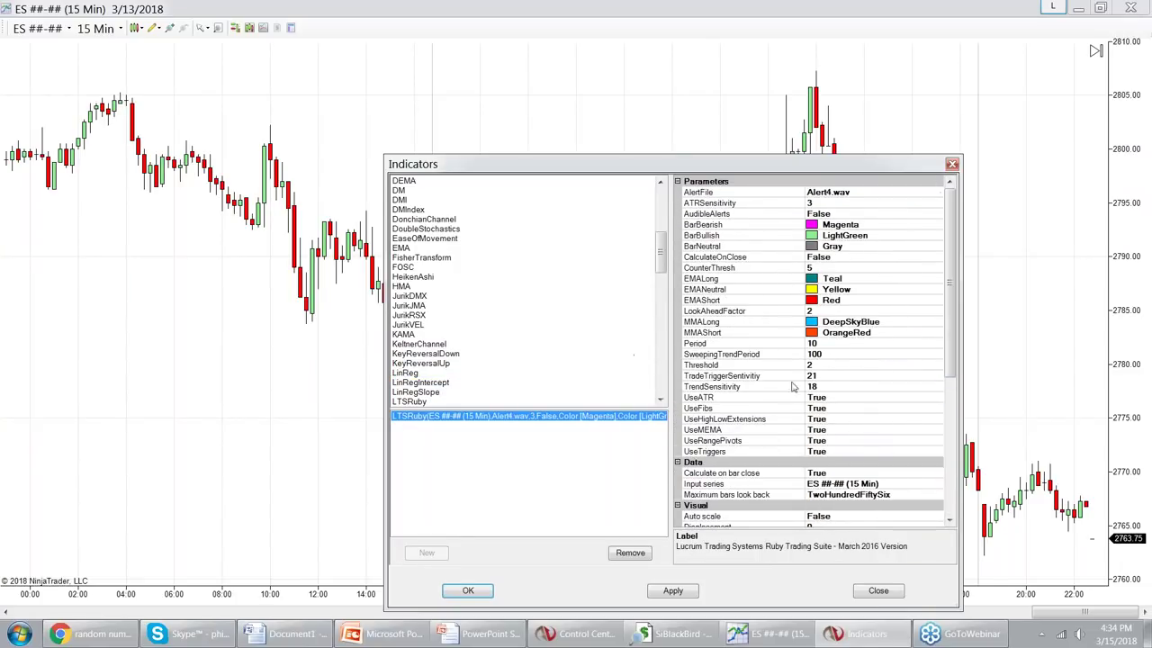
{"action": "left_click", "coordinate": [475, 594]}
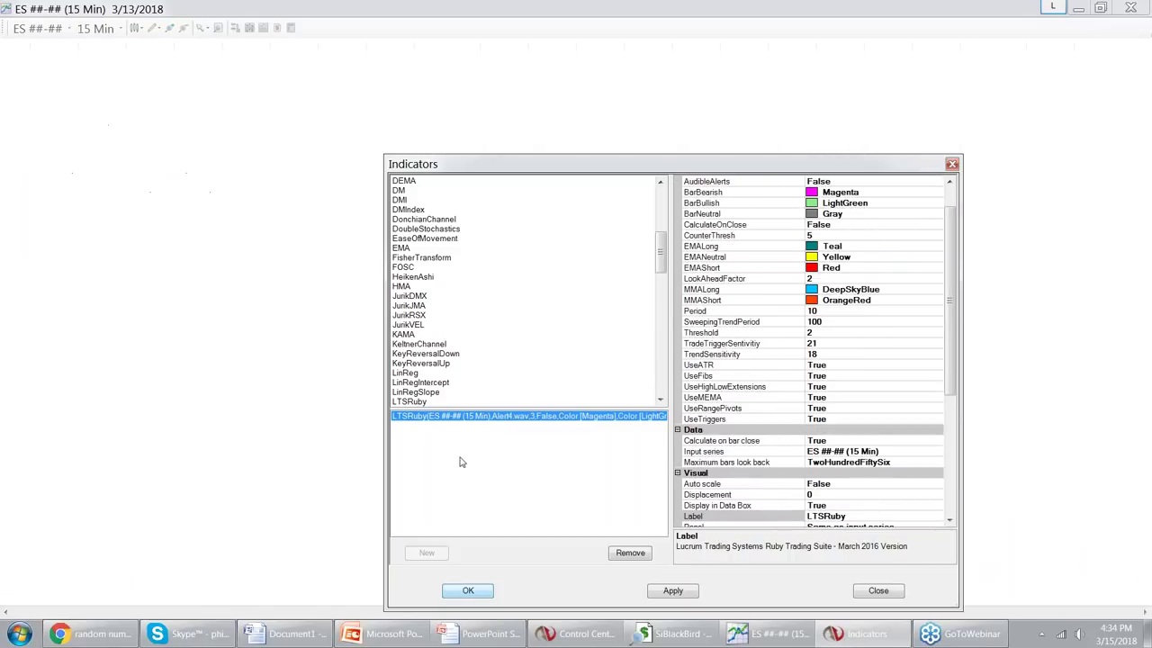
Examine the indicator's trend coloring, trade arrows and pattern labels on the chart between 3/7 and 3/13
{"action": "left_click_drag", "start_coordinate": [408, 368], "coordinate": [495, 389]}
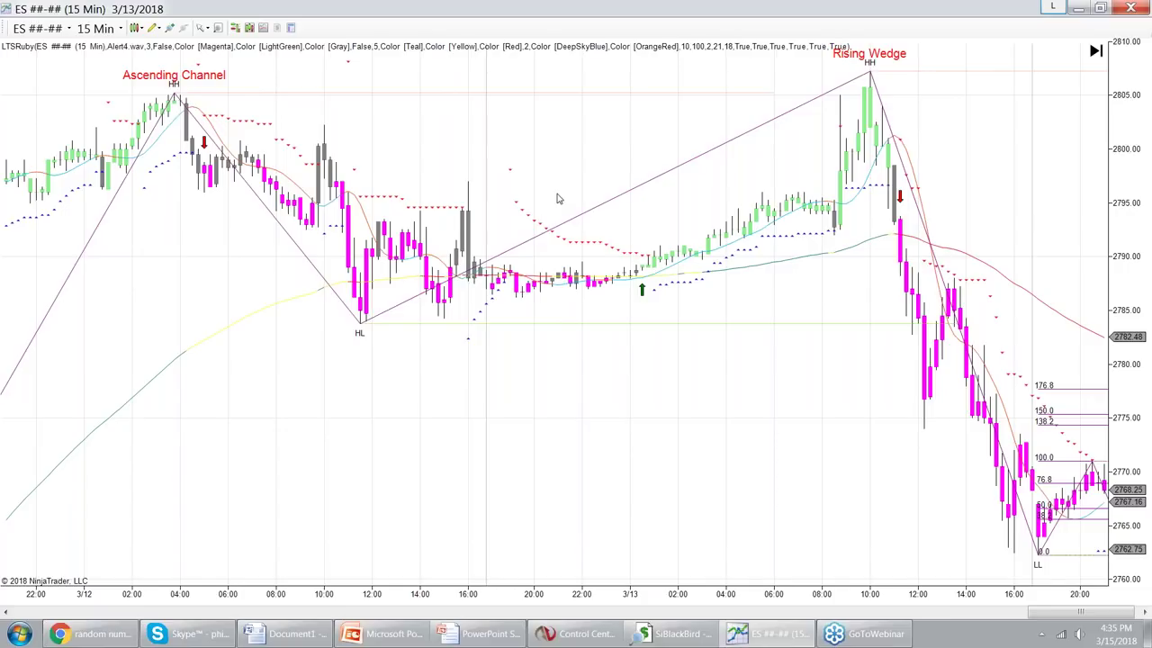
{"action": "scroll", "coordinate": [592, 198], "scroll_direction": "up", "scroll_amount": 4}
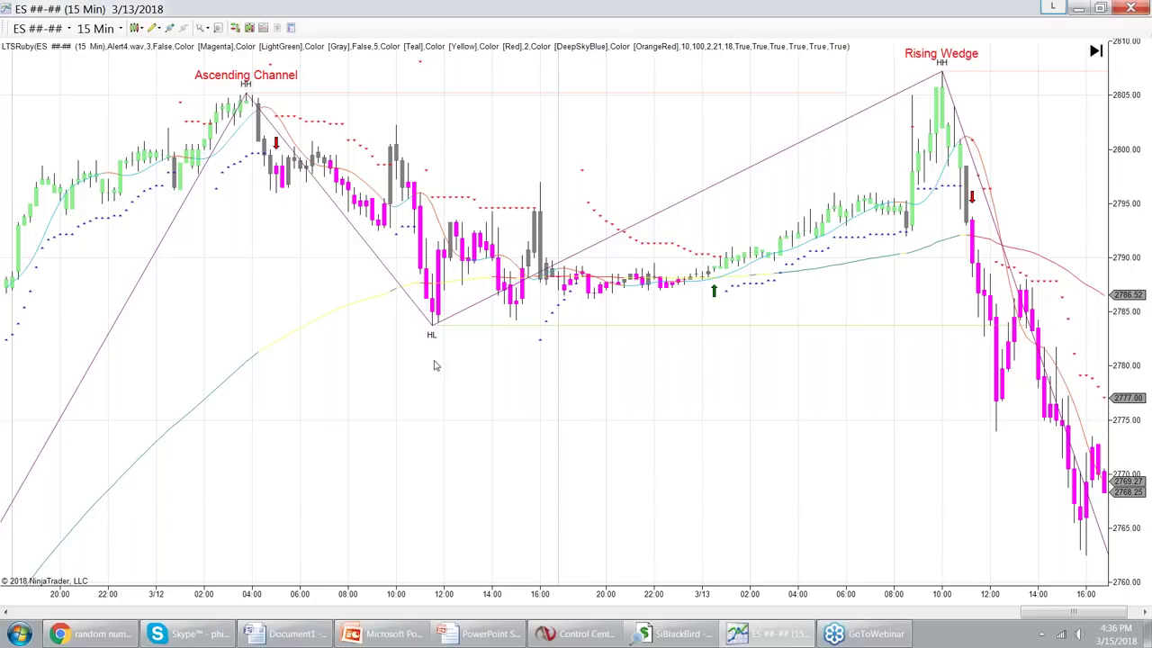
{"action": "left_click", "coordinate": [248, 362]}
{"action": "scroll", "coordinate": [496, 447], "scroll_direction": "up", "scroll_amount": 15}
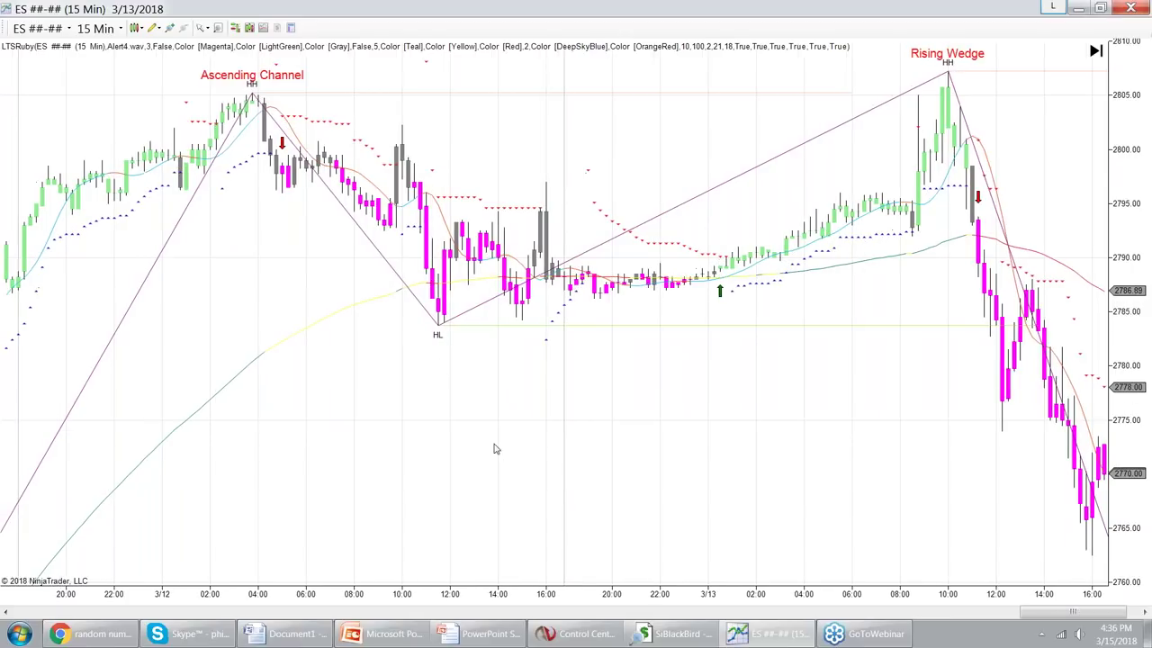
{"action": "scroll", "coordinate": [341, 322], "scroll_direction": "up", "scroll_amount": 5}
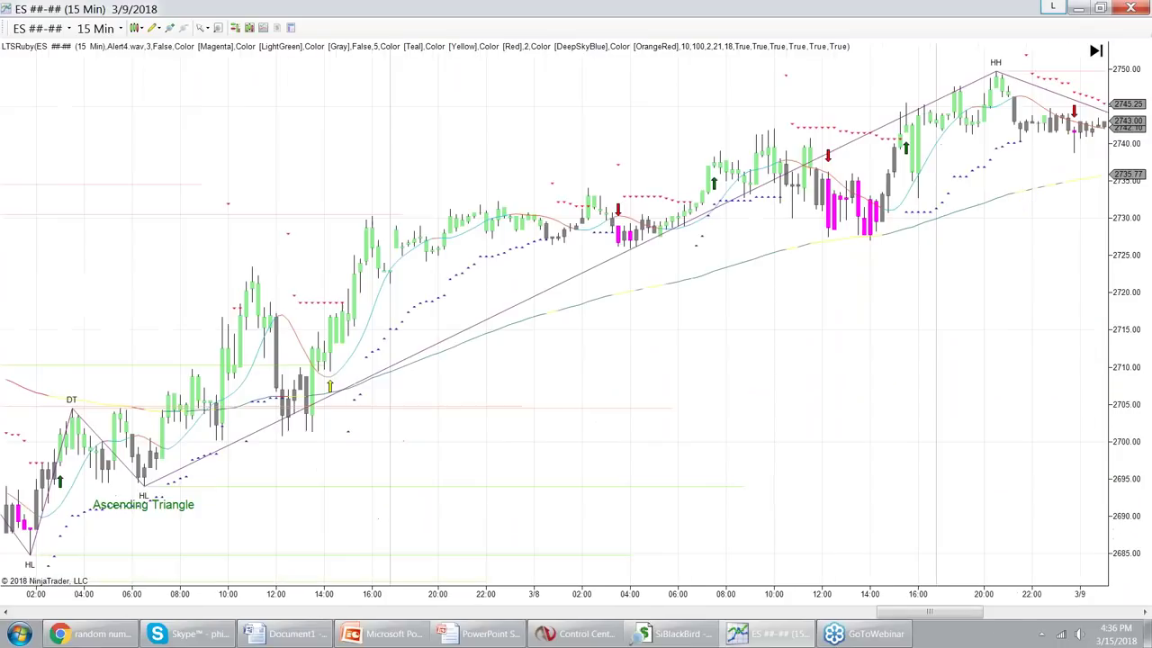
{"action": "scroll", "coordinate": [484, 376], "scroll_direction": "up", "scroll_amount": 3}
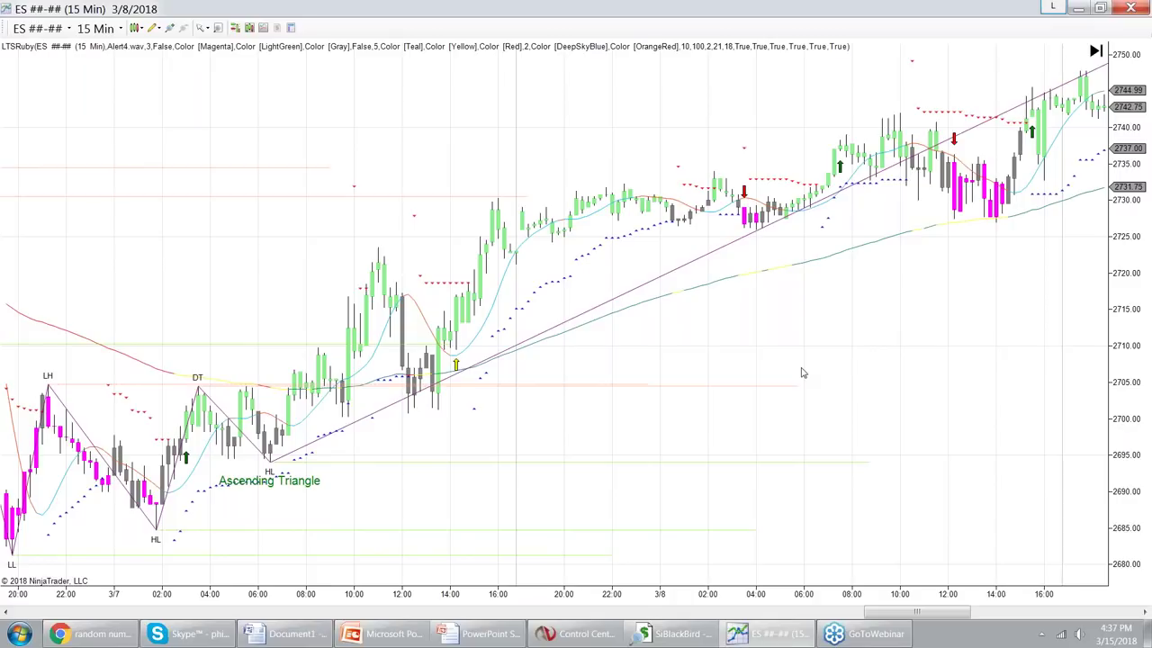
{"action": "scroll", "coordinate": [378, 473], "scroll_direction": "left", "scroll_amount": 3}
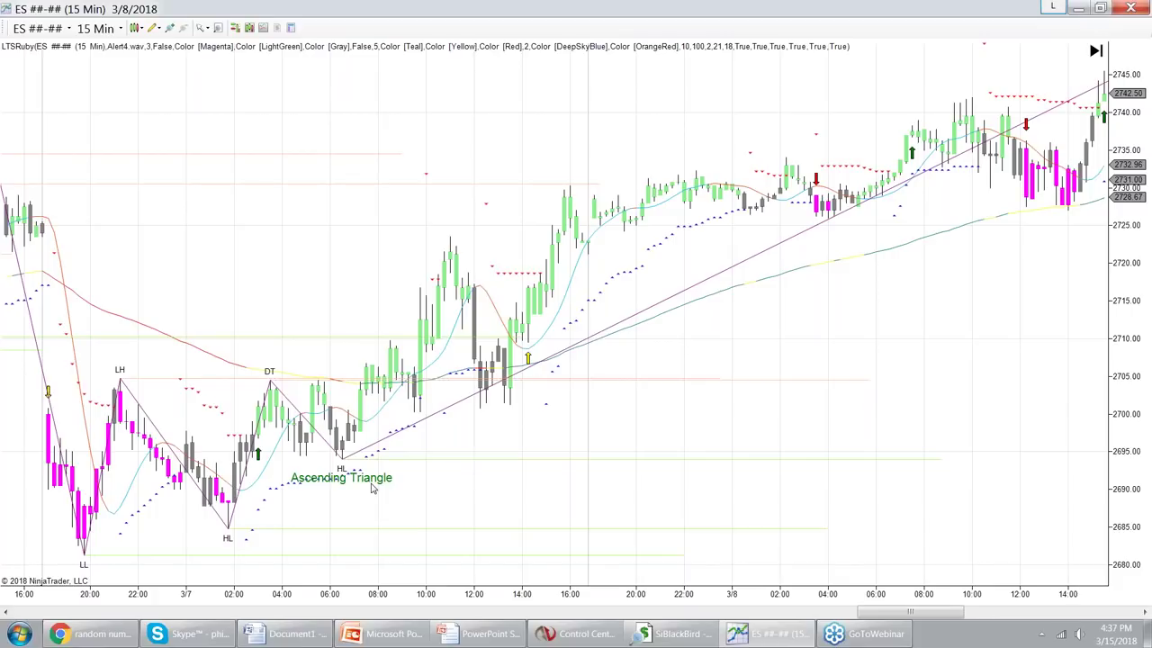
{"action": "left_click_drag", "start_coordinate": [714, 331], "coordinate": [117, 387]}
{"action": "scroll", "coordinate": [430, 260], "scroll_direction": "down", "scroll_amount": 11}
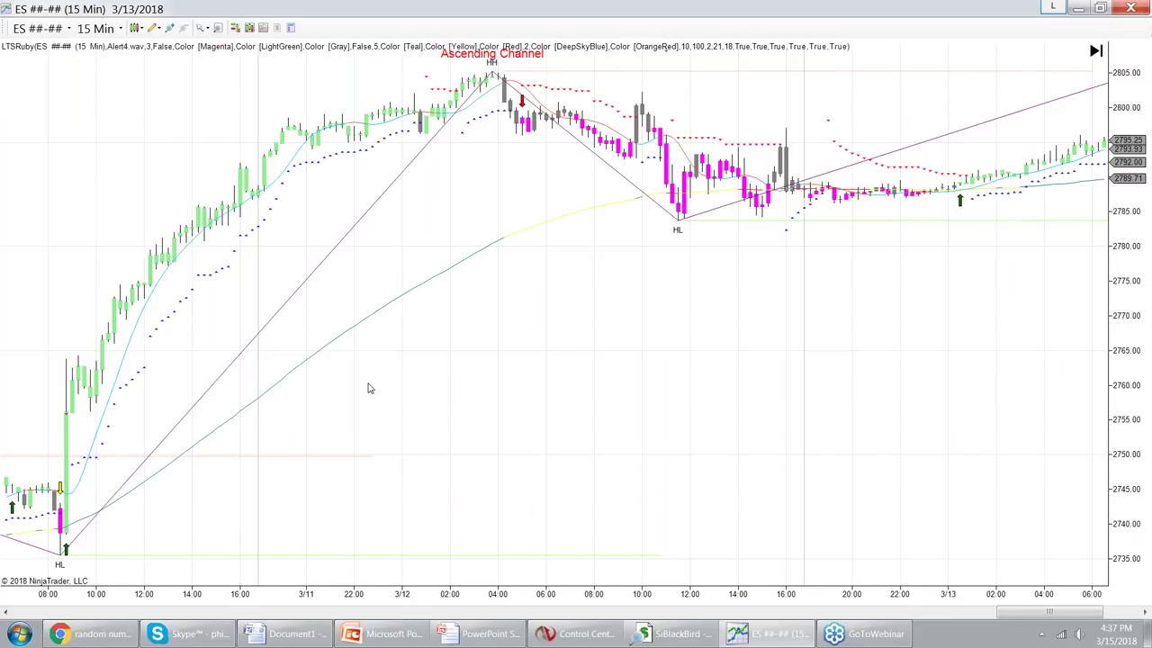
{"action": "scroll", "coordinate": [367, 388], "scroll_direction": "up", "scroll_amount": 3}
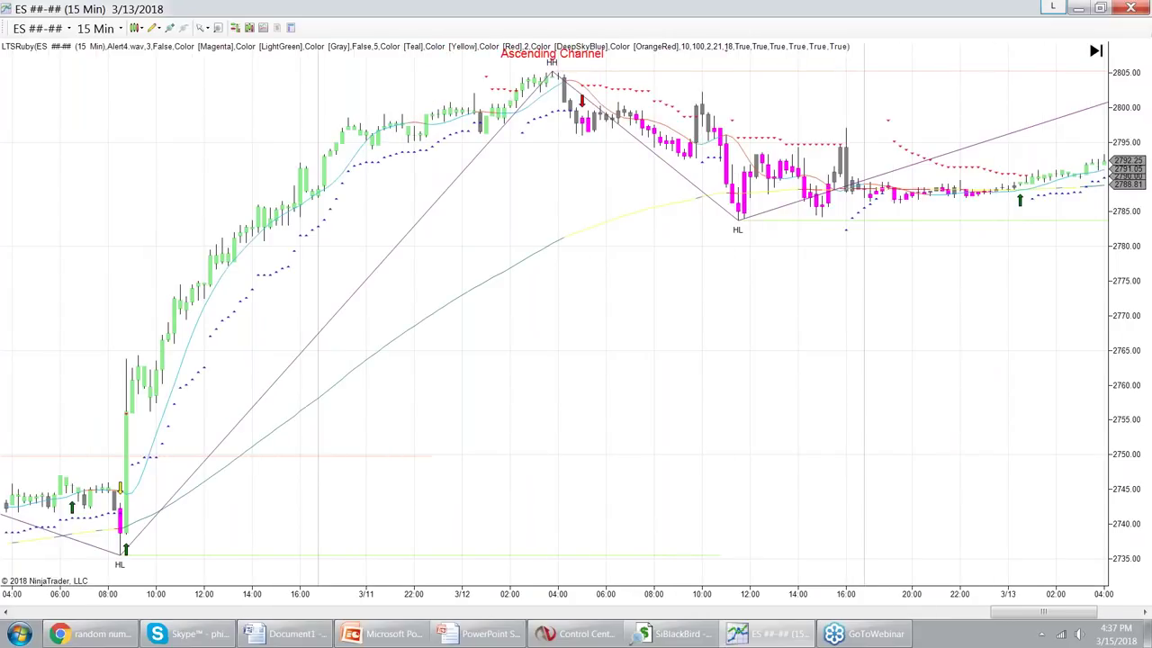
{"action": "scroll", "coordinate": [392, 400], "scroll_direction": "up", "scroll_amount": 3}
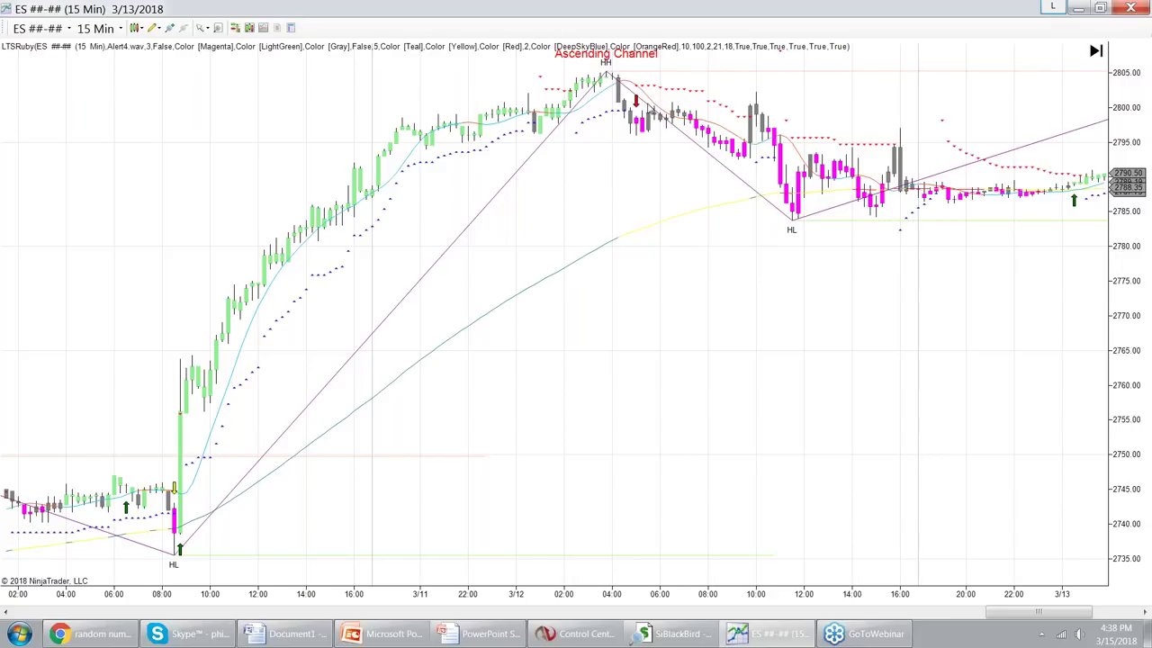
{"action": "left_click_drag", "start_coordinate": [741, 286], "coordinate": [242, 311]}
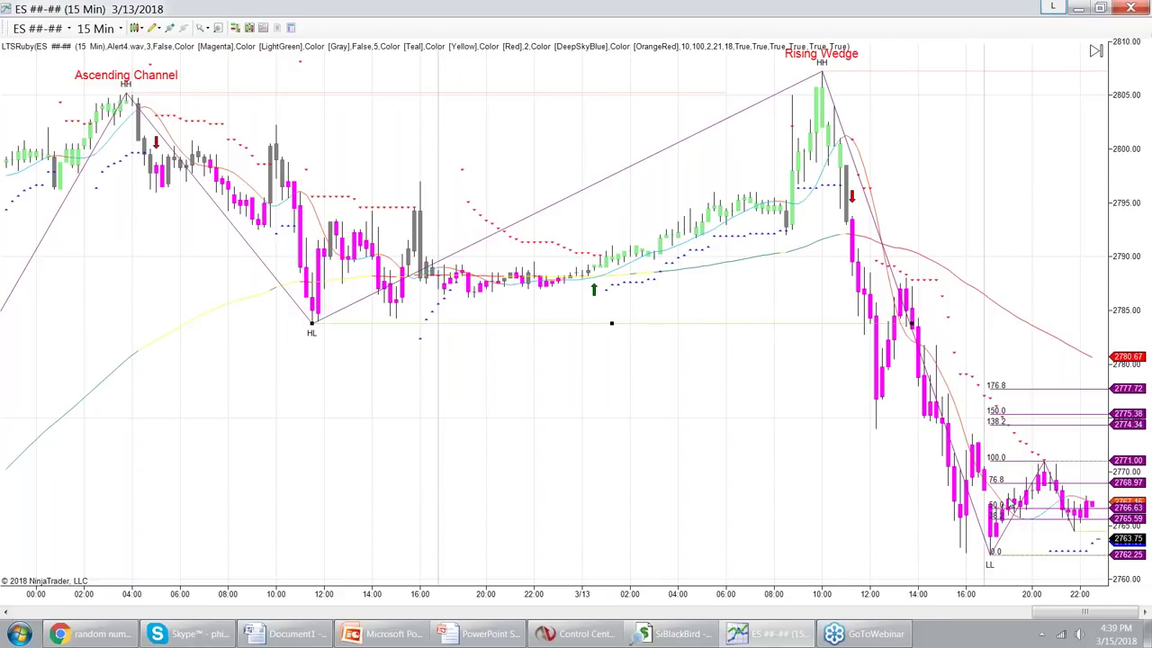
{"action": "left_click_drag", "start_coordinate": [480, 491], "coordinate": [558, 466]}
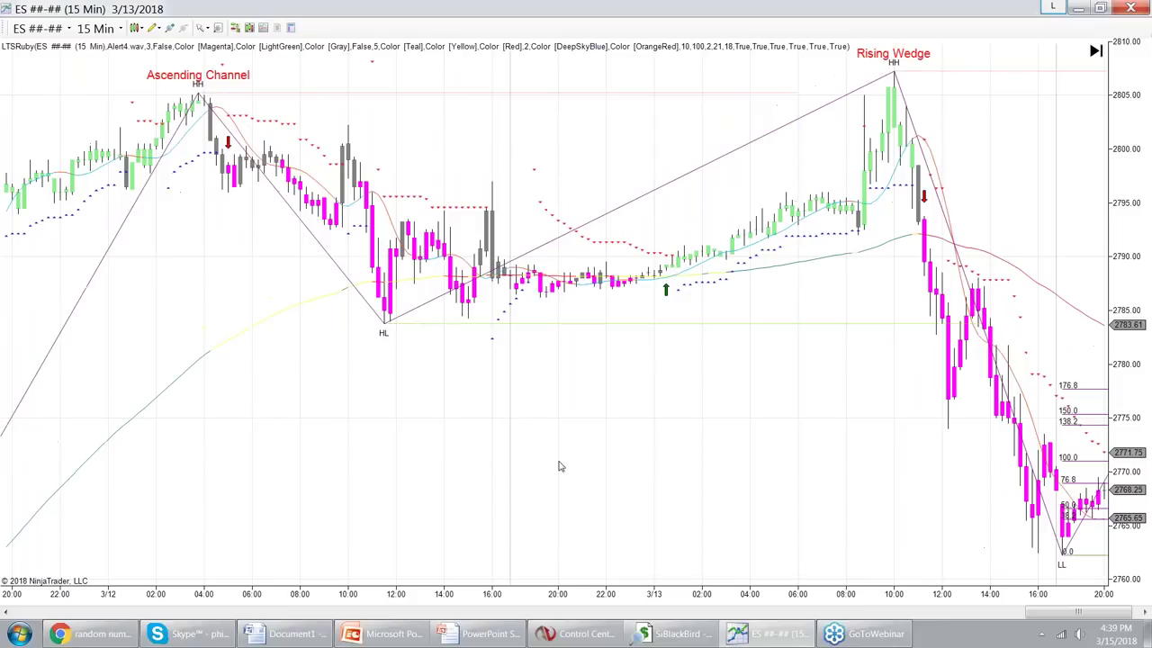
Set the LTSRuby indicator's TrendSensitivity to 50 and update the chart
{"action": "right_click", "coordinate": [425, 395]}
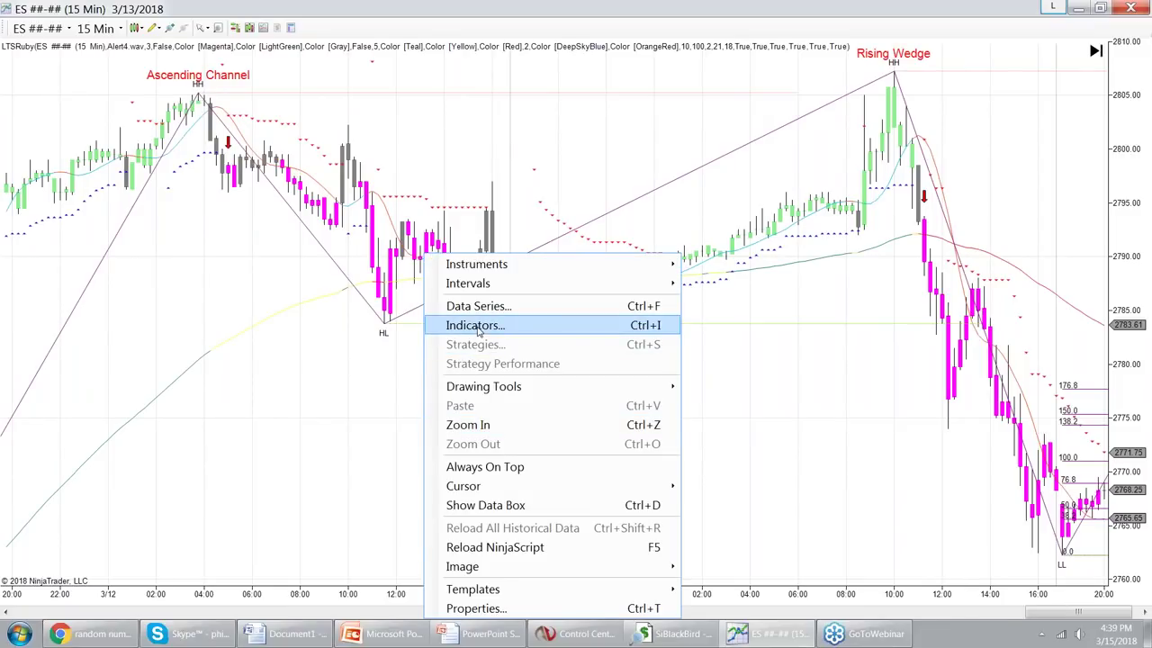
{"action": "left_click", "coordinate": [477, 325]}
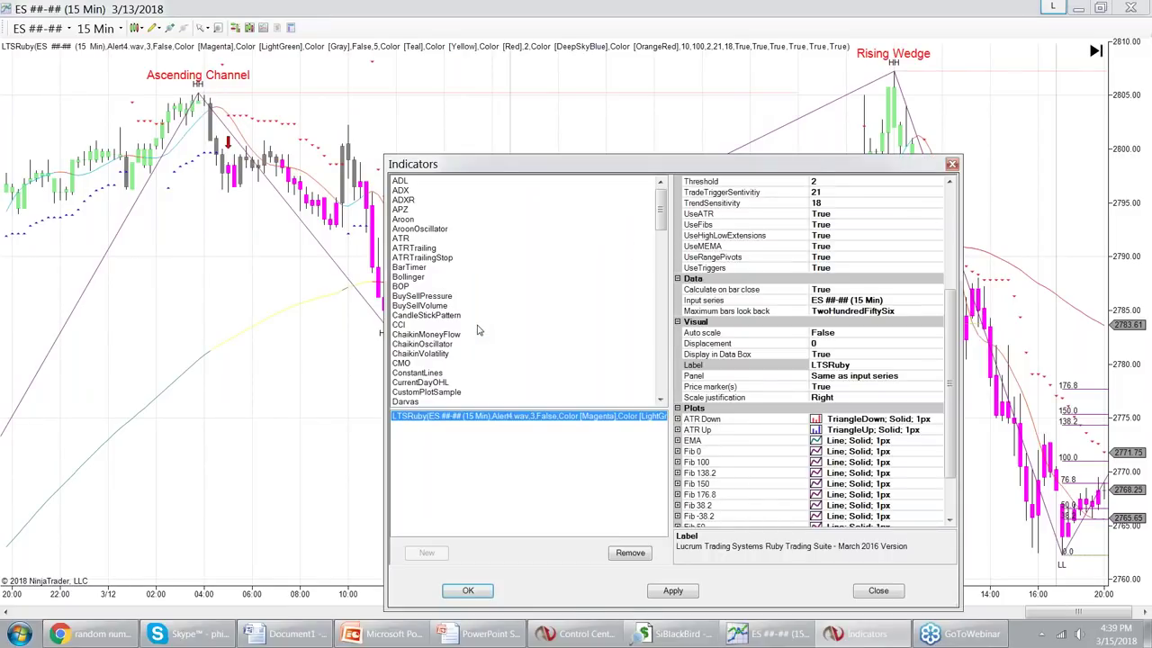
{"action": "left_click_drag", "start_coordinate": [943, 300], "coordinate": [947, 215]}
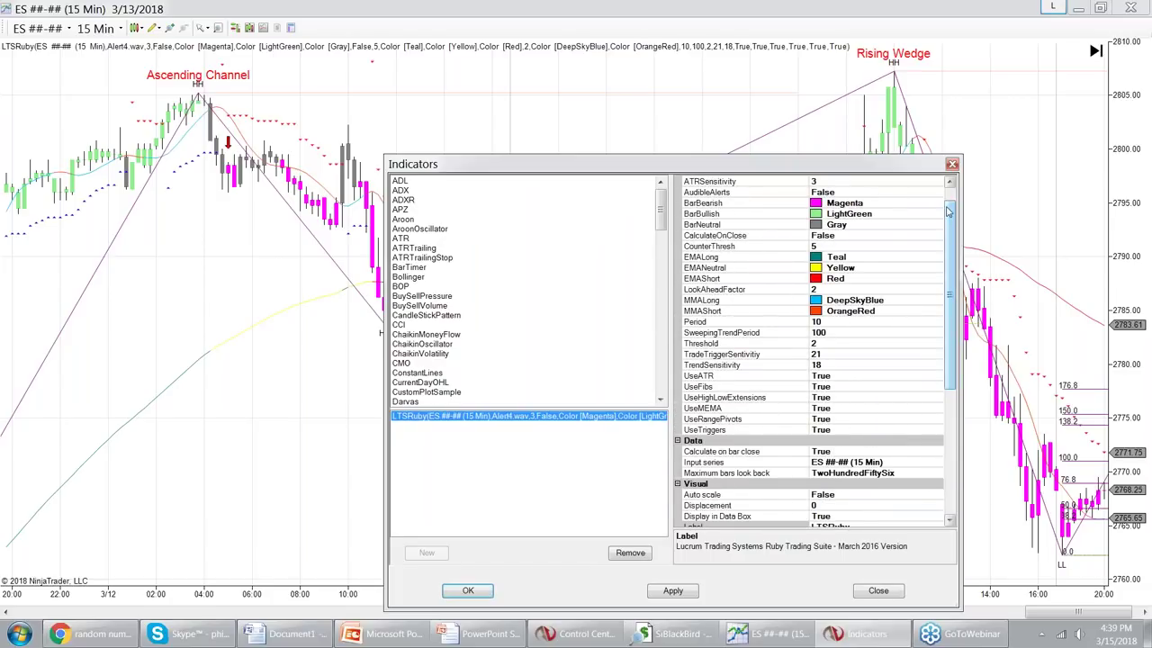
{"action": "left_click_drag", "start_coordinate": [949, 207], "coordinate": [952, 196]}
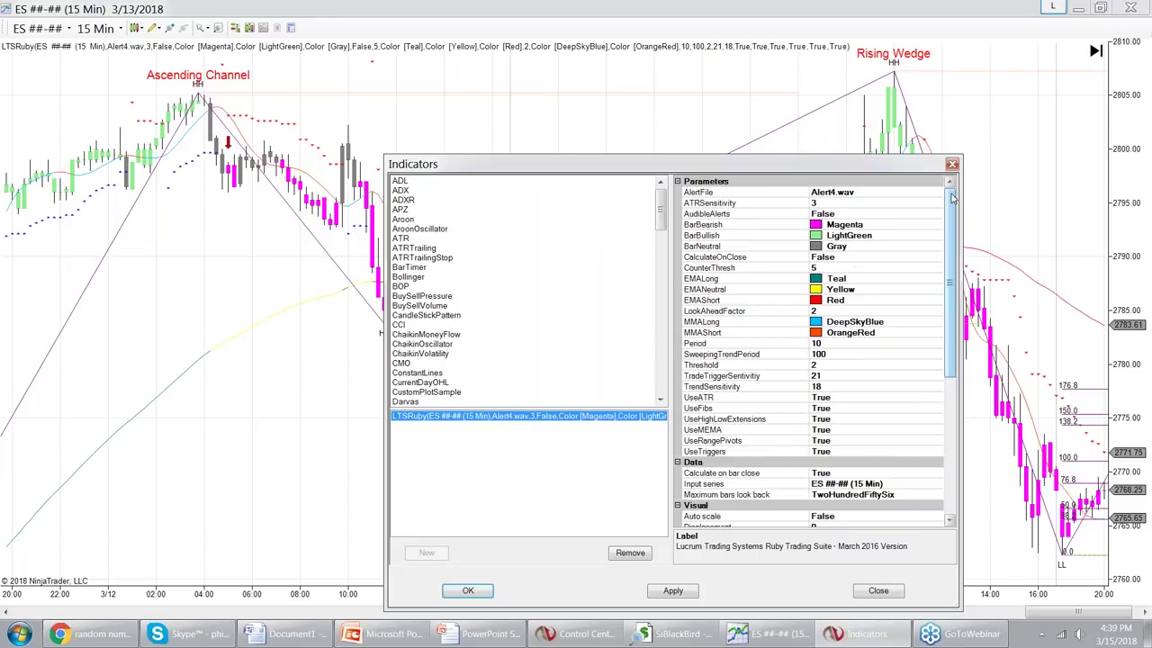
{"action": "left_click", "coordinate": [840, 386]}
{"action": "double_click", "coordinate": [835, 387]}
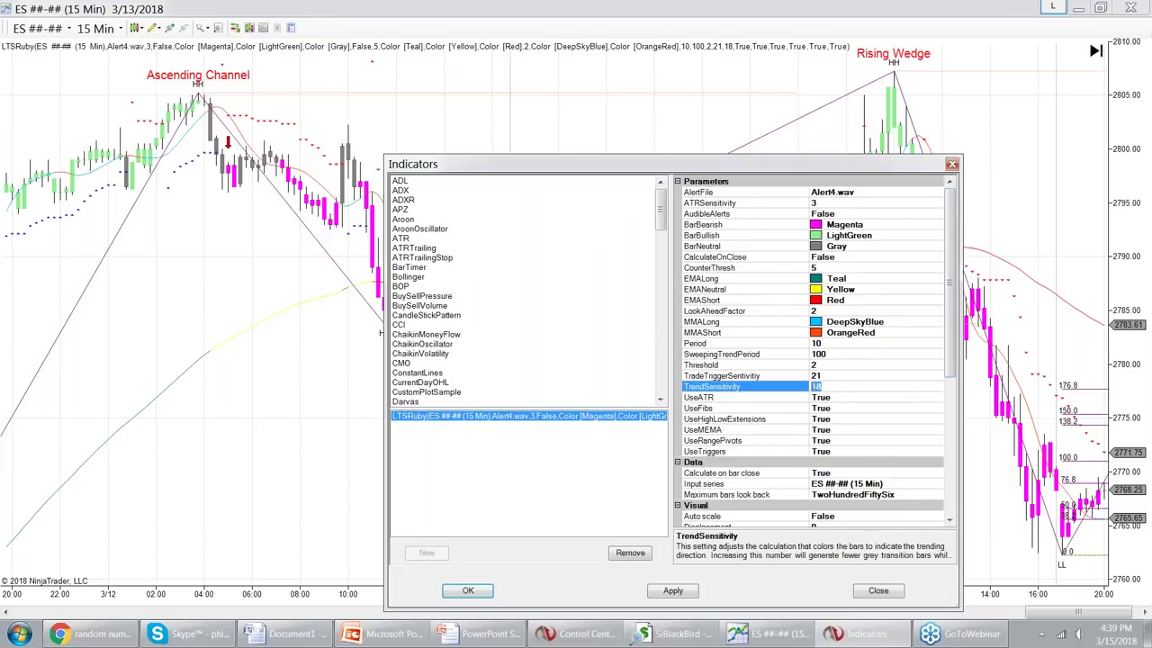
{"action": "left_click", "coordinate": [836, 377]}
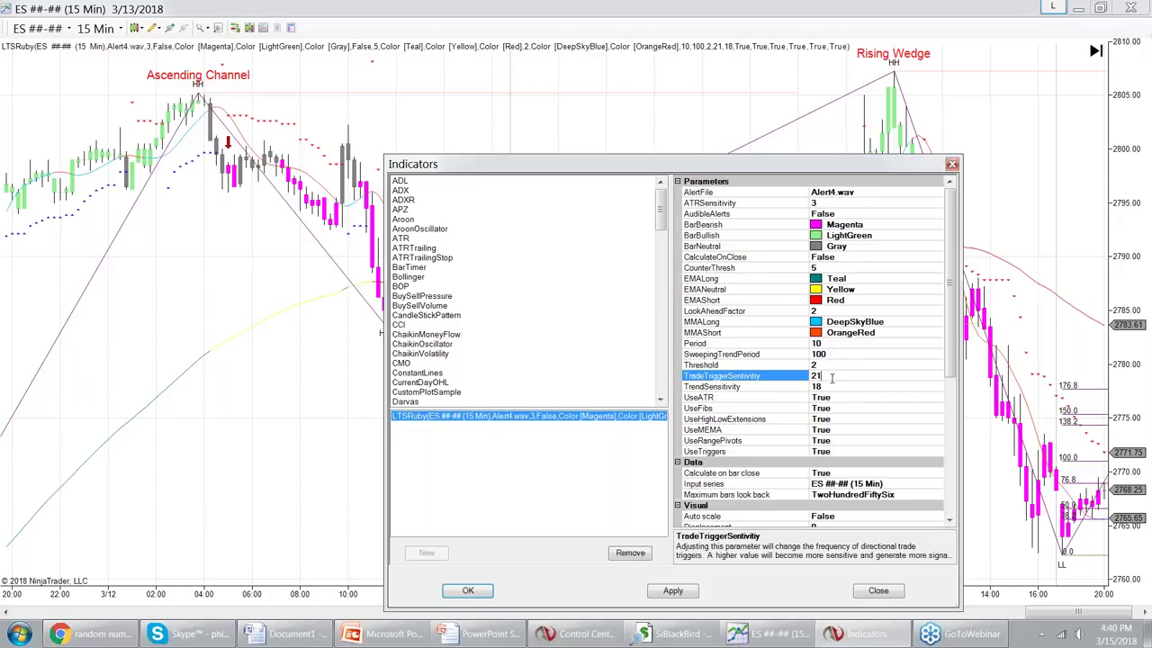
{"action": "left_click", "coordinate": [824, 386]}
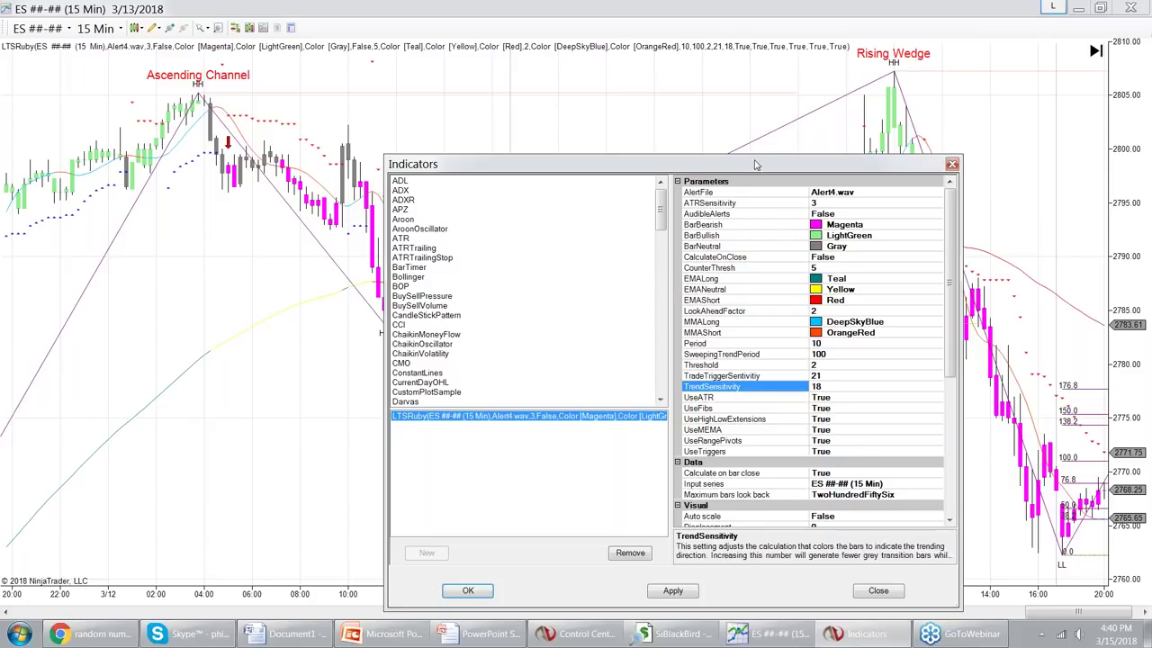
{"action": "left_click_drag", "start_coordinate": [756, 164], "coordinate": [1147, 640]}
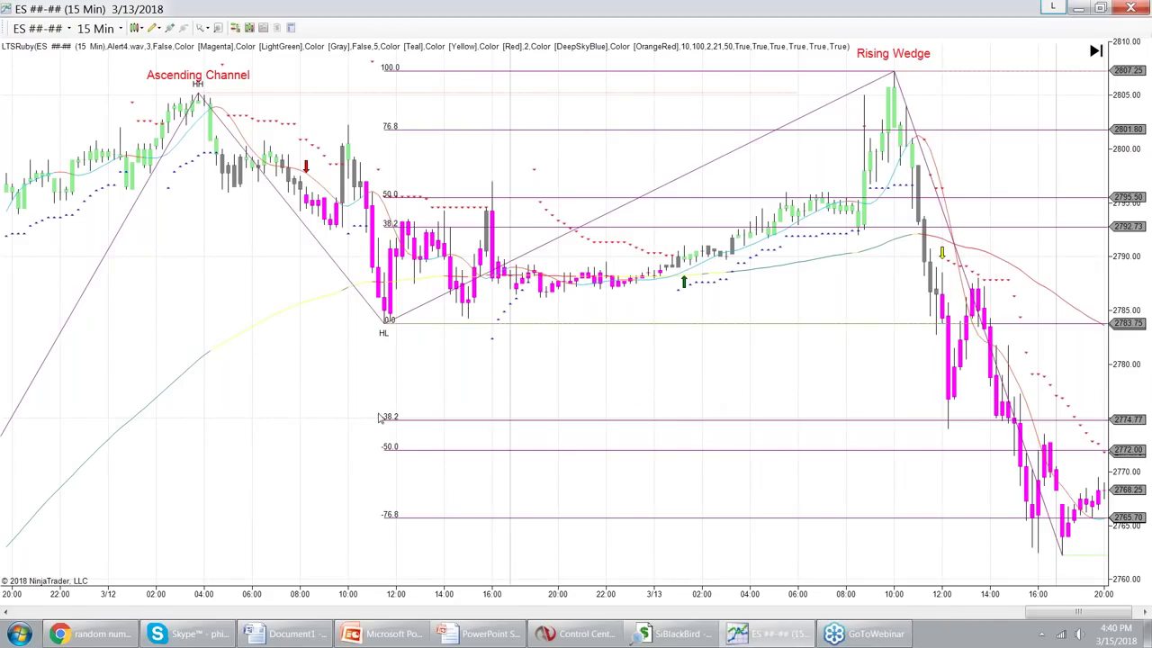
Lower the LTSRuby indicator's TrendSensitivity to 5 and update the chart
{"action": "scroll", "coordinate": [378, 417], "scroll_direction": "up", "scroll_amount": 15}
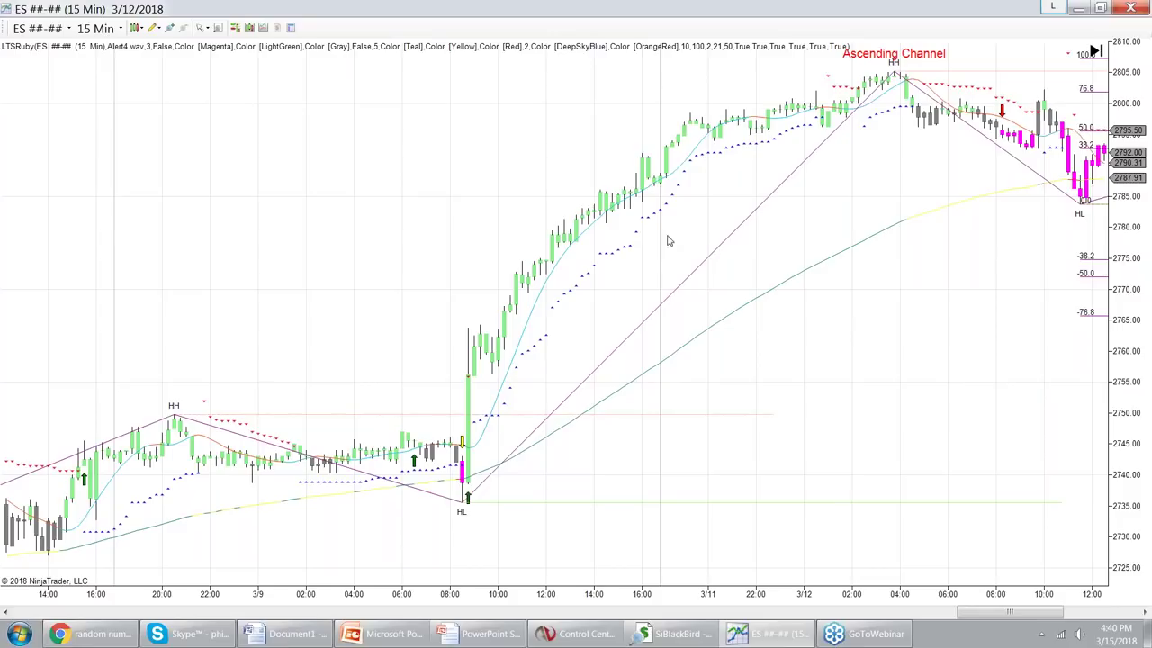
{"action": "right_click", "coordinate": [669, 271]}
{"action": "left_click", "coordinate": [748, 337]}
{"action": "left_click_drag", "start_coordinate": [719, 171], "coordinate": [741, 146]}
{"action": "left_click", "coordinate": [864, 286]}
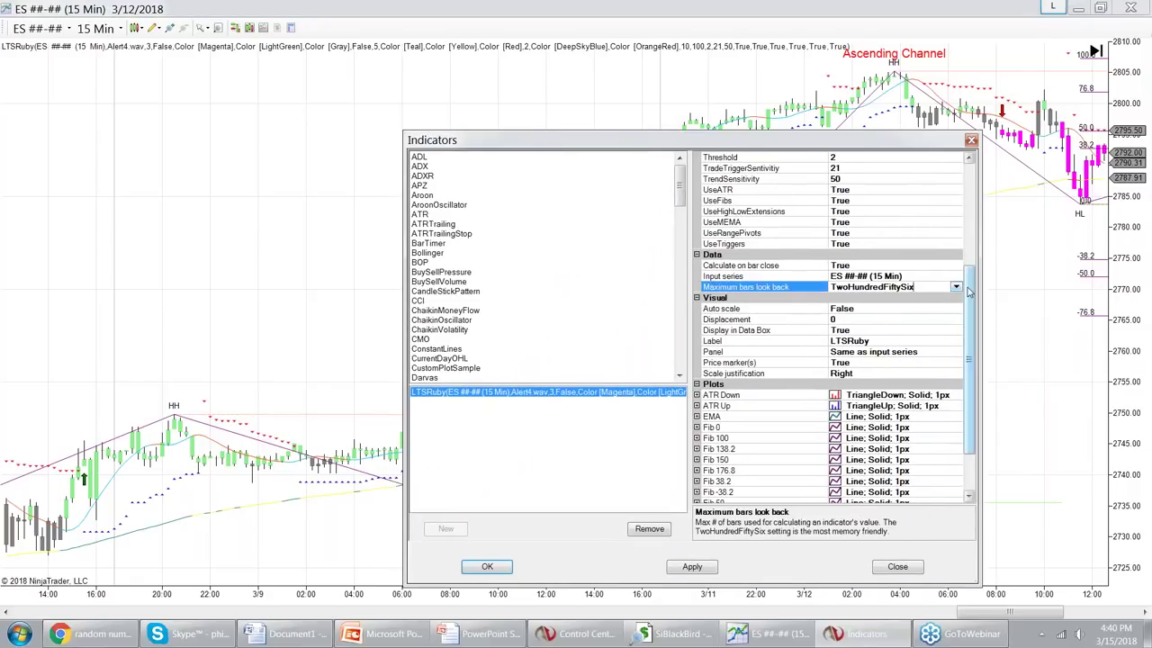
{"action": "scroll", "coordinate": [833, 297], "scroll_direction": "up", "scroll_amount": 3}
{"action": "left_click", "coordinate": [833, 265]}
{"action": "left_click", "coordinate": [862, 256]}
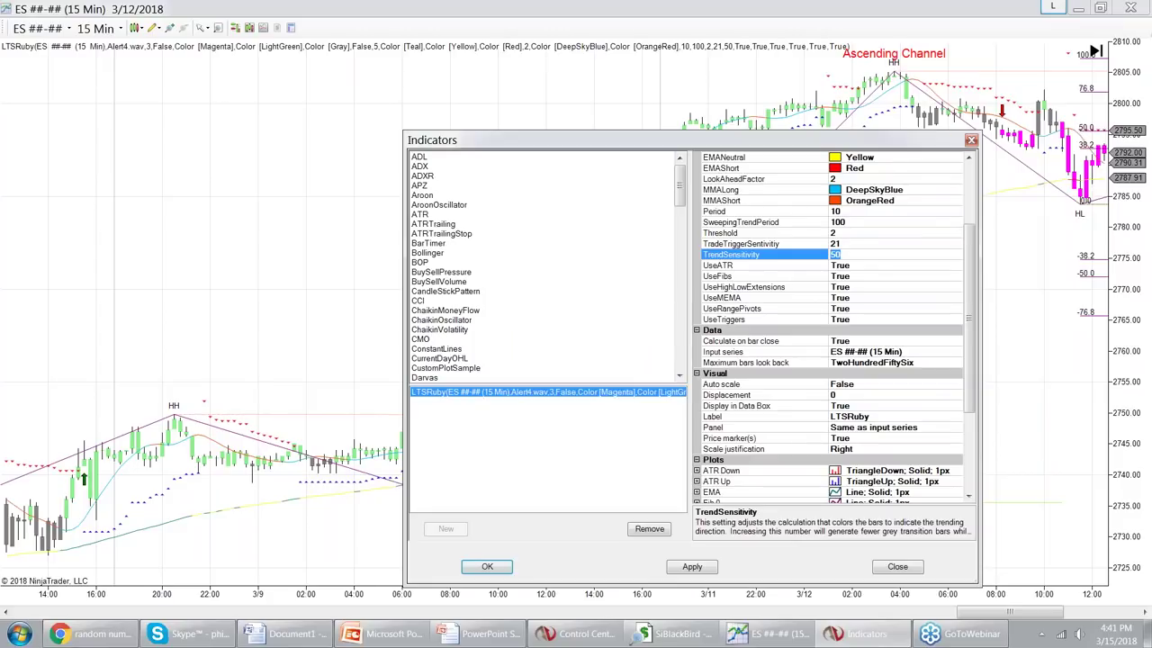
{"action": "type", "text": "5"}
{"action": "left_click", "coordinate": [486, 568]}
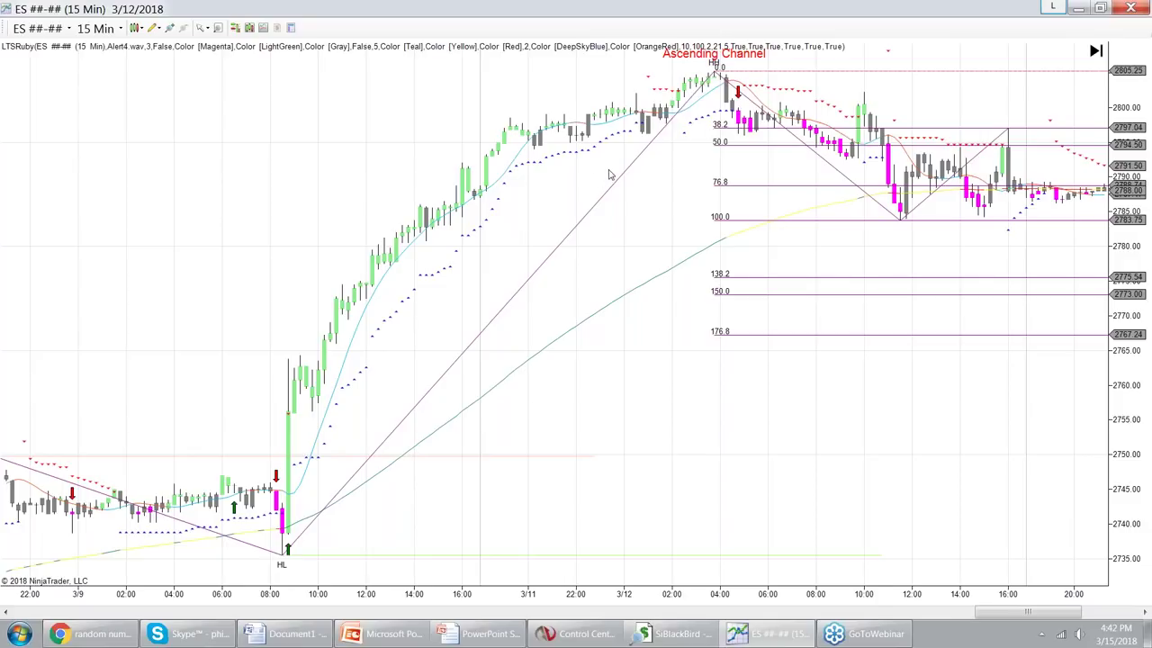
Set the LTSRuby indicator's TrendSensitivity to 18 and TradeTriggerSentivitiy to 50, and apply both to the chart
{"action": "right_click", "coordinate": [650, 171]}
{"action": "left_click", "coordinate": [693, 236]}
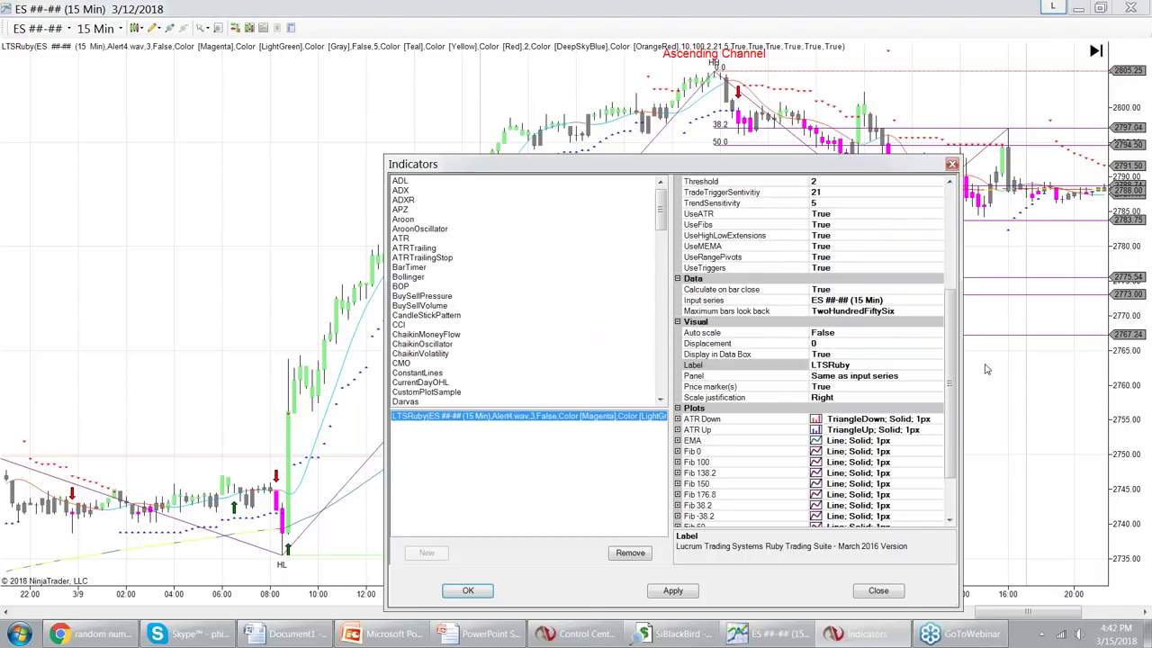
{"action": "scroll", "coordinate": [956, 357], "scroll_direction": "up", "scroll_amount": 2}
{"action": "left_click", "coordinate": [815, 267]}
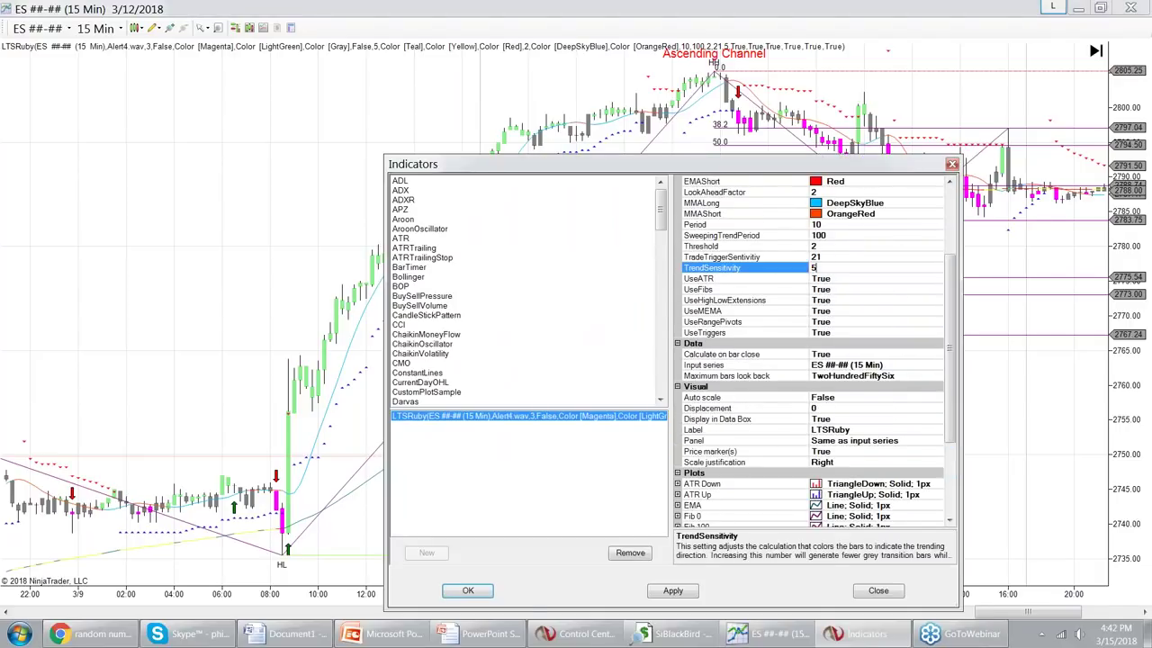
{"action": "type", "text": "18"}
{"action": "left_click", "coordinate": [736, 258]}
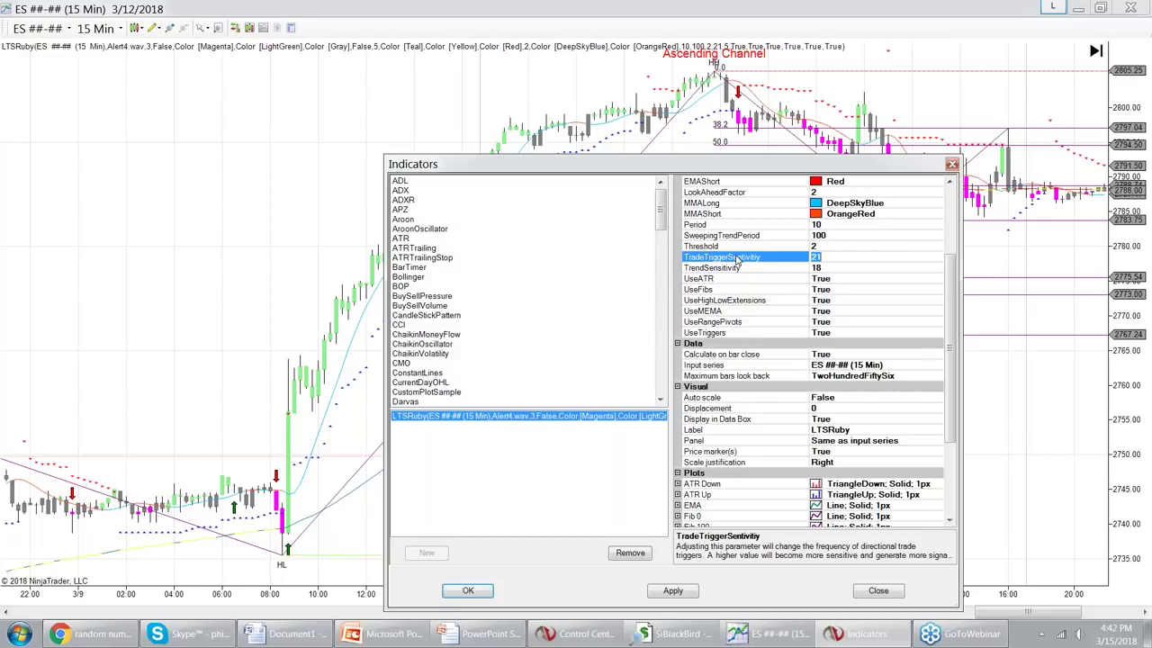
{"action": "type", "text": "50"}
{"action": "left_click", "coordinate": [673, 591]}
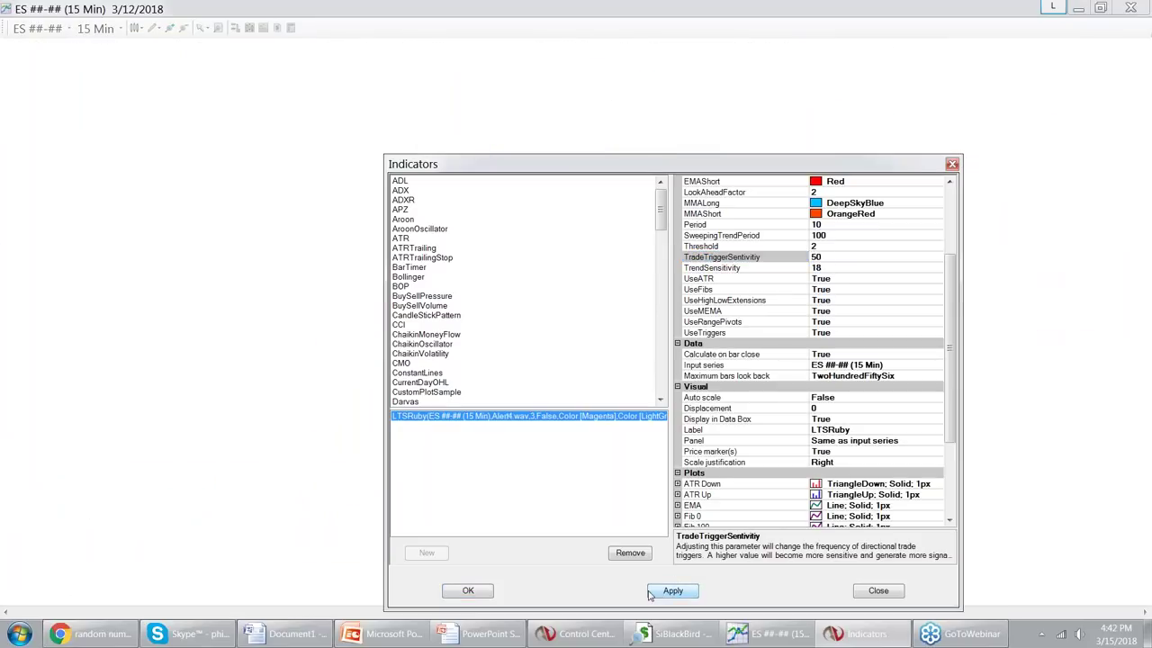
{"action": "left_click", "coordinate": [879, 590]}
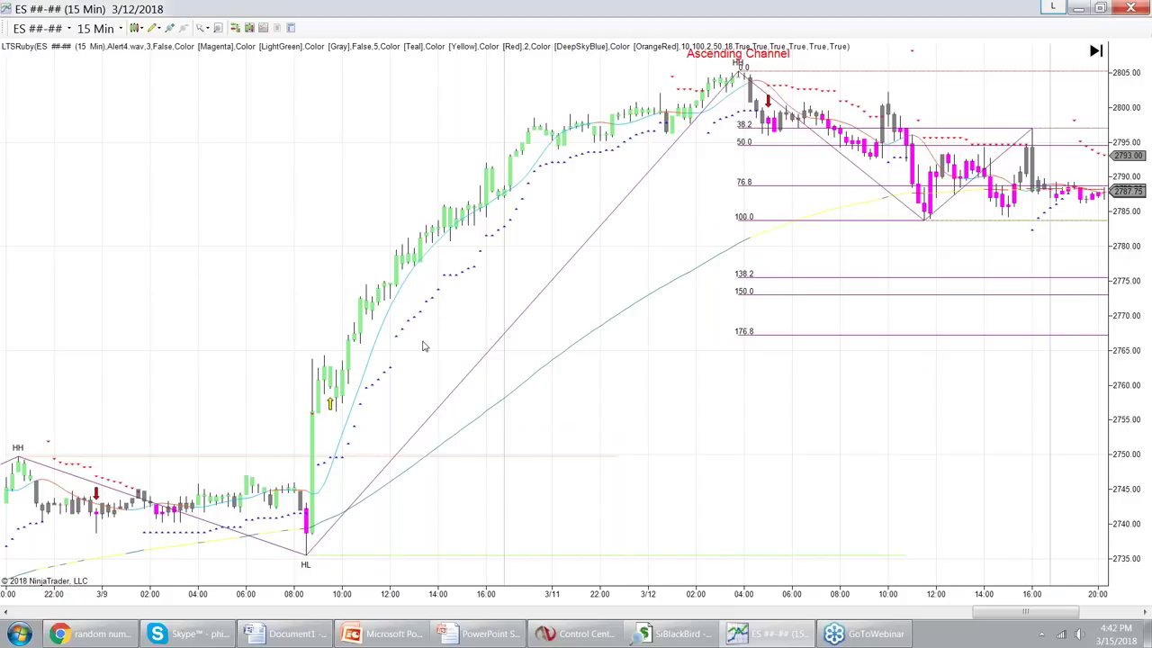
Set the LTSRuby indicator's TradeTriggerSentivitiy to 5 and update the chart
{"action": "scroll", "coordinate": [423, 346], "scroll_direction": "up", "scroll_amount": 2}
{"action": "left_click_drag", "start_coordinate": [235, 432], "coordinate": [368, 373]}
{"action": "scroll", "coordinate": [432, 332], "scroll_direction": "down", "scroll_amount": 1}
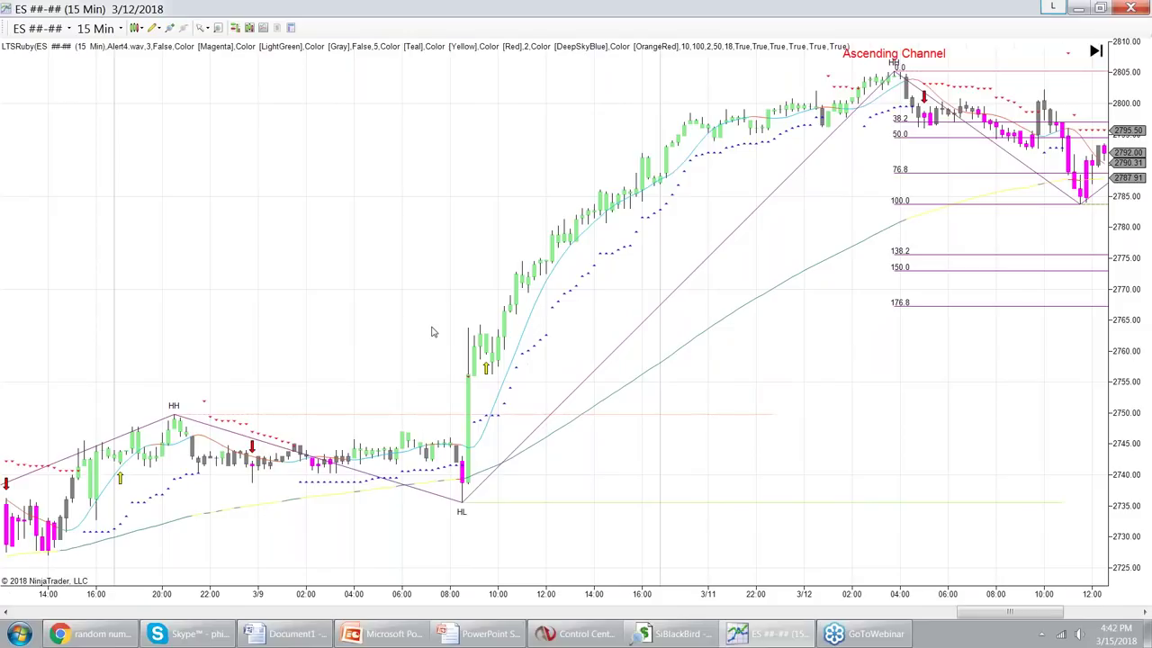
{"action": "scroll", "coordinate": [432, 332], "scroll_direction": "down", "scroll_amount": 2}
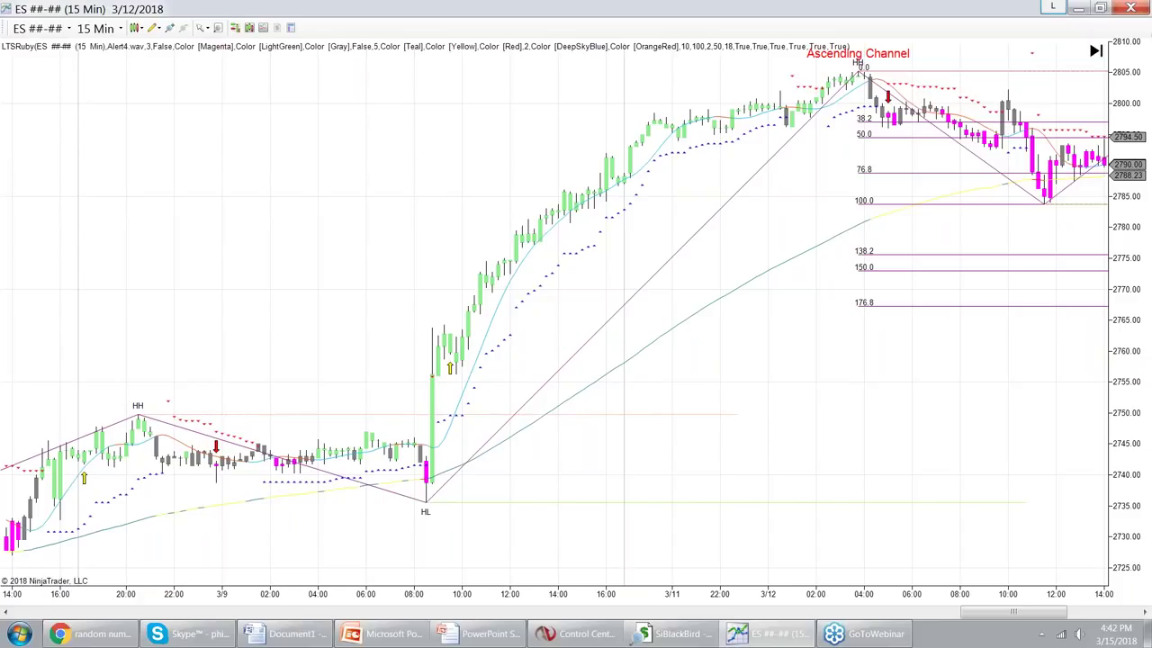
{"action": "right_click", "coordinate": [471, 224]}
{"action": "left_click", "coordinate": [525, 303]}
{"action": "left_click_drag", "start_coordinate": [951, 344], "coordinate": [951, 324]}
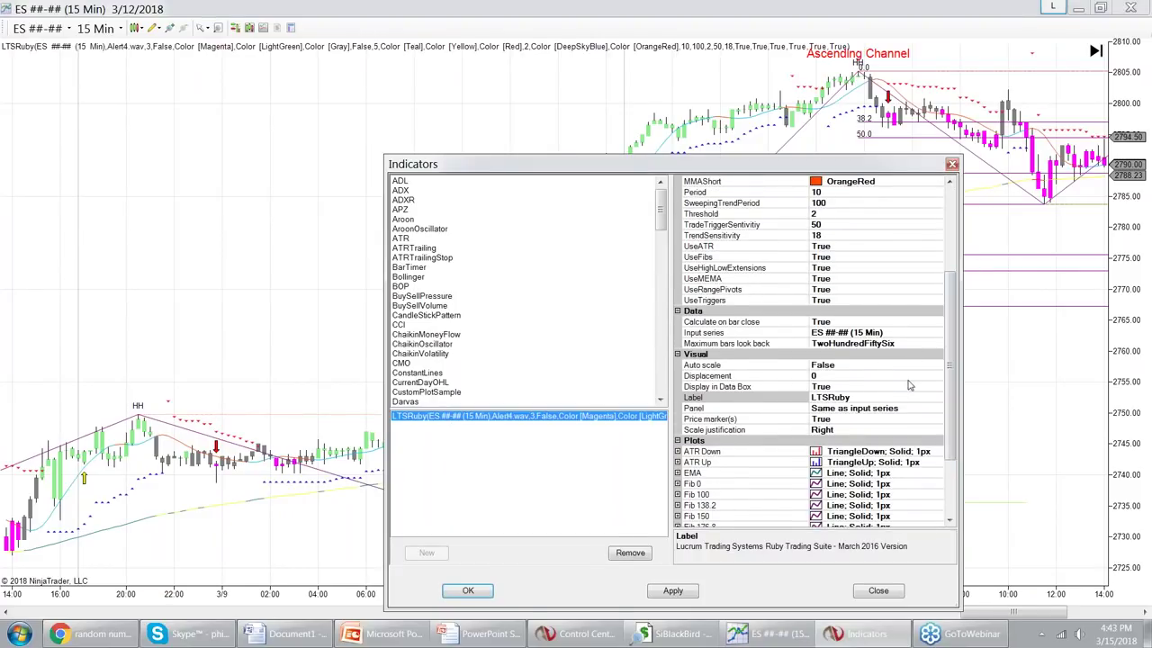
{"action": "left_click", "coordinate": [821, 225]}
{"action": "type", "text": "5"}
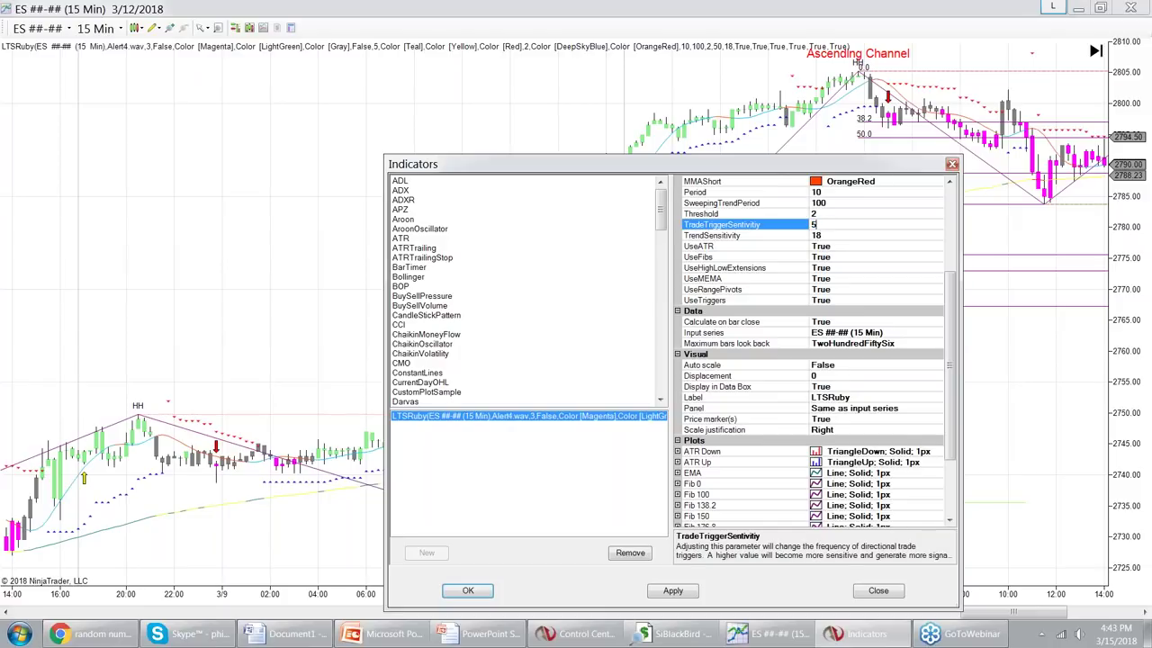
{"action": "left_click", "coordinate": [676, 592]}
{"action": "left_click", "coordinate": [488, 588]}
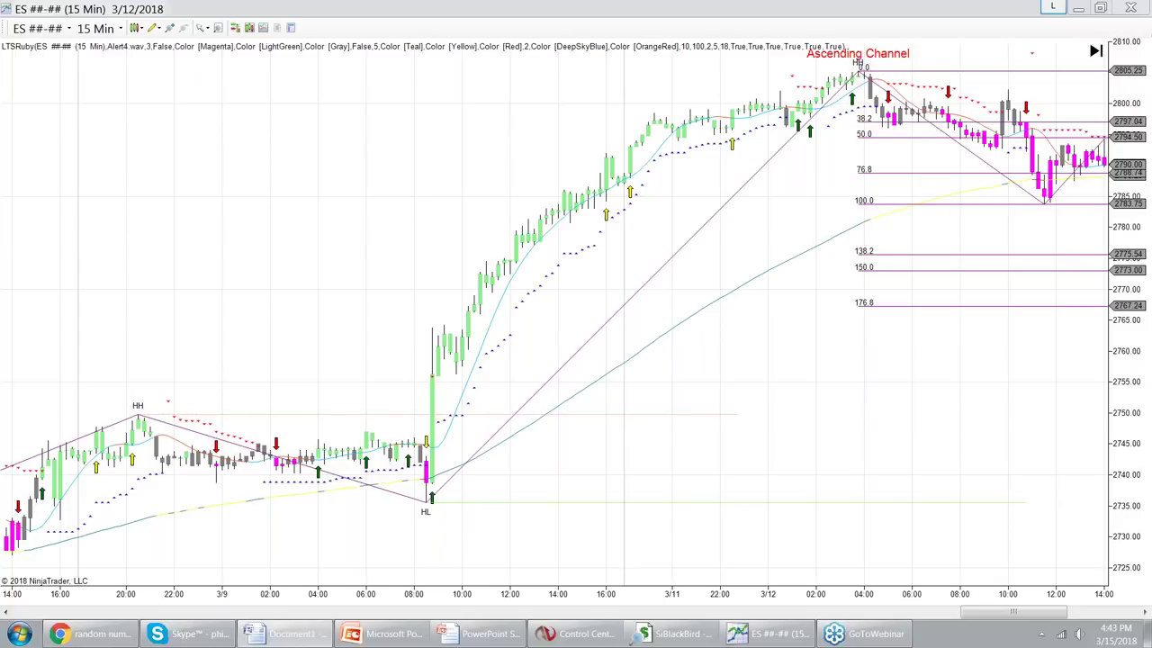
Set the LTSRuby indicator's CounterThresh to 10 and apply it to the chart
{"action": "right_click", "coordinate": [600, 354]}
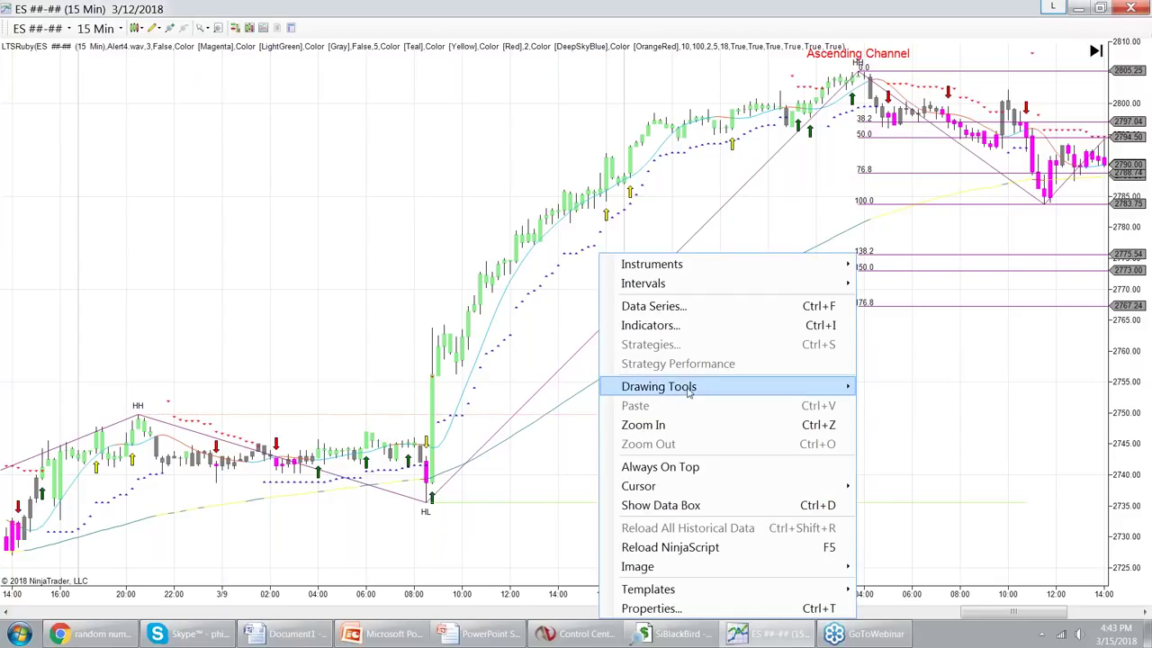
{"action": "left_click", "coordinate": [668, 326]}
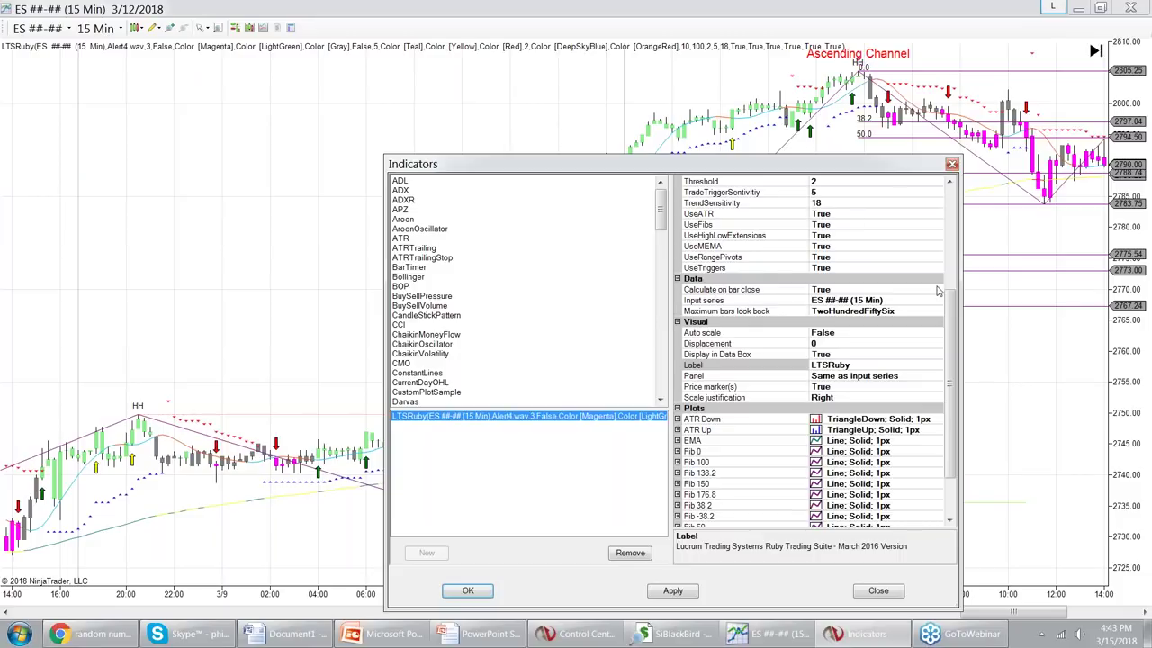
{"action": "left_click_drag", "start_coordinate": [949, 305], "coordinate": [945, 267]}
{"action": "scroll", "coordinate": [814, 268], "scroll_direction": "up", "scroll_amount": 5}
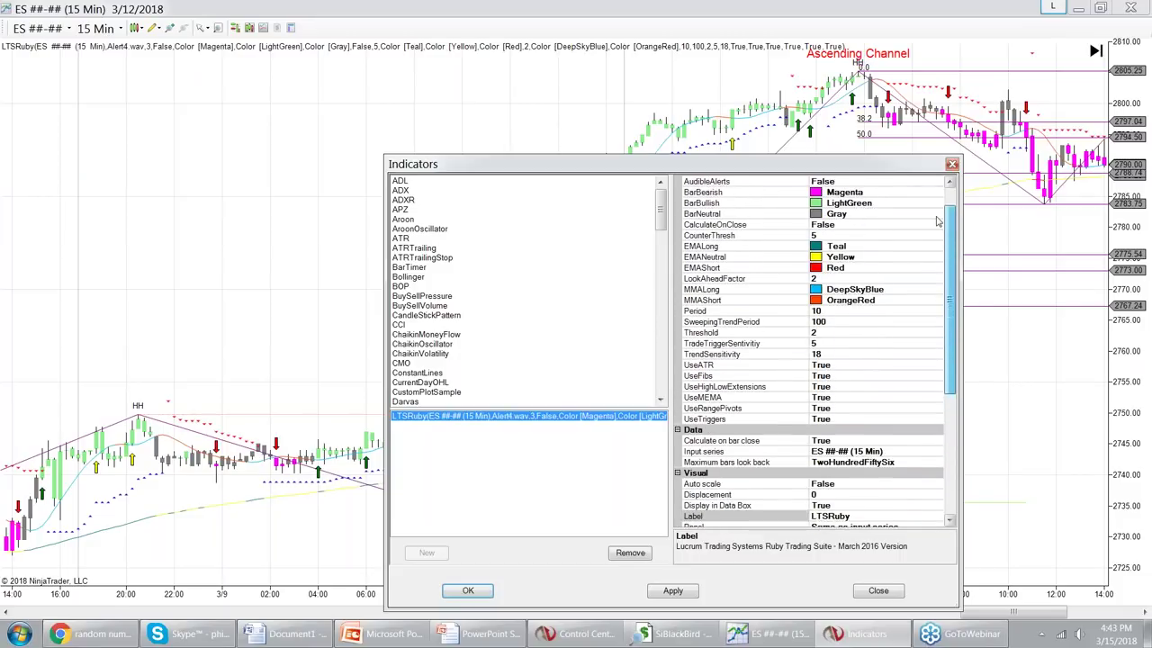
{"action": "left_click", "coordinate": [814, 268]}
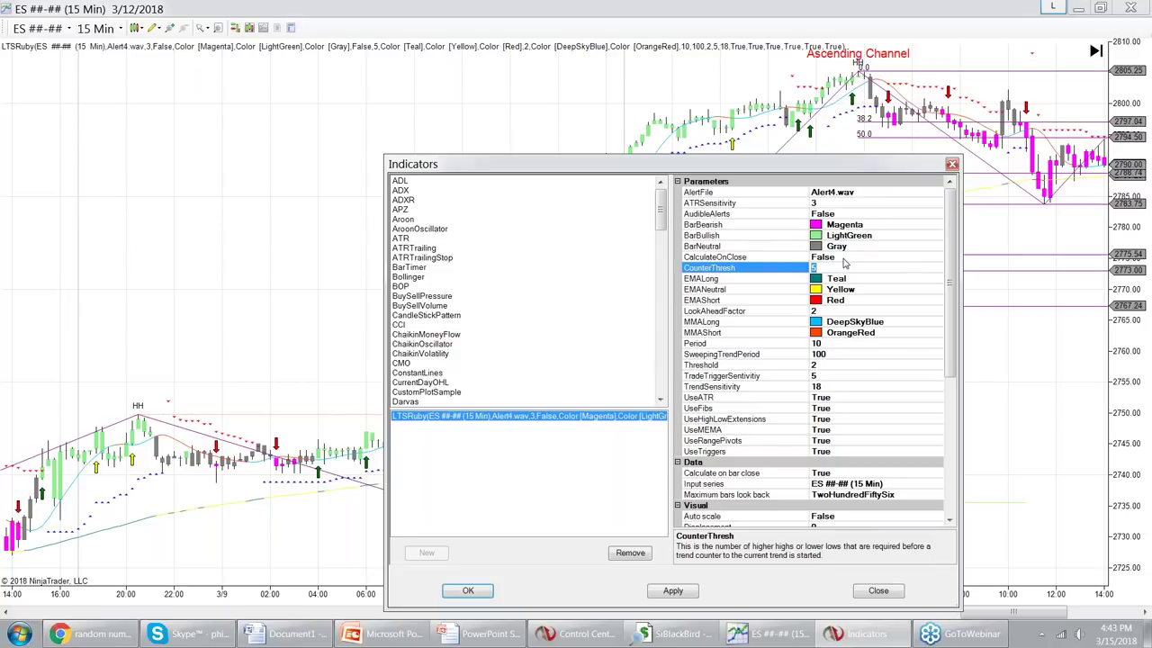
{"action": "type", "text": "10"}
{"action": "left_click", "coordinate": [686, 588]}
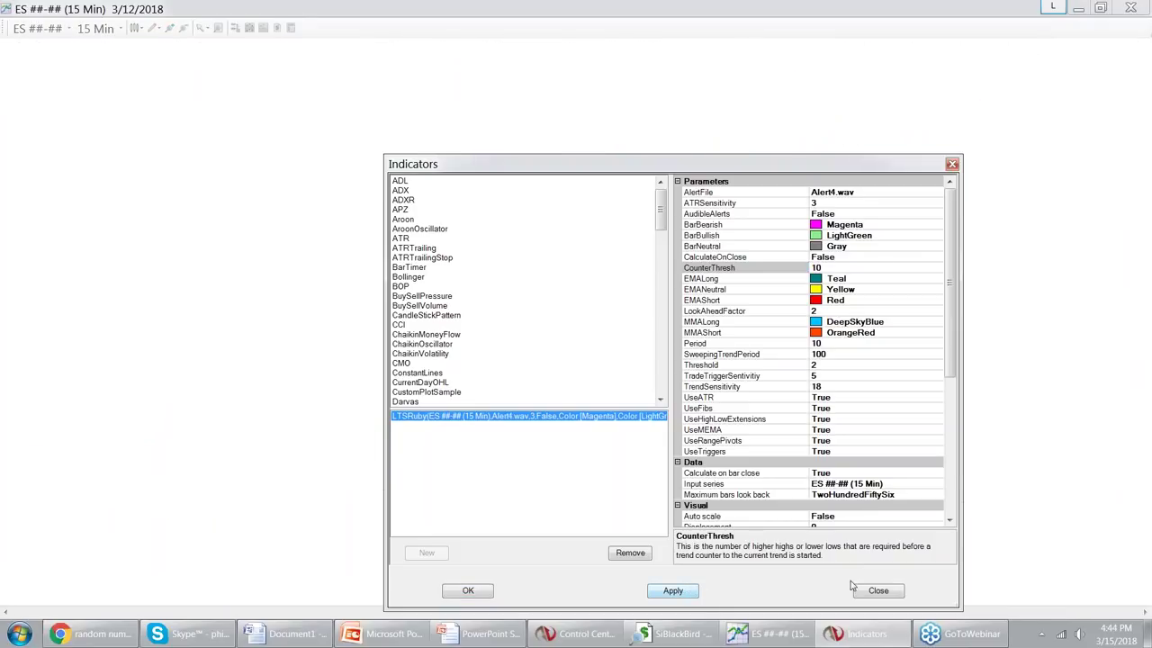
{"action": "left_click", "coordinate": [877, 590]}
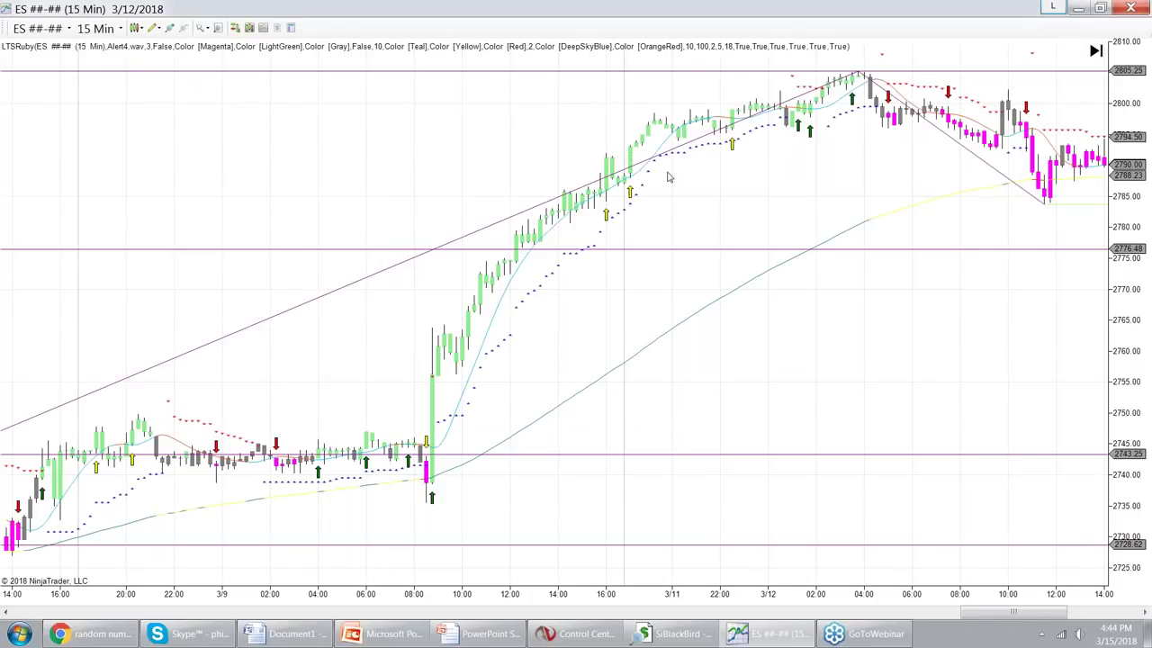
Examine the trend lines, swing labels, Fibonacci levels and pattern labels on the chart between 3/1 and 3/13
{"action": "scroll", "coordinate": [440, 288], "scroll_direction": "up", "scroll_amount": 5}
{"action": "scroll", "coordinate": [465, 639], "scroll_direction": "up", "scroll_amount": 20}
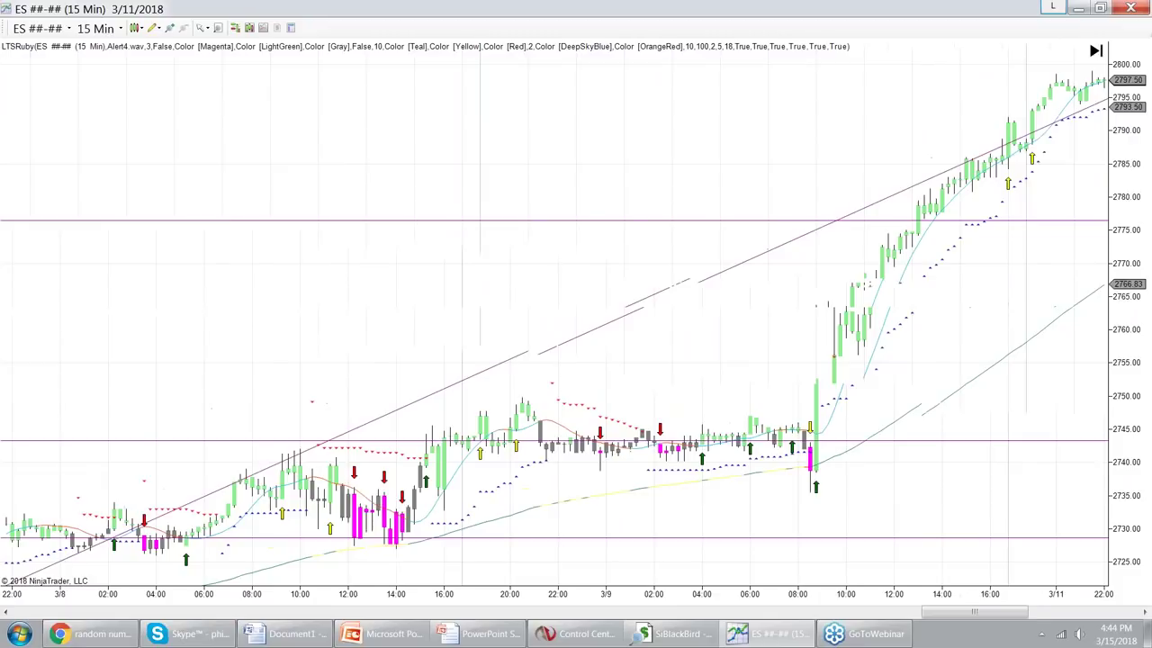
{"action": "scroll", "coordinate": [532, 599], "scroll_direction": "up", "scroll_amount": 5}
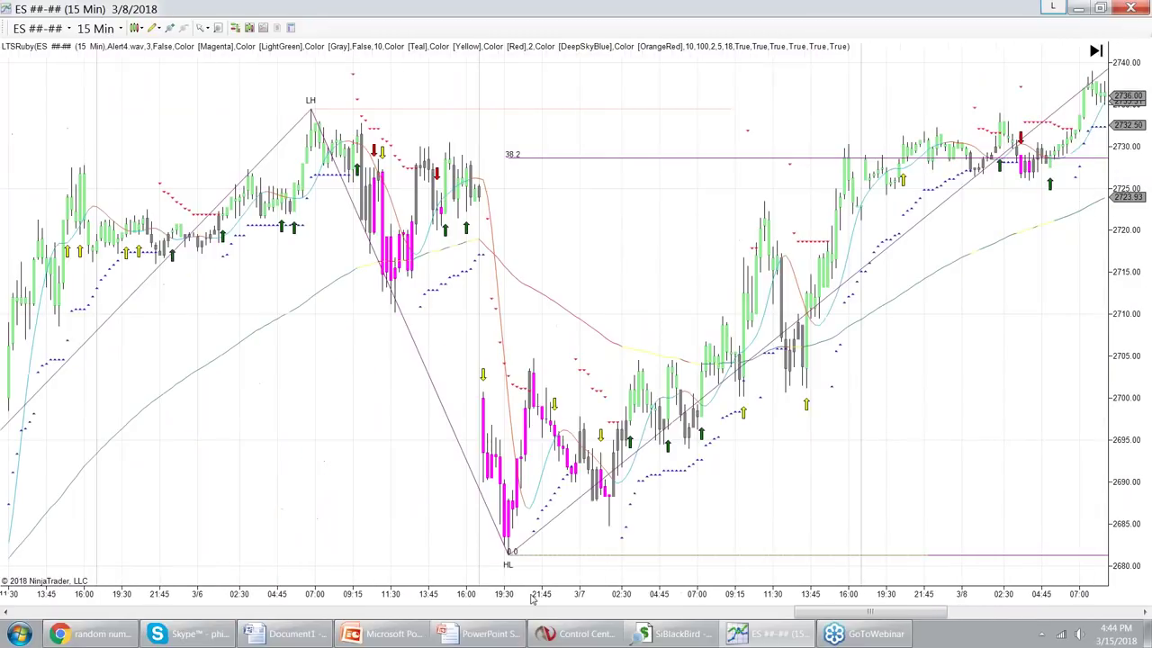
{"action": "scroll", "coordinate": [532, 599], "scroll_direction": "up", "scroll_amount": 15}
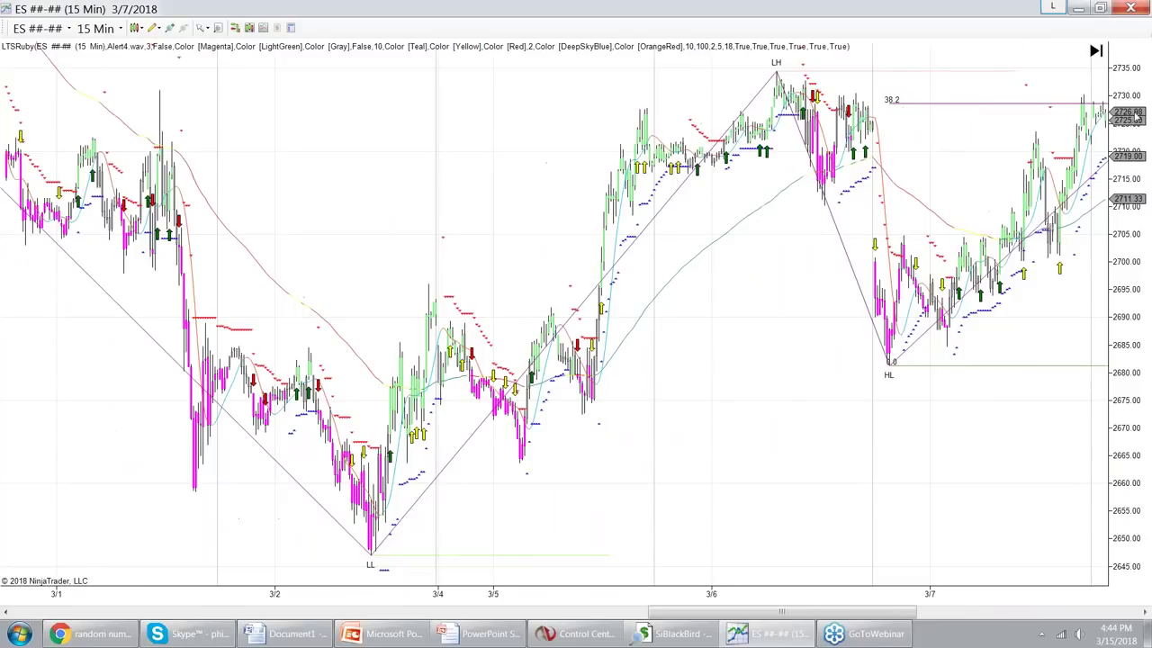
{"action": "left_click_drag", "start_coordinate": [1135, 115], "coordinate": [1136, 148]}
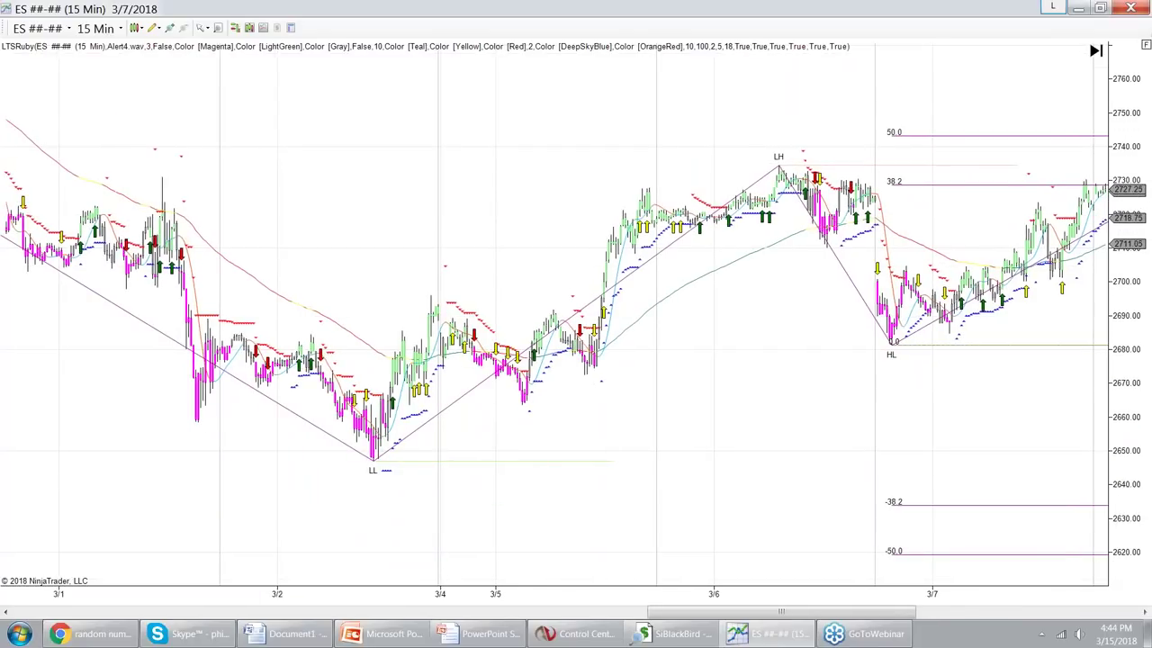
{"action": "scroll", "coordinate": [638, 247], "scroll_direction": "up", "scroll_amount": 5}
{"action": "scroll", "coordinate": [638, 248], "scroll_direction": "down", "scroll_amount": 15}
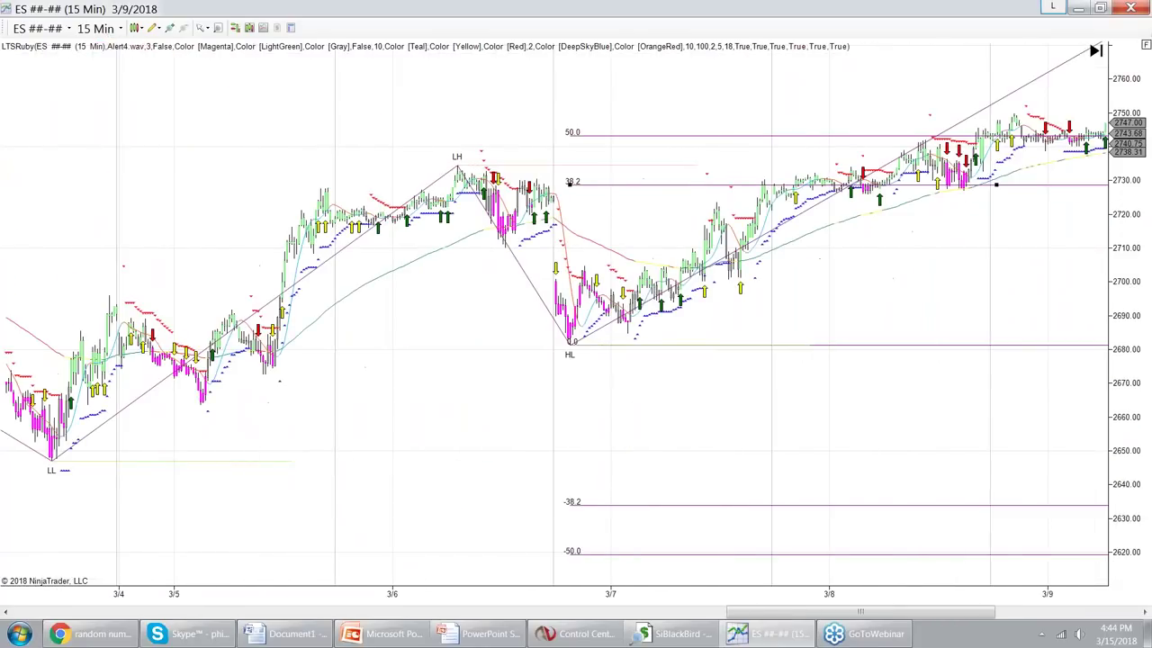
{"action": "scroll", "coordinate": [638, 247], "scroll_direction": "down", "scroll_amount": 10}
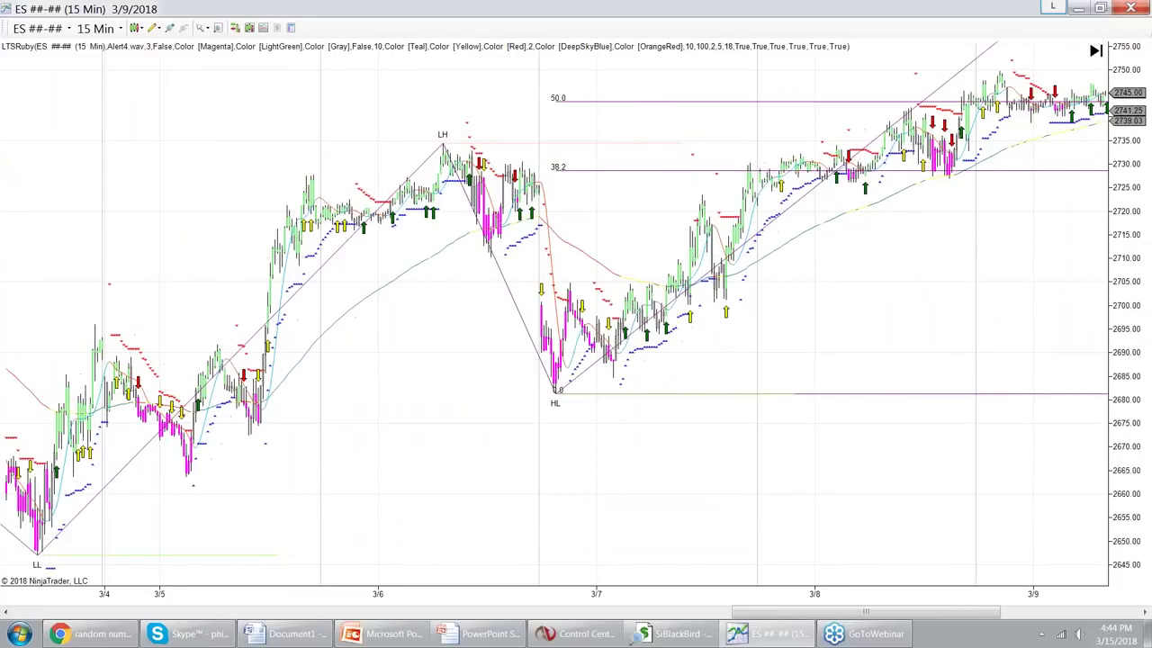
{"action": "scroll", "coordinate": [817, 63], "scroll_direction": "down", "scroll_amount": 5}
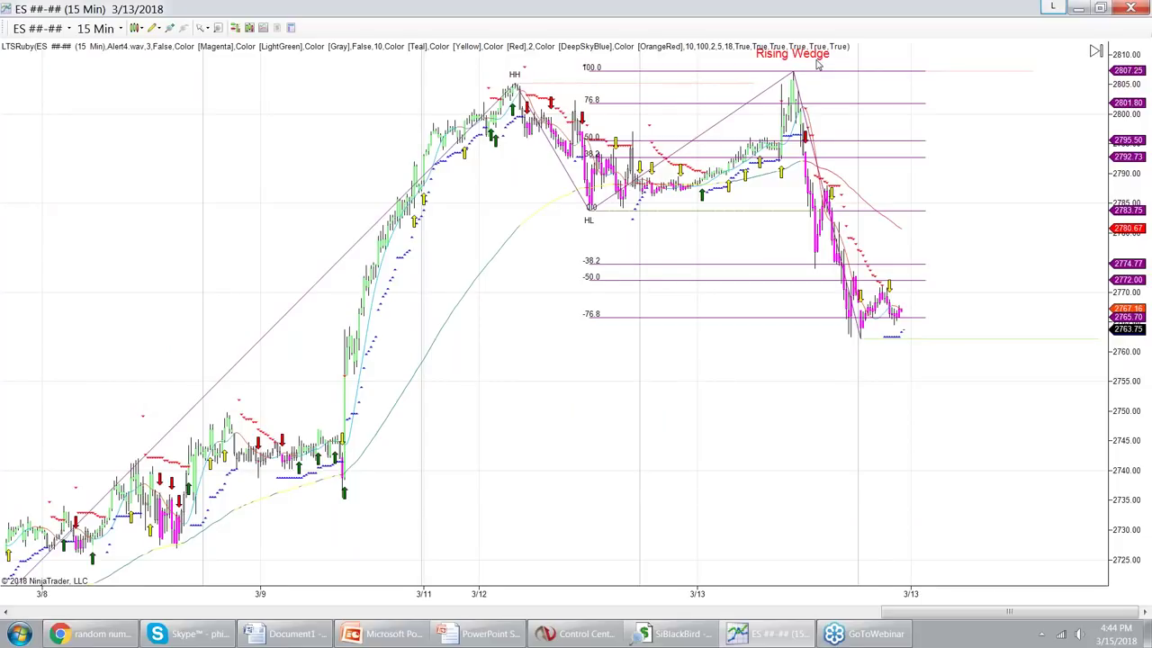
{"action": "left_click", "coordinate": [204, 27]}
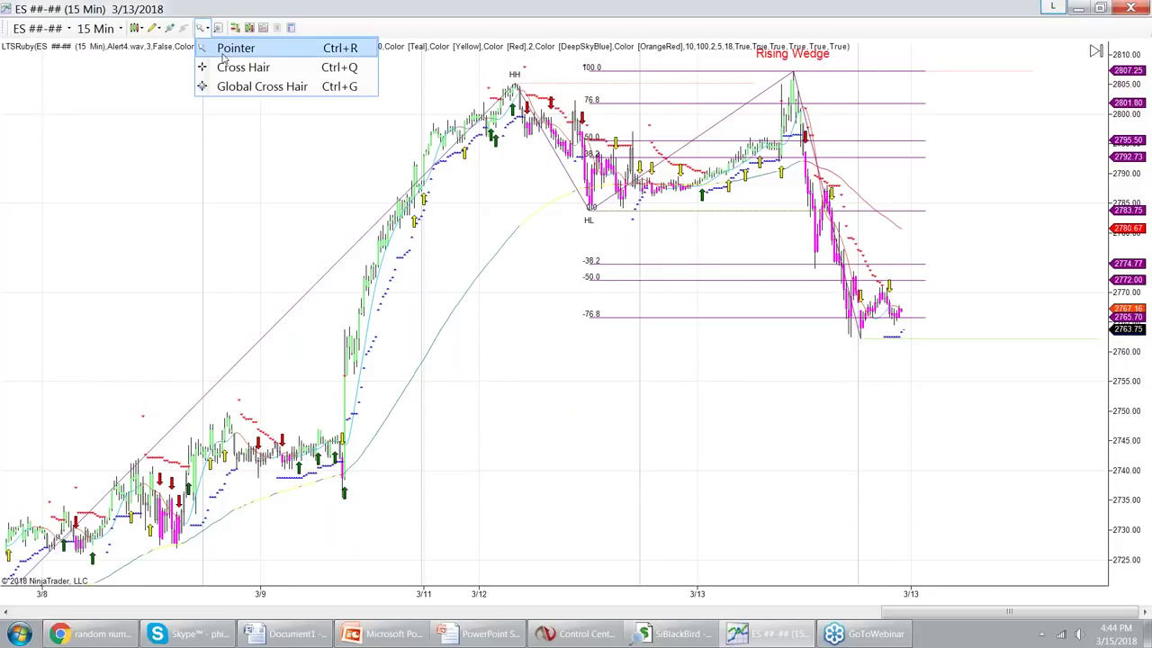
{"action": "left_click", "coordinate": [180, 36]}
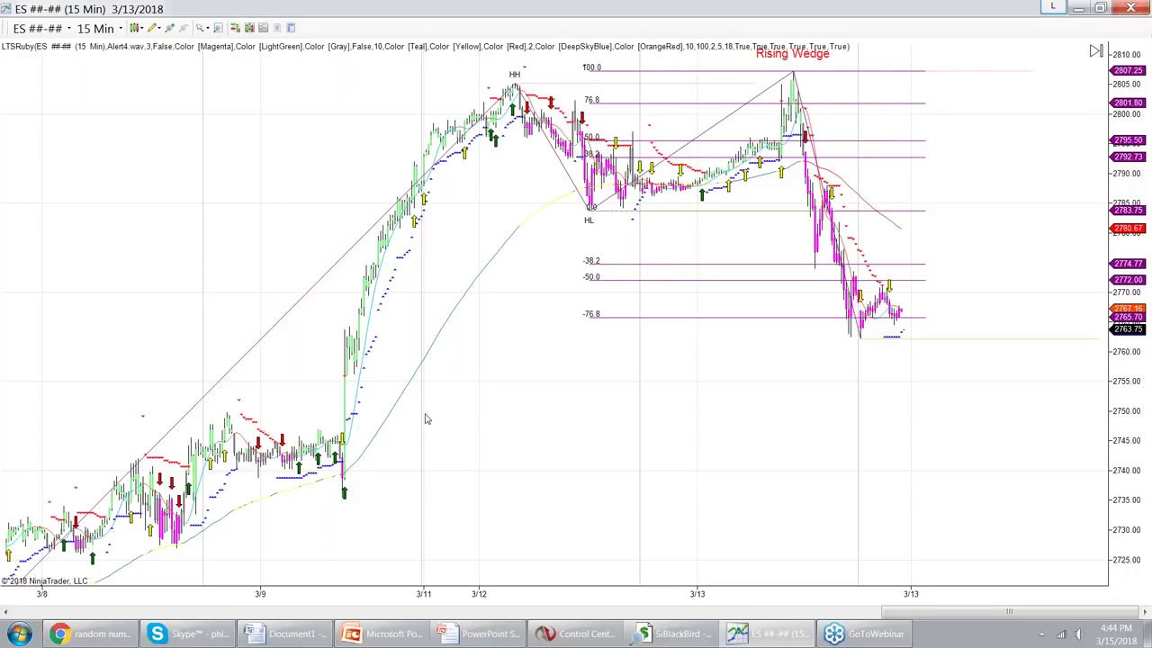
{"action": "scroll", "coordinate": [427, 418], "scroll_direction": "up", "scroll_amount": 5}
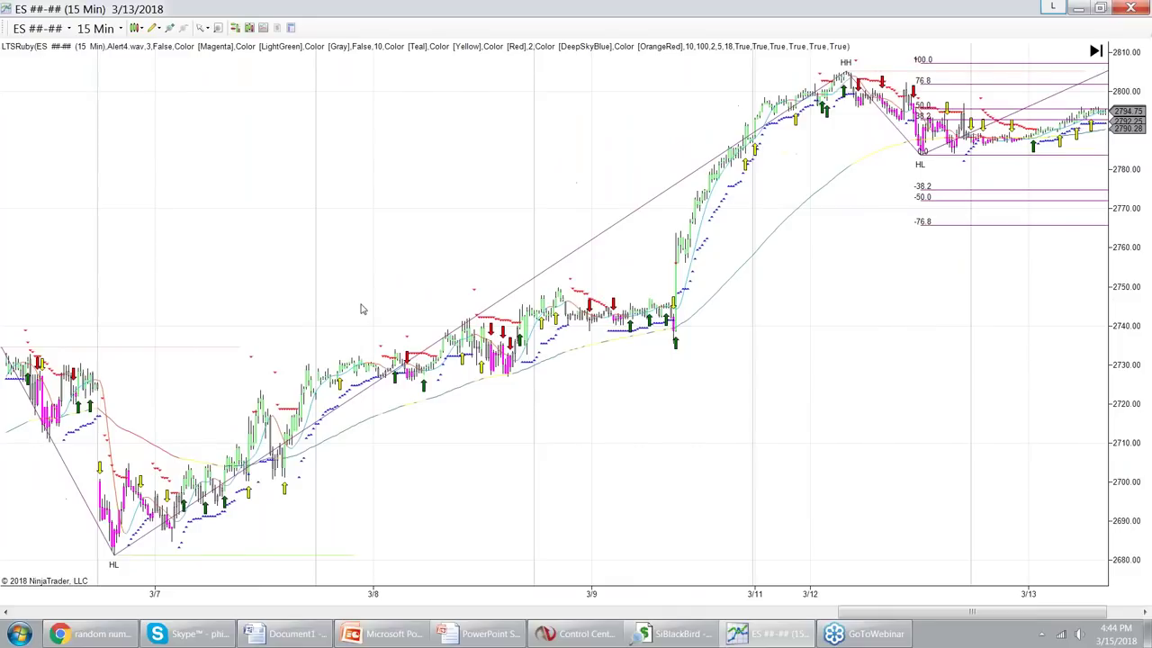
{"action": "scroll", "coordinate": [387, 280], "scroll_direction": "down", "scroll_amount": 5}
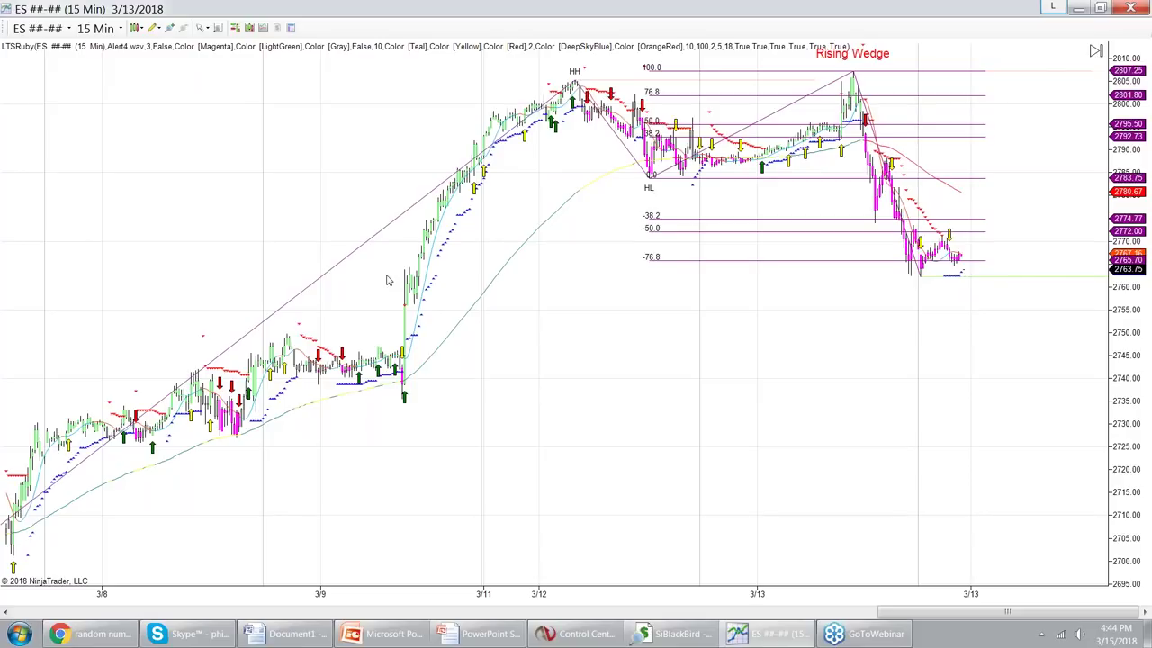
Lower the LTSRuby indicator's CounterThresh to 2 and update the chart
{"action": "right_click", "coordinate": [602, 305]}
{"action": "left_click", "coordinate": [656, 326]}
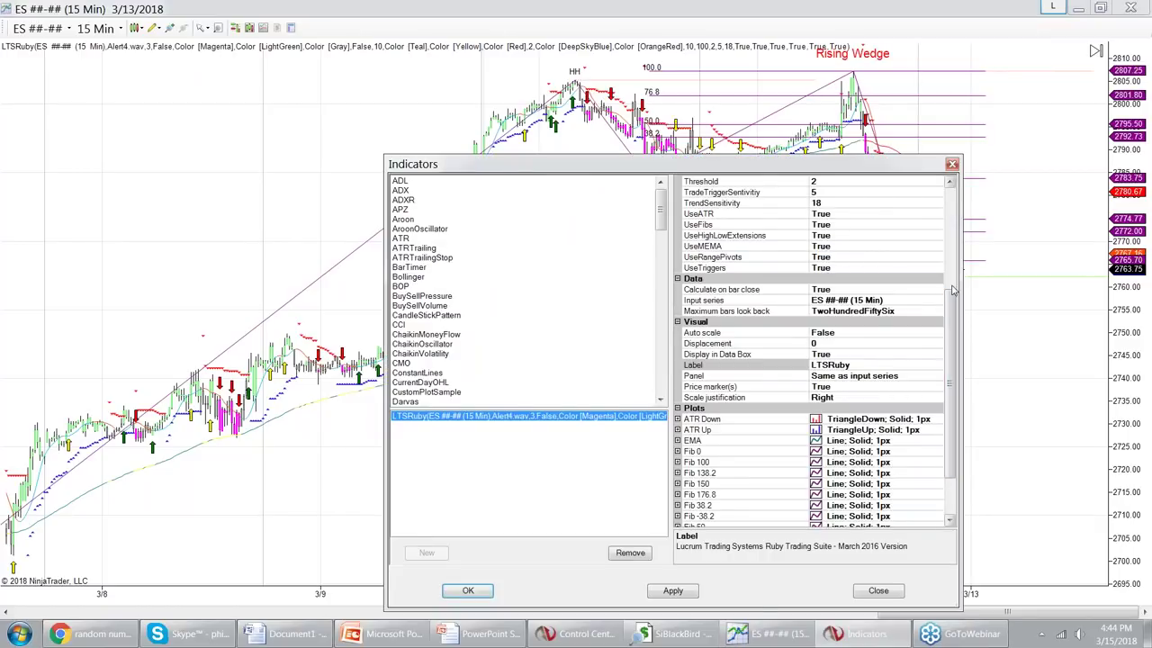
{"action": "left_click_drag", "start_coordinate": [954, 286], "coordinate": [952, 205]}
{"action": "left_click", "coordinate": [814, 247]}
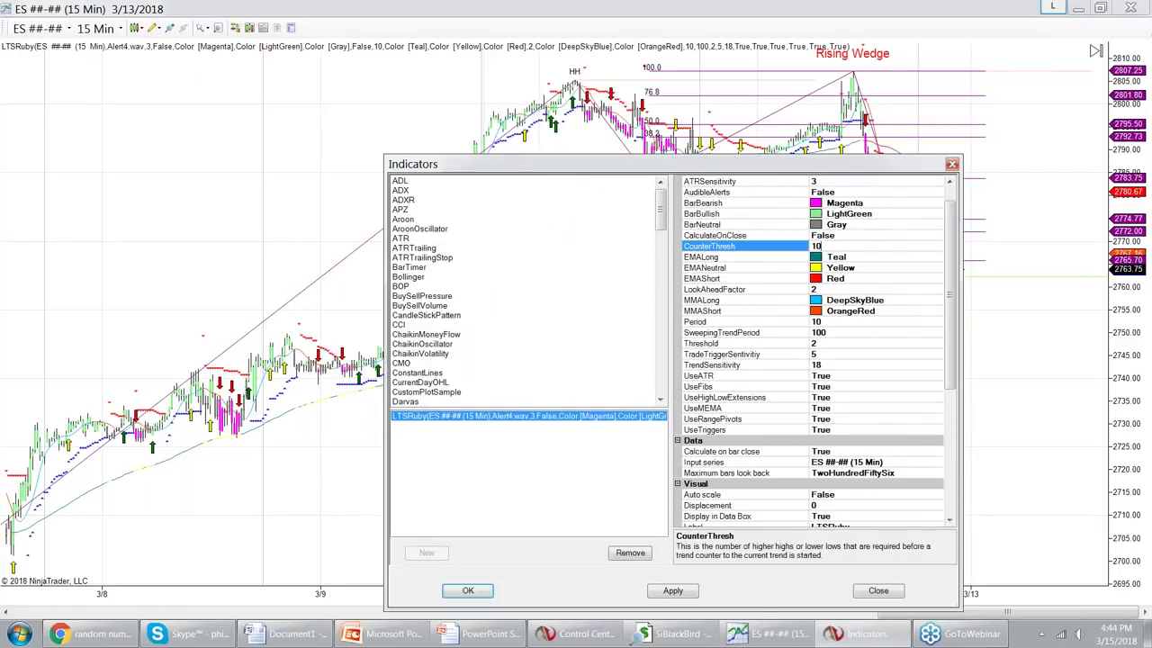
{"action": "type", "text": "2"}
{"action": "left_click", "coordinate": [676, 592]}
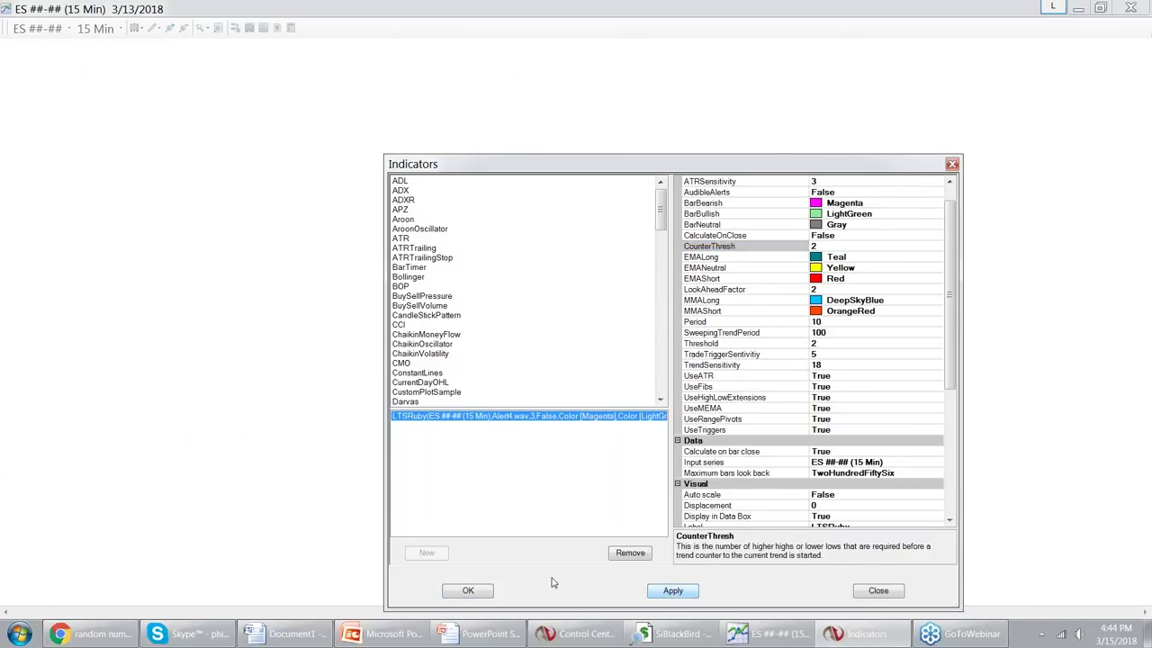
{"action": "left_click", "coordinate": [470, 591]}
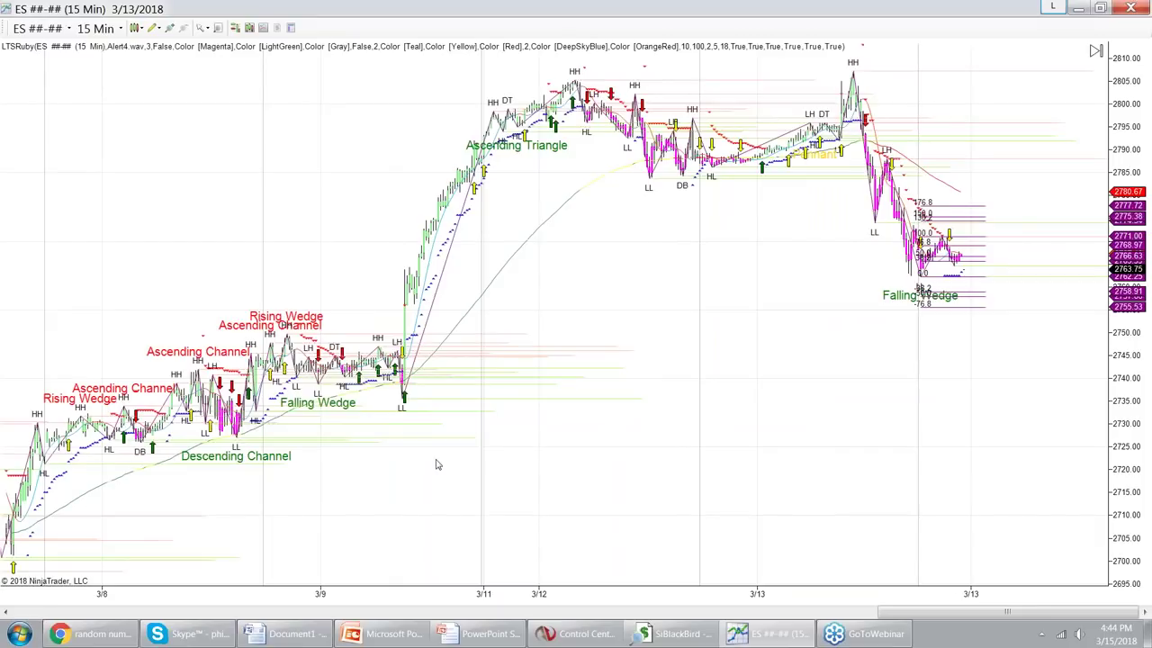
Examine the swing labels and the wedge, channel and triangle pattern labels on the chart between 3/8 and 3/13
{"action": "left_click", "coordinate": [499, 385]}
{"action": "scroll", "coordinate": [533, 478], "scroll_direction": "up", "scroll_amount": 5}
{"action": "left_click_drag", "start_coordinate": [472, 596], "coordinate": [207, 603]}
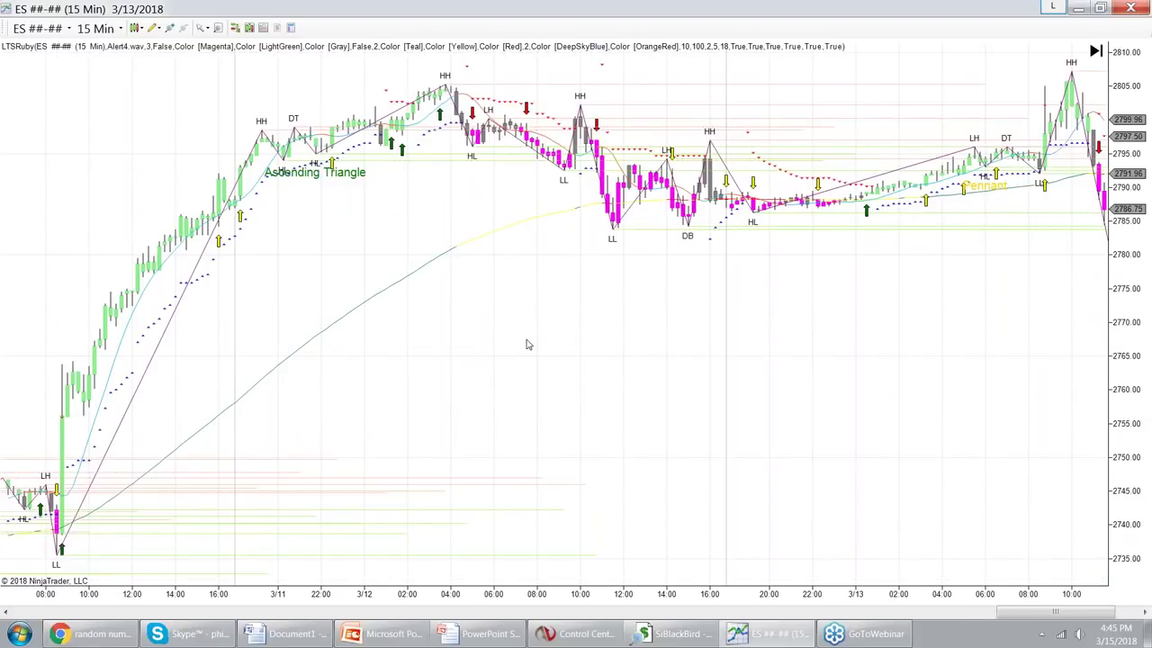
{"action": "scroll", "coordinate": [527, 342], "scroll_direction": "up", "scroll_amount": 1}
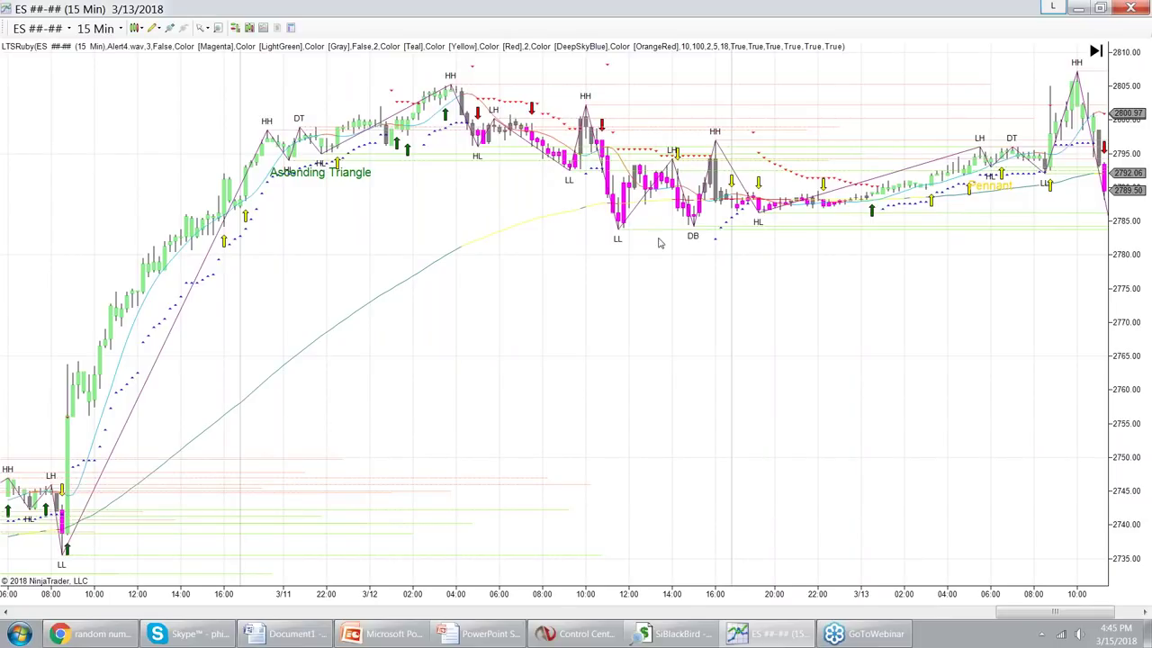
{"action": "scroll", "coordinate": [491, 212], "scroll_direction": "up", "scroll_amount": 3}
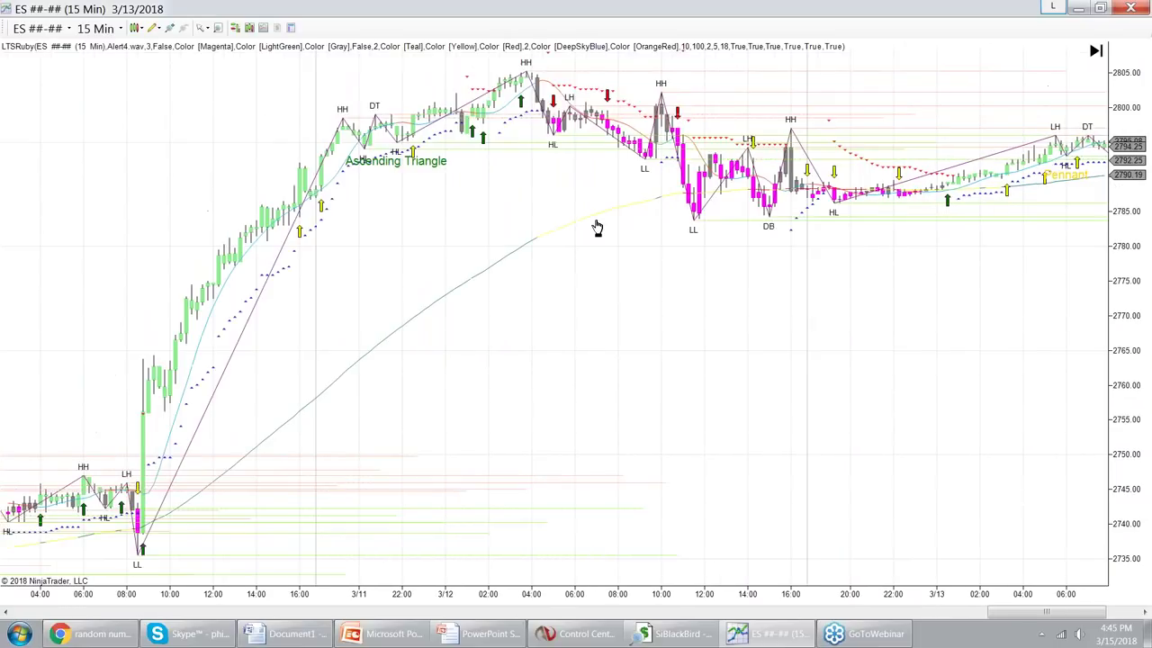
{"action": "scroll", "coordinate": [345, 253], "scroll_direction": "up", "scroll_amount": 5}
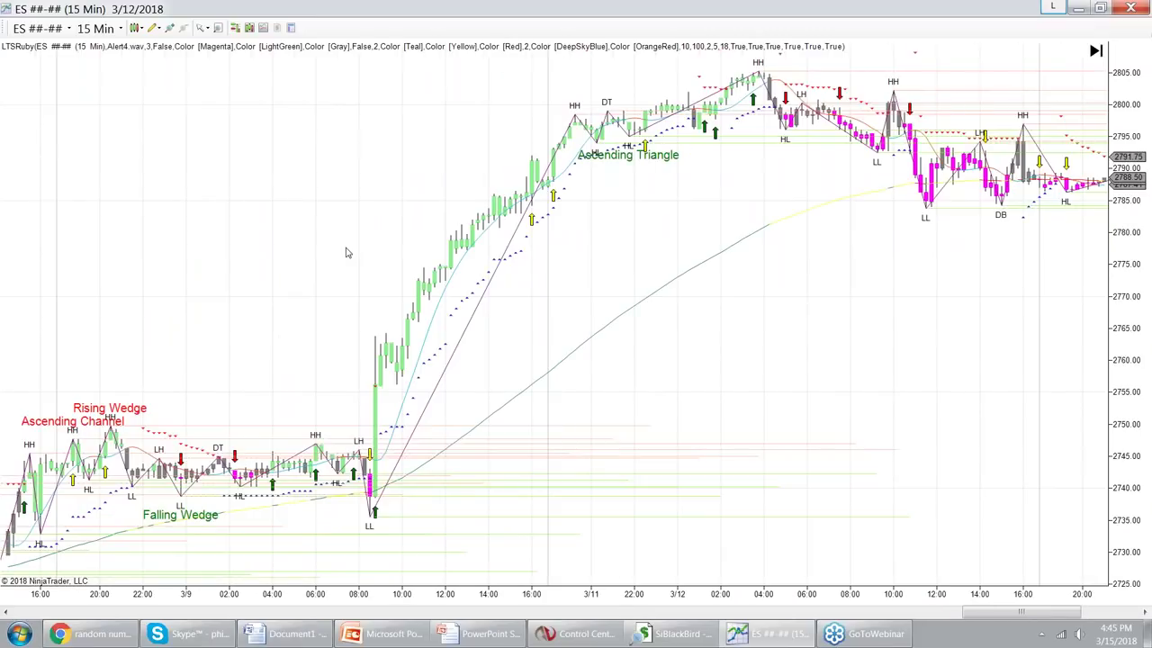
{"action": "left_click_drag", "start_coordinate": [346, 253], "coordinate": [464, 224]}
{"action": "scroll", "coordinate": [465, 223], "scroll_direction": "up", "scroll_amount": 3}
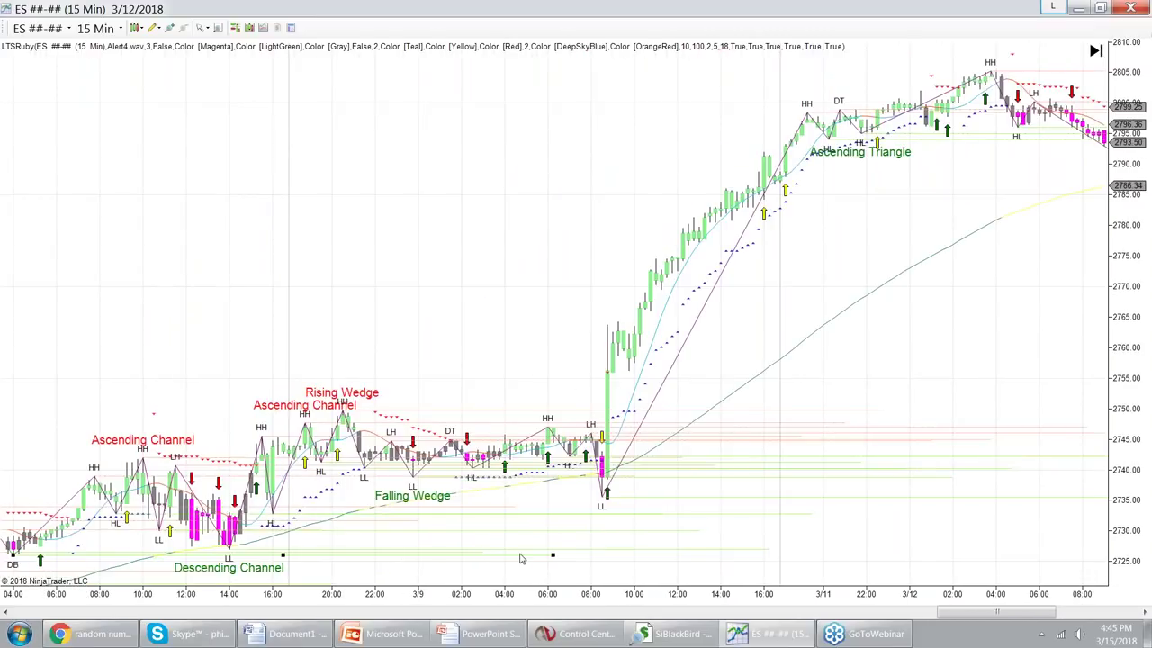
{"action": "left_click_drag", "start_coordinate": [269, 339], "coordinate": [458, 298]}
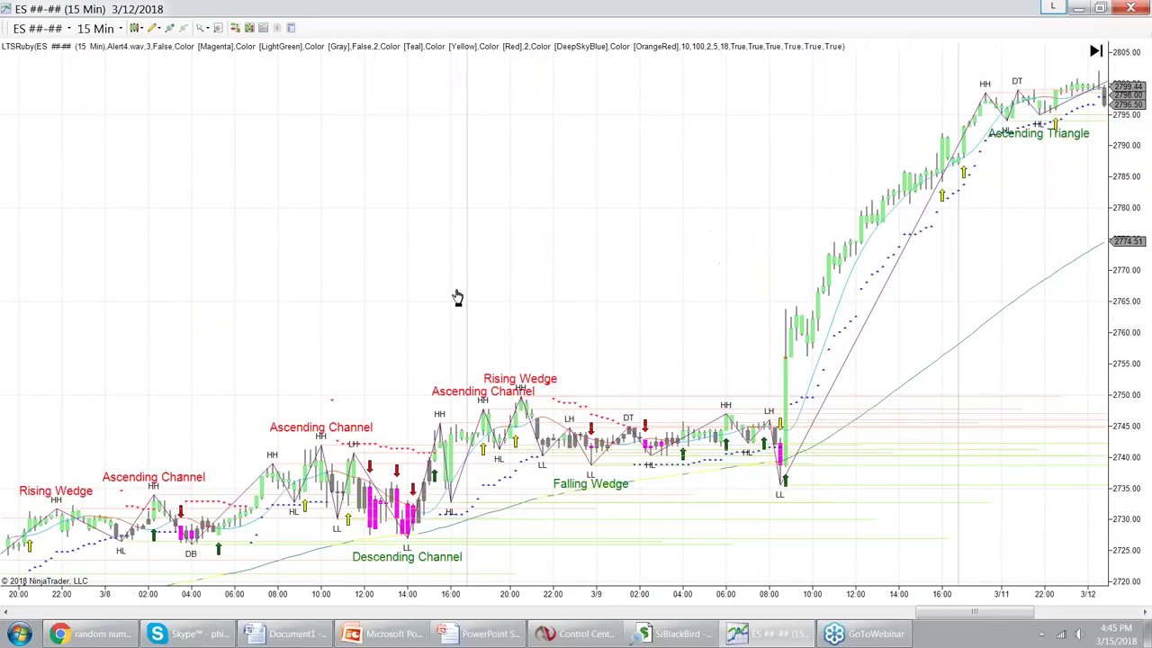
{"action": "scroll", "coordinate": [418, 268], "scroll_direction": "up", "scroll_amount": 1}
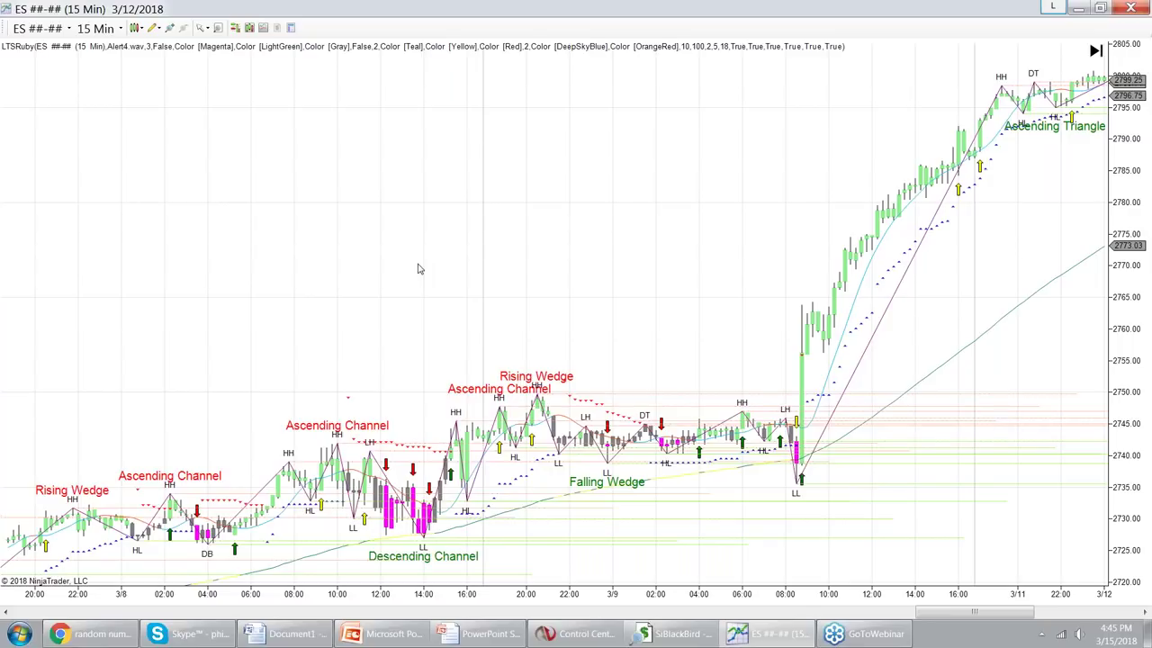
{"action": "scroll", "coordinate": [660, 230], "scroll_direction": "down", "scroll_amount": 5}
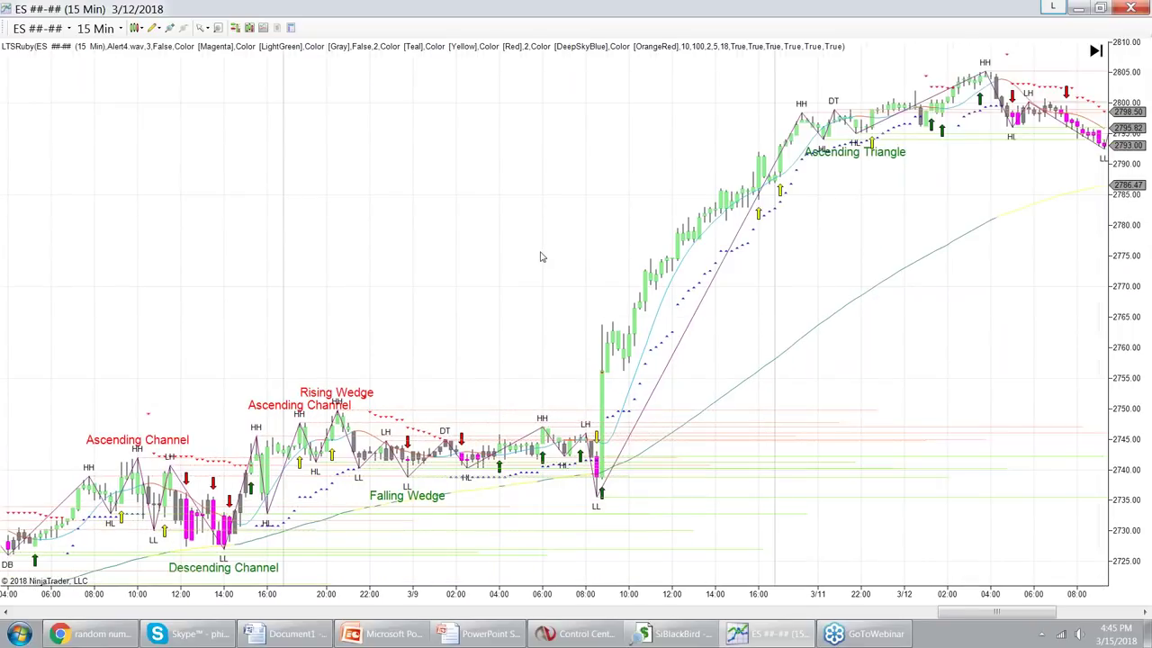
Set the LTSRuby indicator's UseRangePivots option to False
{"action": "right_click", "coordinate": [540, 257]}
{"action": "left_click", "coordinate": [500, 291]}
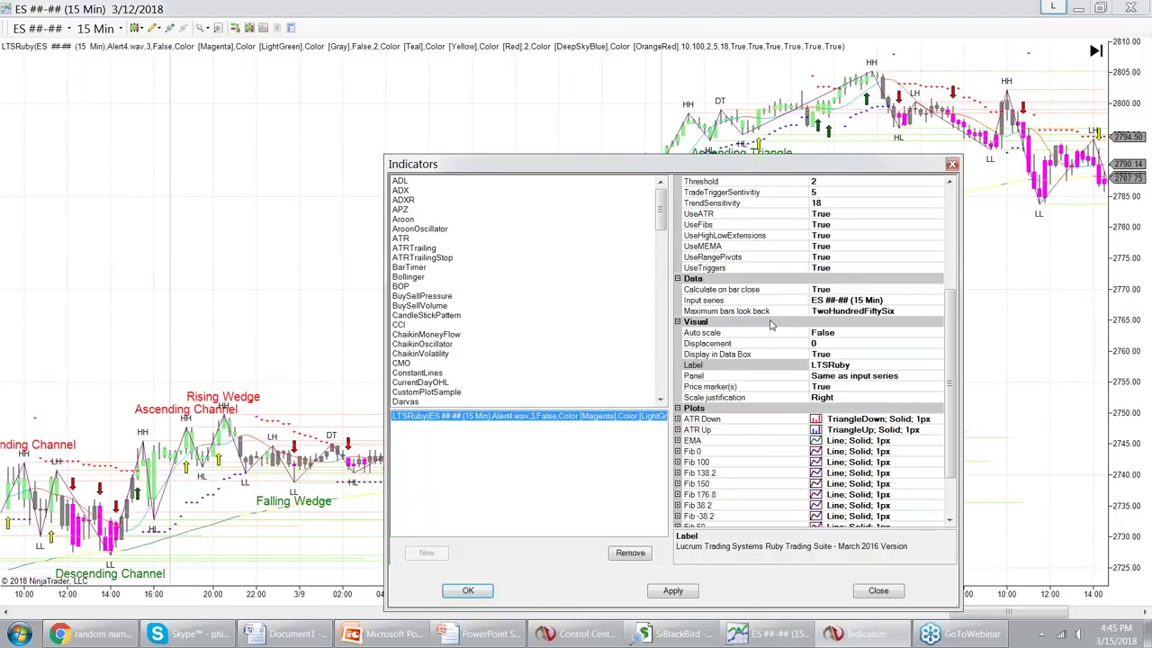
{"action": "scroll", "coordinate": [951, 302], "scroll_direction": "up", "scroll_amount": 6}
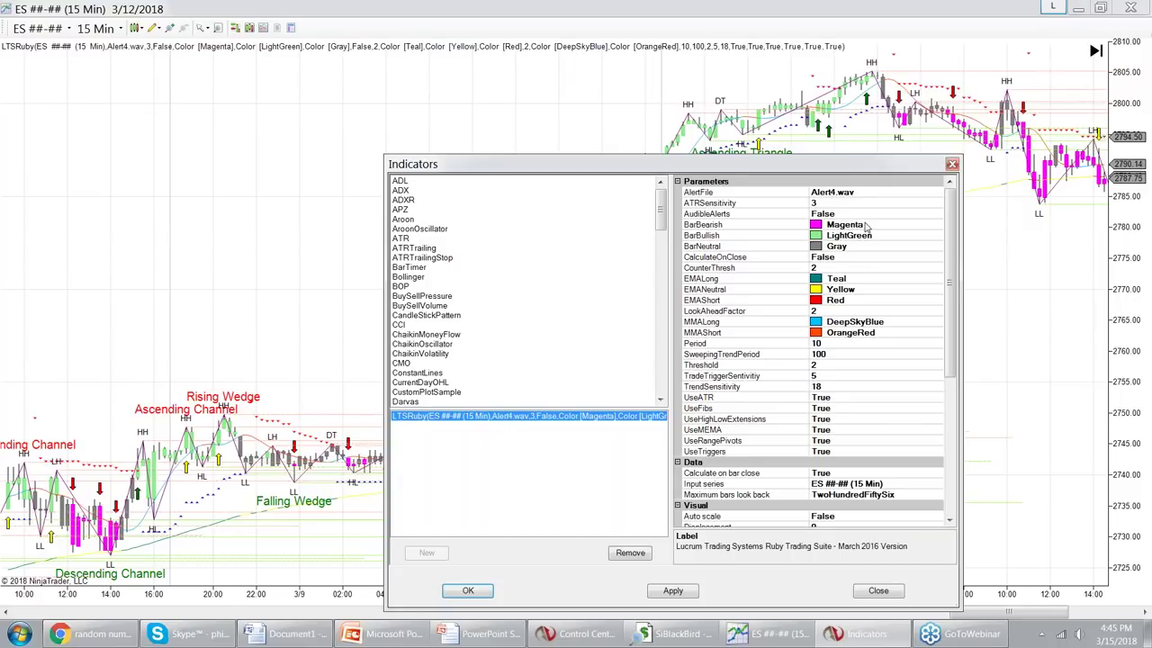
{"action": "left_click", "coordinate": [852, 407]}
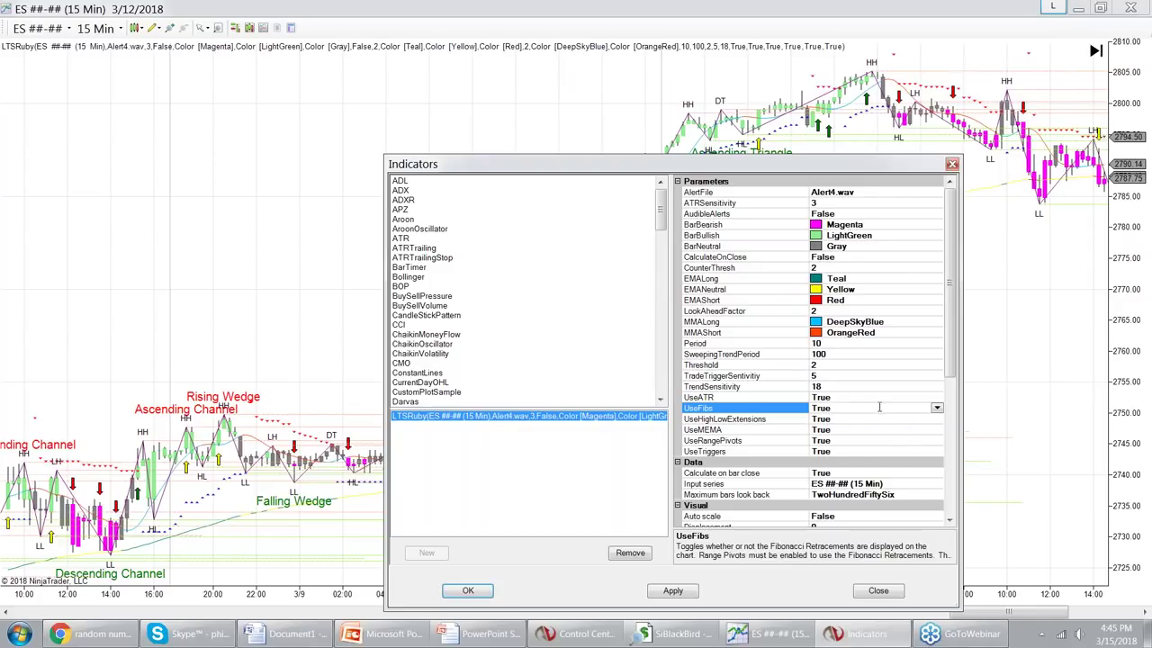
{"action": "left_click", "coordinate": [939, 442]}
{"action": "left_click", "coordinate": [938, 442]}
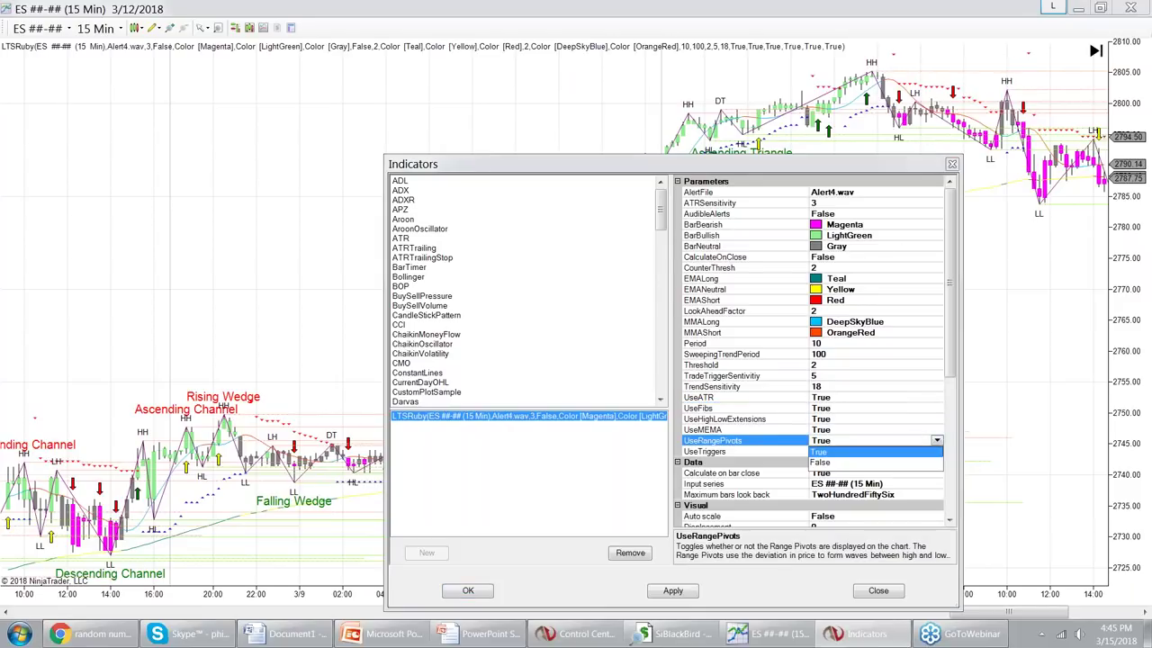
{"action": "left_click", "coordinate": [866, 464]}
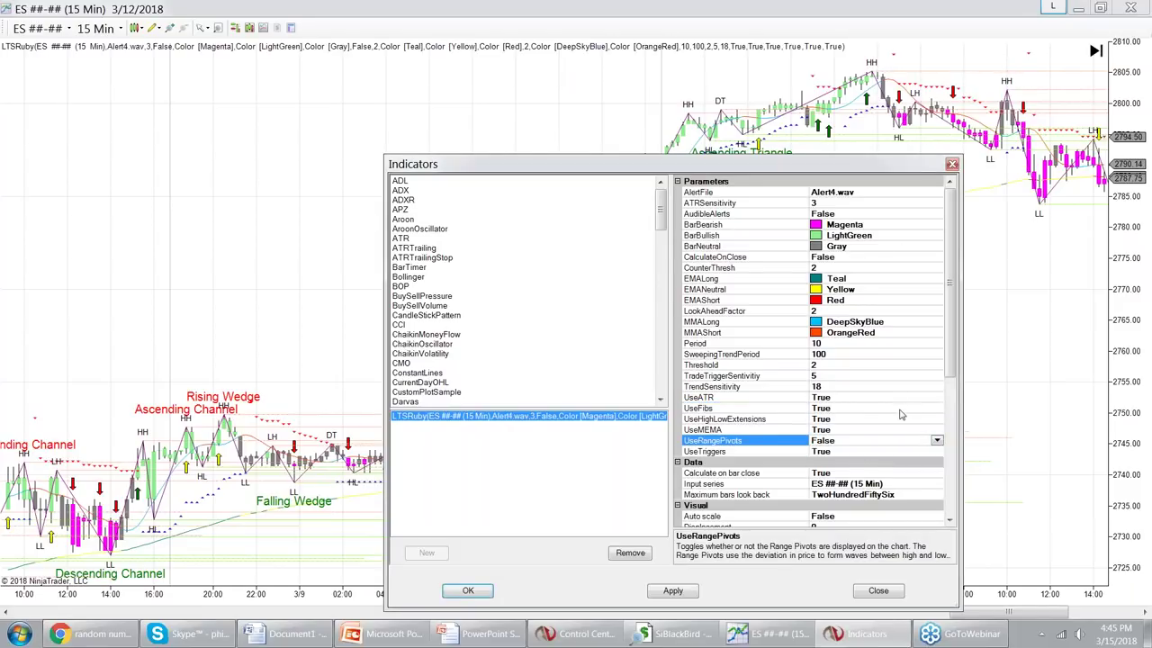
Set the LTSRuby indicator's UseATR option to False and apply the indicator changes to the 15-minute chart
{"action": "left_click", "coordinate": [927, 396]}
{"action": "left_click", "coordinate": [936, 397]}
{"action": "left_click", "coordinate": [873, 421]}
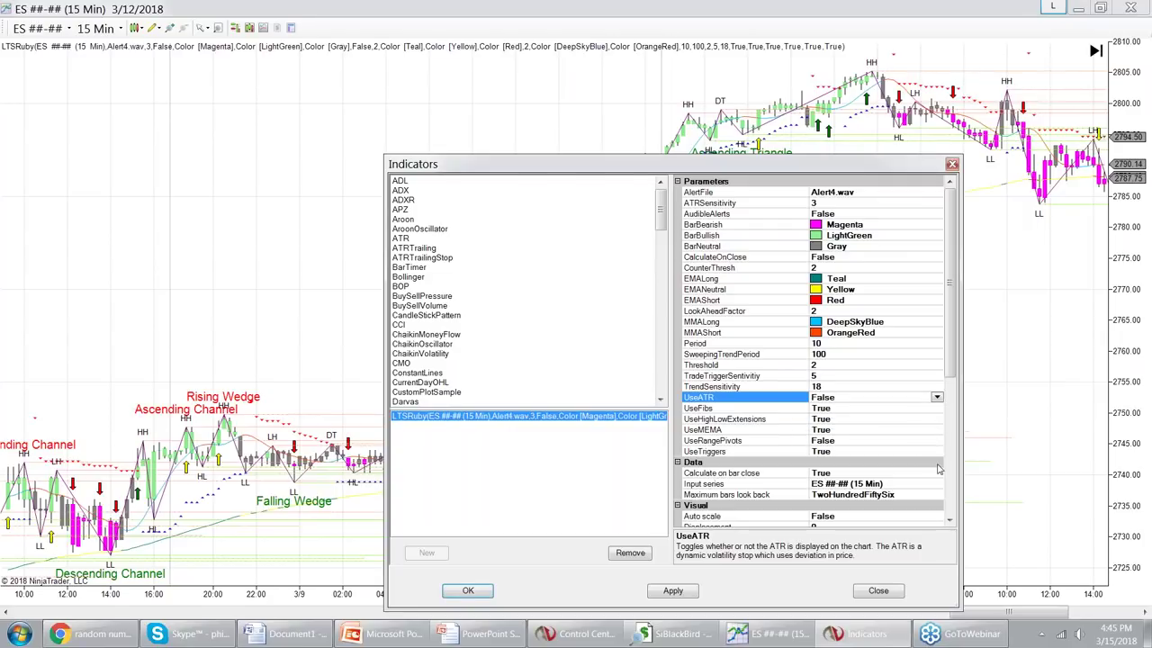
{"action": "left_click", "coordinate": [673, 590]}
{"action": "left_click", "coordinate": [877, 591]}
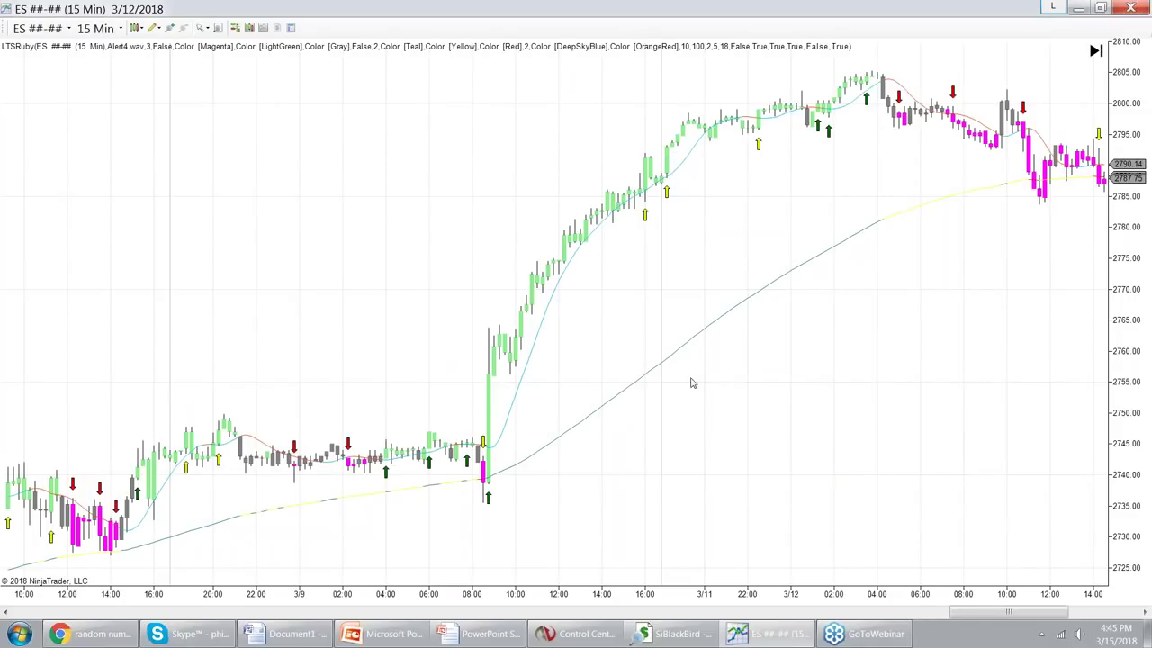
{"action": "scroll", "coordinate": [339, 292], "scroll_direction": "down", "scroll_amount": 3}
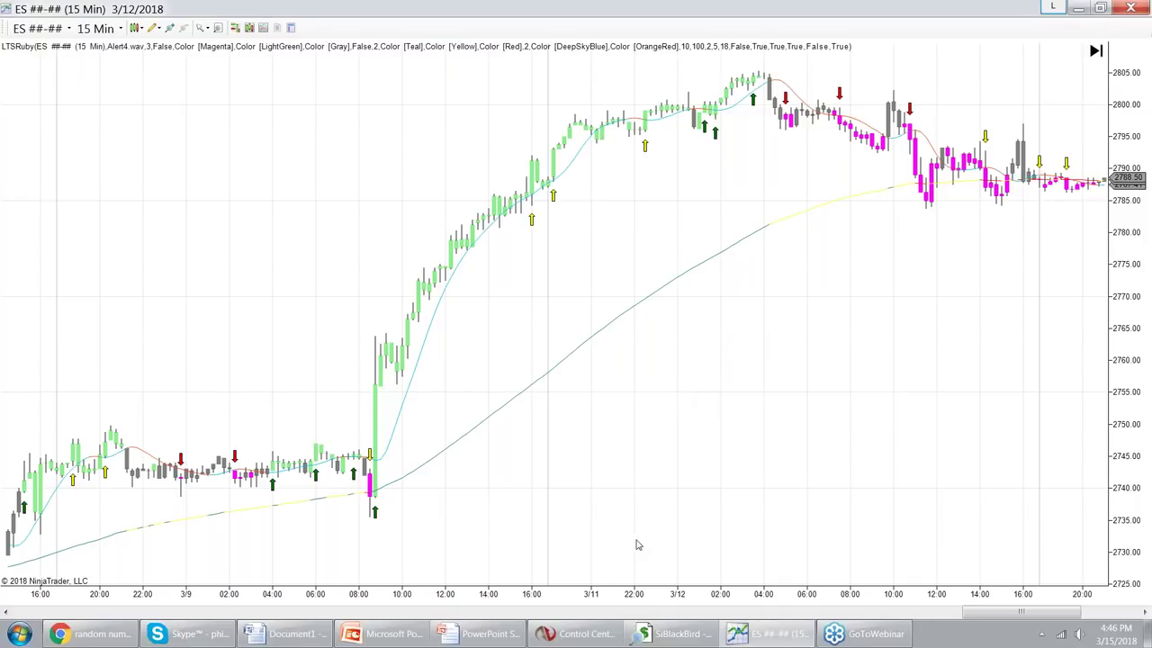
Start a new chart from the Control Center with ES ##-## as its data series
{"action": "left_click", "coordinate": [576, 634]}
{"action": "left_click", "coordinate": [19, 29]}
{"action": "mouse_move", "coordinate": [42, 52]}
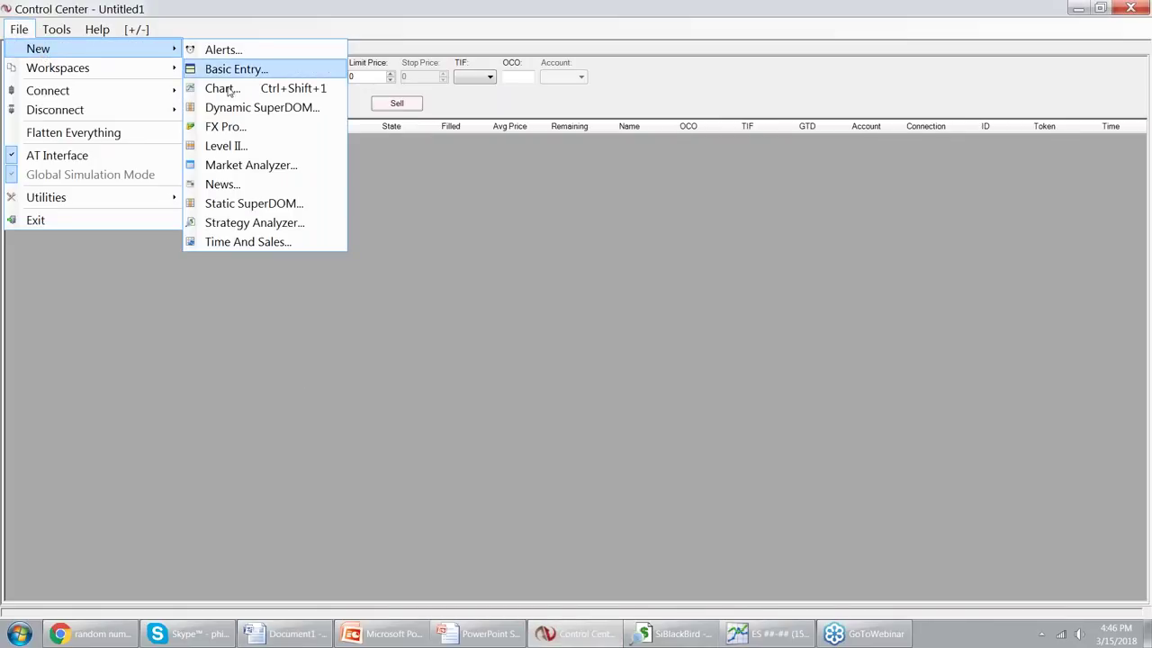
{"action": "left_click", "coordinate": [227, 87]}
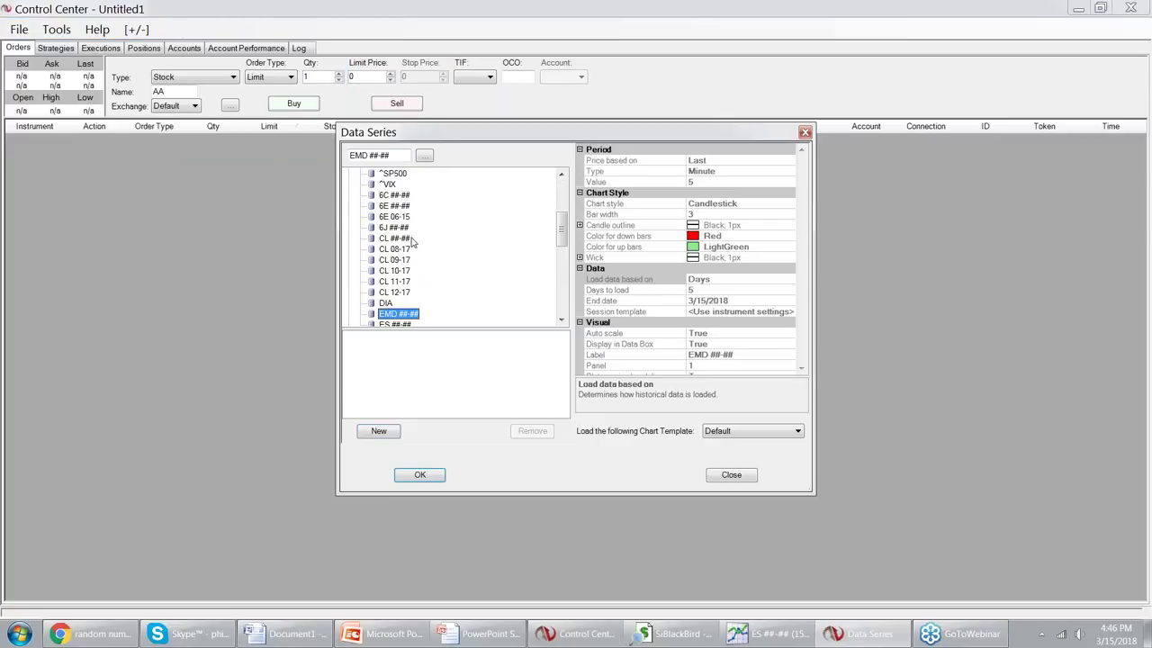
{"action": "left_click", "coordinate": [393, 325]}
{"action": "double_click", "coordinate": [393, 324]}
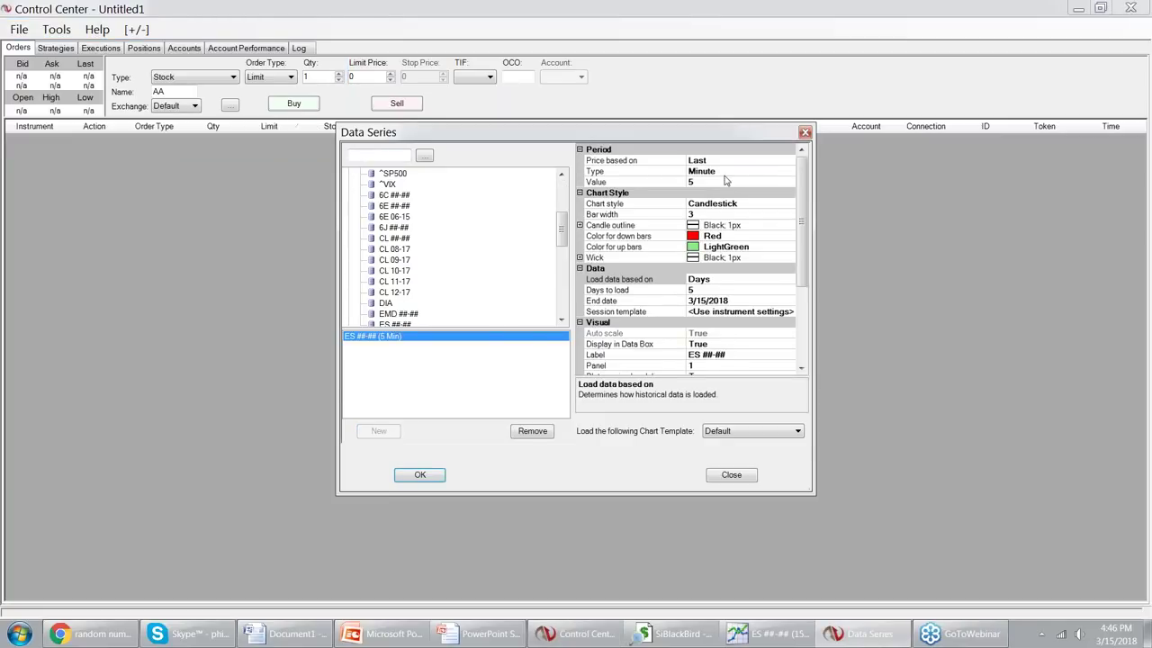
Set the new ES data series to the LTSVisionRenko type with 30 days to load and create the chart
{"action": "left_click", "coordinate": [634, 171]}
{"action": "left_click", "coordinate": [789, 171]}
{"action": "scroll", "coordinate": [784, 239], "scroll_direction": "down", "scroll_amount": 3}
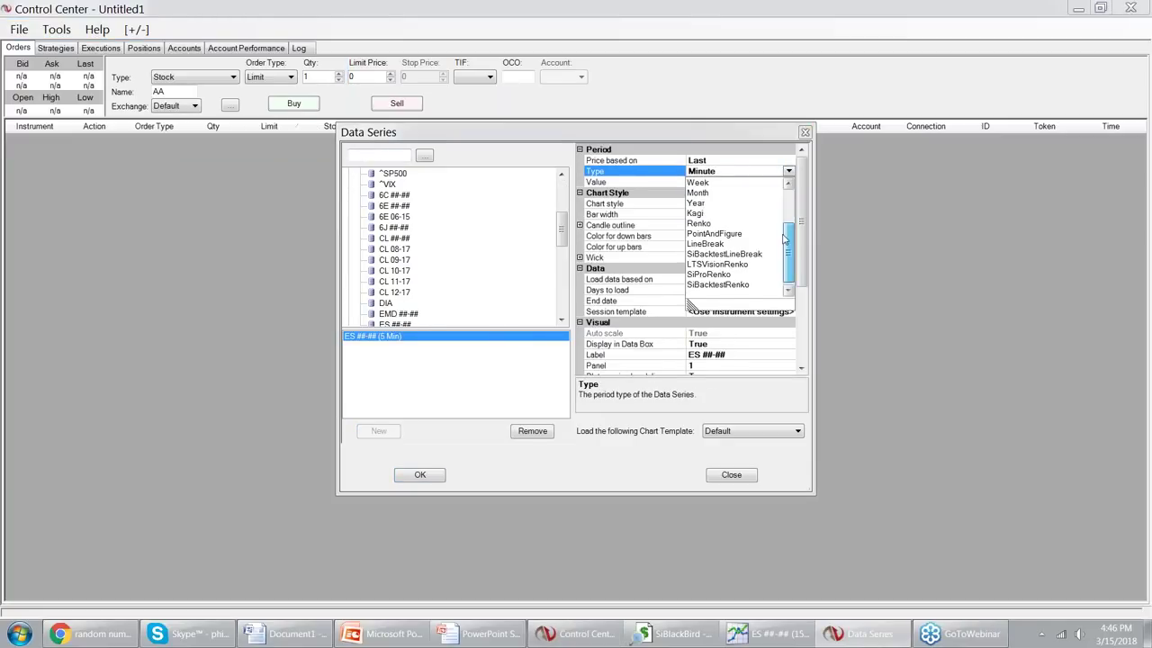
{"action": "left_click", "coordinate": [714, 264]}
{"action": "left_click", "coordinate": [710, 290]}
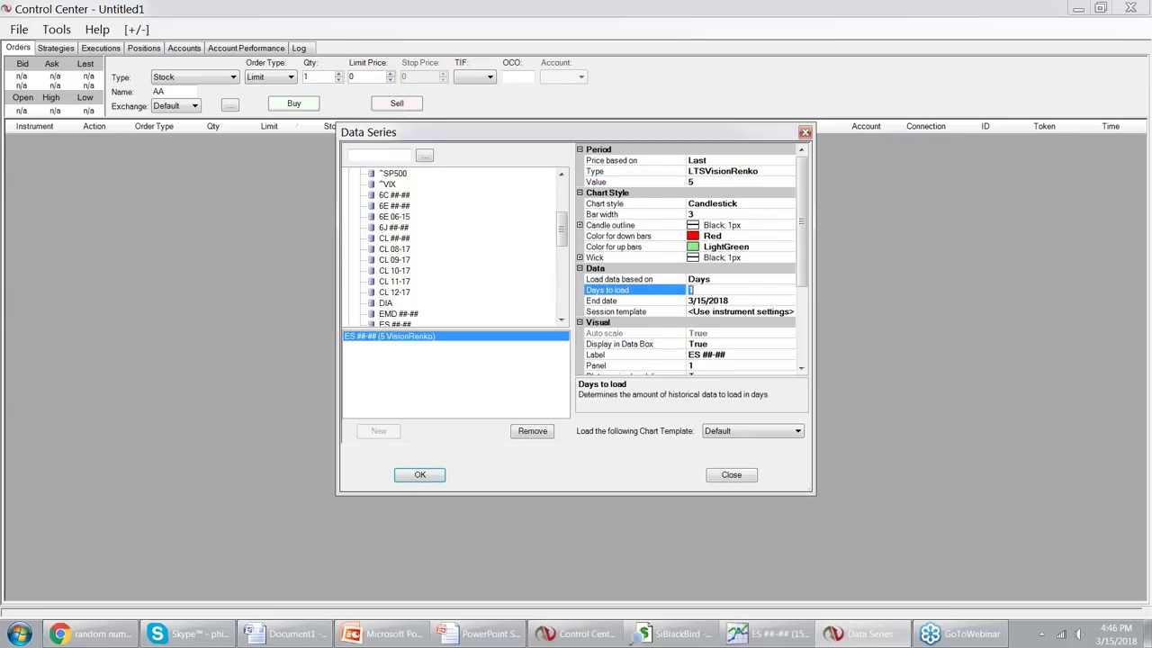
{"action": "type", "text": "30"}
{"action": "left_click", "coordinate": [433, 478]}
{"action": "left_click", "coordinate": [620, 67]}
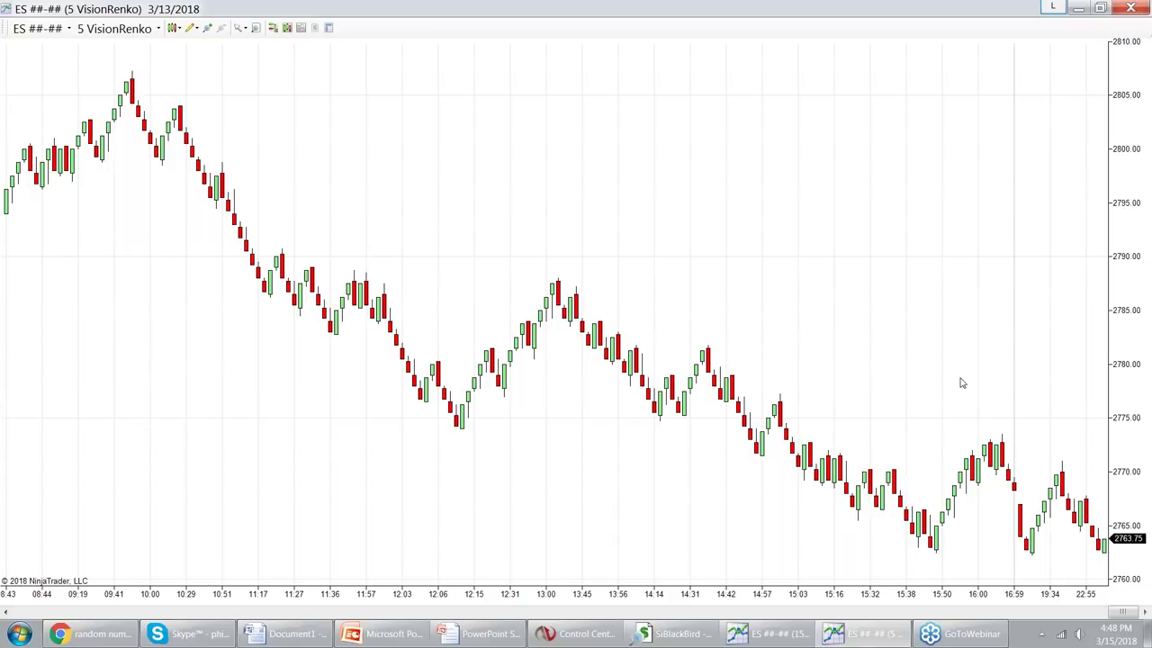
Return to the ES 15-minute chart and set the LTSRuby indicator's trade trigger sensitivity to 21, applying the change
{"action": "left_click", "coordinate": [1078, 8]}
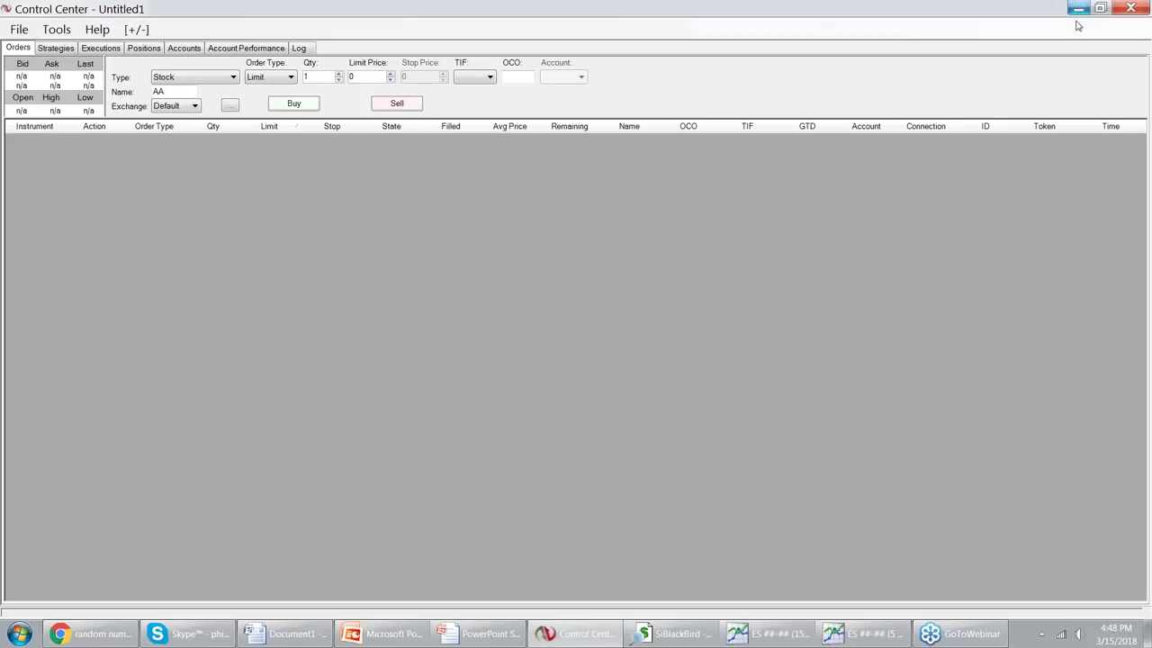
{"action": "left_click", "coordinate": [836, 637]}
{"action": "left_click", "coordinate": [789, 639]}
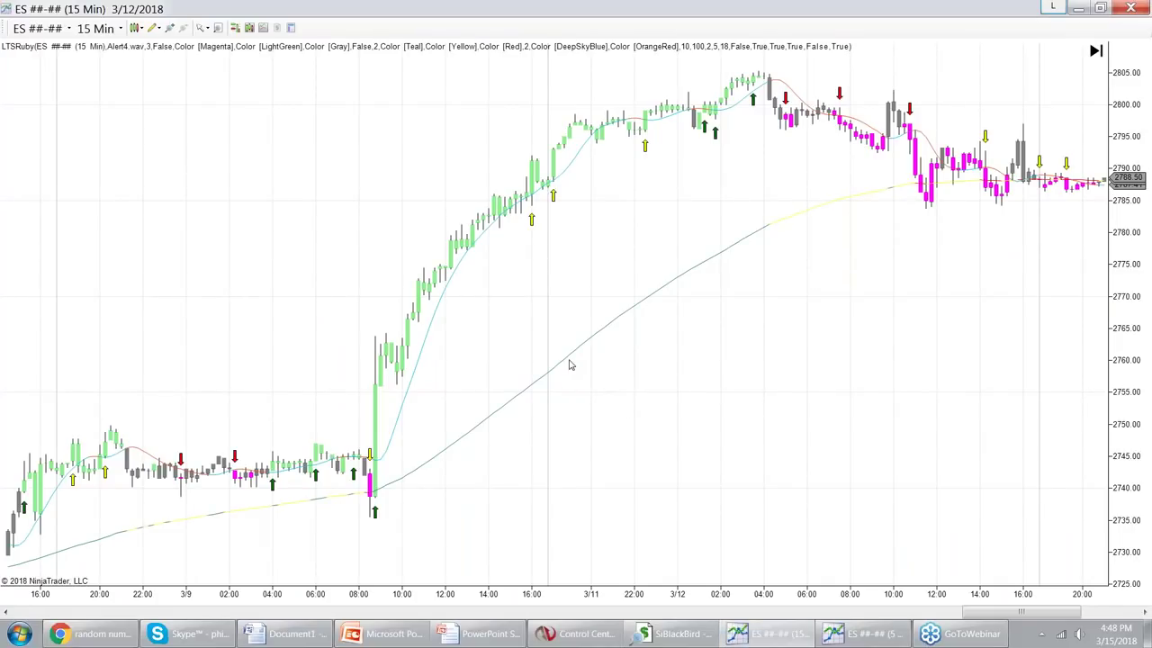
{"action": "right_click", "coordinate": [567, 229]}
{"action": "left_click", "coordinate": [632, 297]}
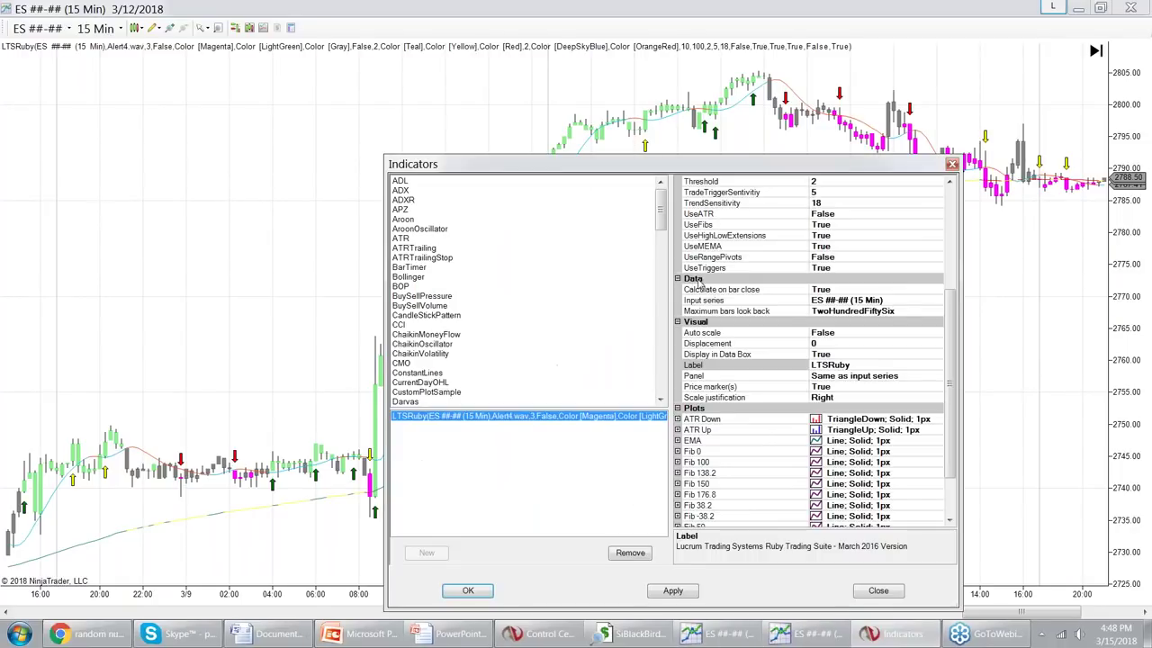
{"action": "left_click_drag", "start_coordinate": [950, 299], "coordinate": [949, 279]}
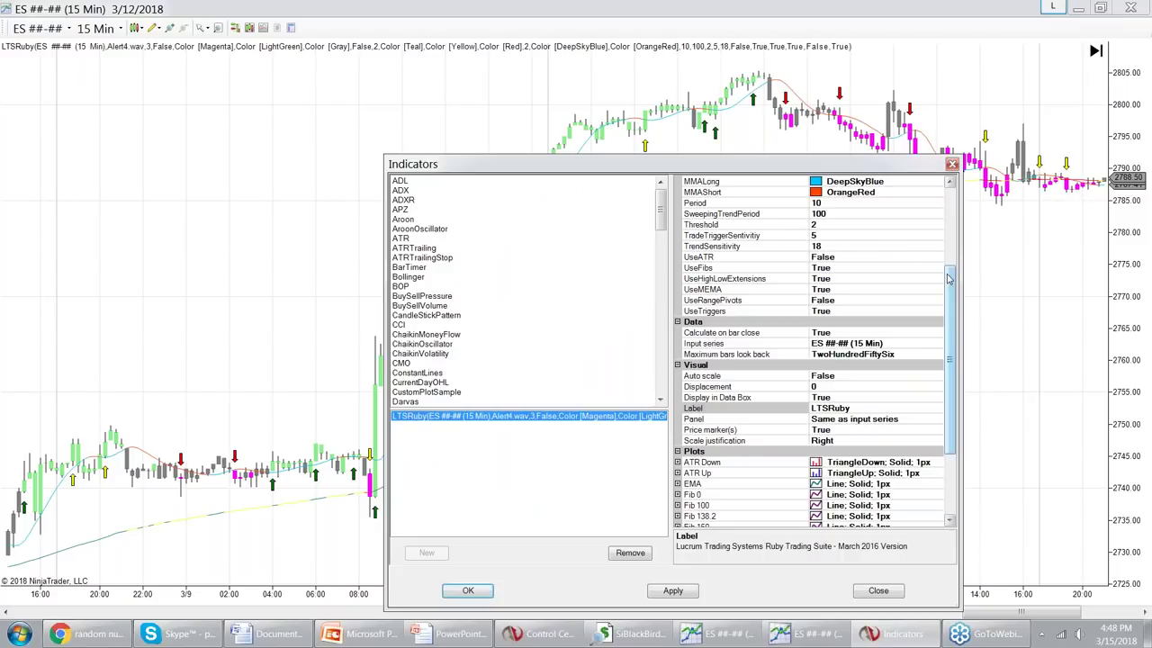
{"action": "left_click", "coordinate": [821, 236]}
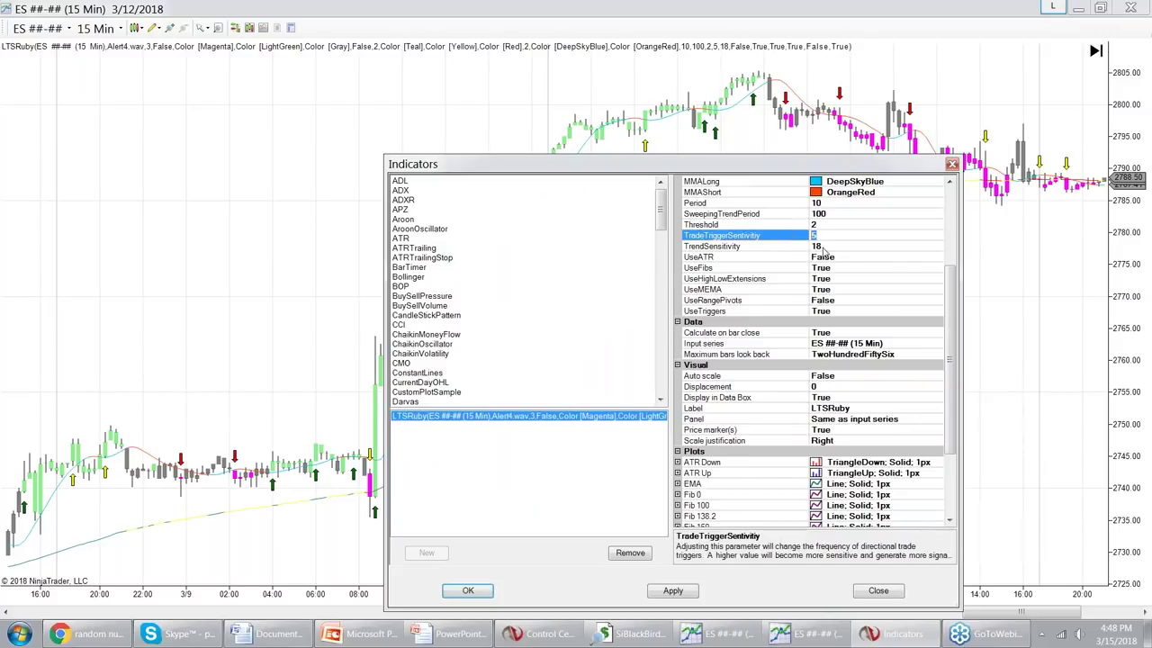
{"action": "type", "text": "21"}
{"action": "left_click", "coordinate": [671, 593]}
{"action": "left_click", "coordinate": [472, 591]}
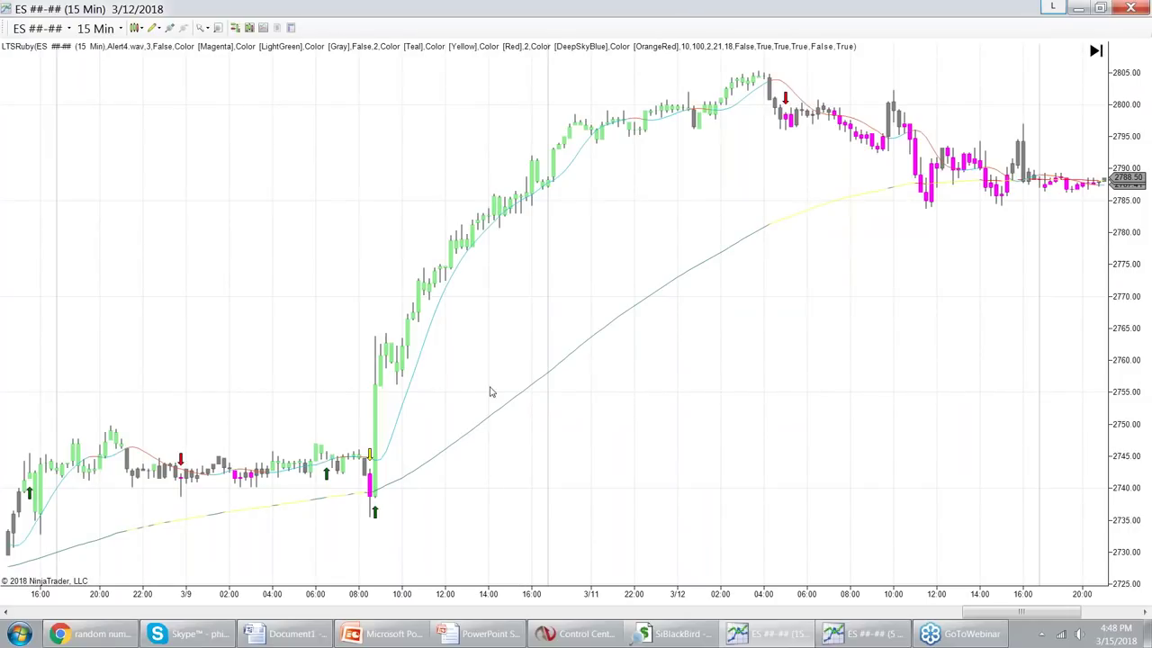
Add the SiBloodHound indicator to the ES 15-minute chart in a new panel
{"action": "right_click", "coordinate": [333, 190]}
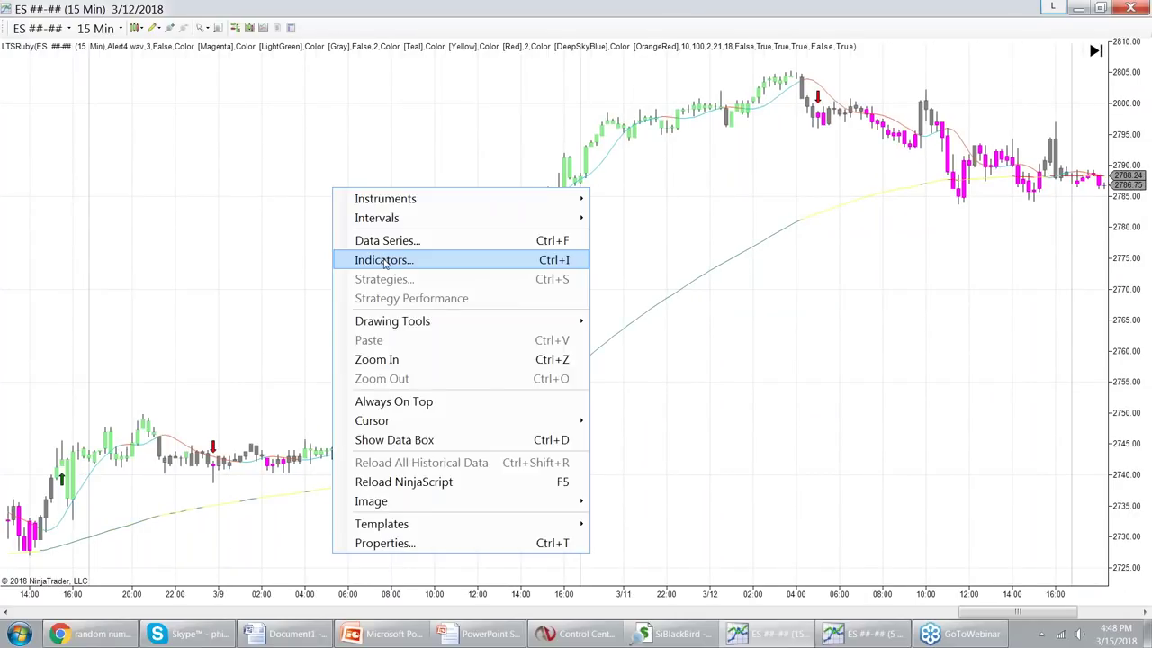
{"action": "left_click", "coordinate": [384, 260]}
{"action": "left_click", "coordinate": [468, 299]}
{"action": "scroll", "coordinate": [469, 304], "scroll_direction": "down", "scroll_amount": 15}
{"action": "left_click", "coordinate": [441, 401]}
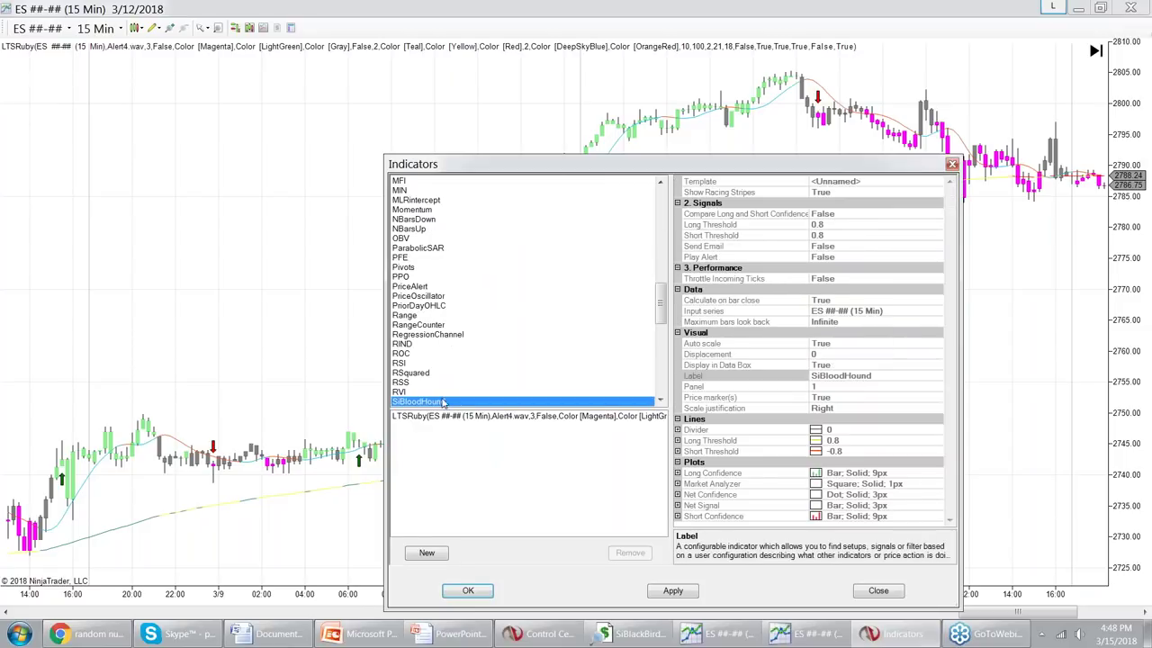
{"action": "double_click", "coordinate": [441, 401]}
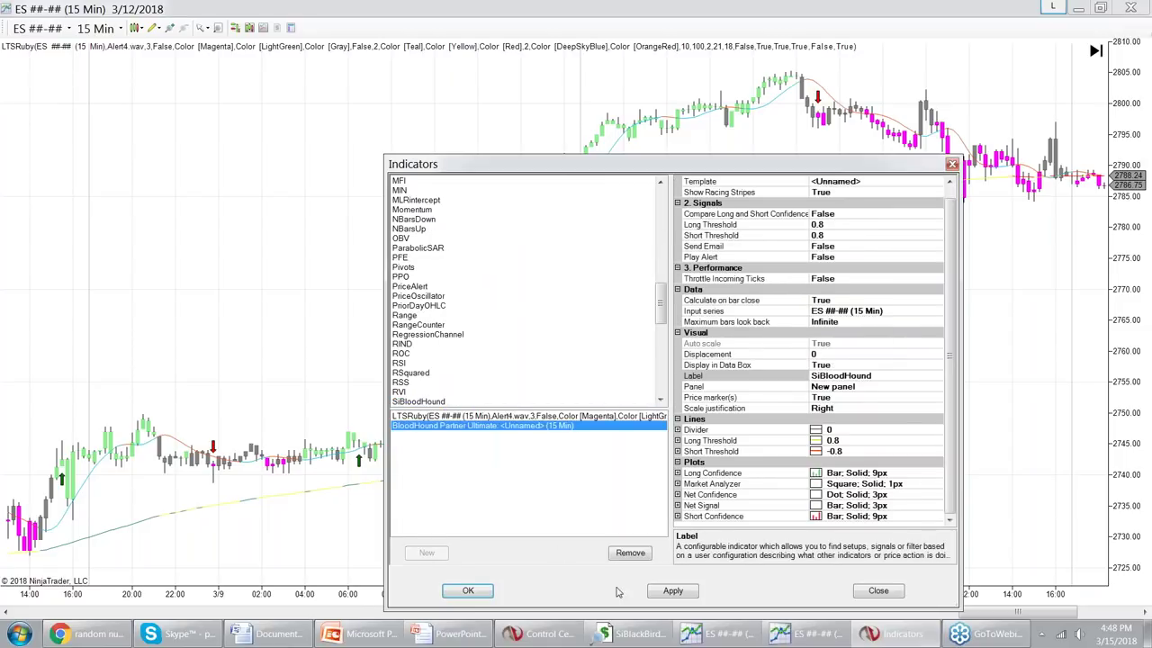
{"action": "left_click", "coordinate": [473, 590]}
Load LTSRuby_Template.bht into BloodHound and refresh the chart with it
{"action": "left_click", "coordinate": [349, 30]}
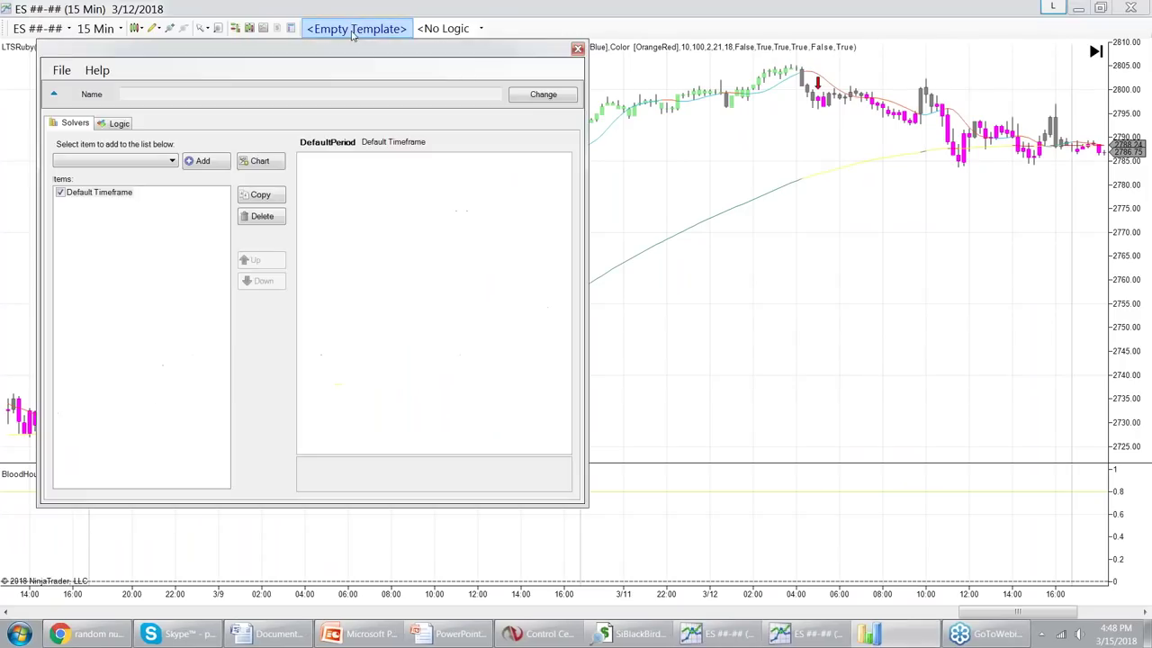
{"action": "left_click", "coordinate": [62, 72]}
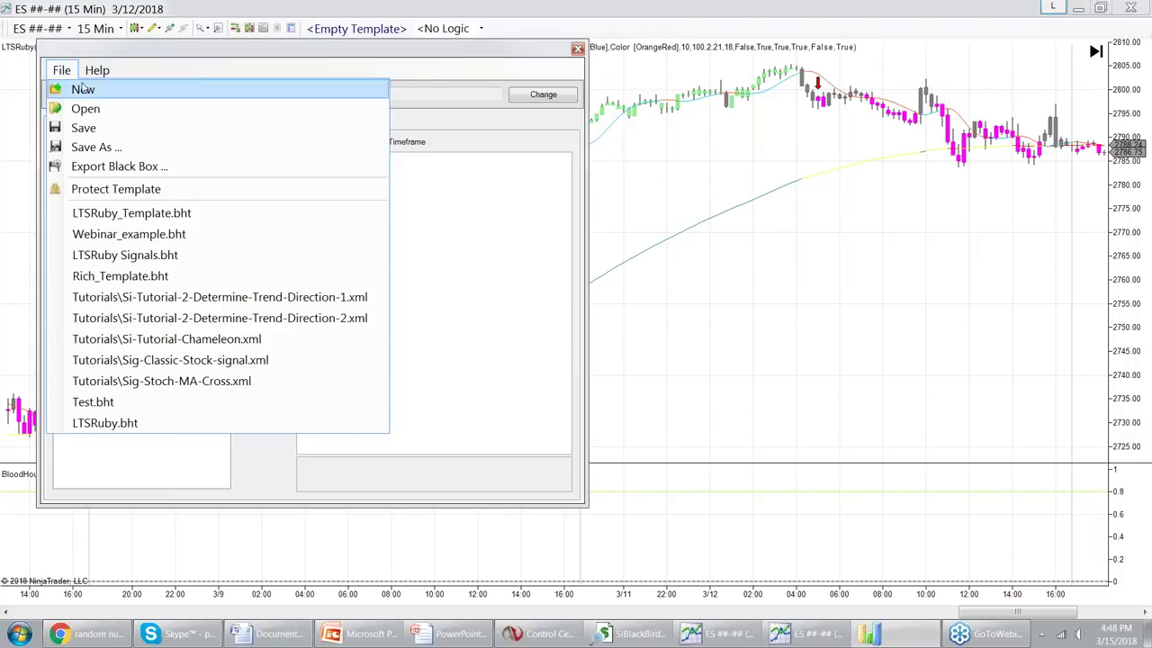
{"action": "left_click", "coordinate": [166, 216]}
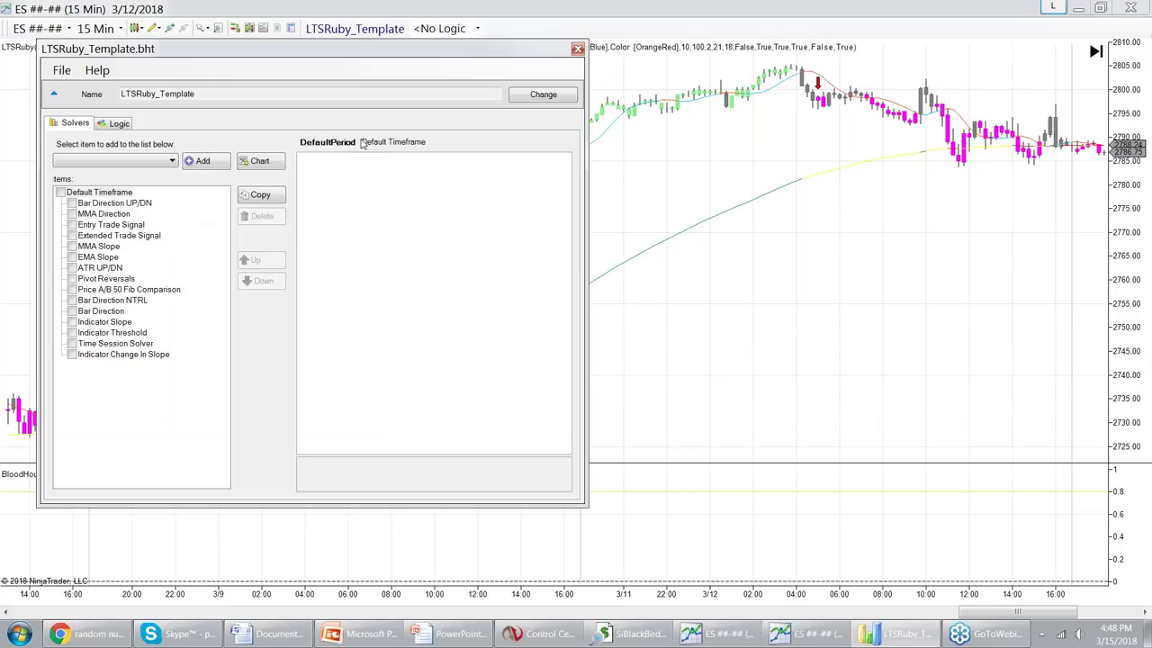
{"action": "left_click", "coordinate": [649, 207]}
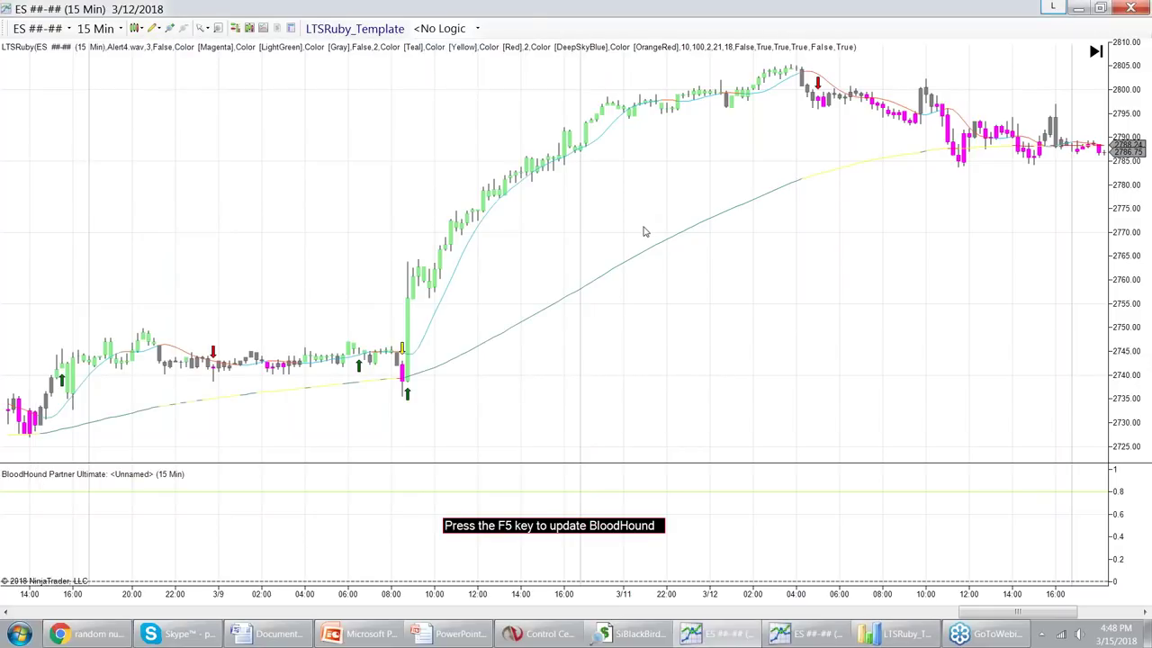
{"action": "key", "text": "F5"}
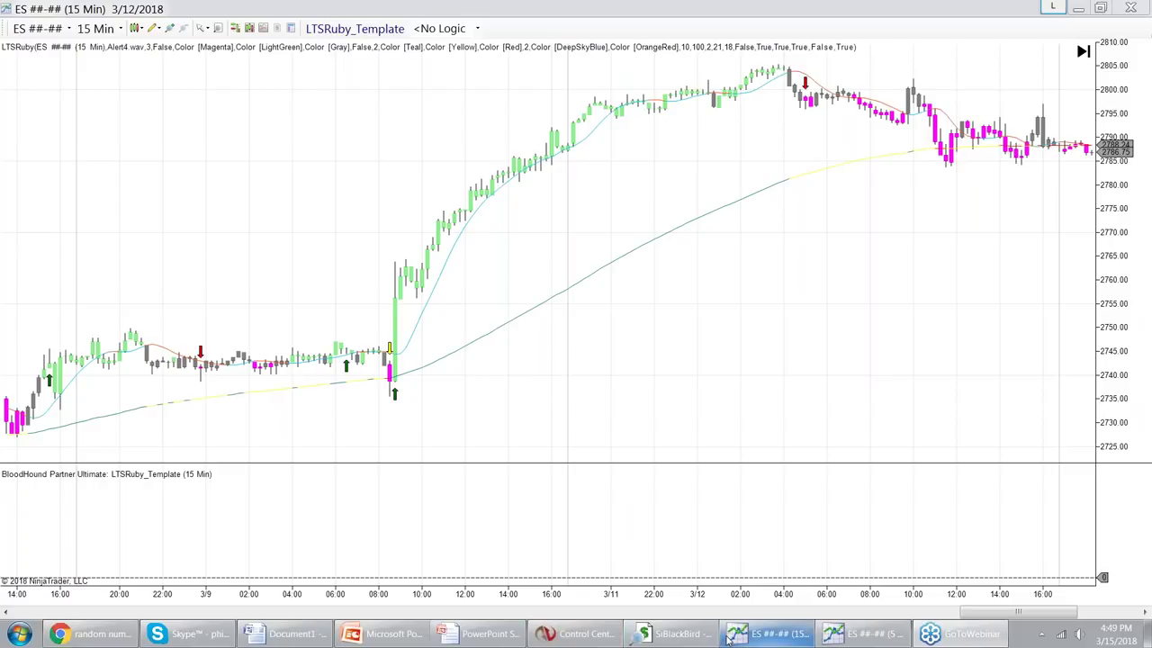
Preview the template's Bar Direction UP/DN and MMA Direction solvers on the chart one at a time, switching each off again
{"action": "left_click", "coordinate": [336, 33]}
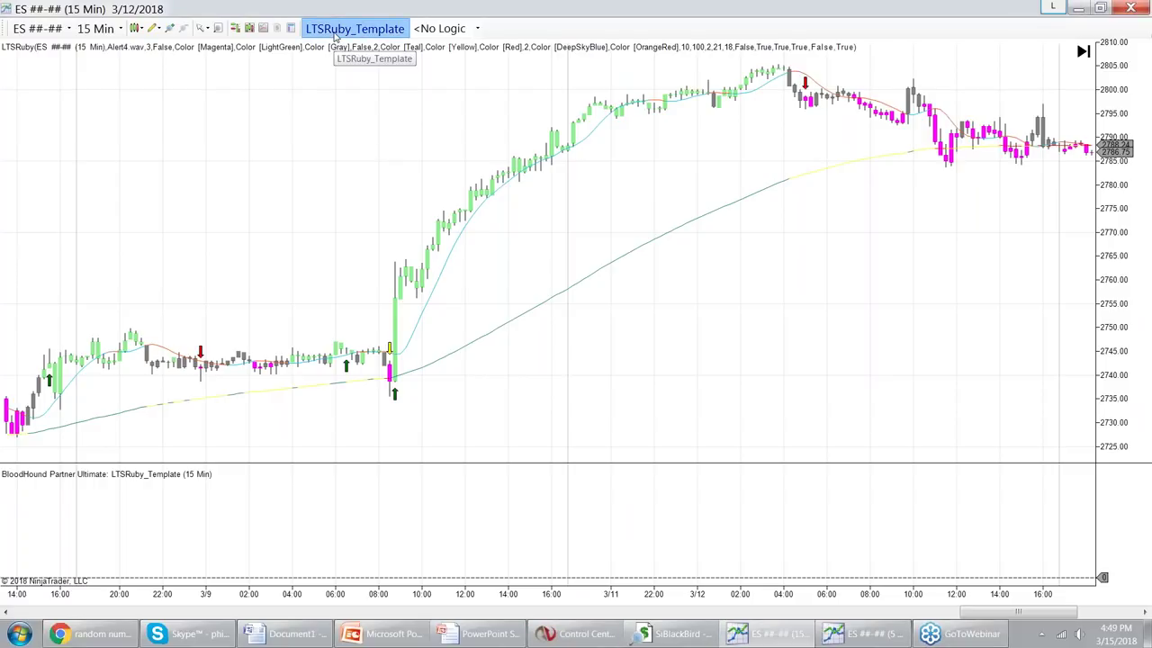
{"action": "left_click_drag", "start_coordinate": [302, 75], "coordinate": [800, 151]}
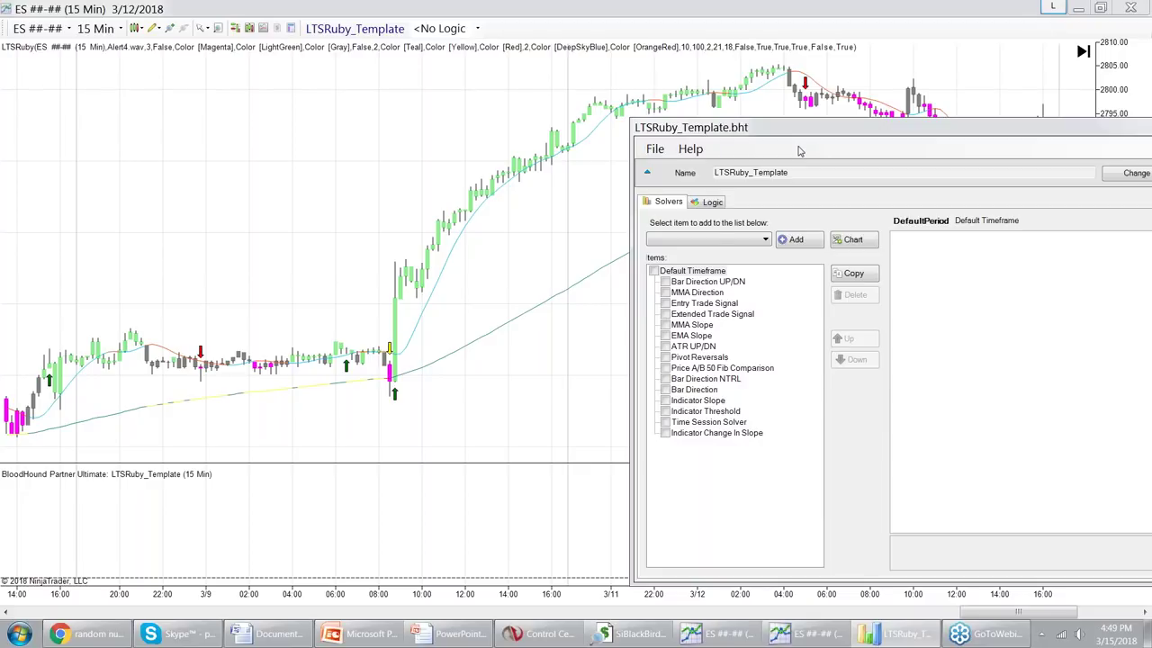
{"action": "left_click", "coordinate": [665, 282]}
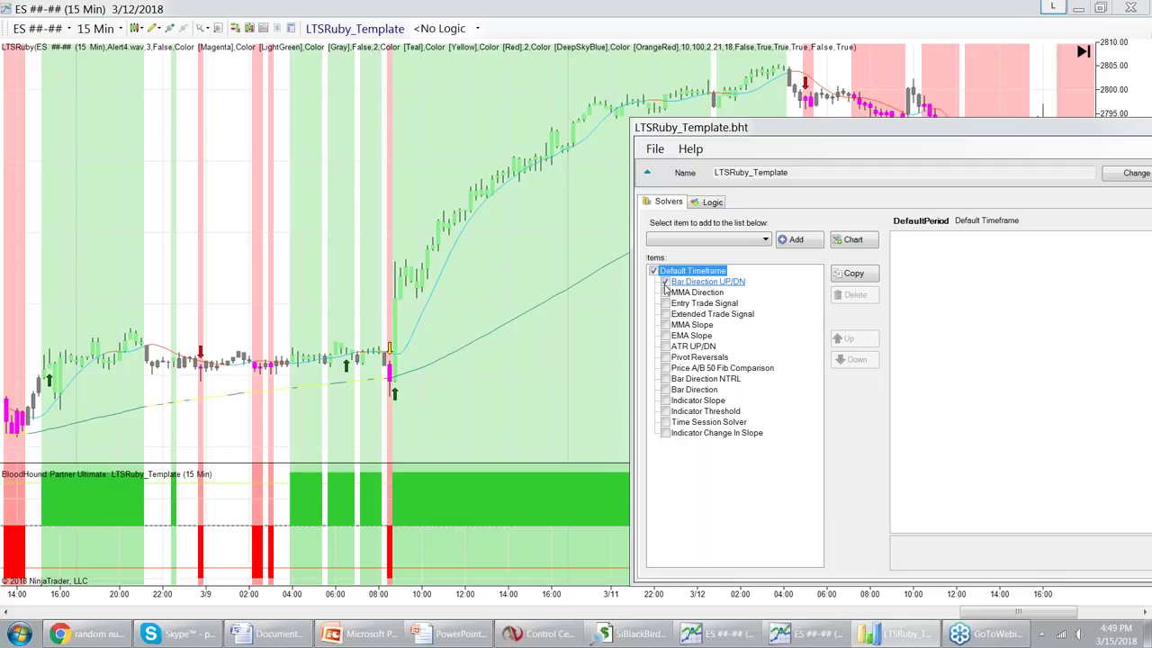
{"action": "left_click", "coordinate": [665, 283]}
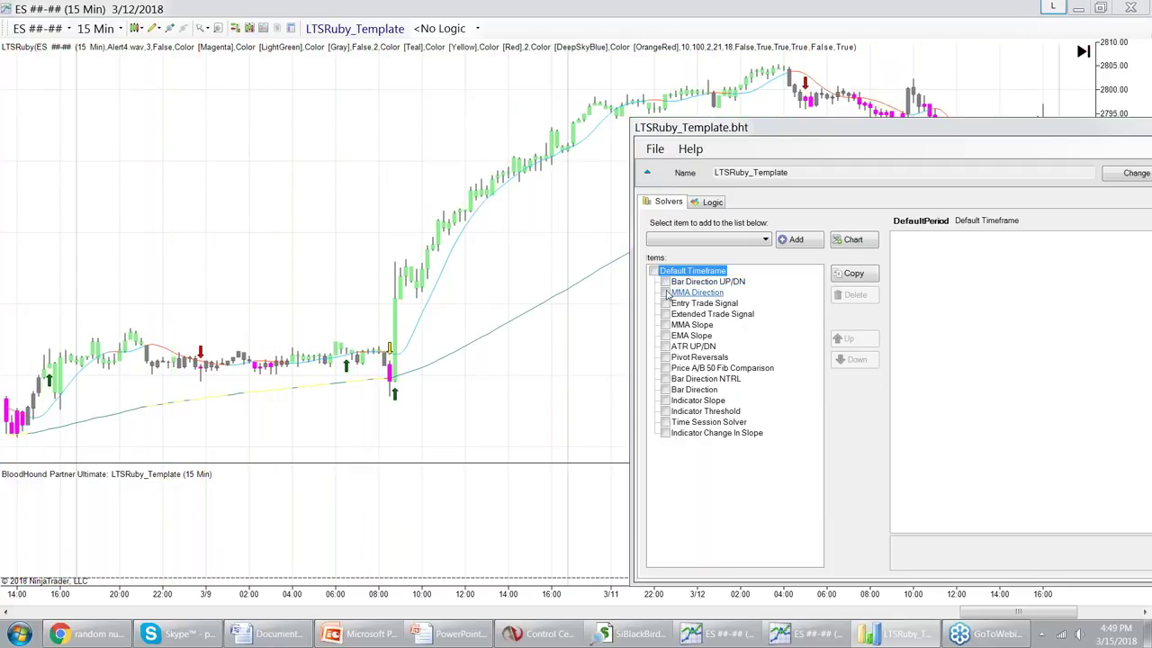
{"action": "left_click", "coordinate": [666, 293]}
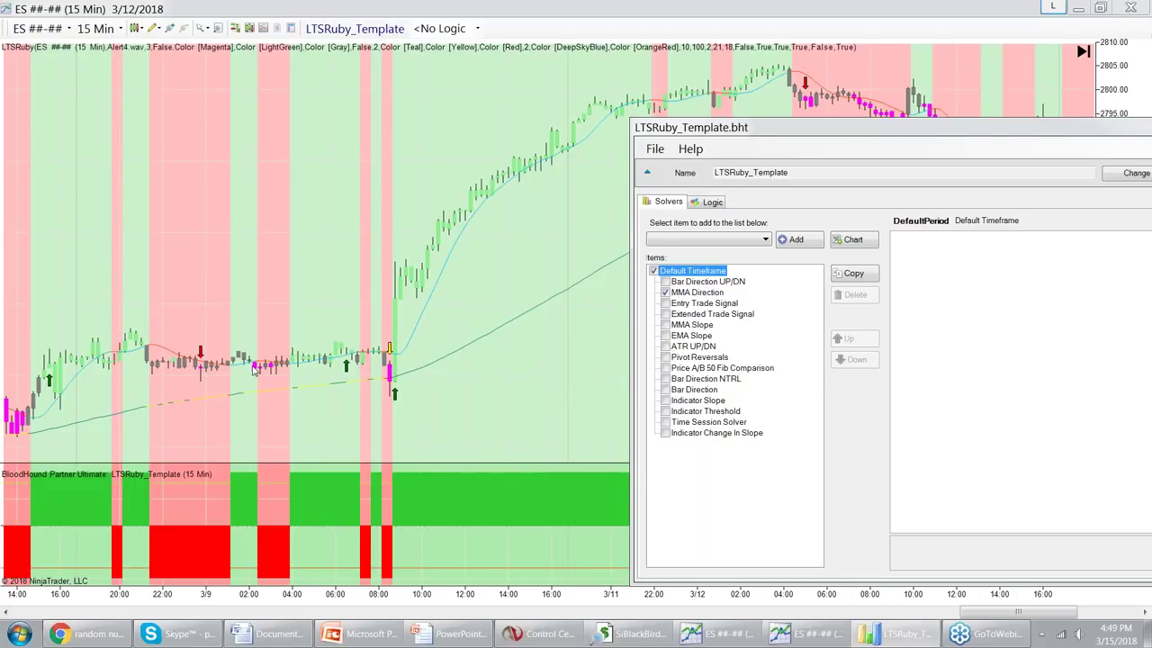
{"action": "left_click", "coordinate": [665, 293]}
Show the Entry Trade Signal solver alone on the chart and select it to display its settings
{"action": "left_click", "coordinate": [666, 304]}
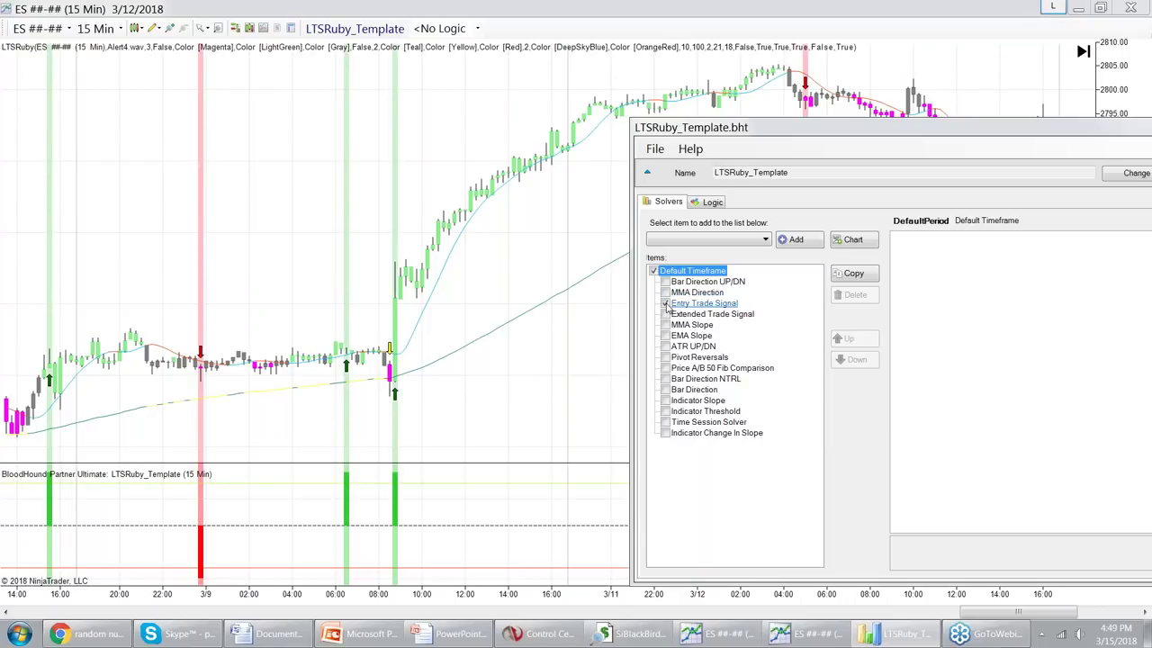
{"action": "left_click", "coordinate": [697, 304]}
{"action": "left_click_drag", "start_coordinate": [815, 127], "coordinate": [611, 93]}
Examine the LTSRuby parameters used by the Entry Trade Signal solver, including the trade trigger sensitivity
{"action": "left_click", "coordinate": [965, 305]}
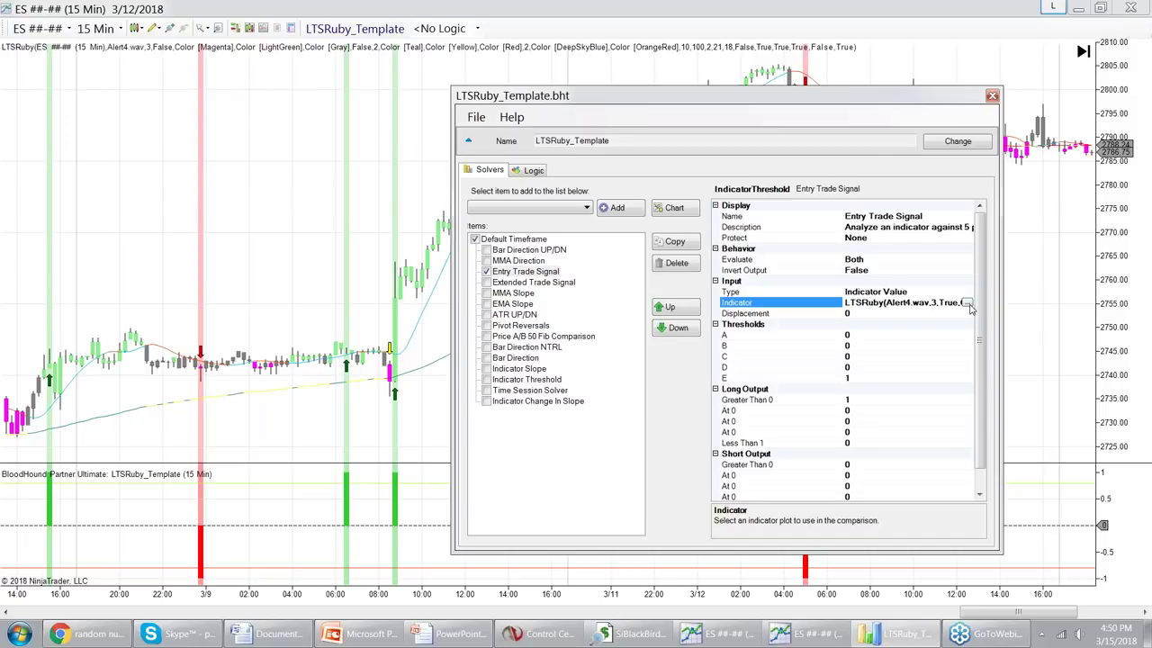
{"action": "left_click", "coordinate": [968, 303]}
{"action": "key", "text": "Escape"}
{"action": "left_click", "coordinate": [524, 274]}
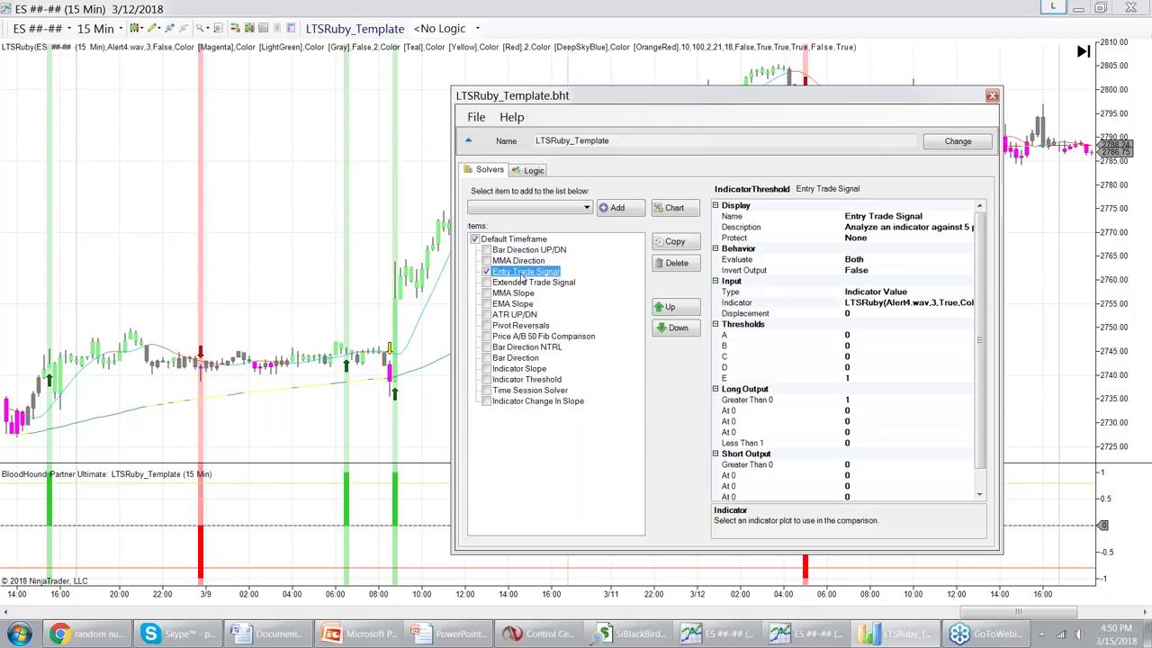
{"action": "left_click", "coordinate": [909, 303]}
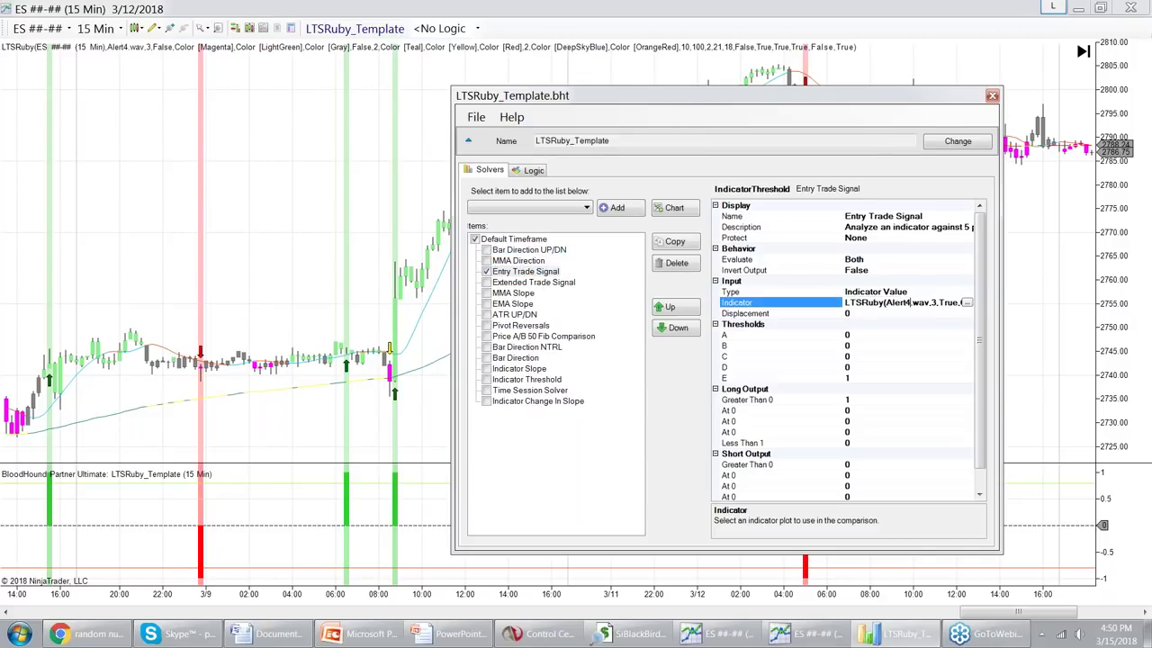
{"action": "left_click", "coordinate": [968, 305]}
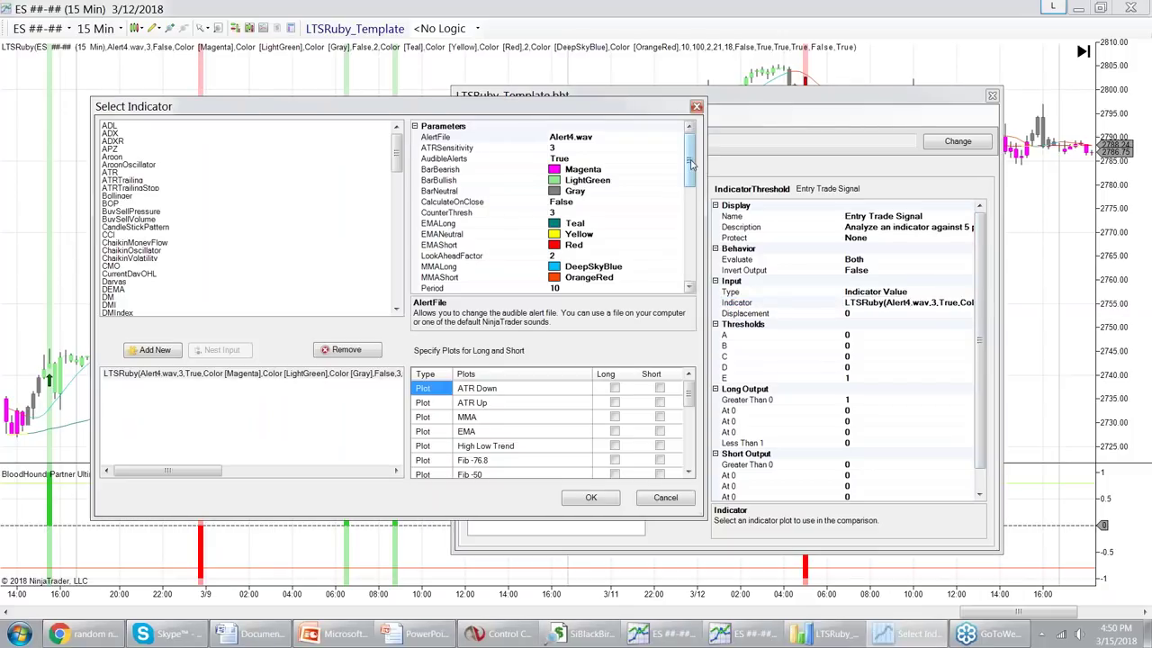
{"action": "left_click_drag", "start_coordinate": [691, 162], "coordinate": [691, 176]}
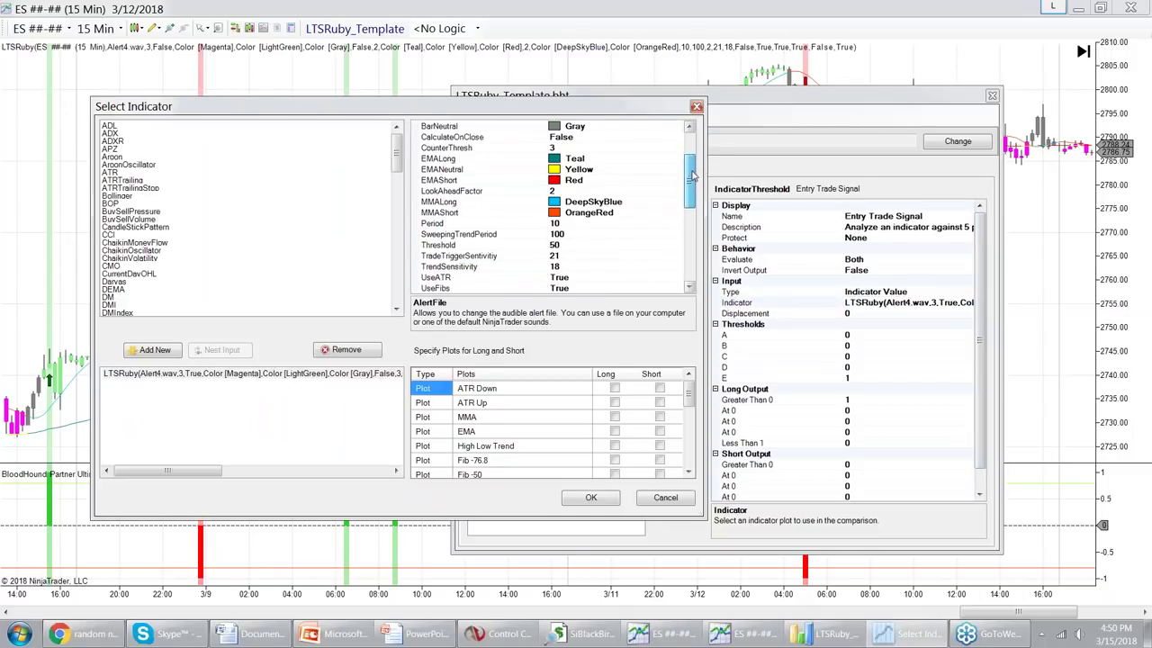
{"action": "scroll", "coordinate": [691, 184], "scroll_direction": "down", "scroll_amount": 2}
{"action": "left_click_drag", "start_coordinate": [689, 188], "coordinate": [700, 156]}
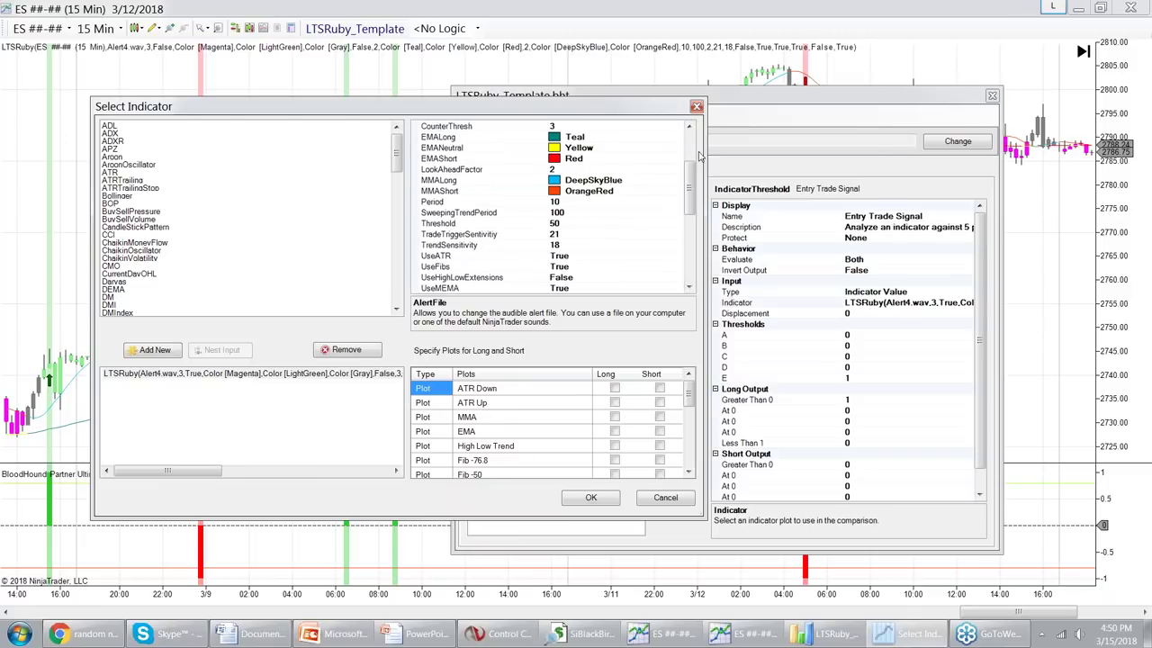
{"action": "left_click", "coordinate": [696, 106]}
Check the parameters of the chart's own LTSRuby indicator against those of the Entry Trade Signal solver
{"action": "right_click", "coordinate": [533, 218]}
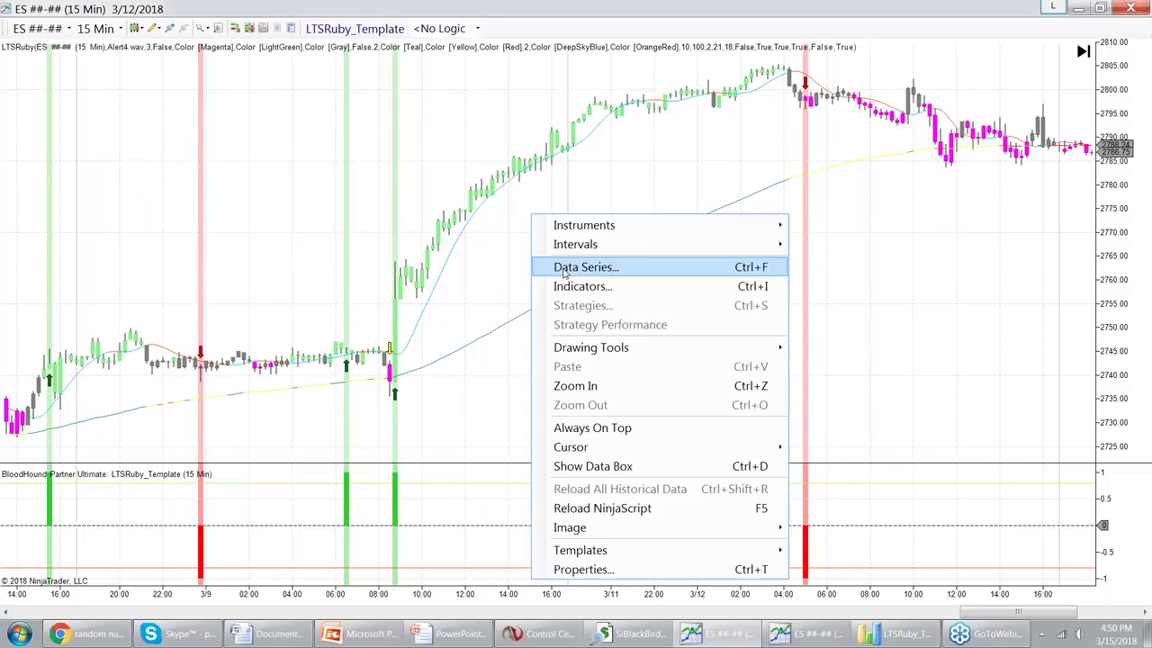
{"action": "left_click", "coordinate": [566, 287]}
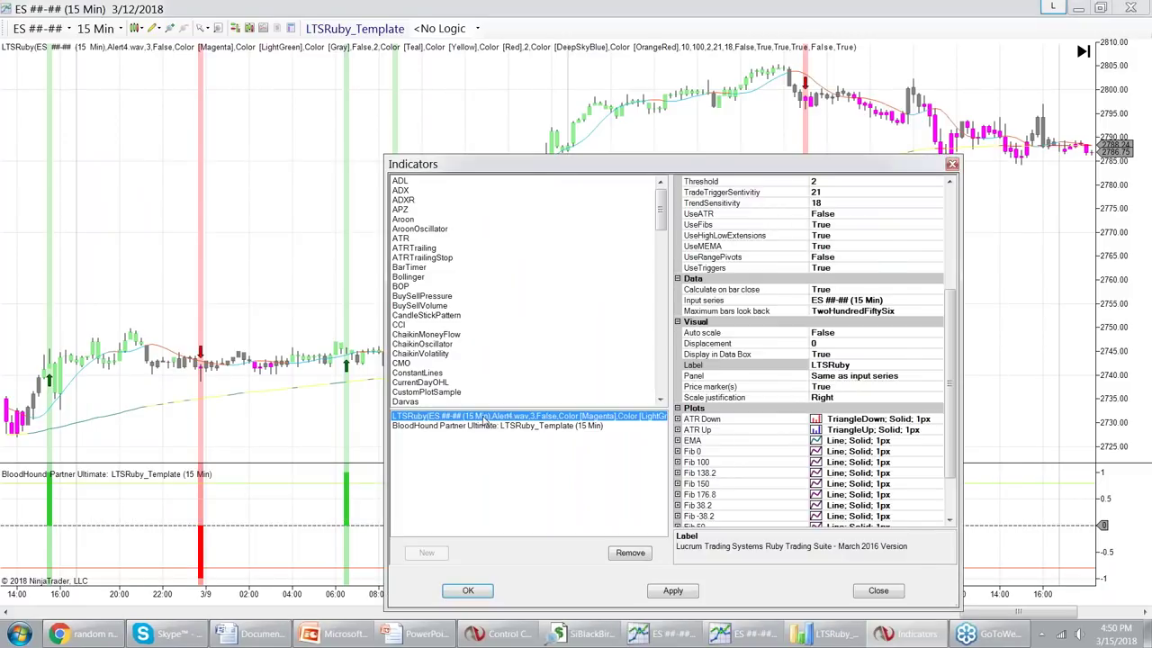
{"action": "left_click_drag", "start_coordinate": [955, 307], "coordinate": [953, 270]}
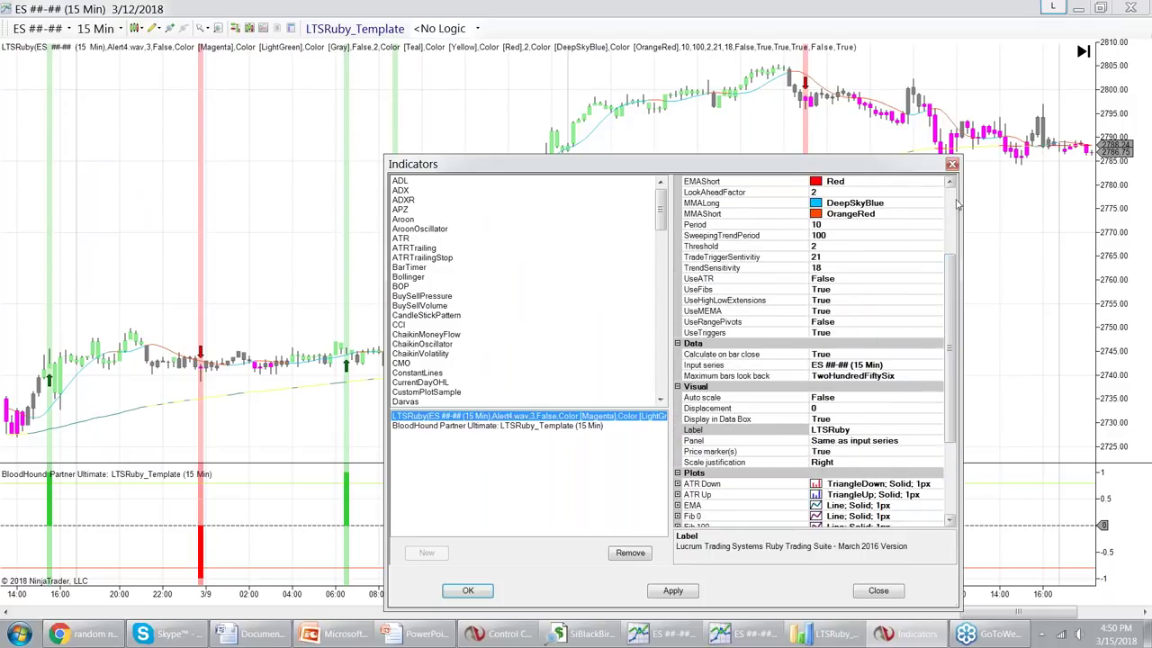
{"action": "left_click", "coordinate": [952, 166]}
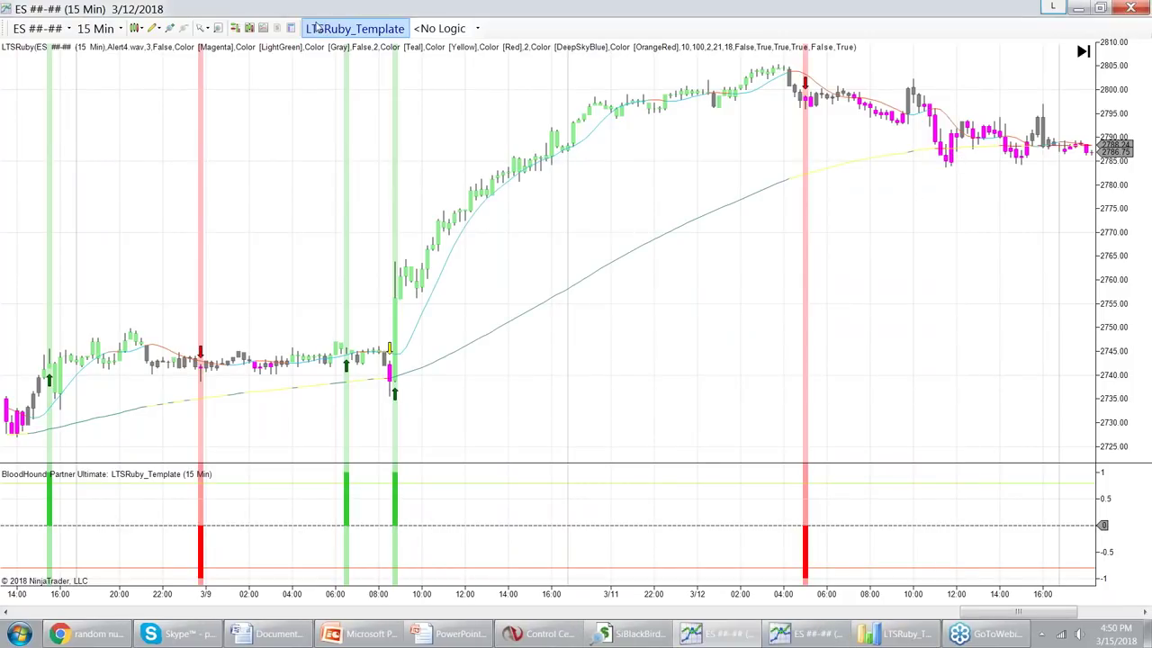
Set TradeTriggerSentivitiy to 5 in the Entry Trade Signal solver's LTSRuby parameters and apply it
{"action": "left_click", "coordinate": [359, 28]}
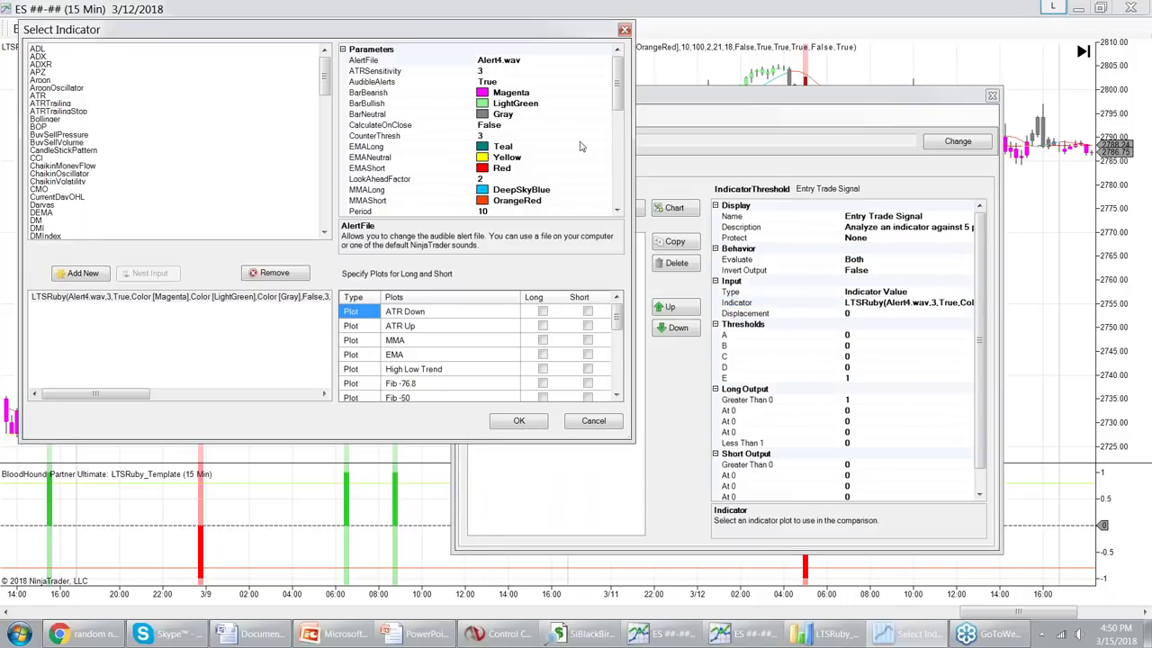
{"action": "scroll", "coordinate": [582, 147], "scroll_direction": "down", "scroll_amount": 3}
{"action": "left_click", "coordinate": [491, 136]}
{"action": "type", "text": "5"}
{"action": "left_click", "coordinate": [519, 420]}
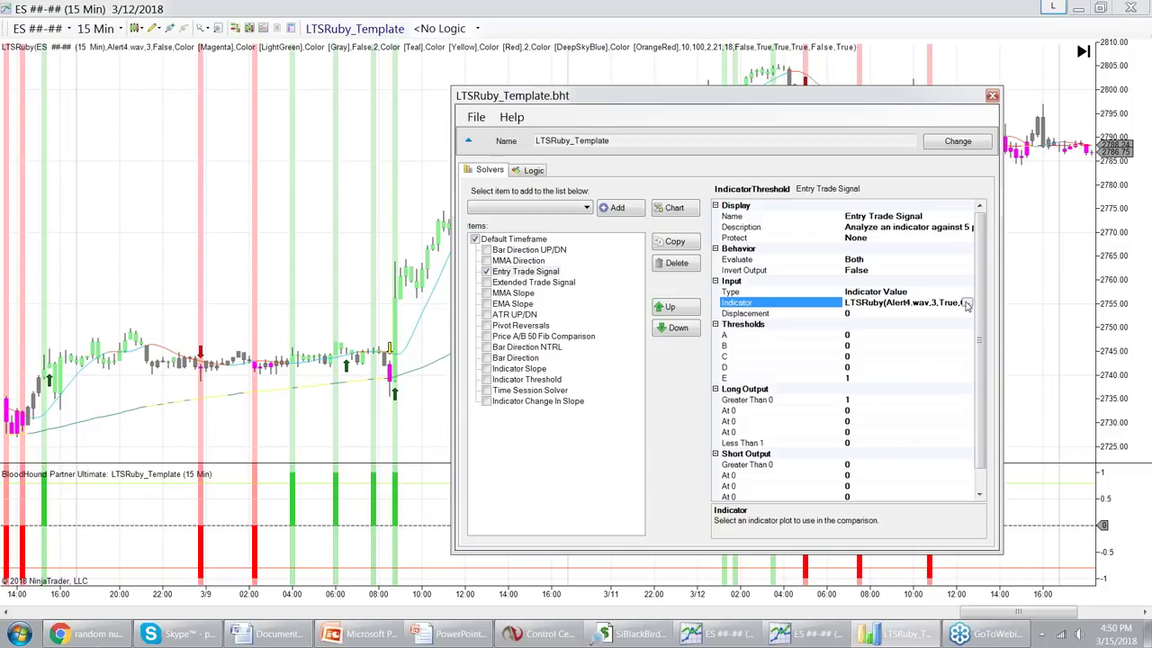
Set the Entry Trade Signal solver's TradeTriggerSentivitiy back to 21 and apply it
{"action": "left_click", "coordinate": [966, 304]}
{"action": "scroll", "coordinate": [593, 160], "scroll_direction": "down", "scroll_amount": 3}
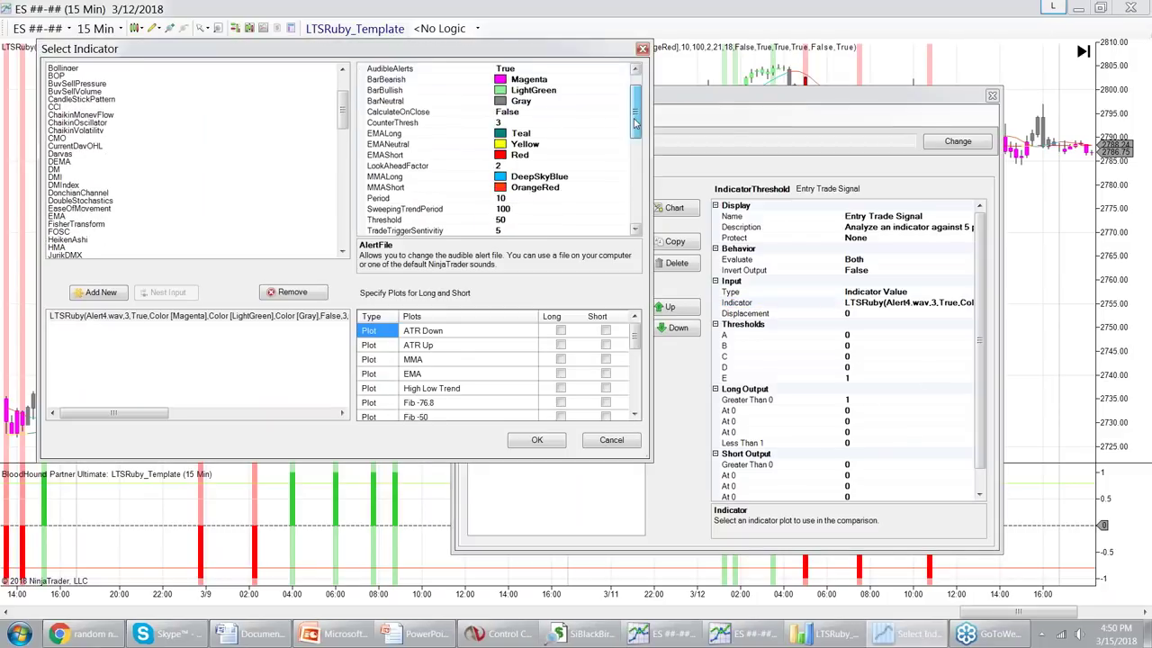
{"action": "left_click", "coordinate": [500, 167]}
{"action": "type", "text": "21"}
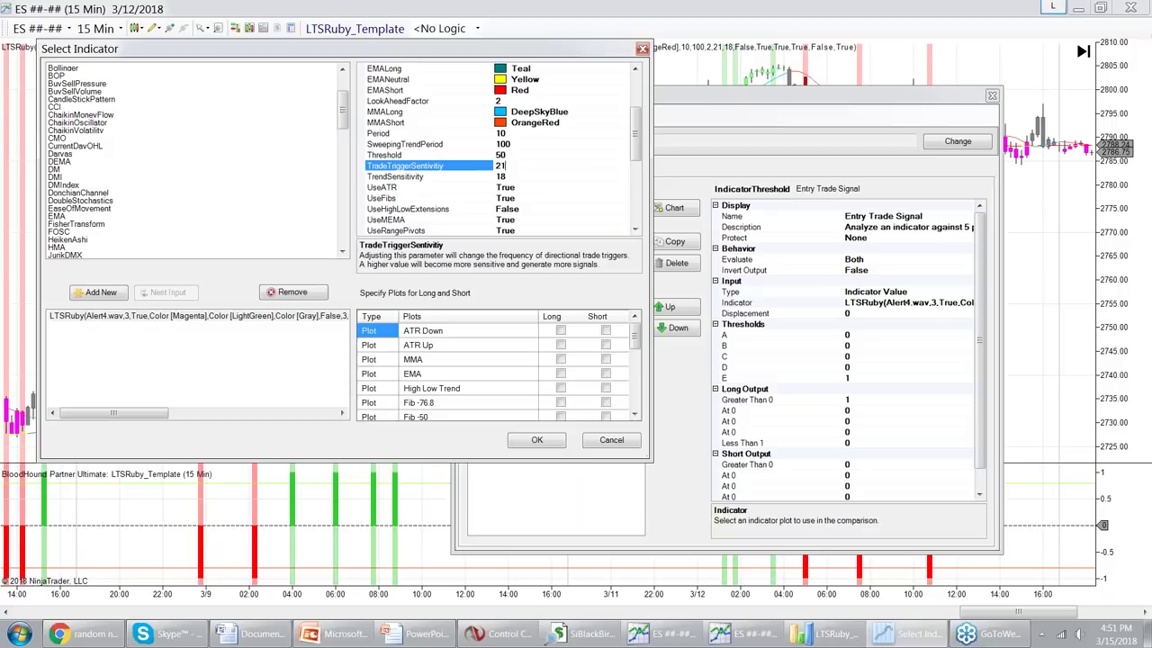
{"action": "key", "text": "Return"}
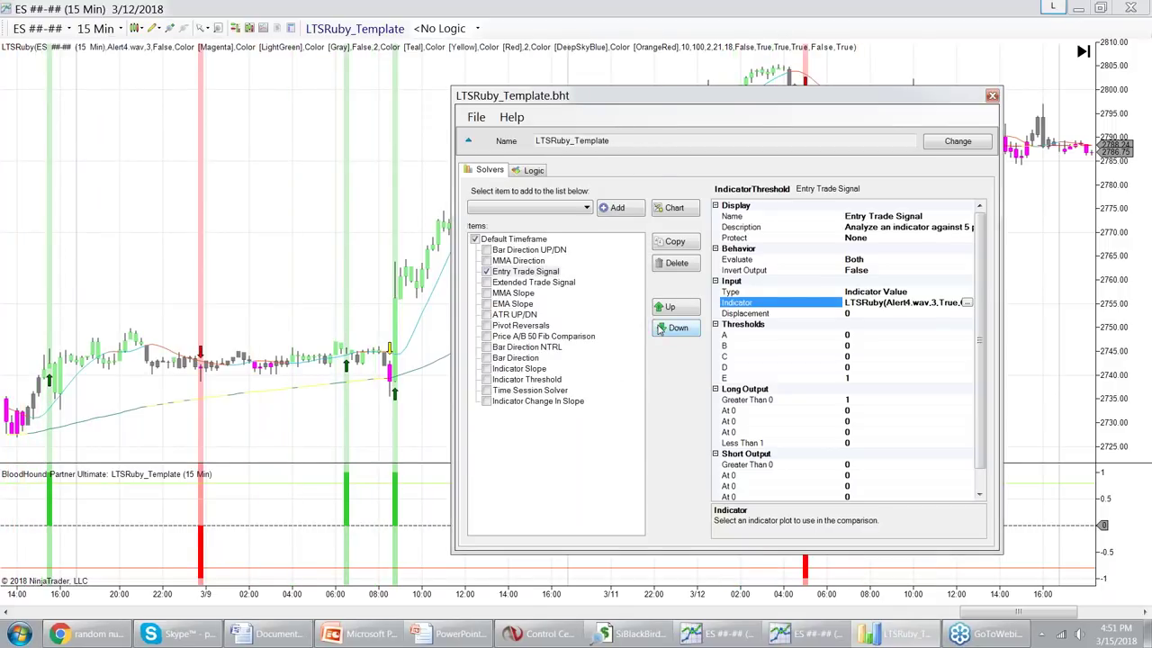
Switch off the Entry Trade Signal solver and preview Extended Trade Signal on the chart, switching it off again
{"action": "left_click", "coordinate": [504, 272]}
{"action": "left_click", "coordinate": [487, 272]}
{"action": "left_click", "coordinate": [487, 282]}
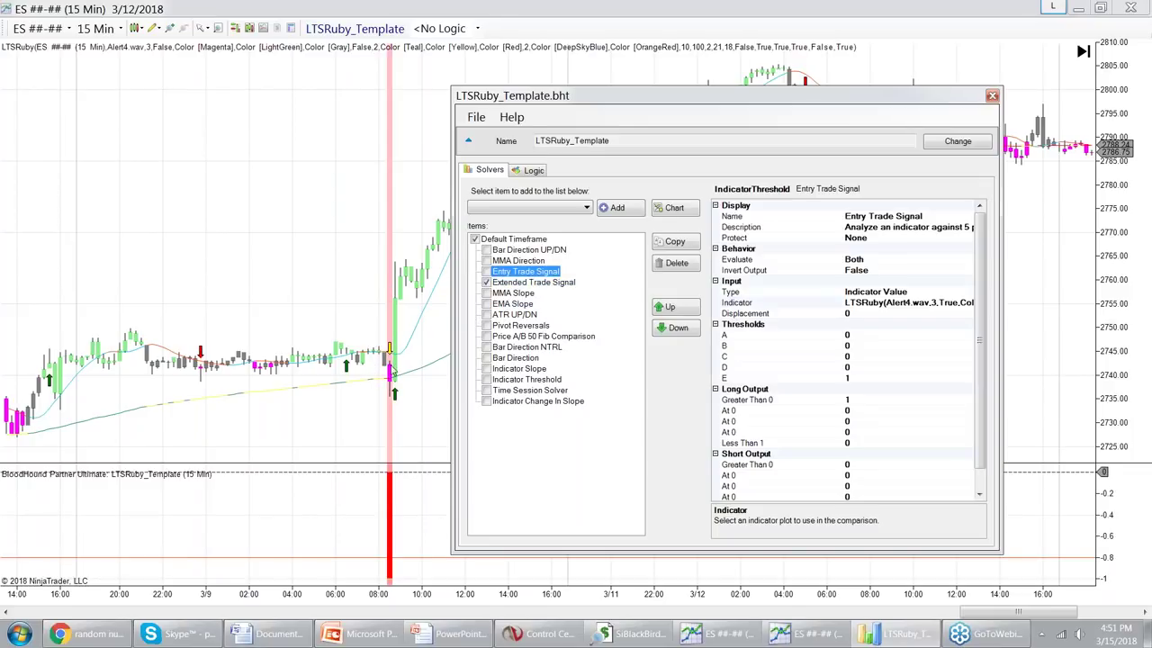
{"action": "left_click", "coordinate": [486, 283]}
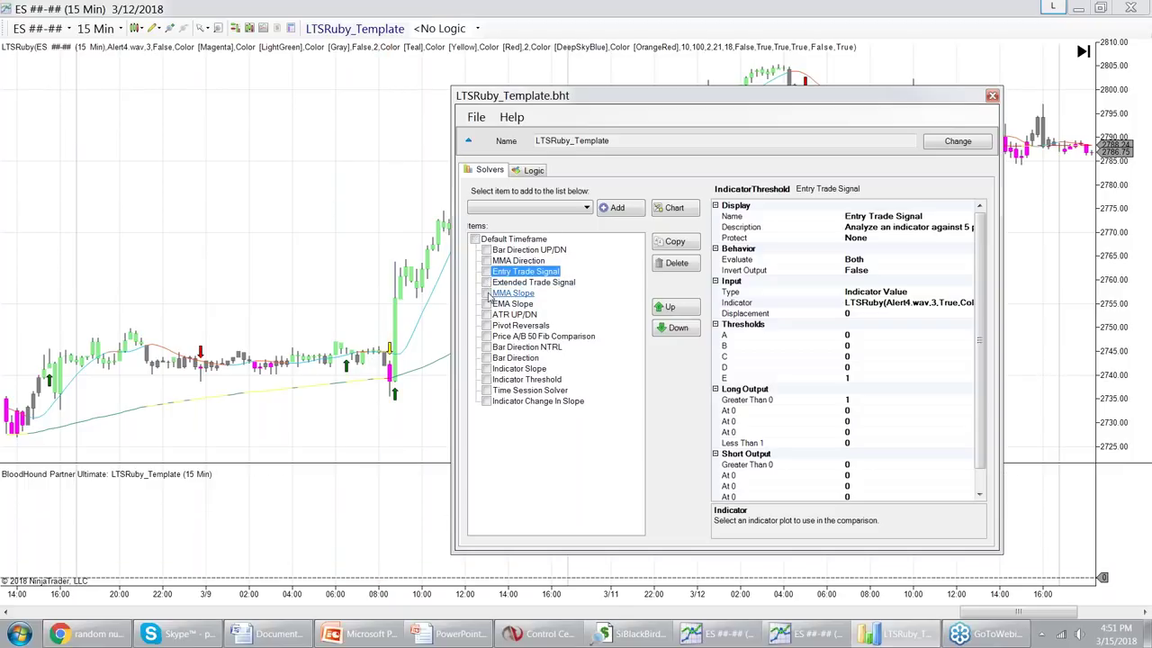
Compare the MMA Slope and MMA Direction solvers on the chart, together and separately, leaving both switched off
{"action": "left_click", "coordinate": [487, 293]}
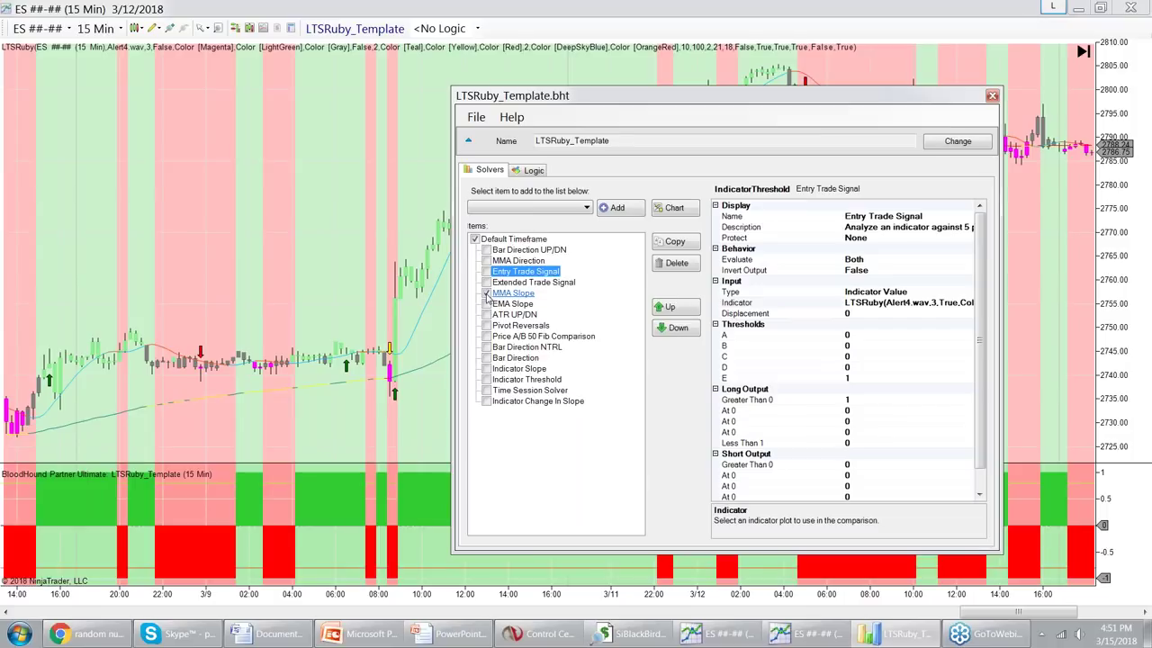
{"action": "left_click", "coordinate": [486, 261]}
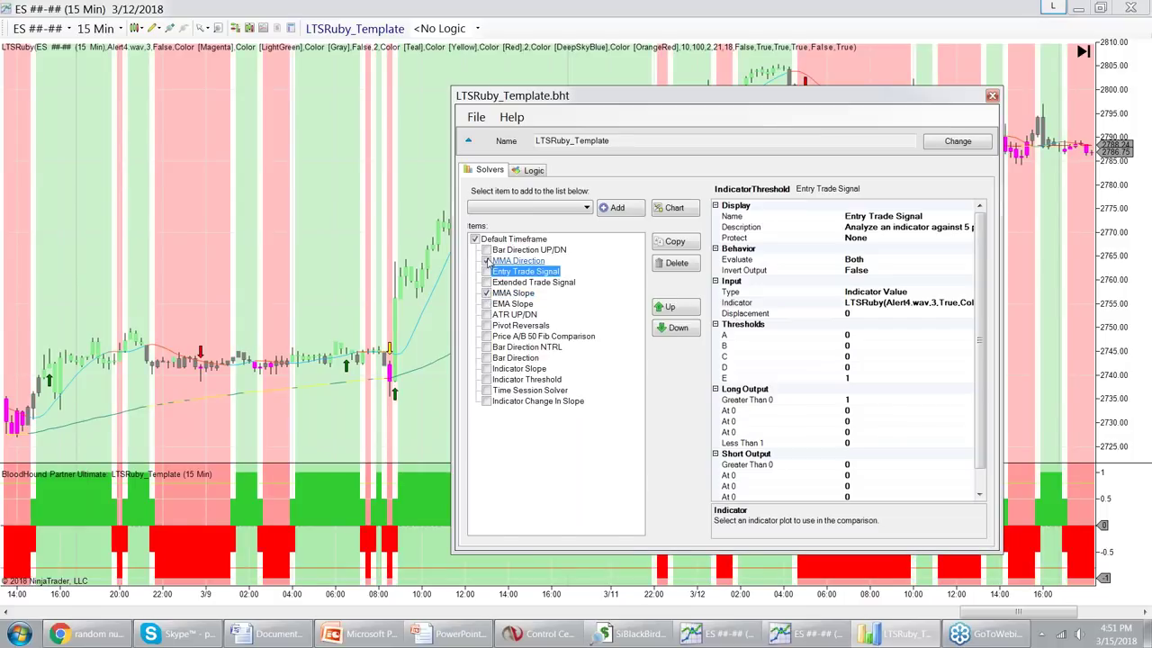
{"action": "left_click", "coordinate": [487, 261]}
{"action": "left_click", "coordinate": [487, 293]}
{"action": "left_click", "coordinate": [487, 261]}
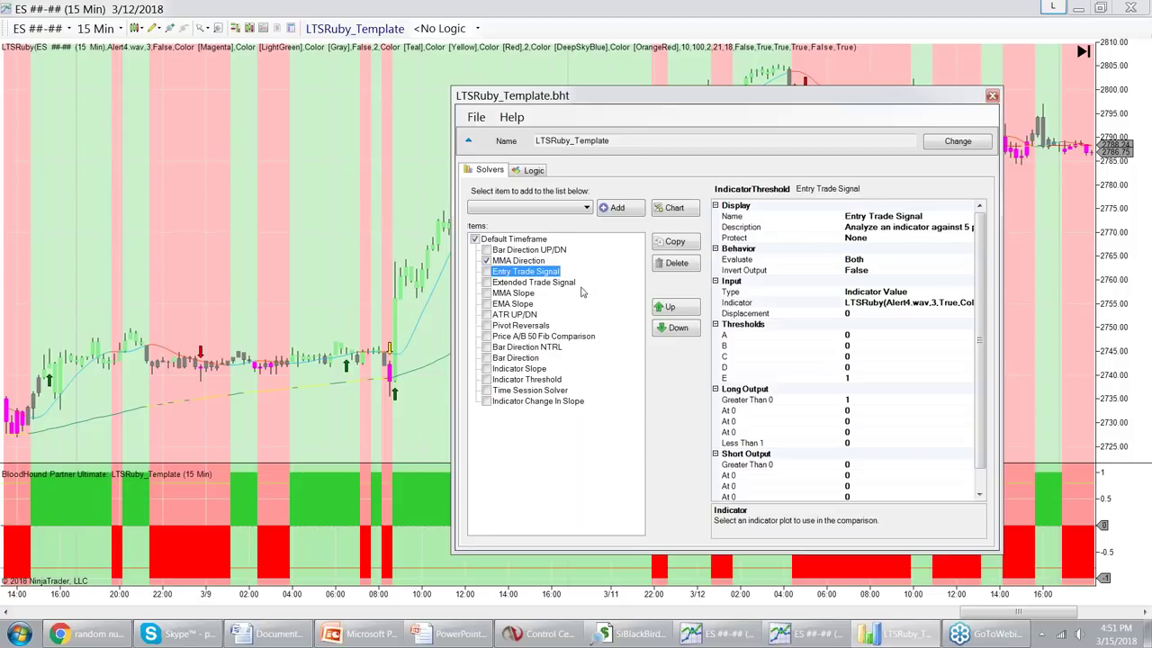
{"action": "left_click", "coordinate": [486, 260]}
{"action": "left_click", "coordinate": [486, 304]}
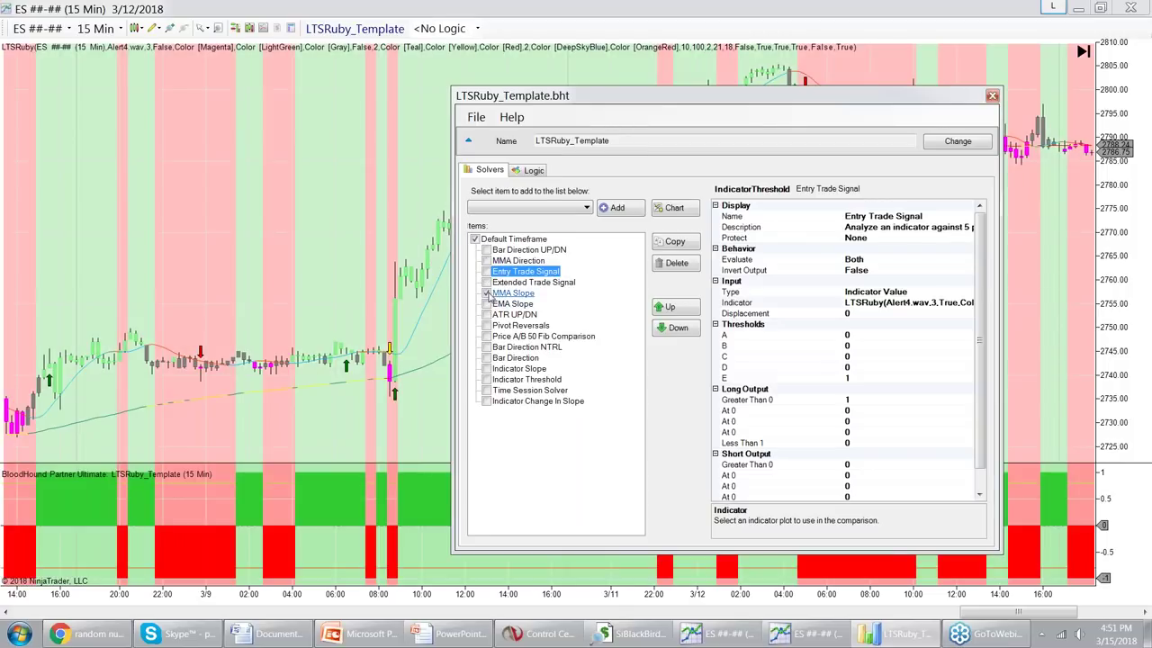
{"action": "left_click", "coordinate": [486, 304]}
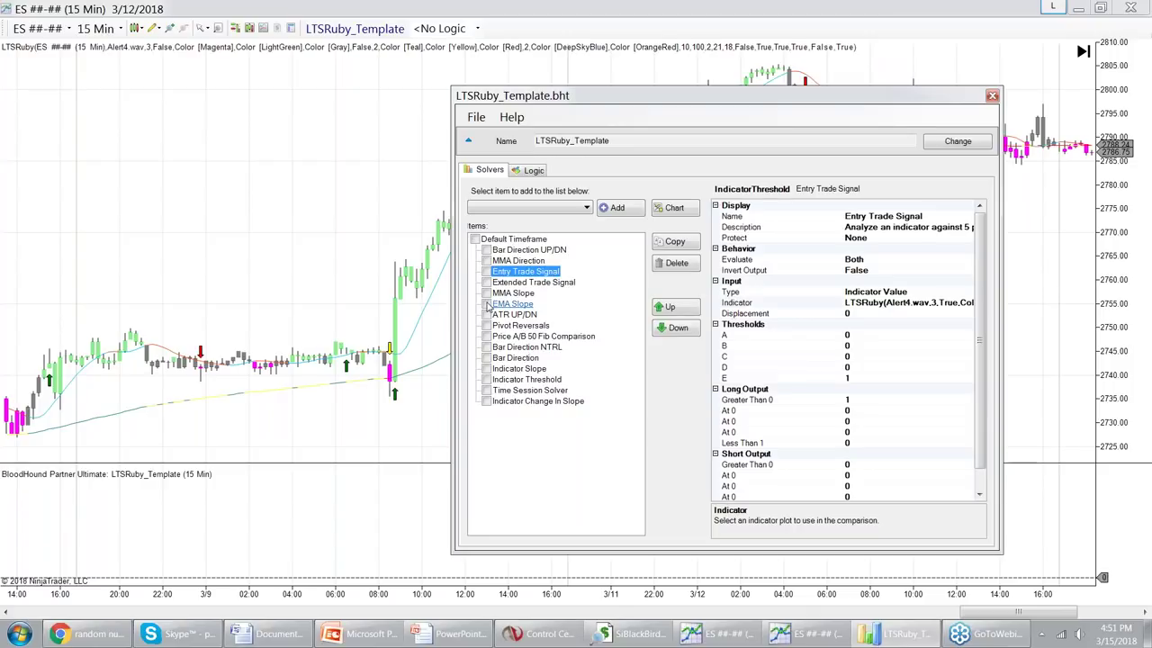
Preview the EMA Slope and ATR UP/DN solvers on the chart one at a time, switching each off again
{"action": "left_click", "coordinate": [486, 304]}
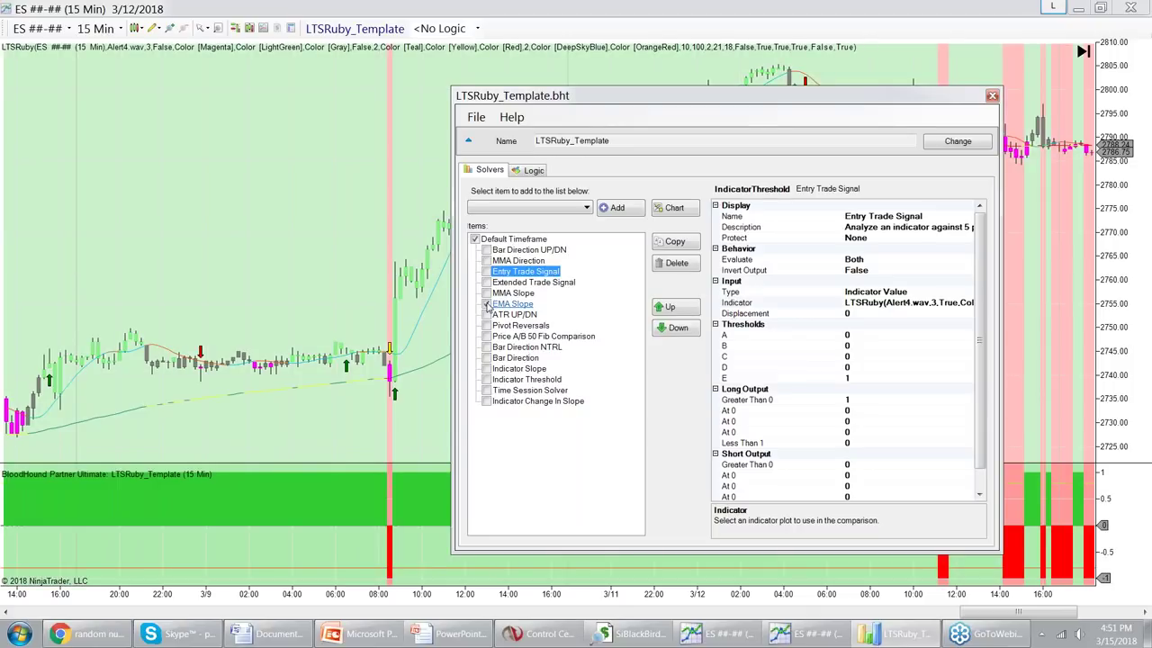
{"action": "left_click", "coordinate": [486, 304]}
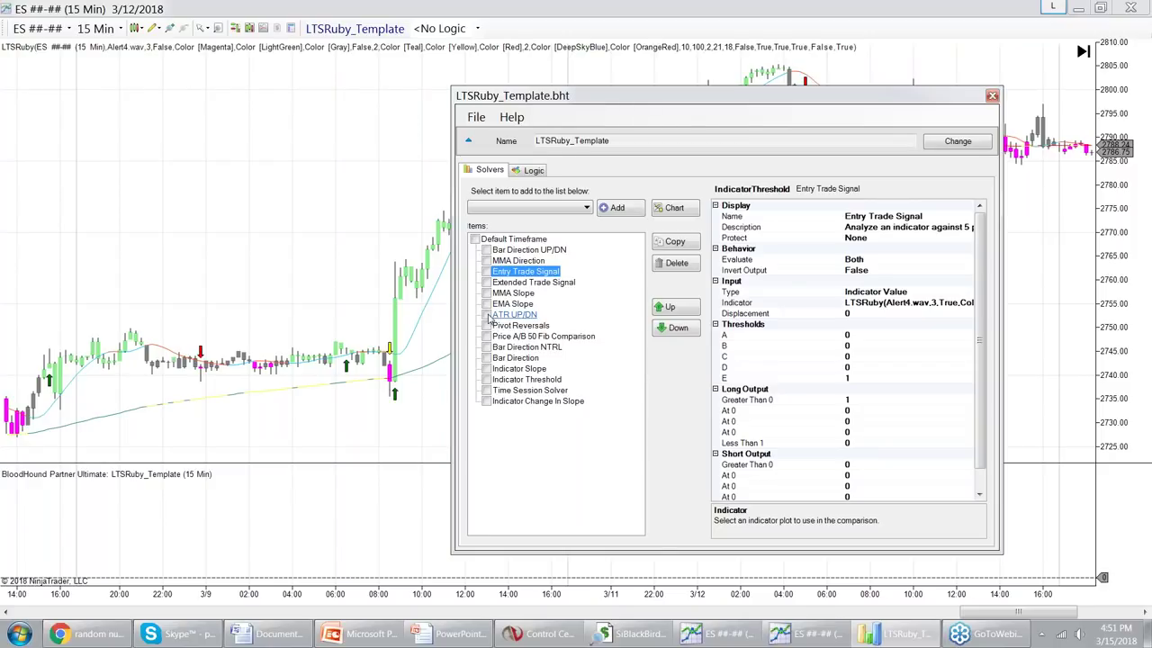
{"action": "left_click", "coordinate": [487, 315]}
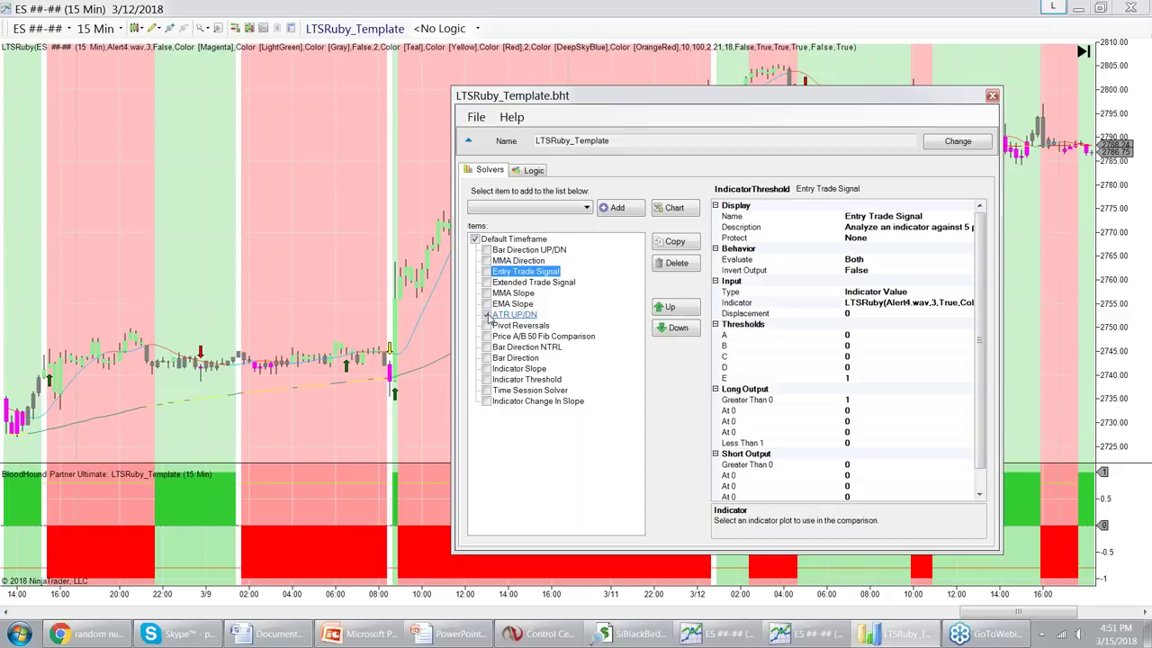
{"action": "left_click", "coordinate": [487, 315]}
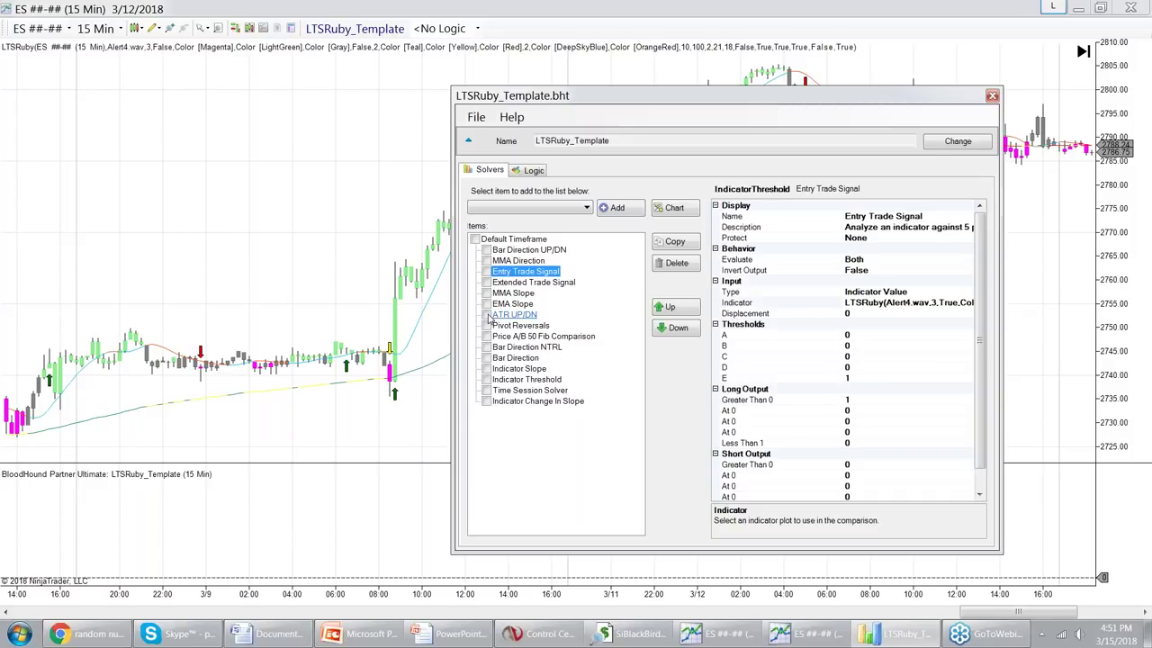
{"action": "left_click", "coordinate": [486, 314]}
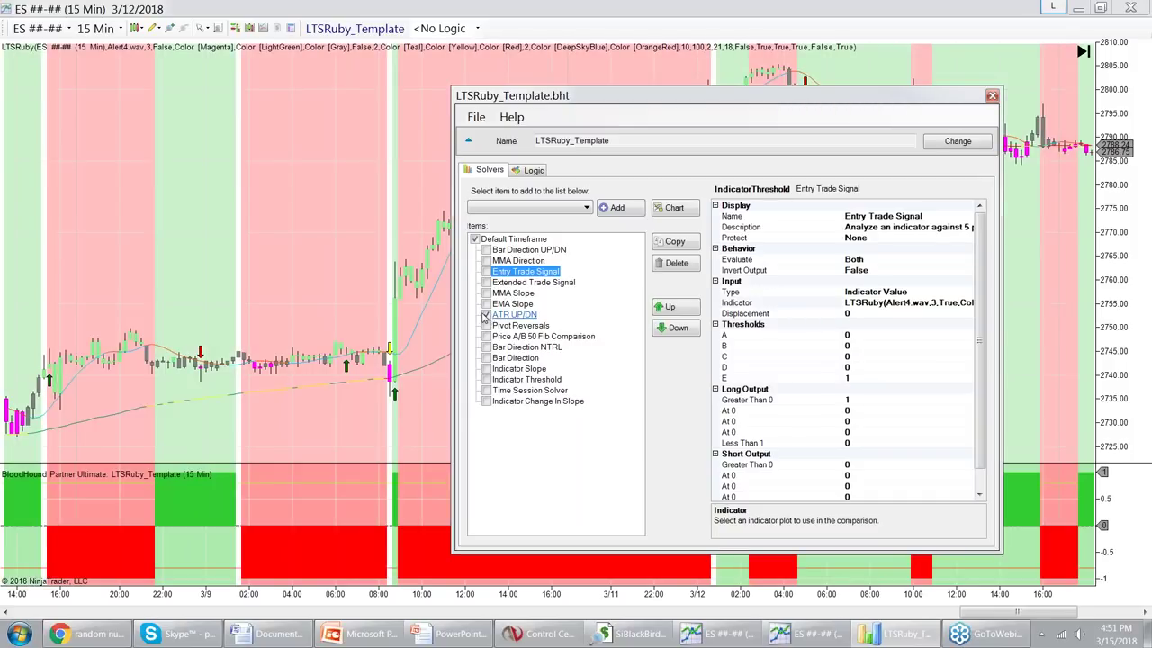
{"action": "left_click", "coordinate": [487, 315]}
Preview the Pivot Reversals solver, replace it with Price A/B 50 Fib Comparison, and close the template window
{"action": "left_click", "coordinate": [487, 326]}
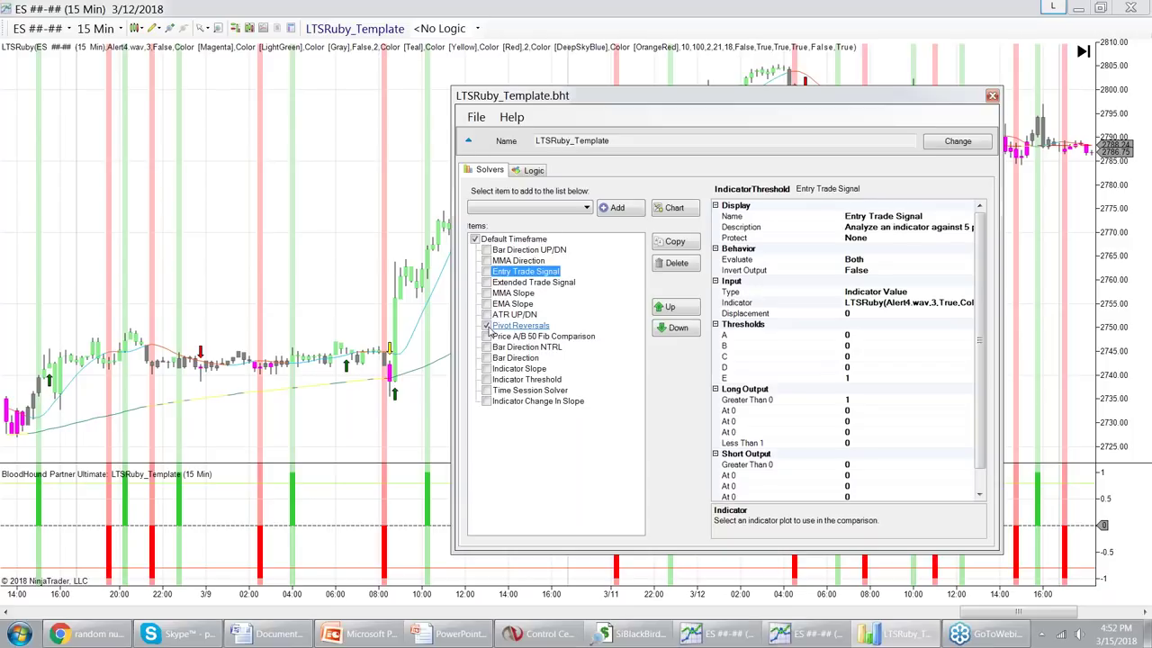
{"action": "left_click", "coordinate": [487, 326]}
{"action": "left_click", "coordinate": [487, 336]}
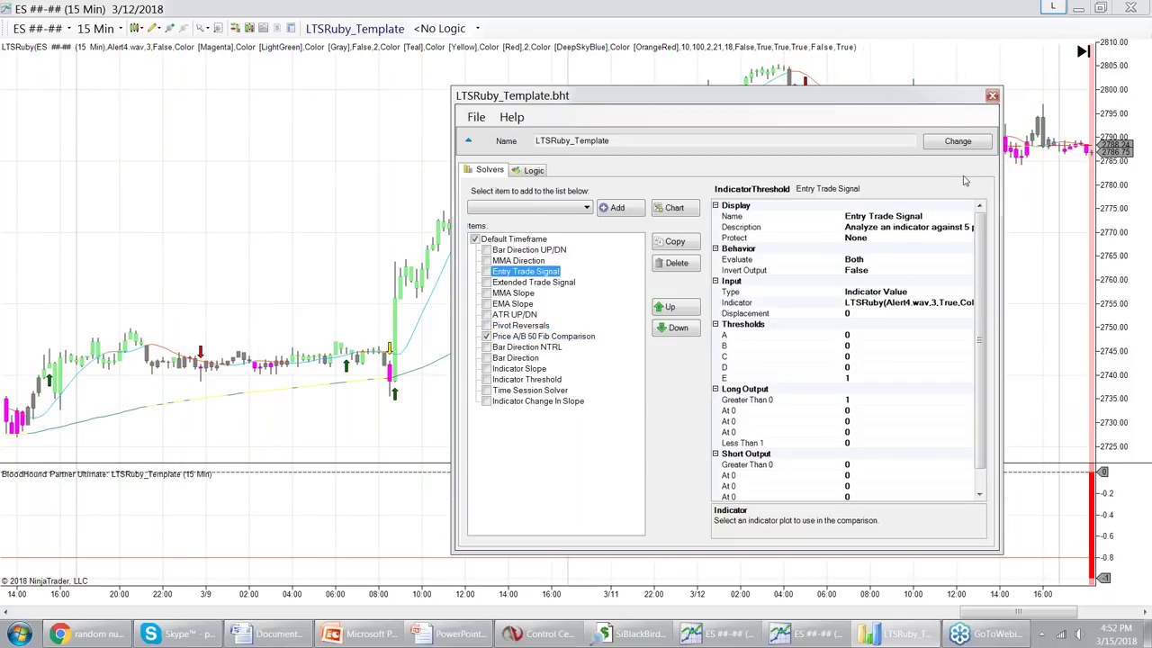
{"action": "left_click", "coordinate": [992, 96]}
Set UseRangePivots to True in the settings of the chart's LTSRuby indicator
{"action": "left_click_drag", "start_coordinate": [836, 291], "coordinate": [578, 303]}
{"action": "left_click_drag", "start_coordinate": [746, 290], "coordinate": [627, 347]}
{"action": "left_click_drag", "start_coordinate": [702, 270], "coordinate": [671, 270]}
{"action": "left_click_drag", "start_coordinate": [645, 316], "coordinate": [848, 316]}
{"action": "left_click_drag", "start_coordinate": [550, 254], "coordinate": [711, 255]}
{"action": "right_click", "coordinate": [712, 254]}
{"action": "left_click", "coordinate": [760, 324]}
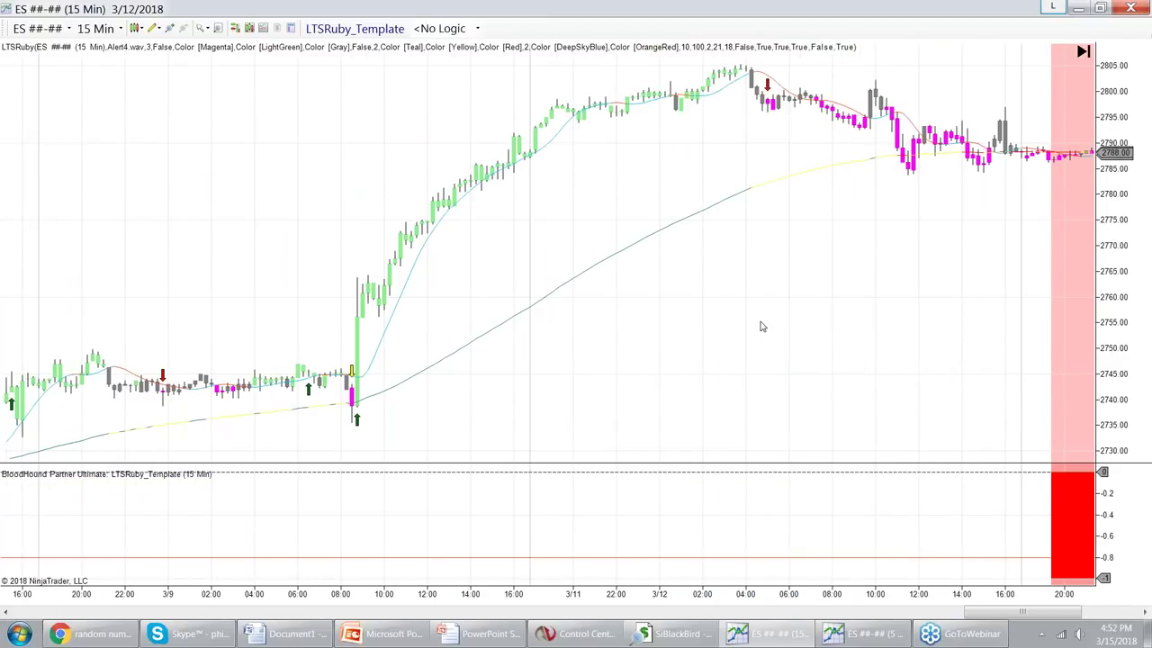
{"action": "scroll", "coordinate": [952, 296], "scroll_direction": "up", "scroll_amount": 2}
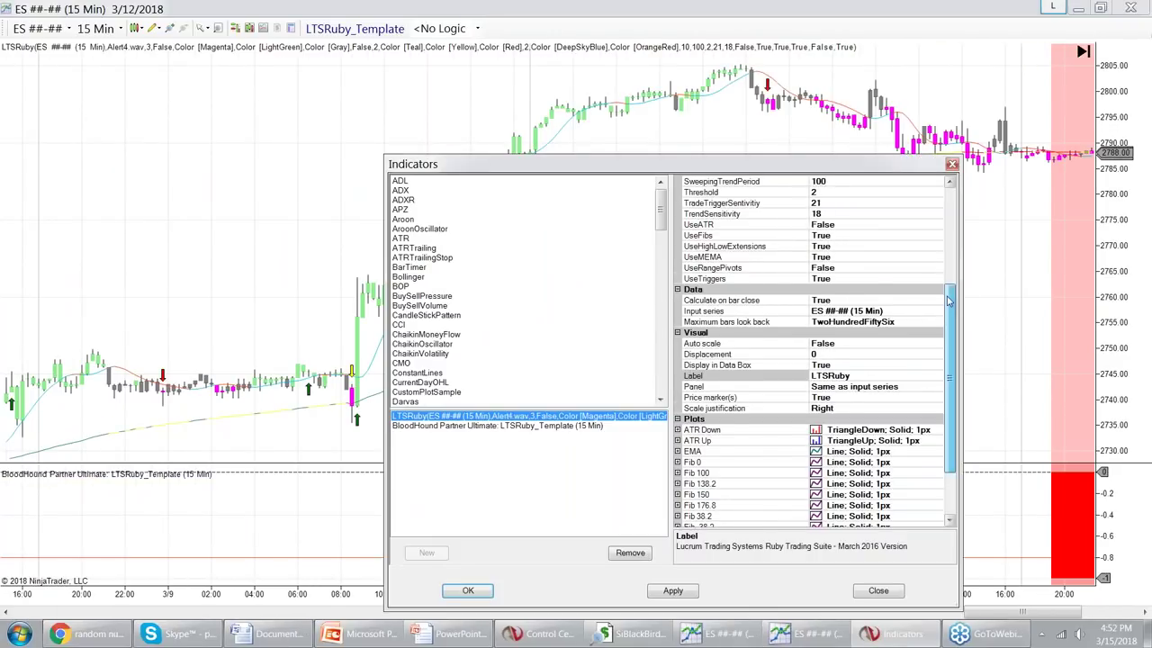
{"action": "left_click", "coordinate": [842, 248]}
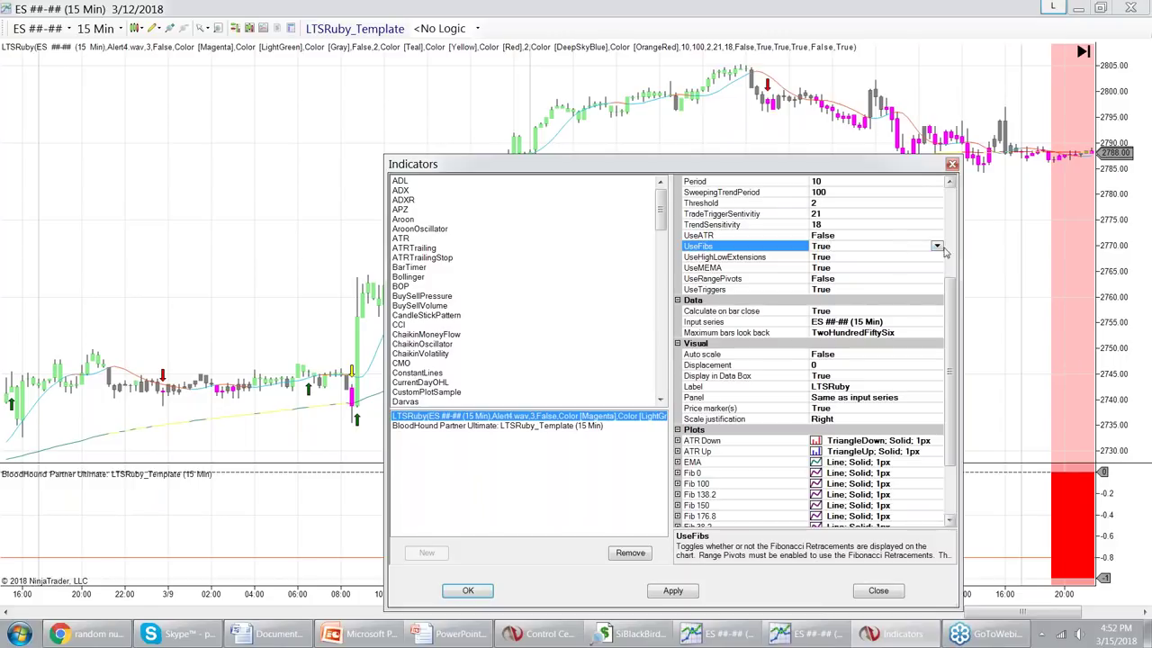
{"action": "left_click", "coordinate": [927, 280]}
{"action": "left_click", "coordinate": [937, 278]}
{"action": "left_click", "coordinate": [875, 296]}
Set CounterThresh to 5 in the chart's LTSRuby indicator, apply it, and close the indicator settings
{"action": "scroll", "coordinate": [954, 297], "scroll_direction": "up", "scroll_amount": 5}
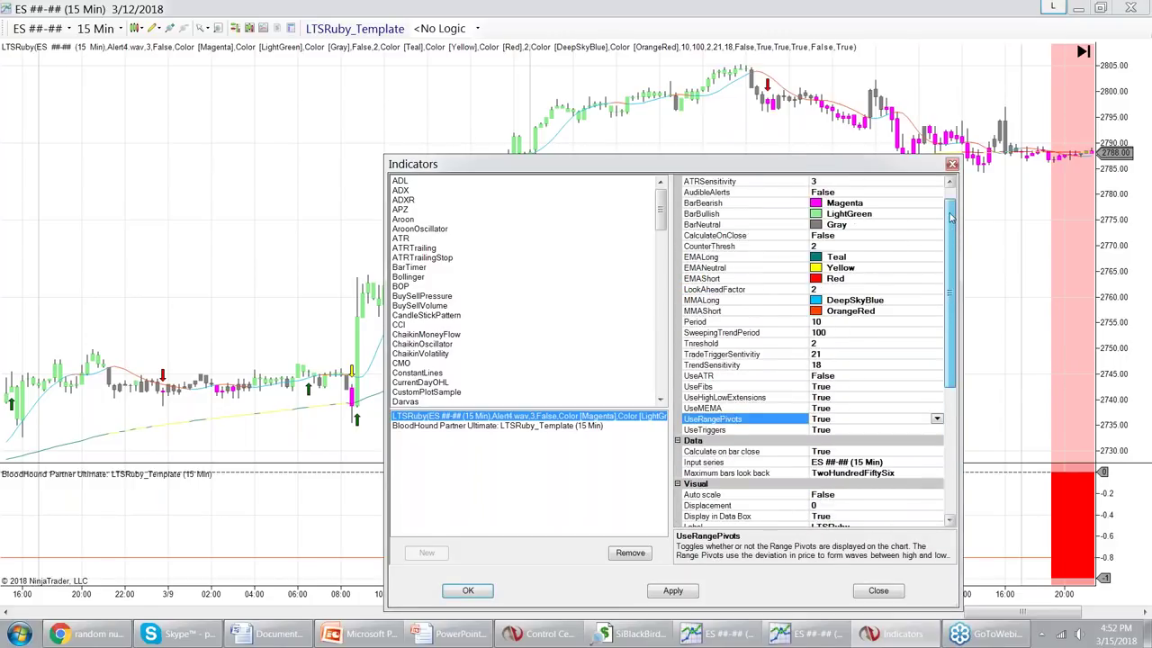
{"action": "left_click", "coordinate": [781, 257]}
{"action": "type", "text": "5"}
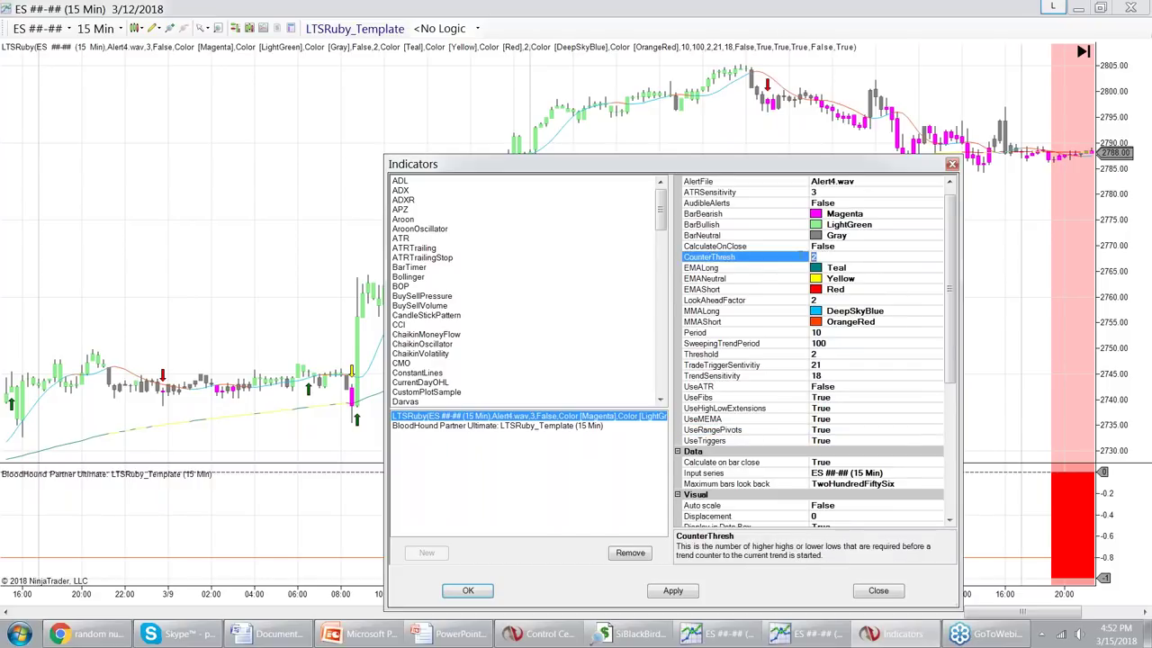
{"action": "left_click", "coordinate": [667, 596]}
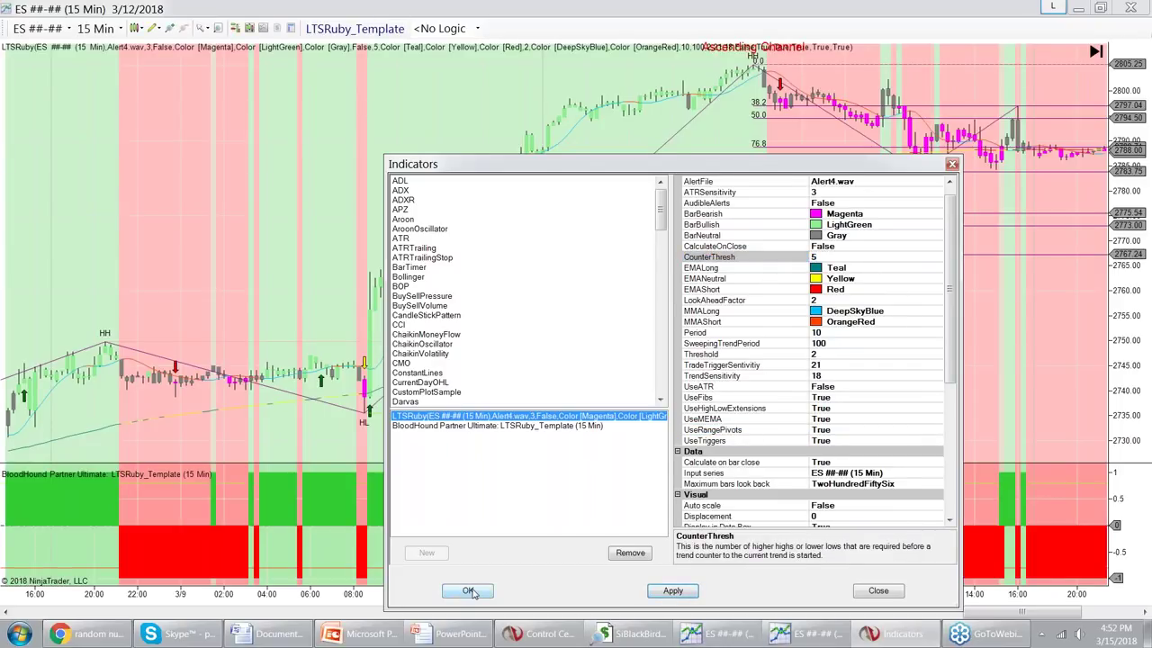
{"action": "left_click", "coordinate": [468, 591]}
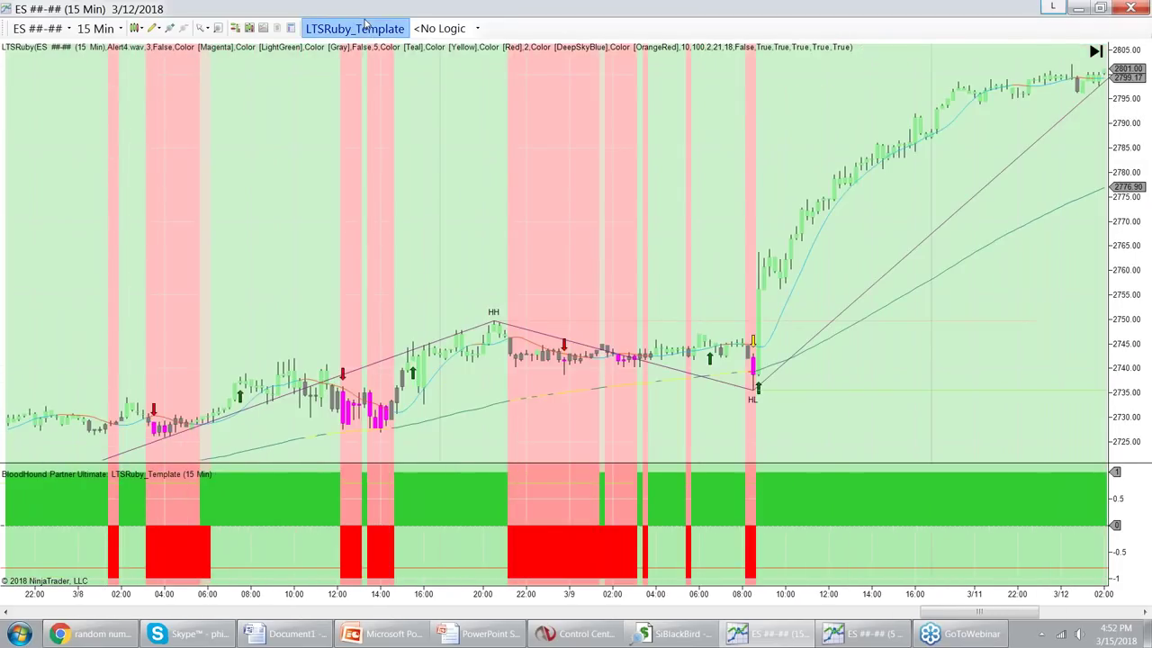
Switch the Price A/B 50 Fib Comparison solver off and on again, and examine its signals through the newest bars
{"action": "left_click", "coordinate": [376, 32]}
{"action": "left_click", "coordinate": [72, 291]}
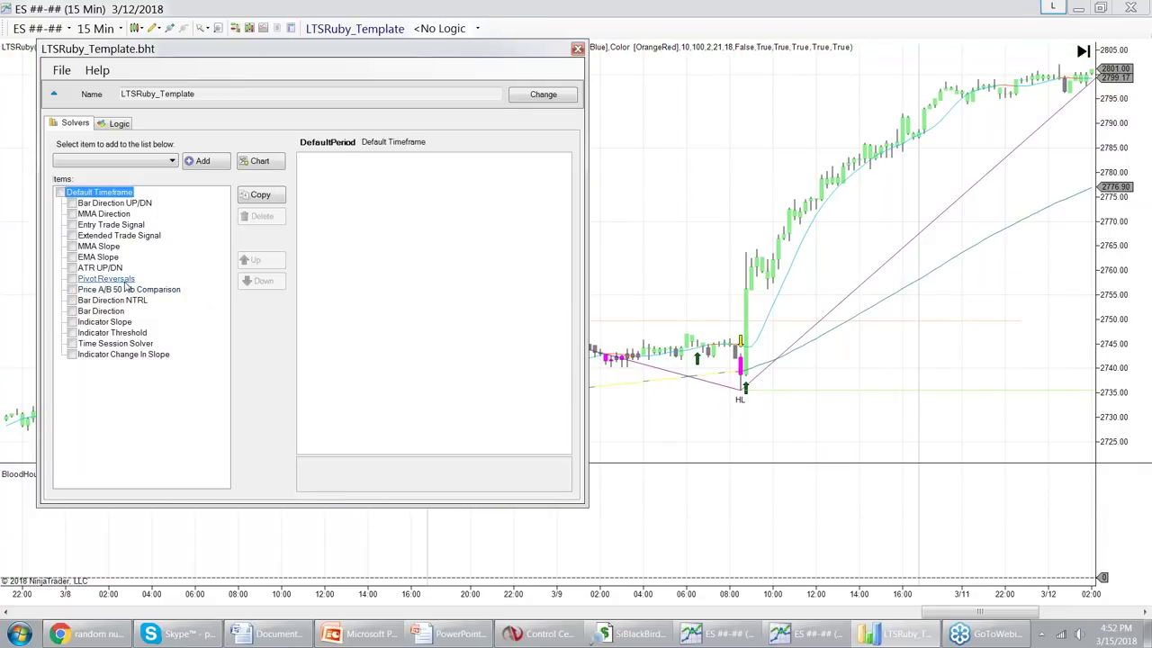
{"action": "left_click", "coordinate": [72, 290]}
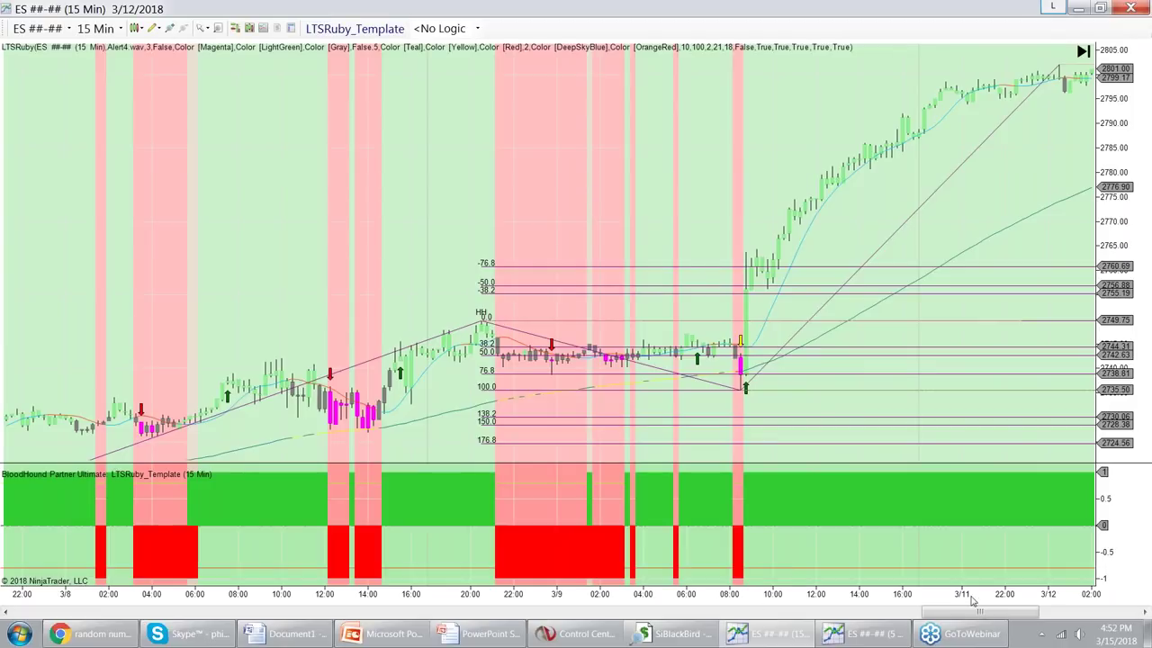
{"action": "left_click_drag", "start_coordinate": [968, 614], "coordinate": [1069, 624]}
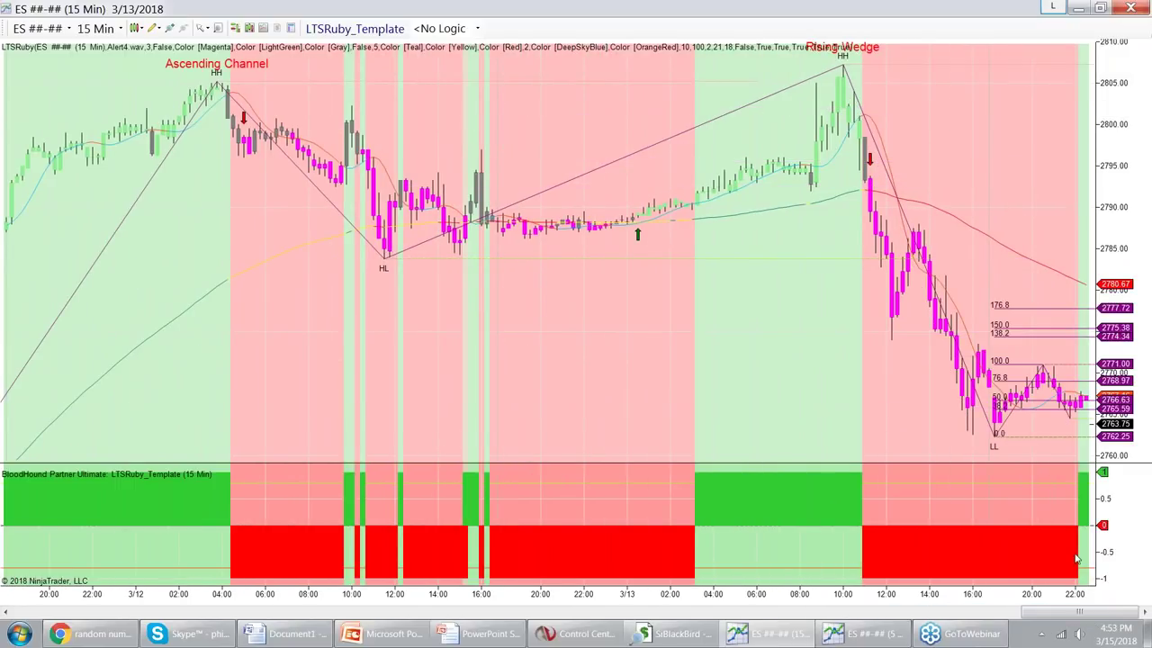
{"action": "right_click", "coordinate": [724, 241]}
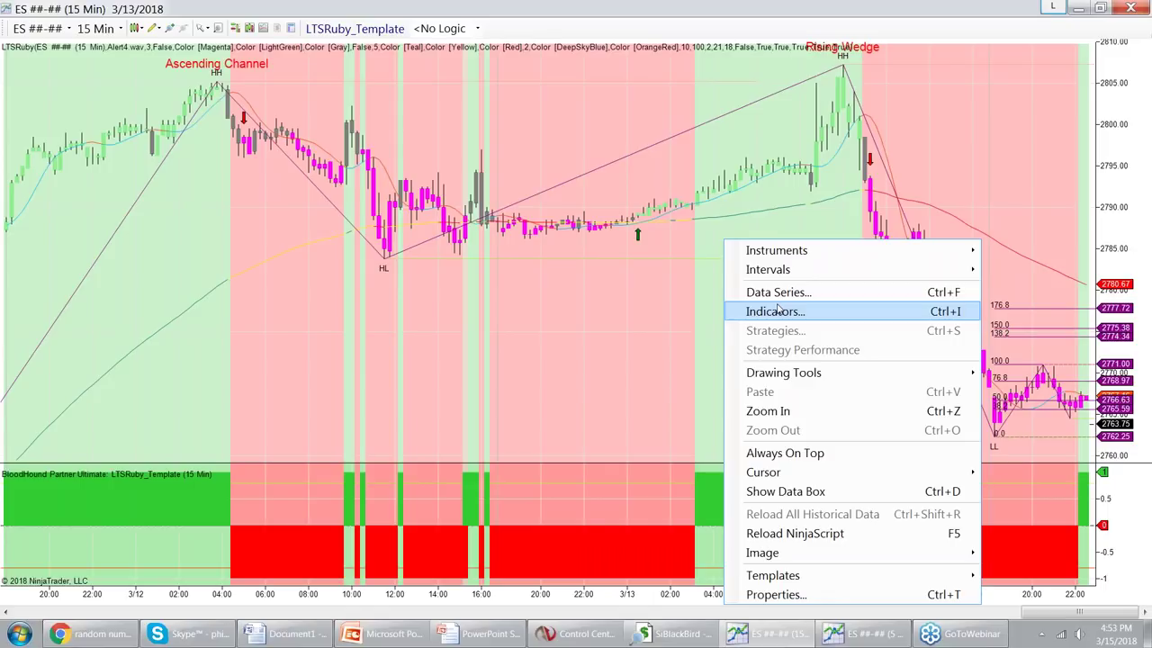
{"action": "left_click", "coordinate": [777, 310]}
{"action": "key", "text": "Escape"}
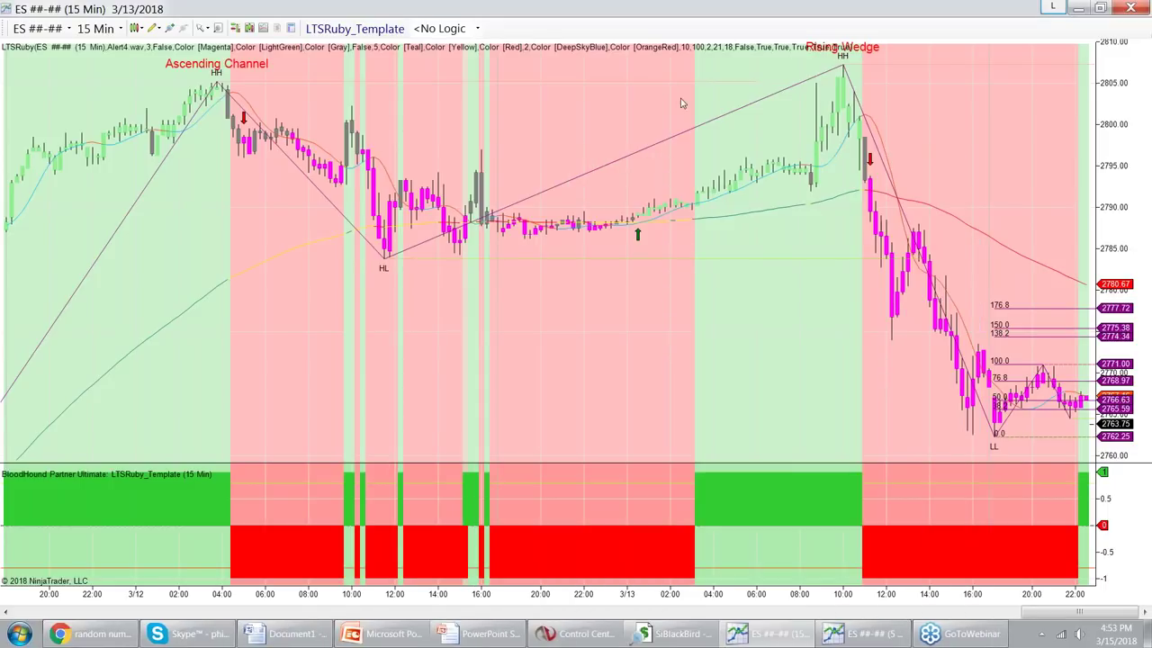
Switch off Price A/B 50 Fib Comparison, preview the Bar Direction NTRL solver on the chart, and switch it off too
{"action": "left_click", "coordinate": [355, 28]}
{"action": "left_click", "coordinate": [73, 290]}
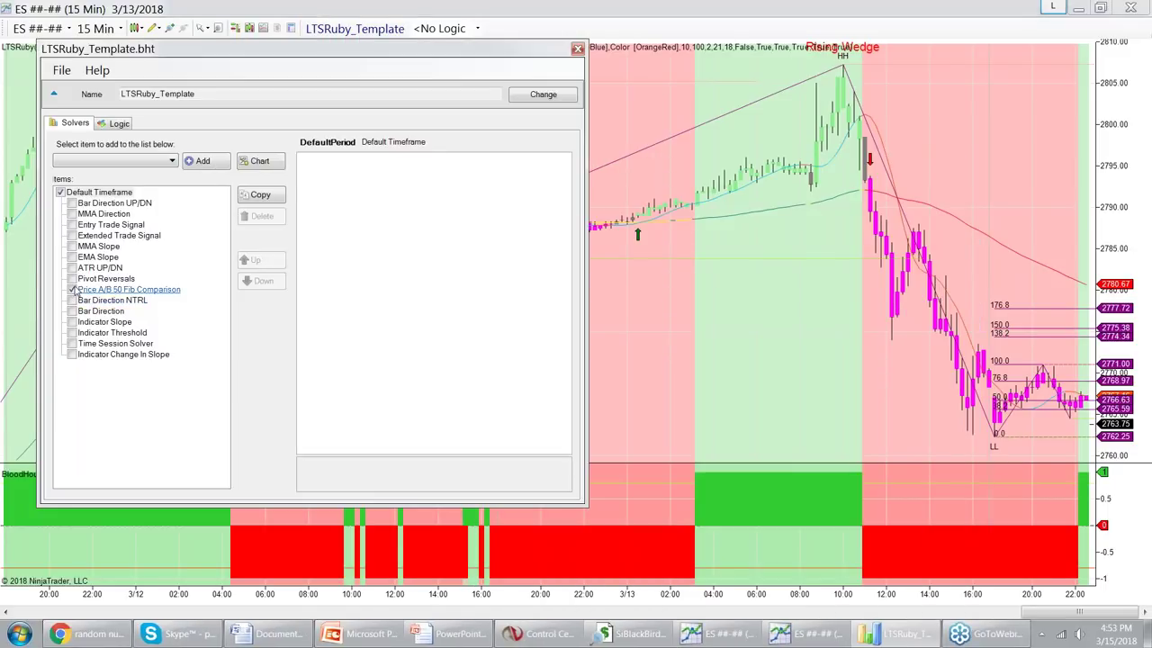
{"action": "left_click", "coordinate": [73, 300]}
{"action": "left_click_drag", "start_coordinate": [367, 58], "coordinate": [754, 131]}
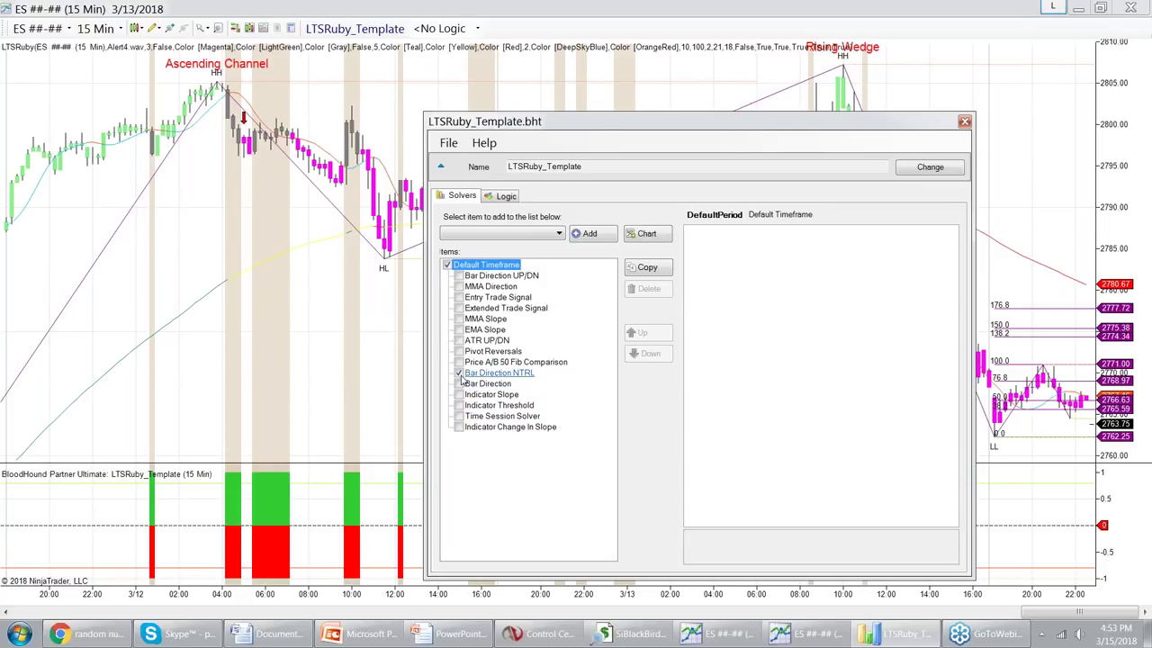
{"action": "left_click", "coordinate": [459, 373]}
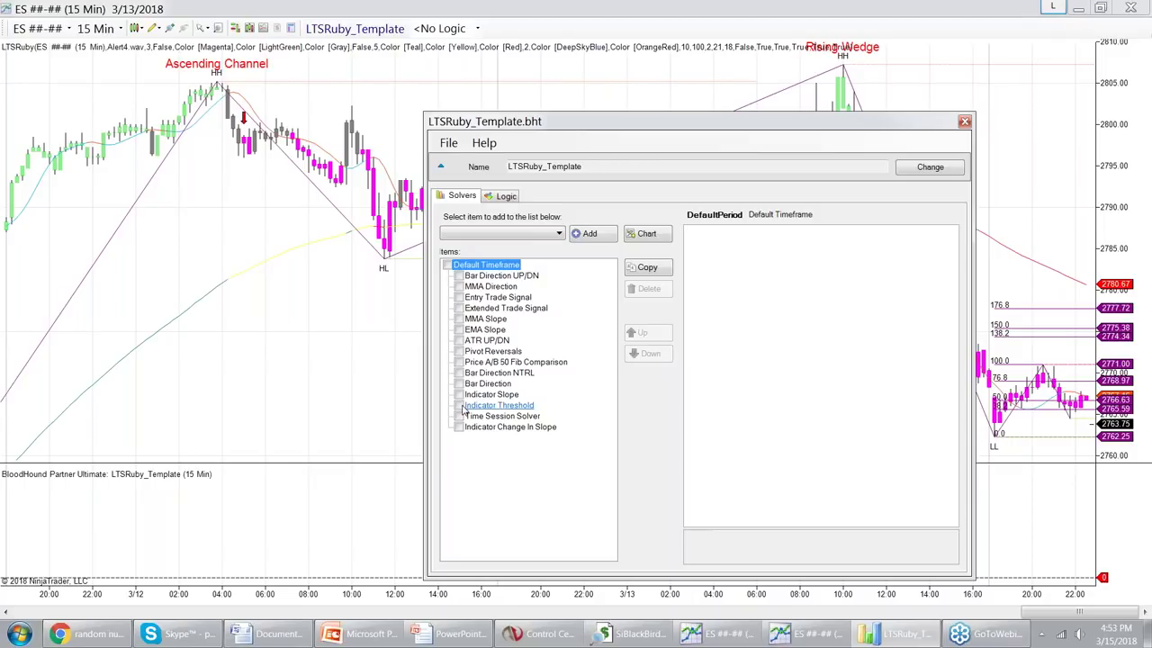
Review the Bar Direction UP/DN solver's thresholds and outputs, along with the parameters and plots of its LTSRuby input indicator
{"action": "left_click", "coordinate": [490, 276]}
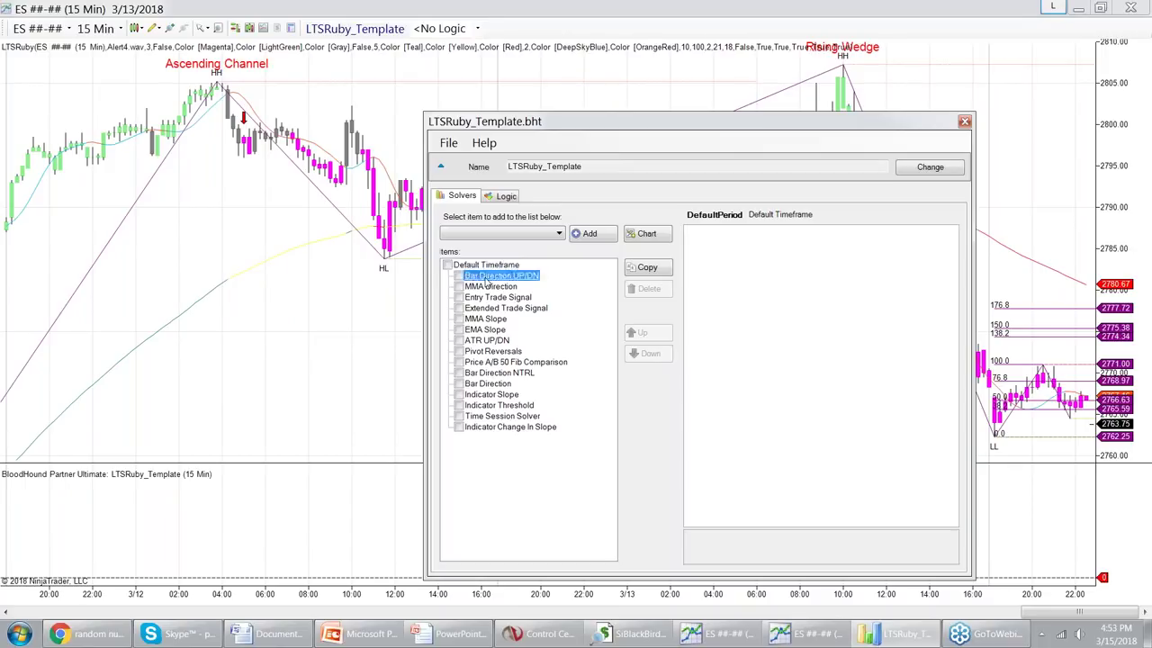
{"action": "left_click", "coordinate": [918, 327]}
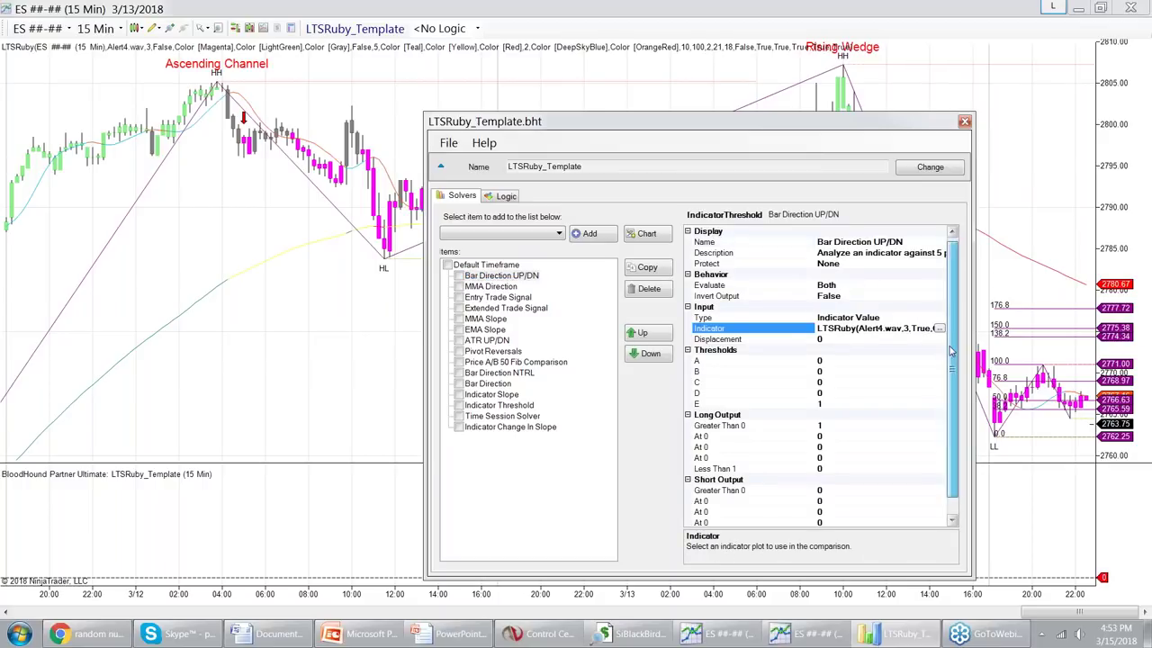
{"action": "left_click_drag", "start_coordinate": [951, 352], "coordinate": [922, 401]}
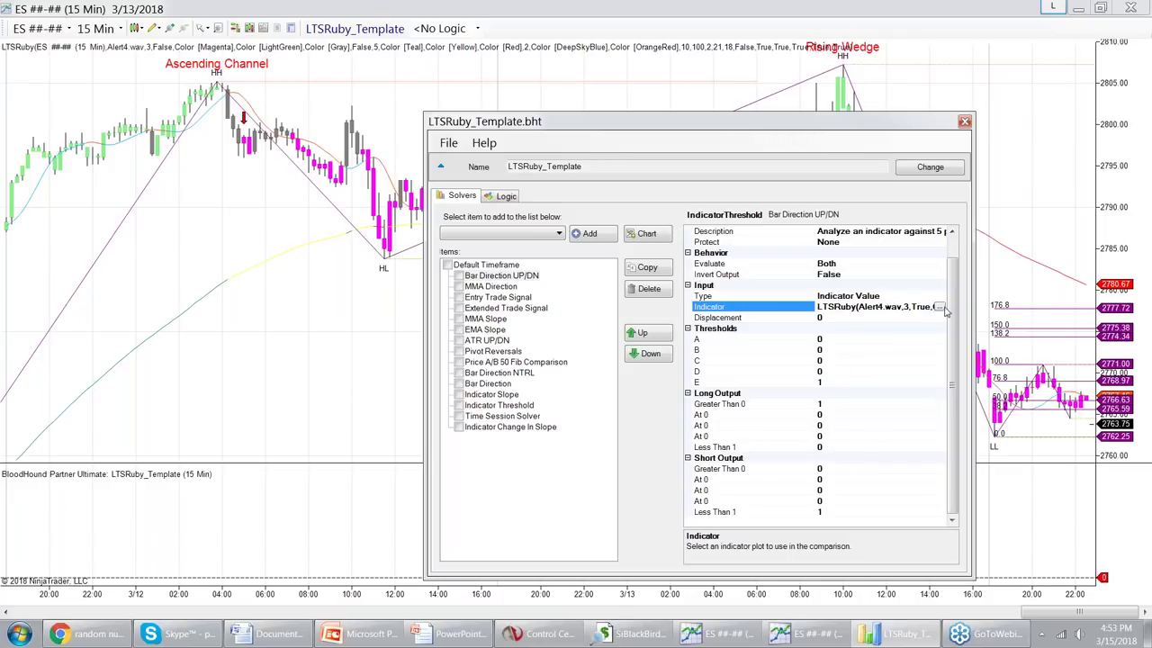
{"action": "left_click", "coordinate": [940, 308]}
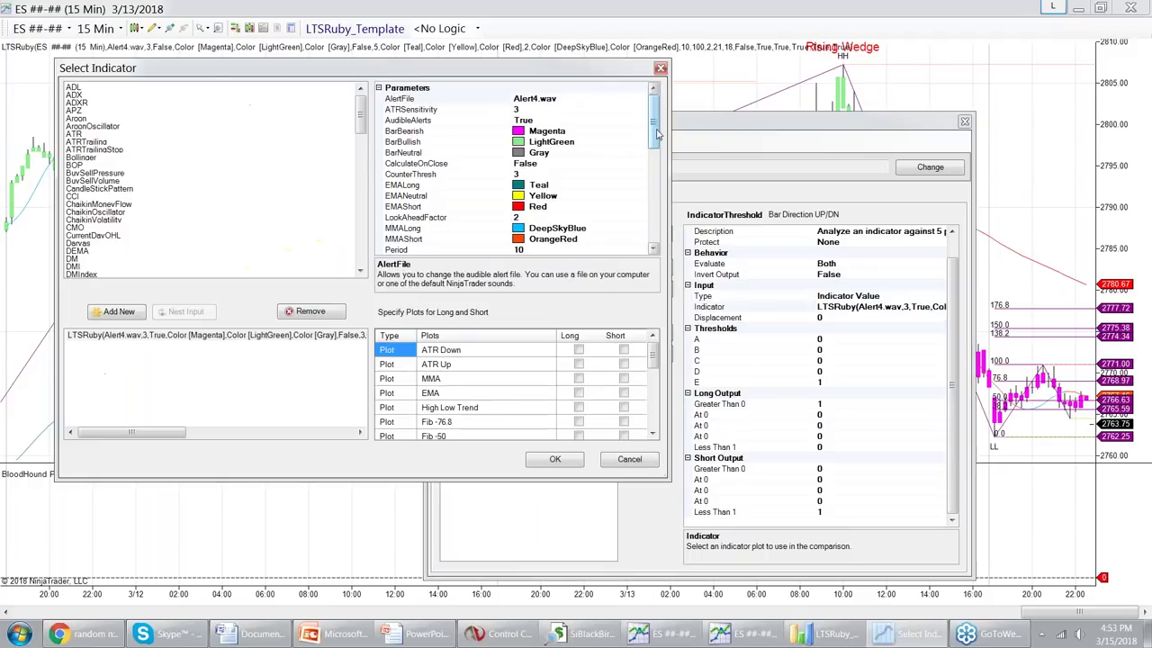
{"action": "left_click_drag", "start_coordinate": [660, 135], "coordinate": [659, 193]}
{"action": "left_click", "coordinate": [661, 68]}
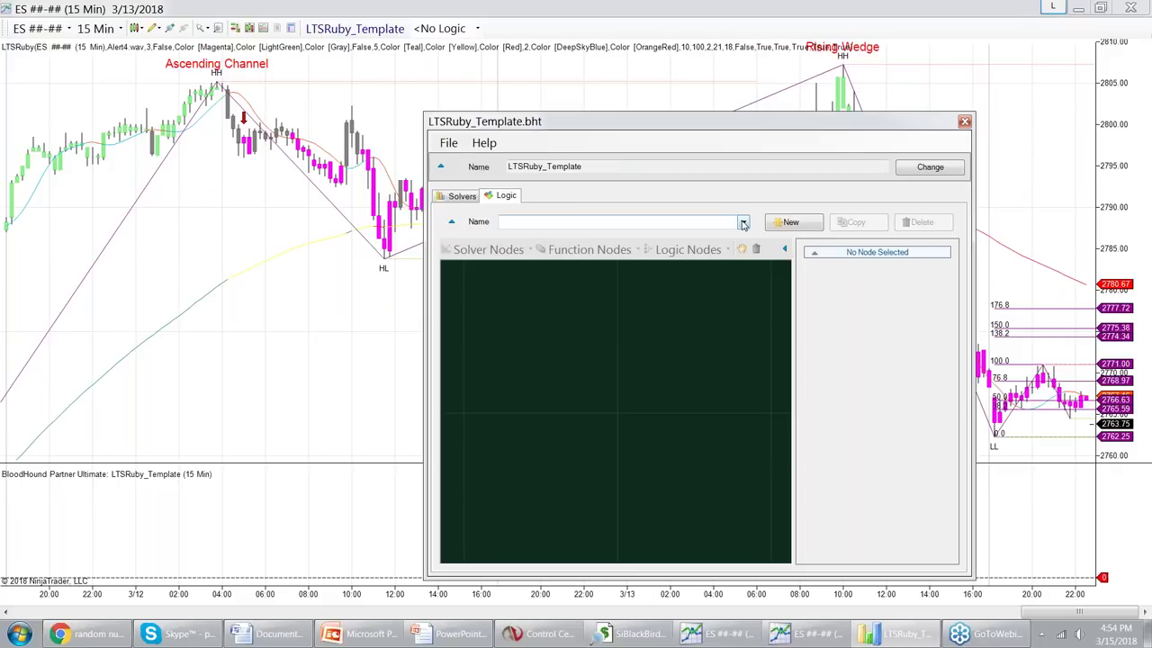
Reduce the MarchWebEntry logic to Entry Trade Signal wired directly to the result, deleting the And and EMA Slope nodes
{"action": "left_click", "coordinate": [744, 224]}
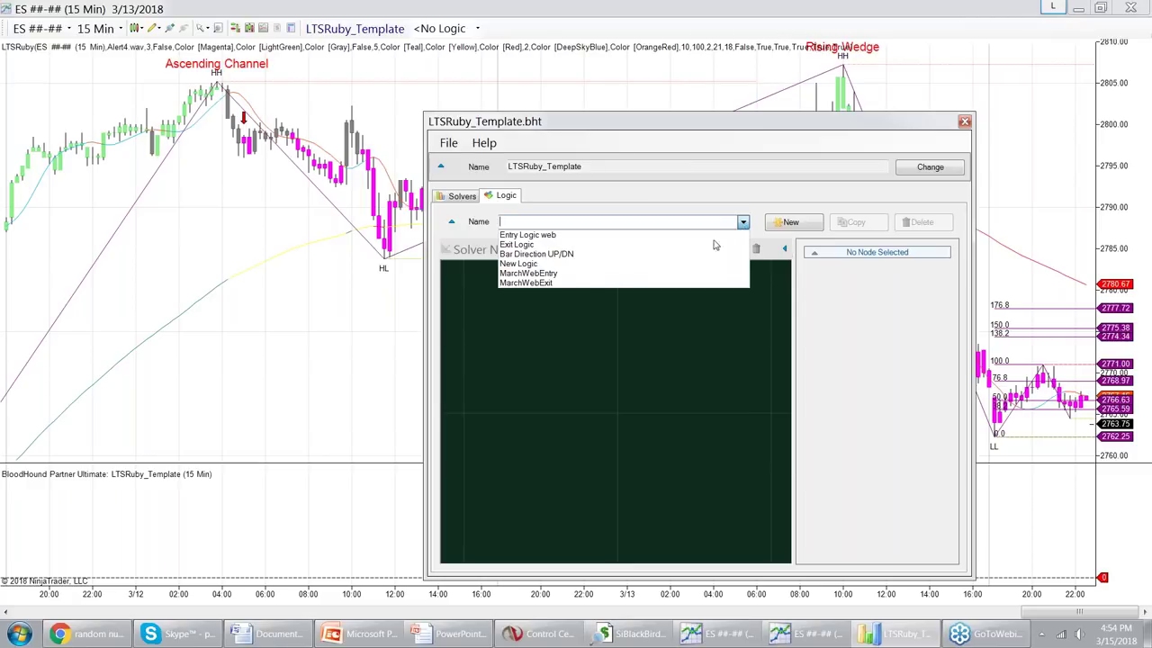
{"action": "left_click", "coordinate": [586, 273]}
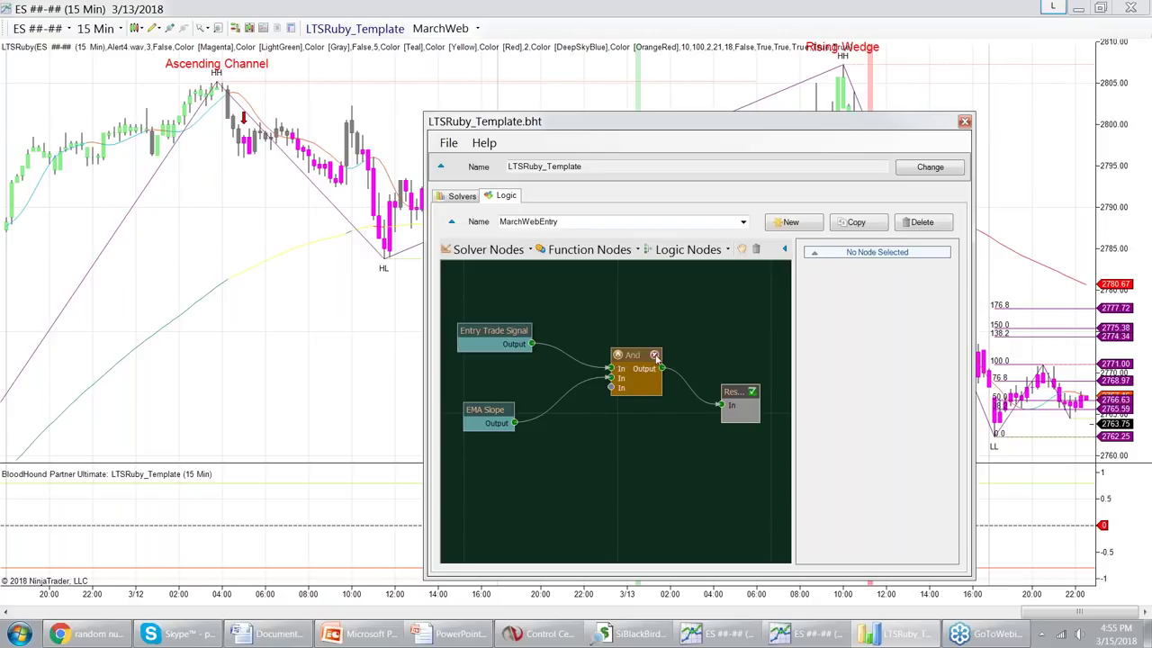
{"action": "left_click", "coordinate": [654, 354]}
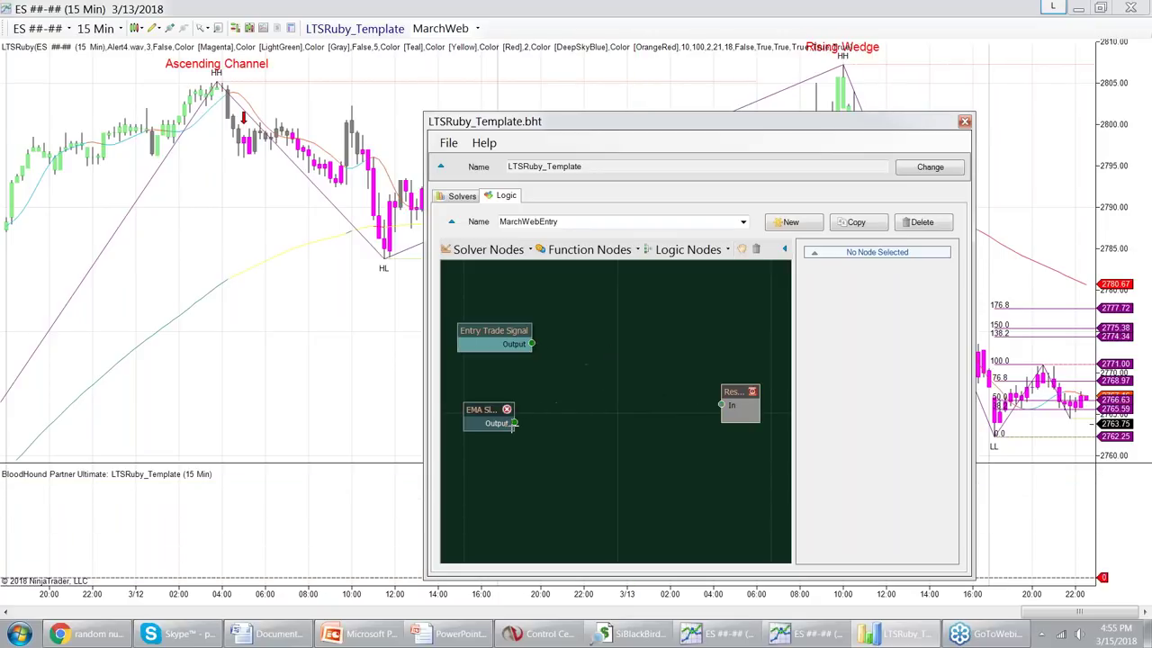
{"action": "left_click", "coordinate": [507, 409]}
{"action": "left_click_drag", "start_coordinate": [531, 343], "coordinate": [703, 390]}
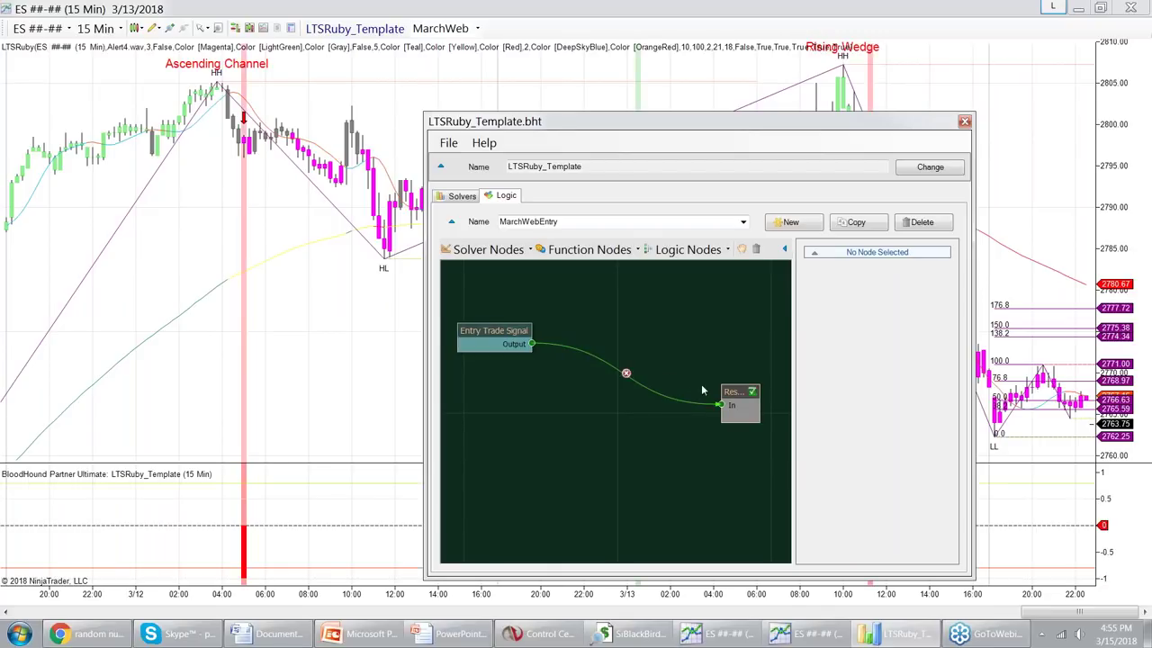
Examine the unfiltered long and short entry signals on the chart against the EMA slope and pivots from 3/6 to 3/13
{"action": "left_click", "coordinate": [256, 269]}
{"action": "scroll", "coordinate": [398, 303], "scroll_direction": "up", "scroll_amount": 5}
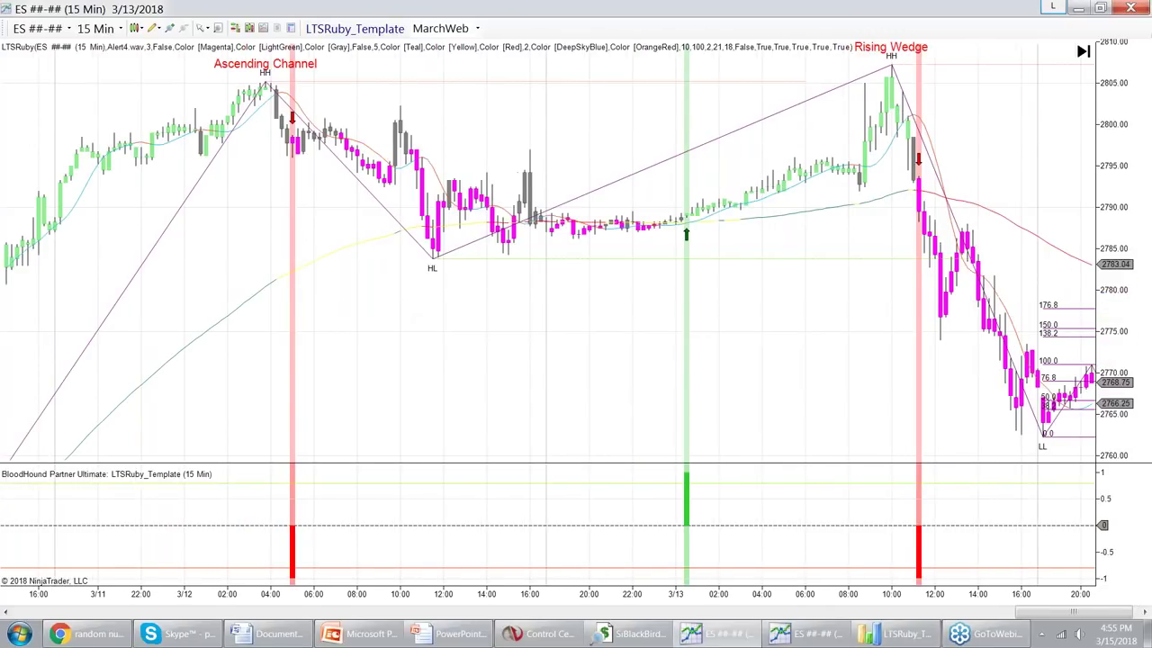
{"action": "scroll", "coordinate": [537, 334], "scroll_direction": "up", "scroll_amount": 15}
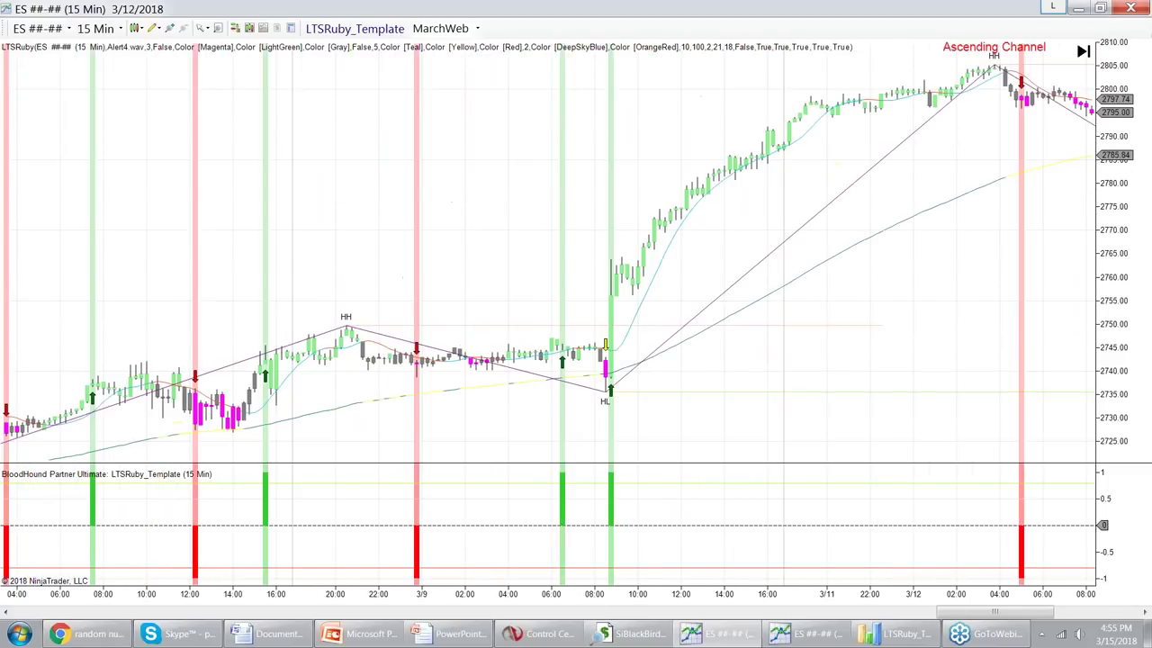
{"action": "scroll", "coordinate": [820, 247], "scroll_direction": "up", "scroll_amount": 8}
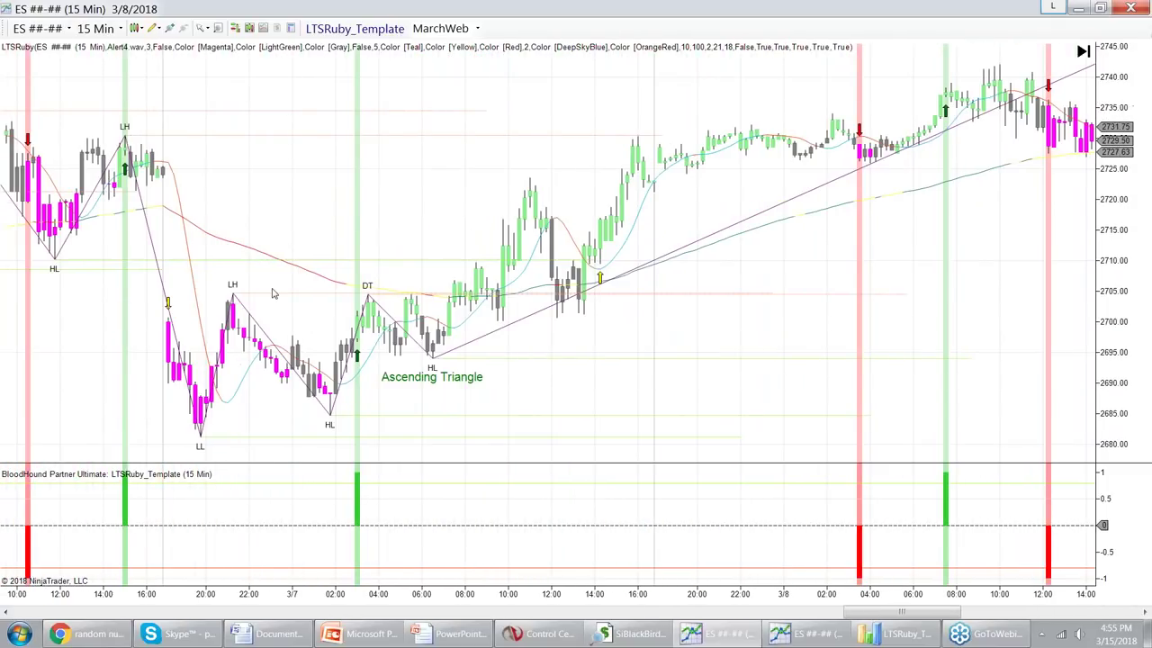
{"action": "scroll", "coordinate": [459, 380], "scroll_direction": "down", "scroll_amount": 10}
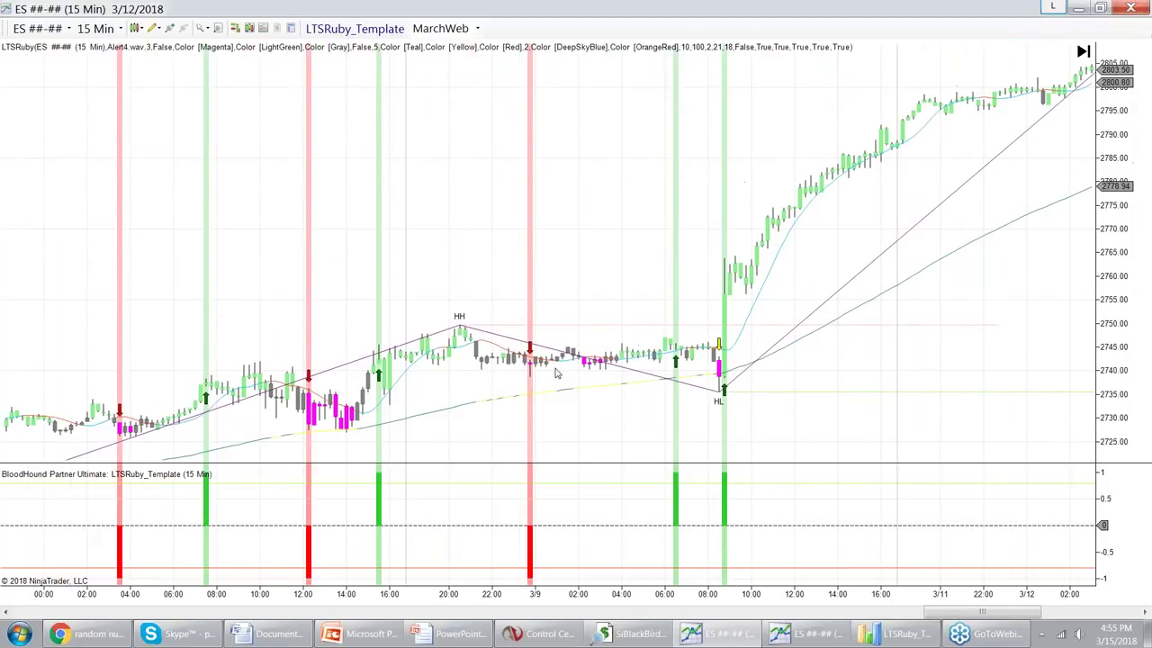
{"action": "left_click_drag", "start_coordinate": [537, 399], "coordinate": [687, 412]}
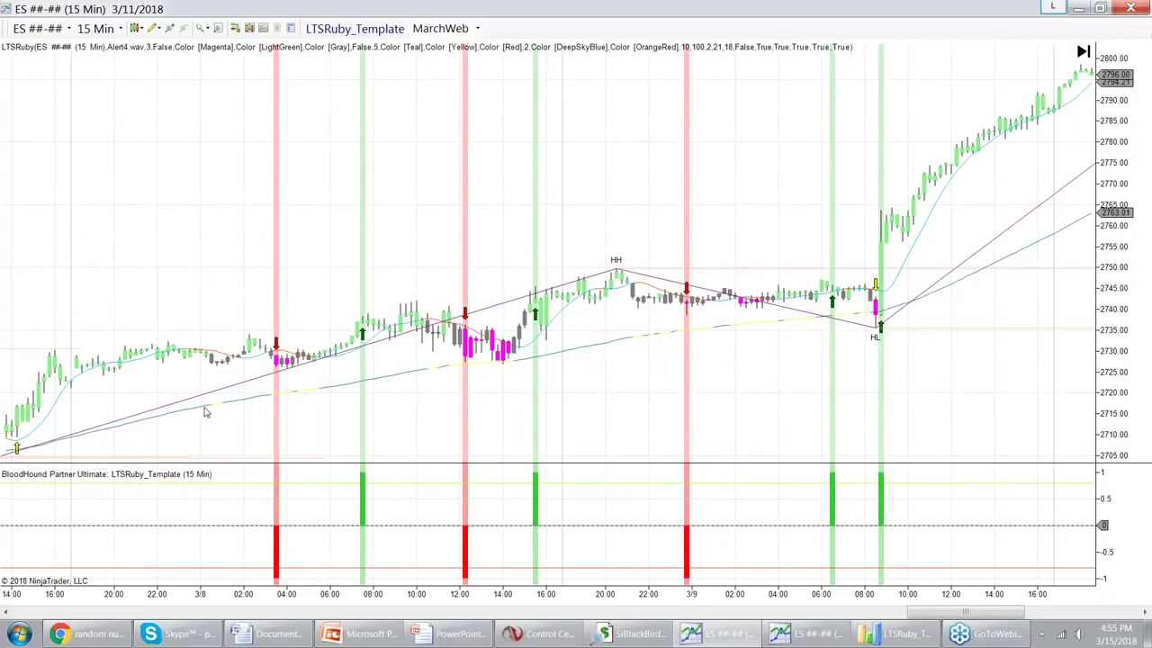
{"action": "left_click_drag", "start_coordinate": [478, 396], "coordinate": [714, 268]}
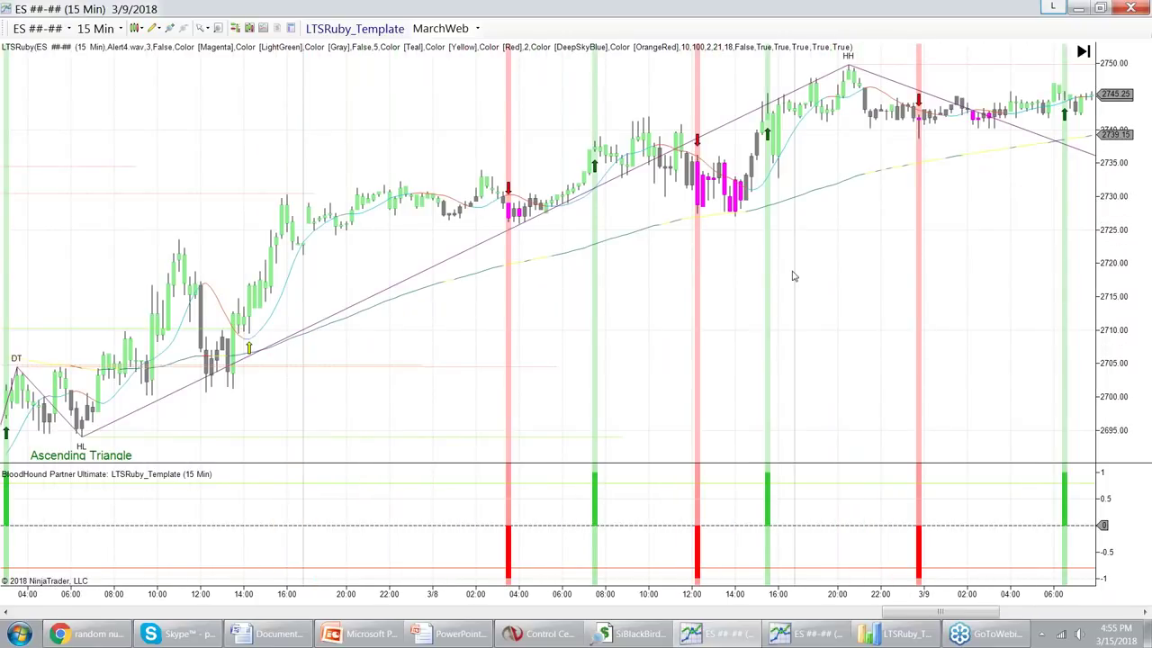
{"action": "scroll", "coordinate": [792, 275], "scroll_direction": "down", "scroll_amount": 10}
{"action": "scroll", "coordinate": [690, 376], "scroll_direction": "down", "scroll_amount": 3}
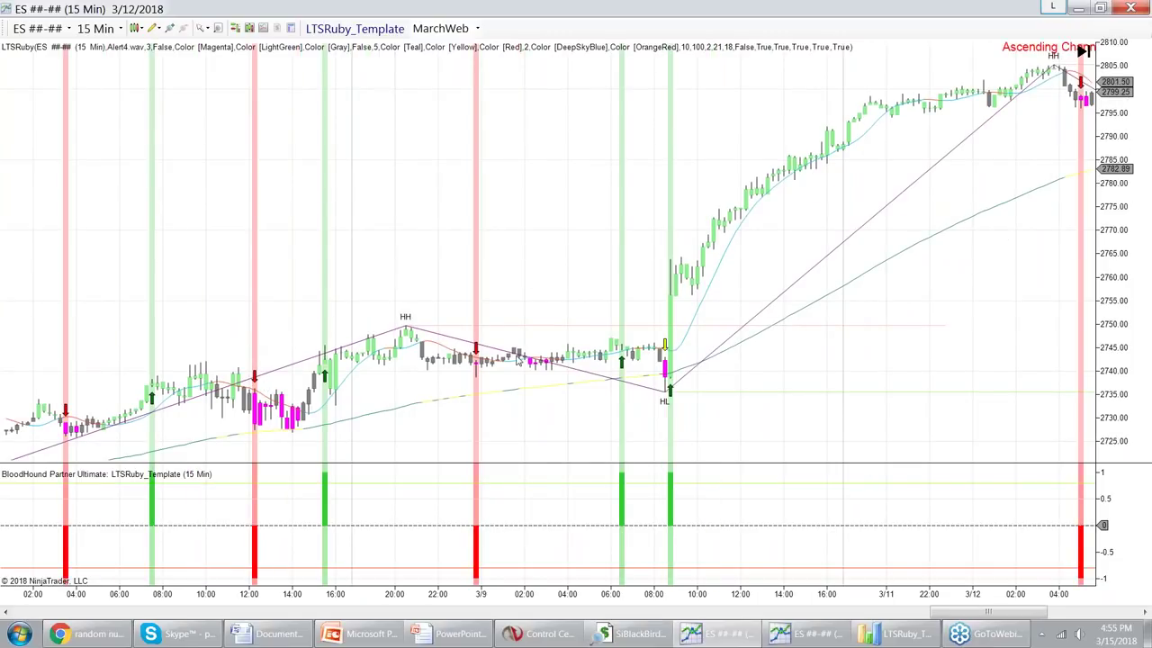
{"action": "left_click", "coordinate": [226, 381]}
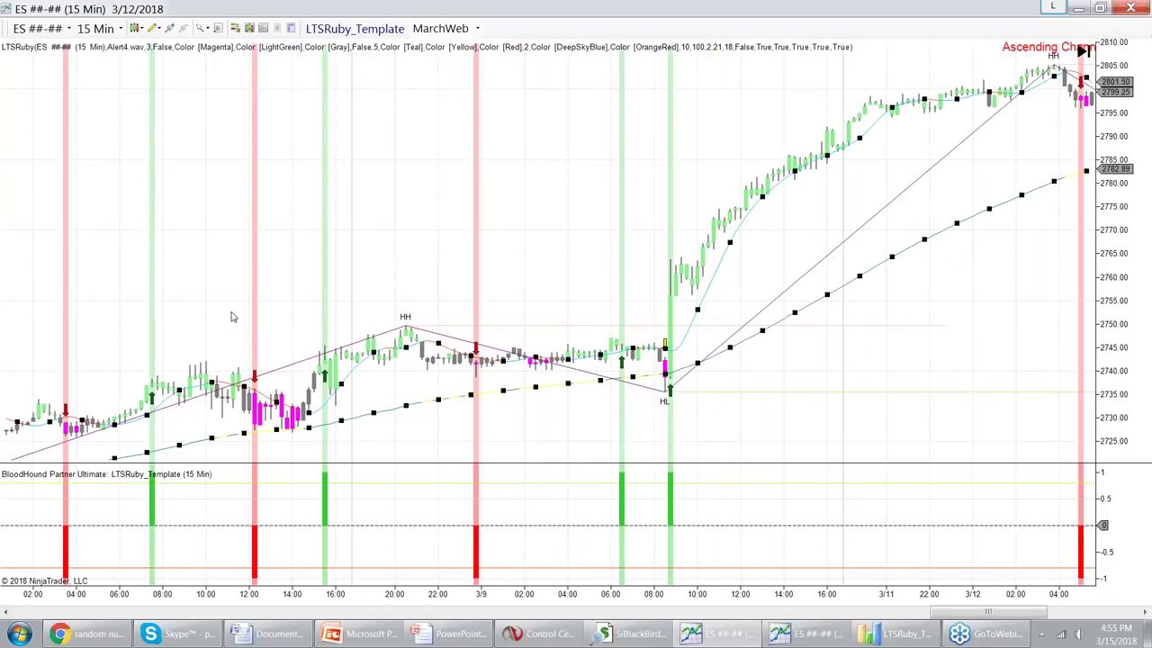
{"action": "left_click_drag", "start_coordinate": [231, 317], "coordinate": [780, 237]}
{"action": "scroll", "coordinate": [779, 238], "scroll_direction": "down", "scroll_amount": 8}
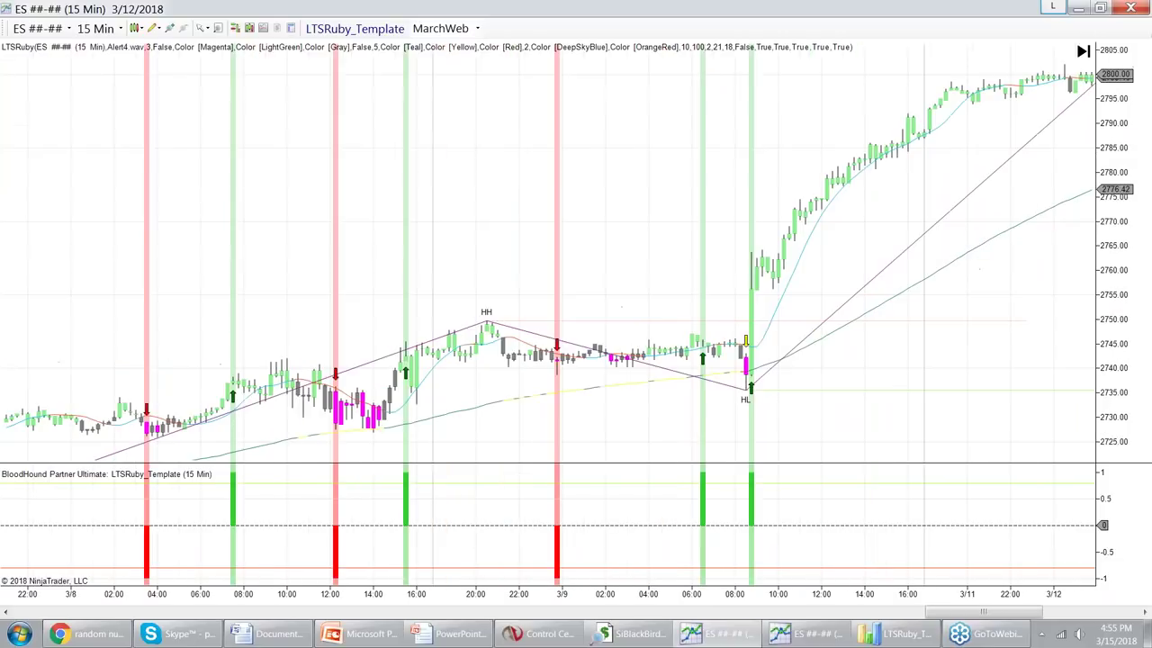
{"action": "scroll", "coordinate": [718, 139], "scroll_direction": "down", "scroll_amount": 2}
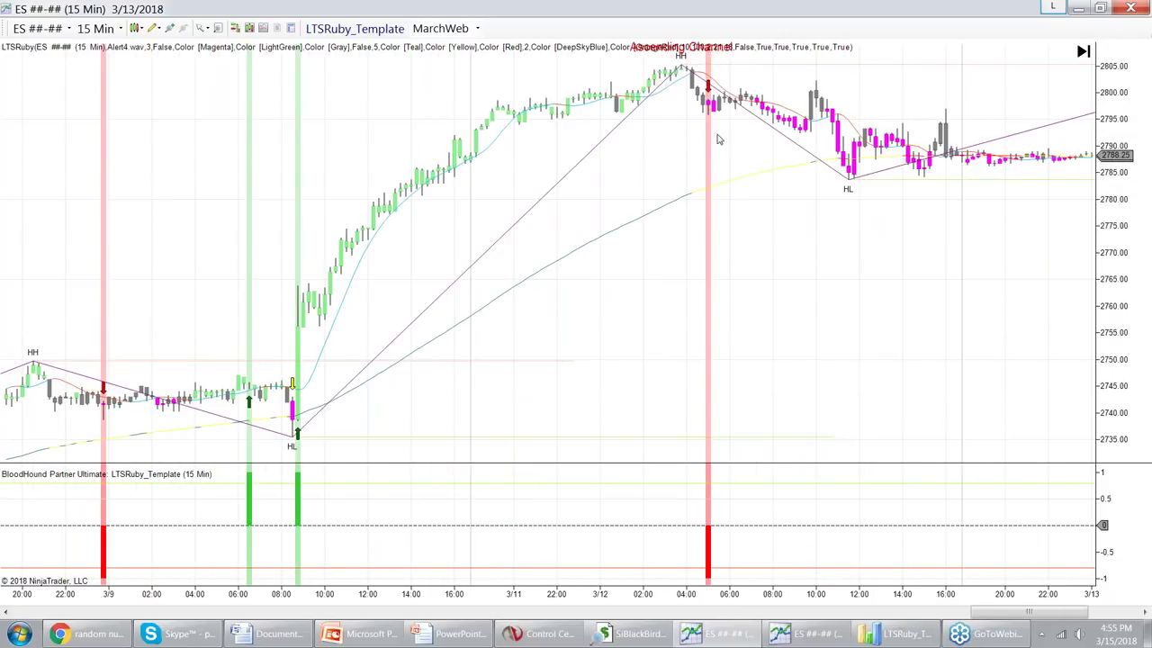
Add an And (Min) node to the MarchWebEntry logic and place it between Entry Trade Signal and the result
{"action": "right_click", "coordinate": [571, 226]}
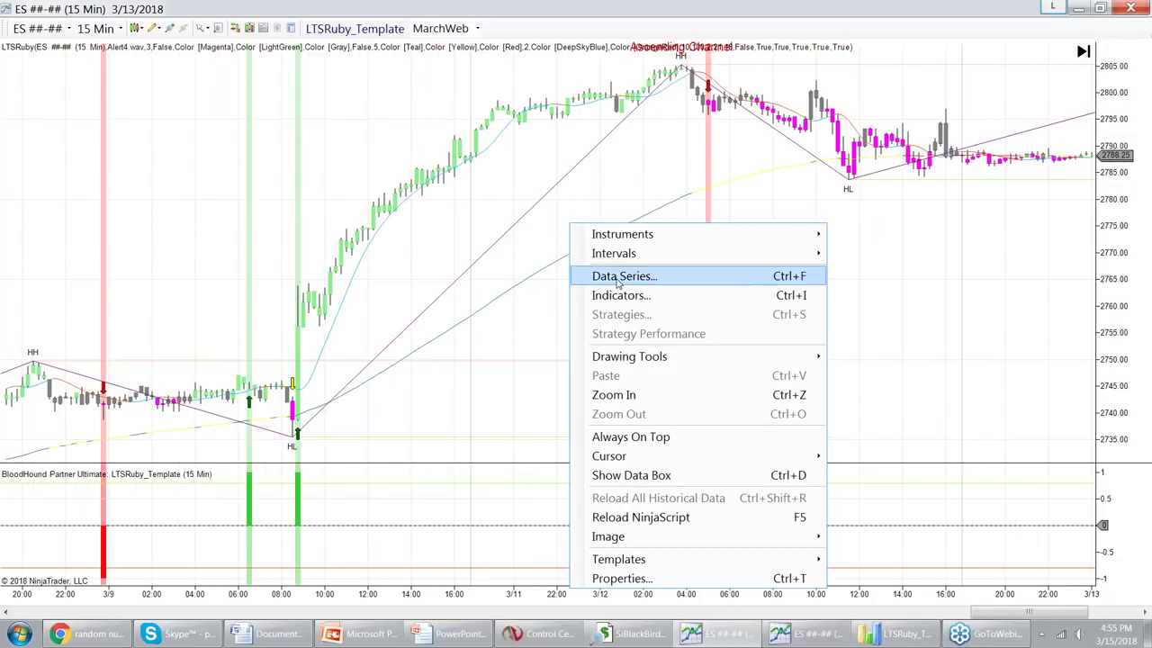
{"action": "left_click", "coordinate": [354, 33]}
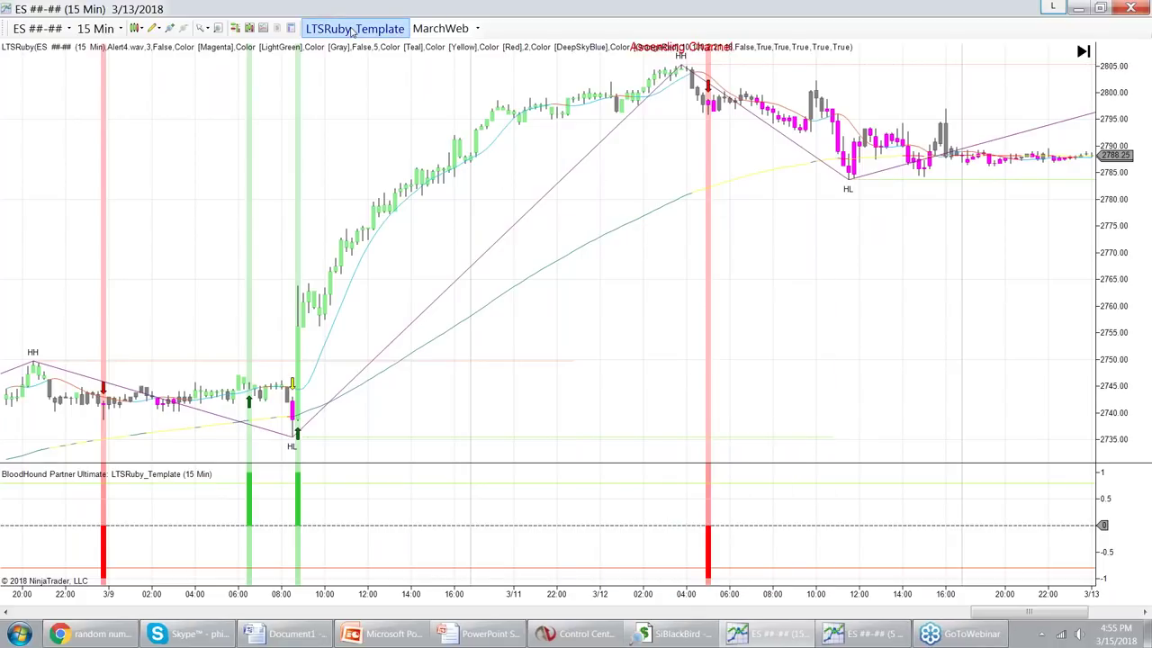
{"action": "left_click", "coordinate": [354, 30]}
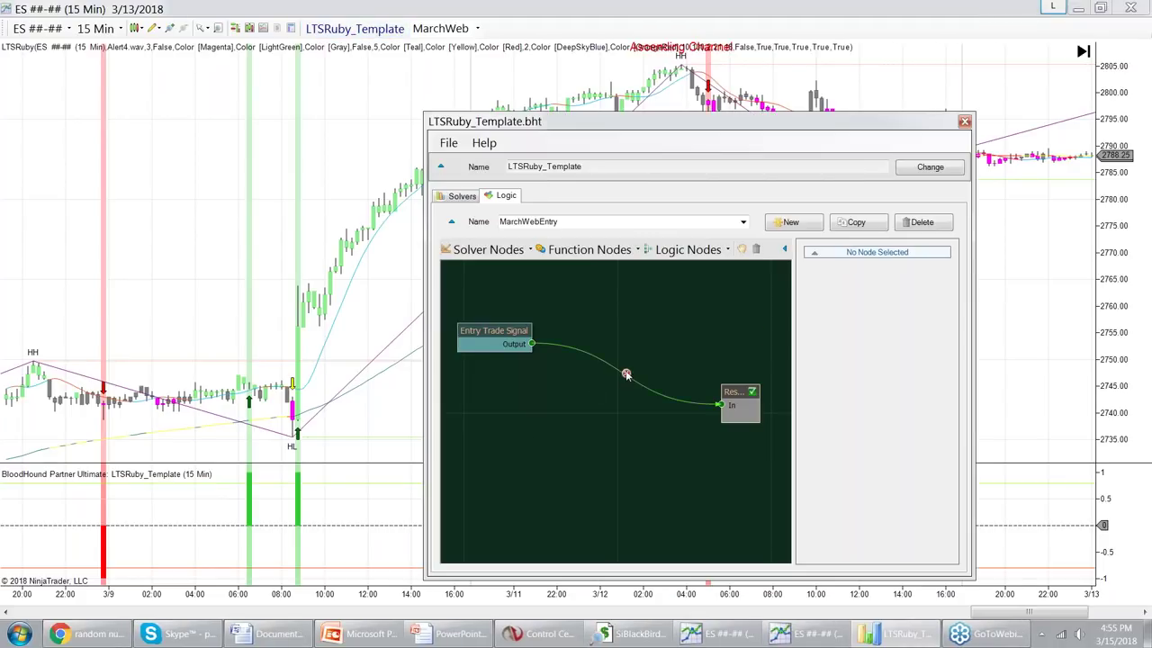
{"action": "left_click", "coordinate": [728, 252]}
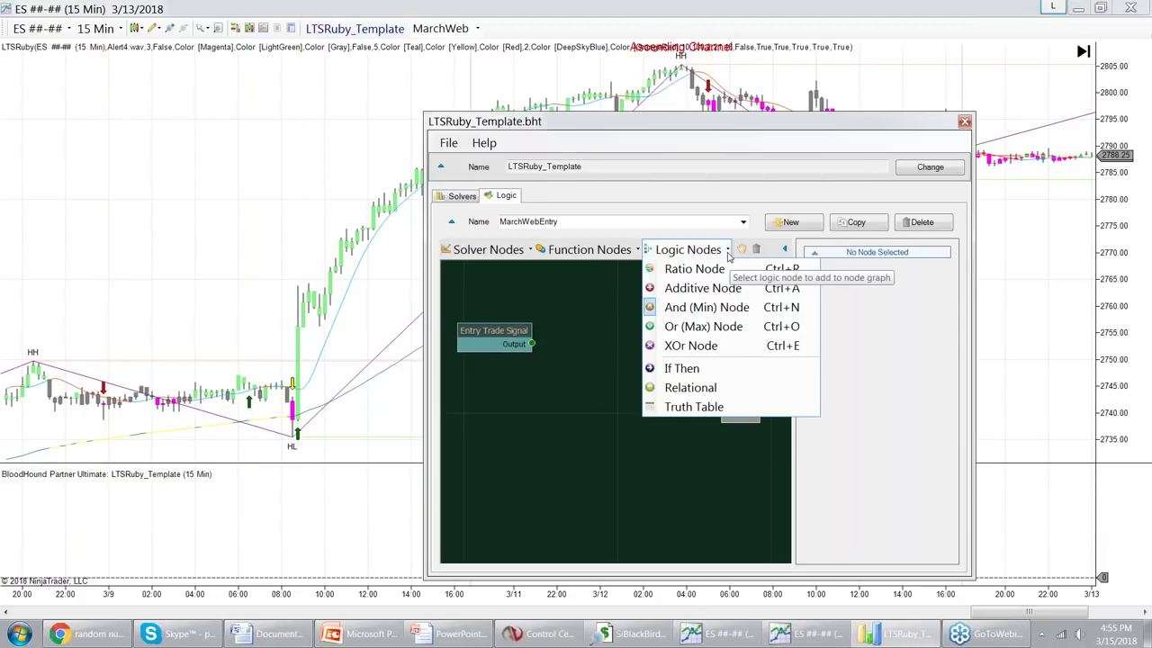
{"action": "left_click", "coordinate": [706, 307]}
{"action": "left_click_drag", "start_coordinate": [642, 432], "coordinate": [624, 364]}
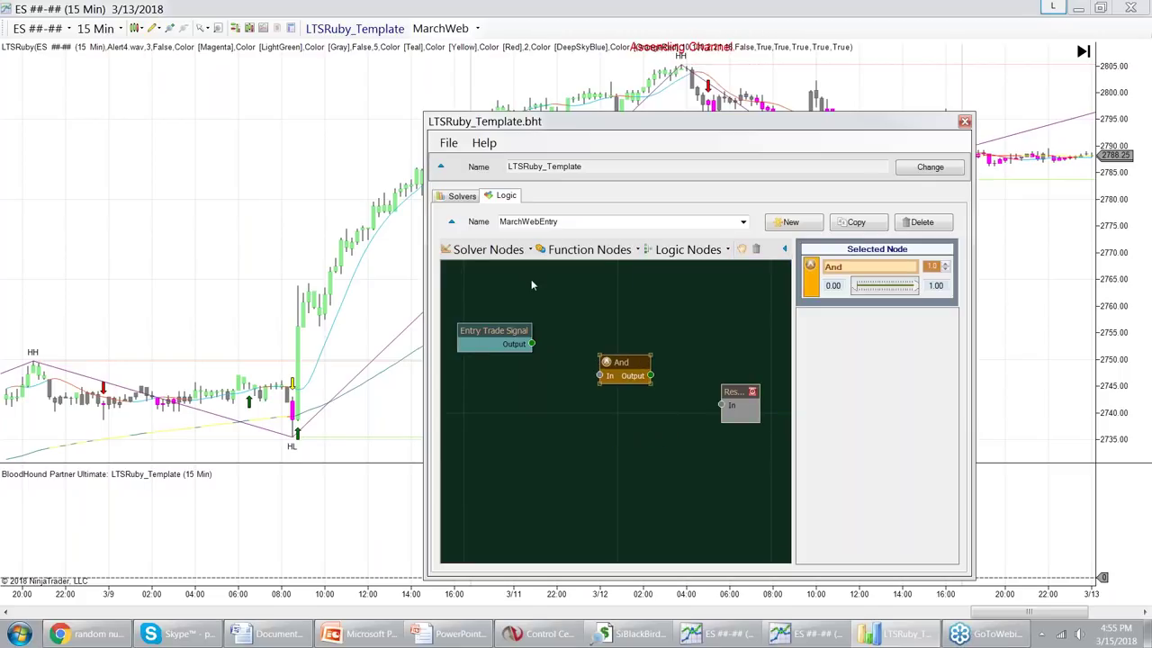
Add the existing EMA Slope solver and wire it together with Entry Trade Signal through the And node to the result
{"action": "right_click", "coordinate": [488, 416]}
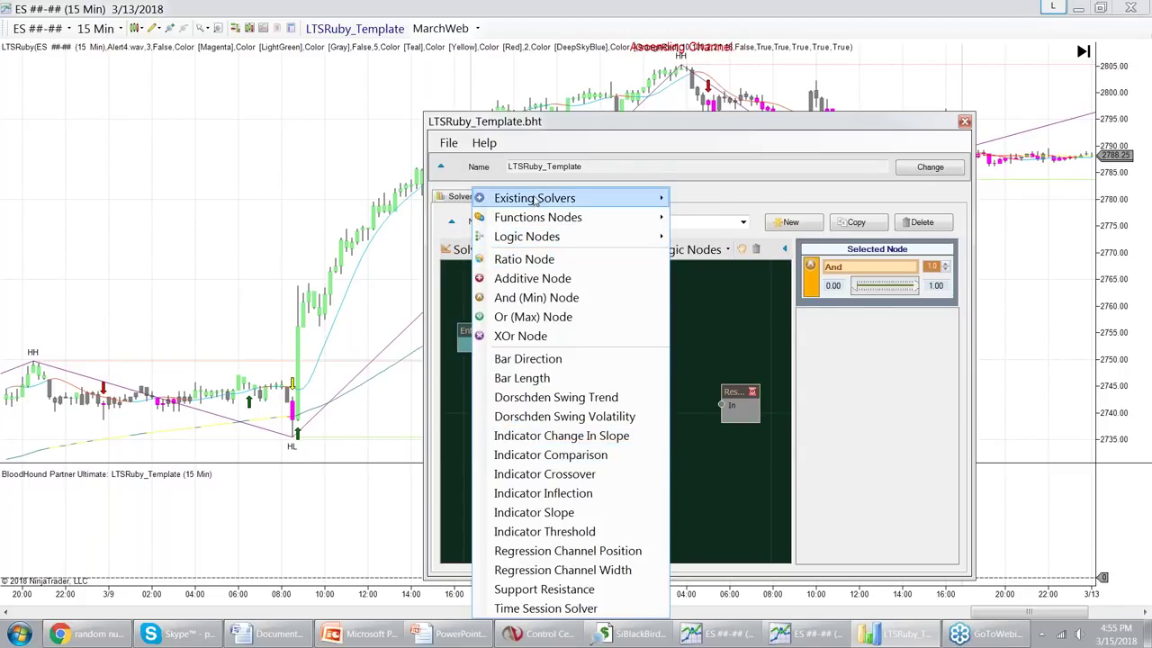
{"action": "mouse_move", "coordinate": [535, 200]}
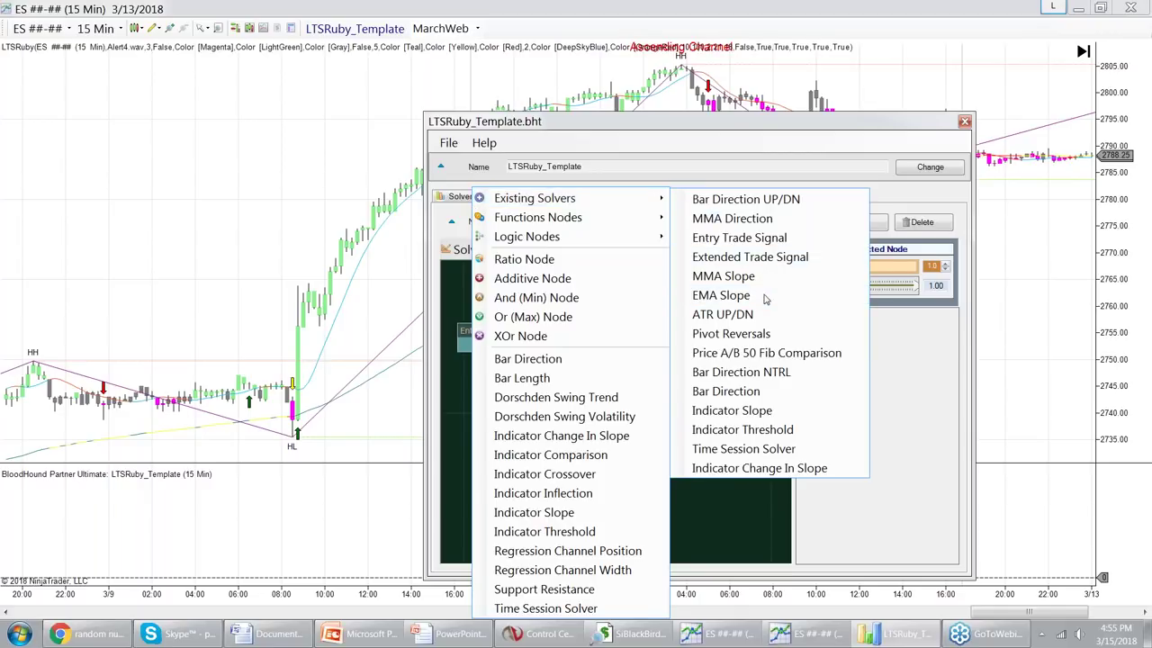
{"action": "left_click", "coordinate": [721, 295]}
{"action": "left_click_drag", "start_coordinate": [641, 420], "coordinate": [549, 423]}
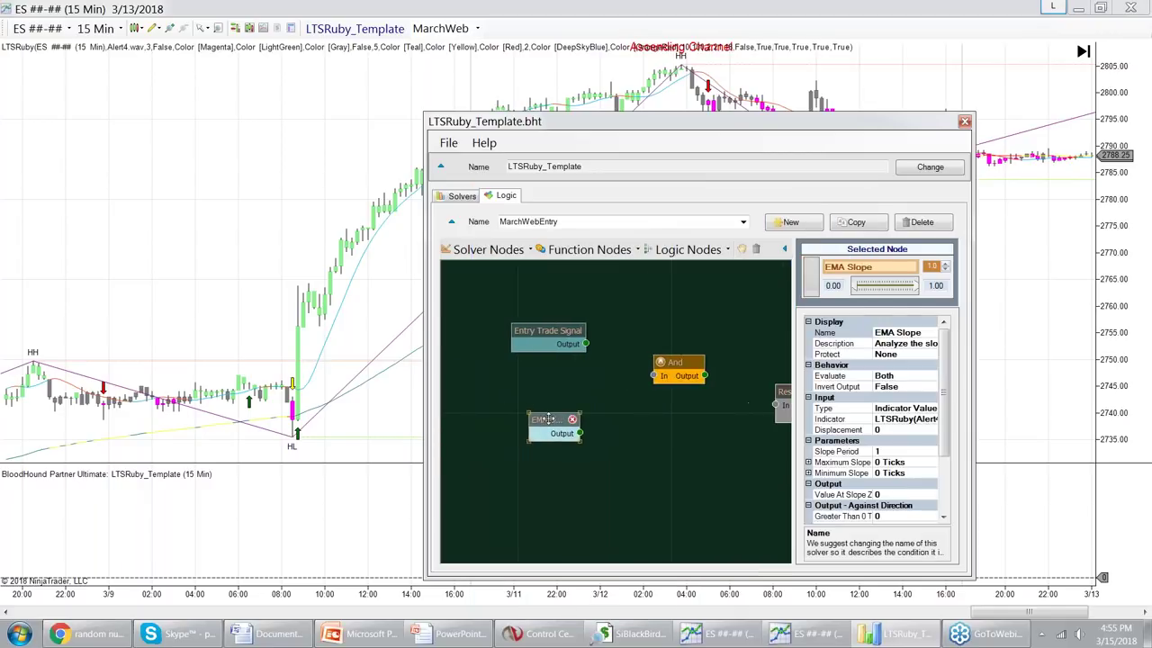
{"action": "left_click_drag", "start_coordinate": [585, 343], "coordinate": [655, 375]}
{"action": "left_click_drag", "start_coordinate": [580, 433], "coordinate": [704, 405]}
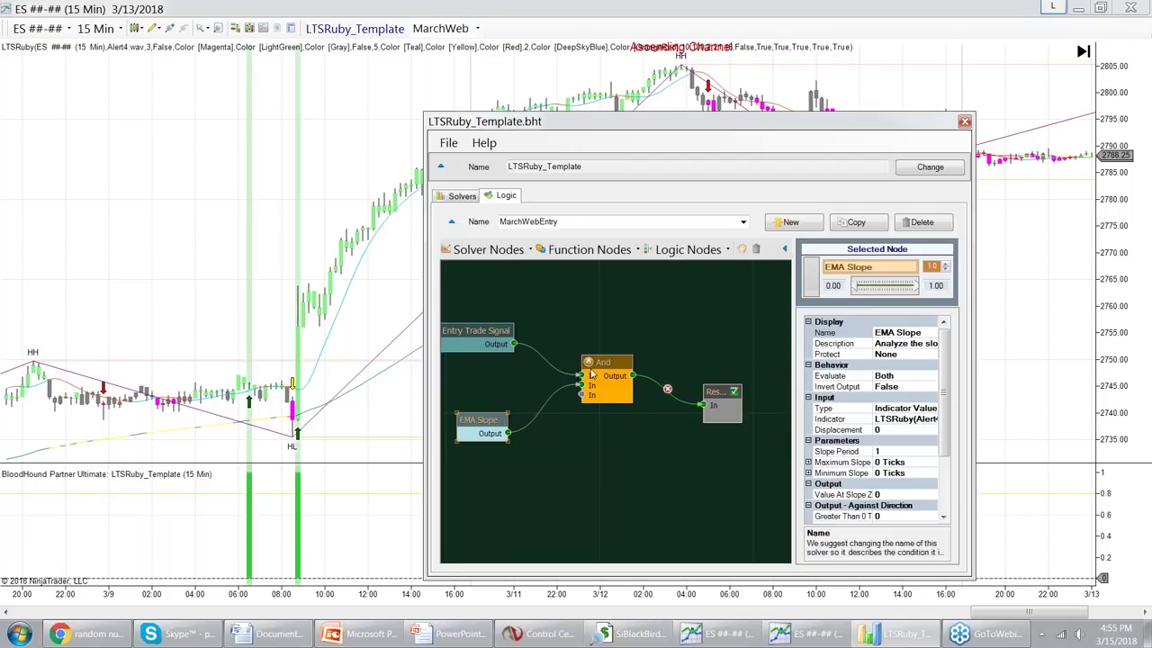
Examine the entry signals filtered by EMA Slope on the chart from 3/12 back to 3/8
{"action": "left_click", "coordinate": [352, 326]}
{"action": "scroll", "coordinate": [378, 319], "scroll_direction": "up", "scroll_amount": 5}
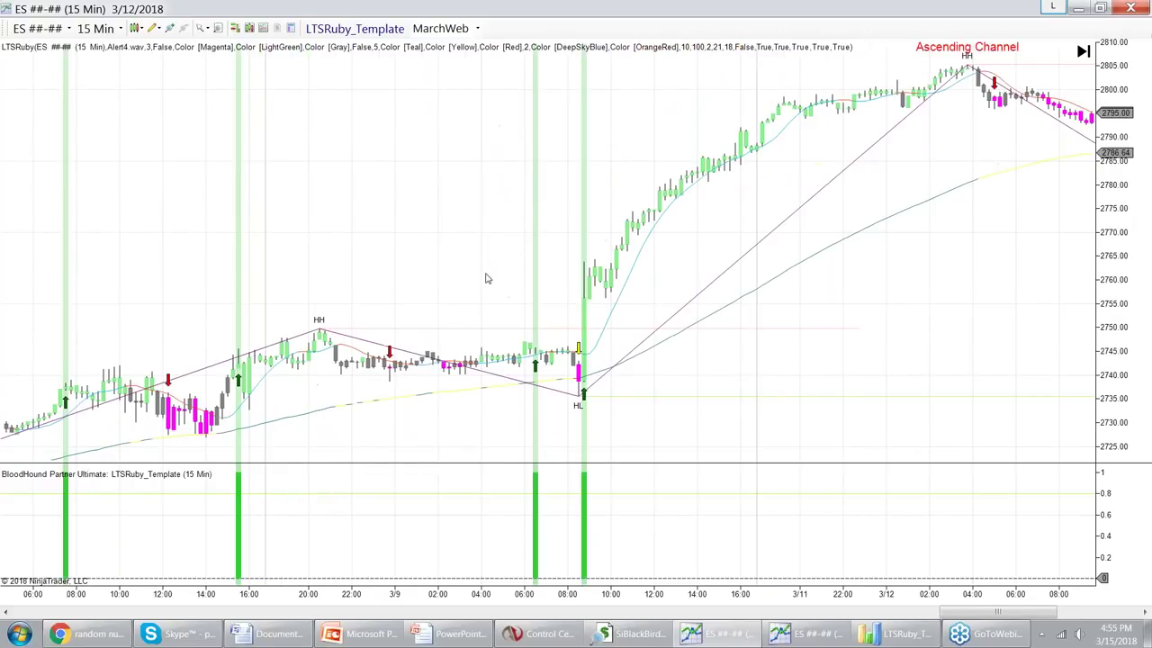
{"action": "scroll", "coordinate": [483, 279], "scroll_direction": "up", "scroll_amount": 5}
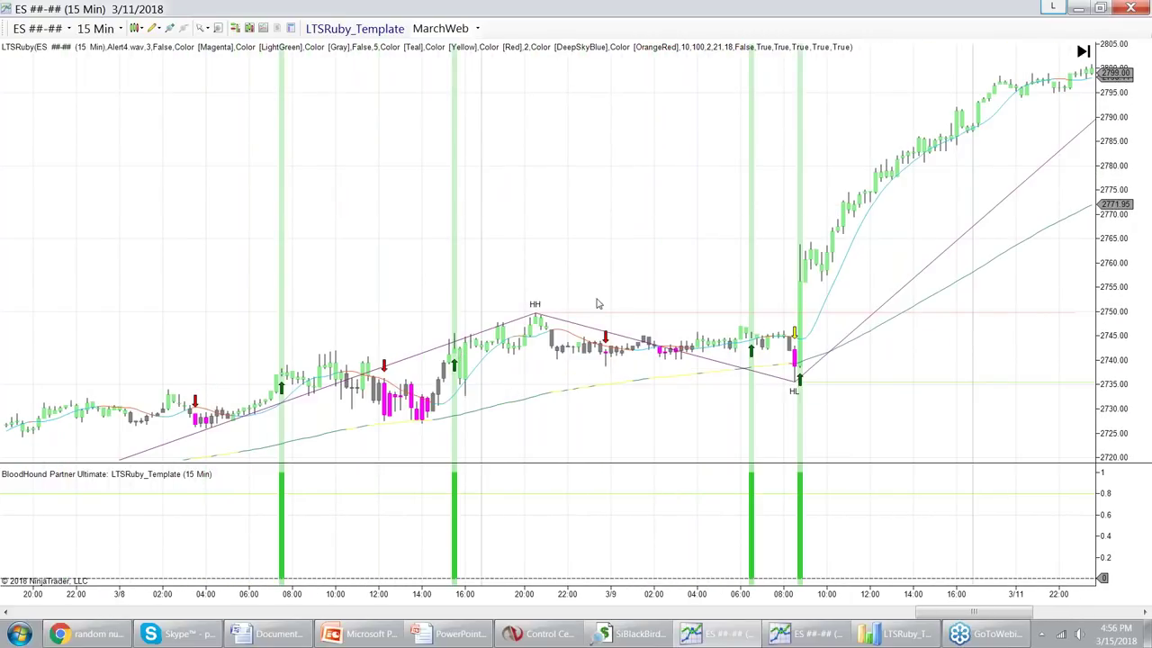
{"action": "scroll", "coordinate": [596, 304], "scroll_direction": "up", "scroll_amount": 3}
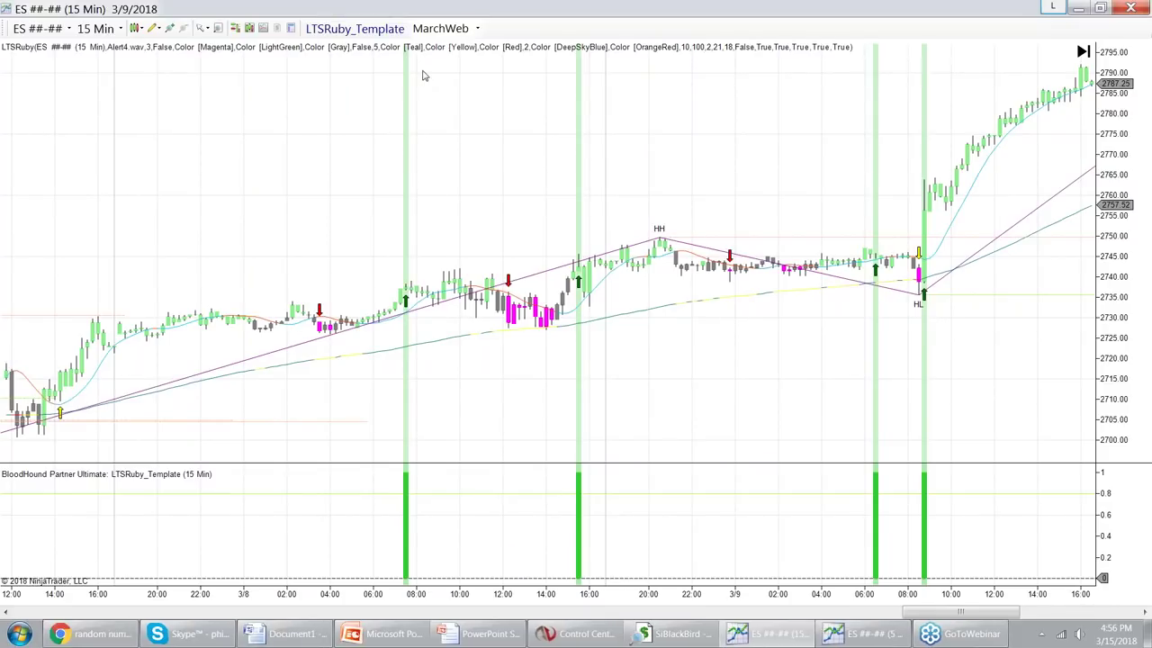
Open the MarchWebExit logic and disconnect Extended Trade Signal, Entry Trade Signal and Bar Direction NTRL from the Or node
{"action": "left_click", "coordinate": [355, 28]}
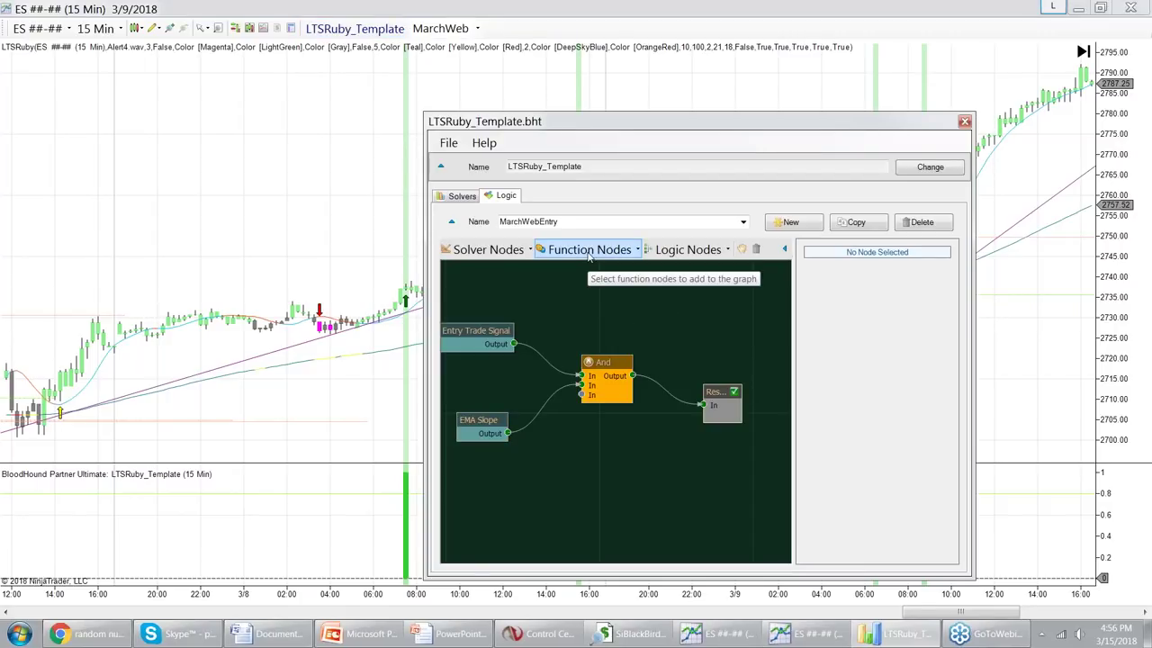
{"action": "left_click", "coordinate": [630, 222]}
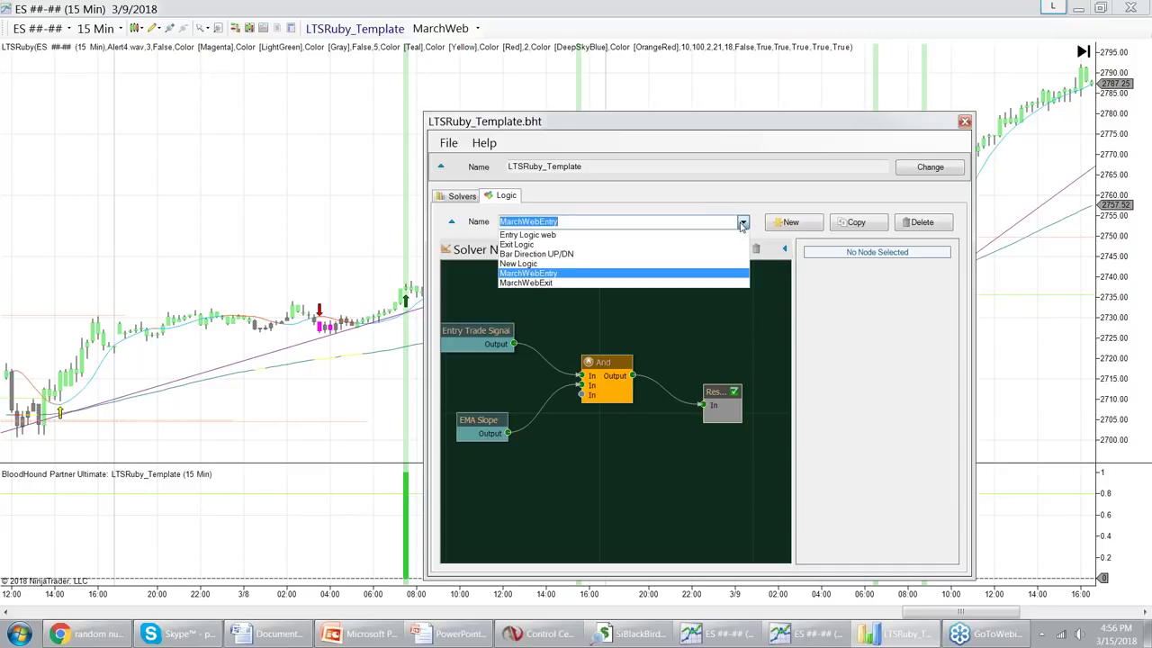
{"action": "left_click", "coordinate": [619, 286]}
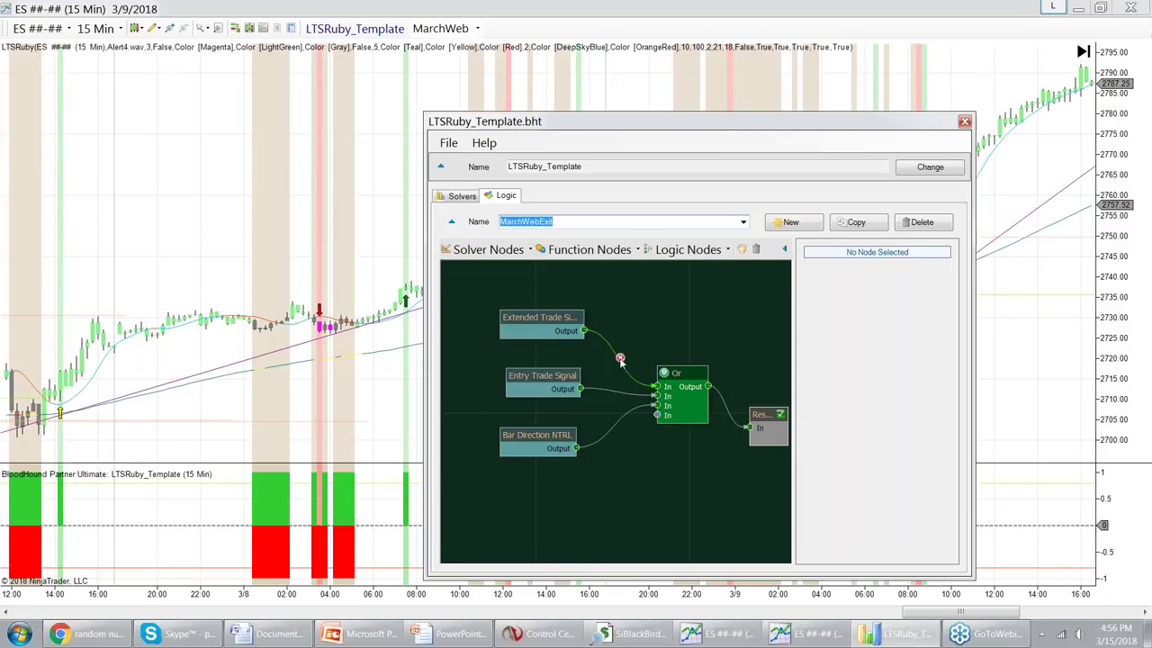
{"action": "left_click", "coordinate": [620, 359]}
{"action": "left_click", "coordinate": [618, 388]}
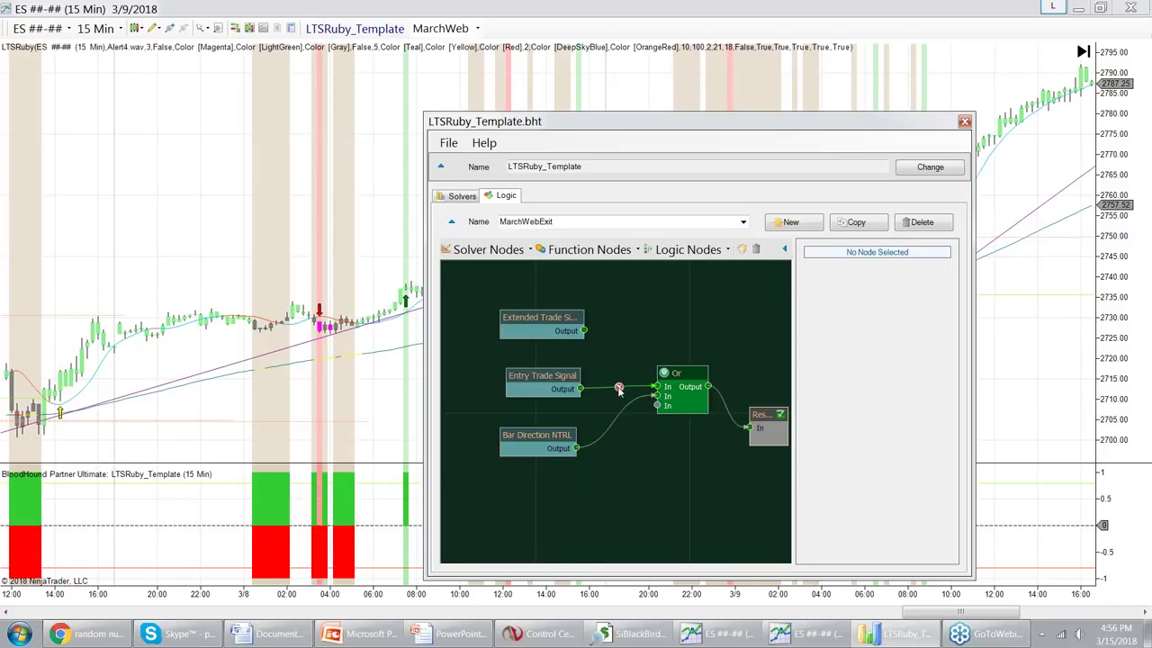
{"action": "left_click", "coordinate": [616, 420]}
{"action": "left_click_drag", "start_coordinate": [677, 373], "coordinate": [647, 440]}
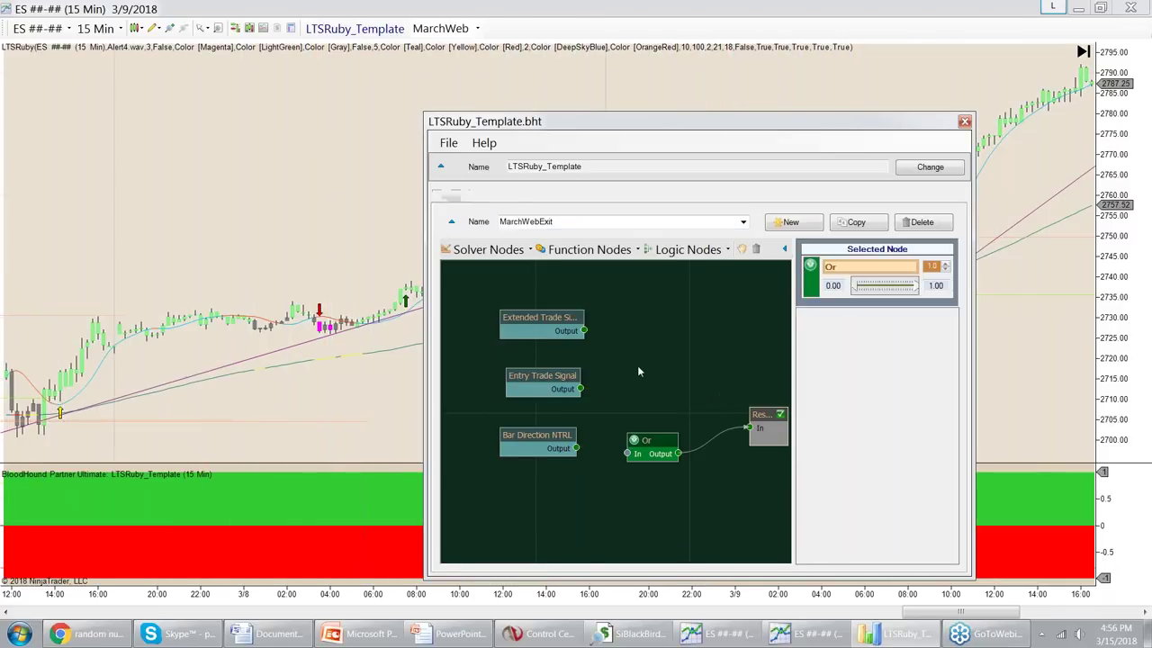
Wire Extended Trade Signal directly to the result and examine its exit signals on the chart back to 3/7
{"action": "mouse_move", "coordinate": [585, 330]}
{"action": "left_mouse_down"}
{"action": "mouse_move", "coordinate": [728, 404]}
{"action": "mouse_move", "coordinate": [748, 428]}
{"action": "left_mouse_up"}
{"action": "mouse_move", "coordinate": [666, 378]}
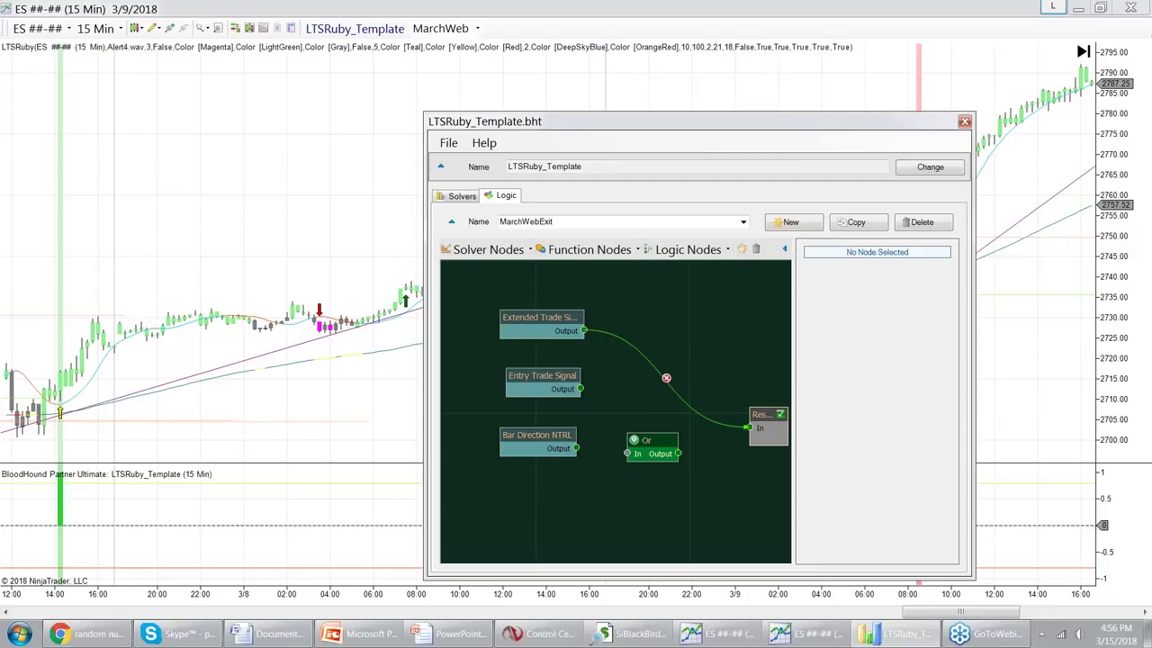
{"action": "key", "text": "Escape"}
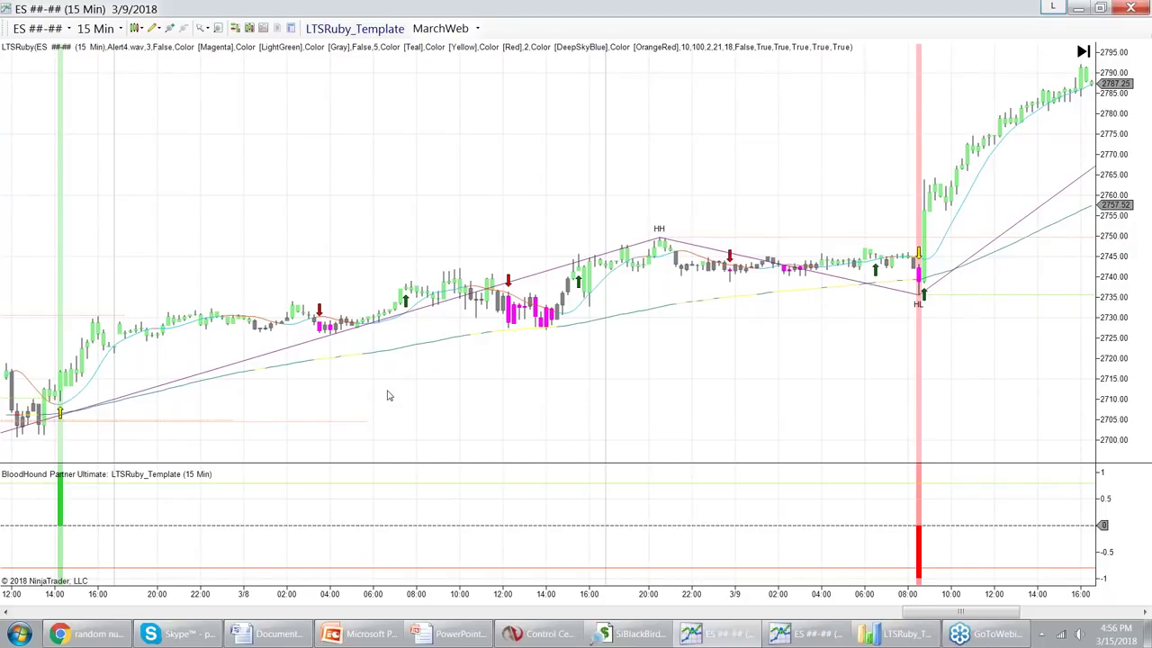
{"action": "scroll", "coordinate": [569, 383], "scroll_direction": "up", "scroll_amount": 5}
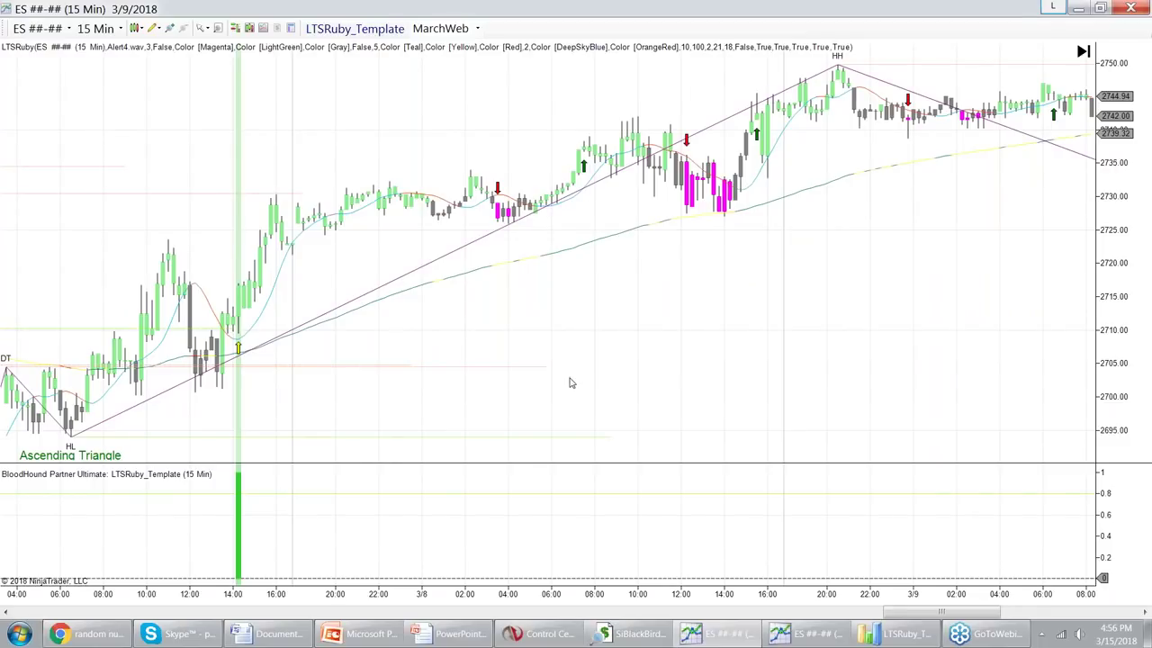
{"action": "scroll", "coordinate": [568, 383], "scroll_direction": "up", "scroll_amount": 5}
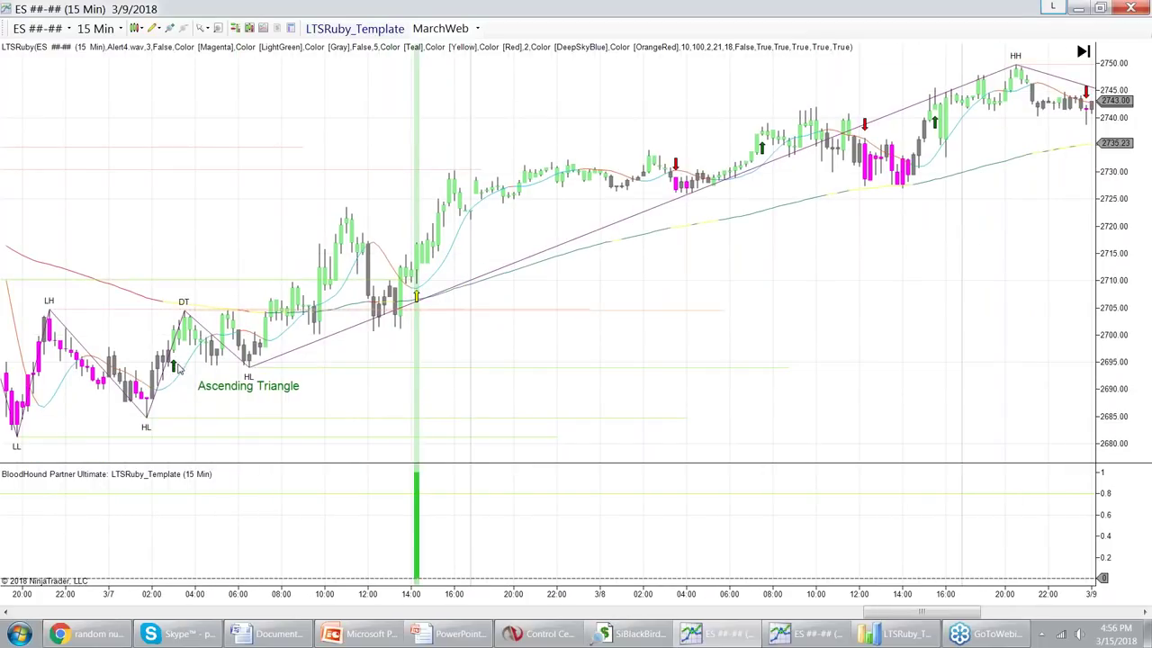
{"action": "left_click", "coordinate": [178, 360]}
{"action": "left_click", "coordinate": [207, 347]}
{"action": "scroll", "coordinate": [378, 342], "scroll_direction": "down", "scroll_amount": 2}
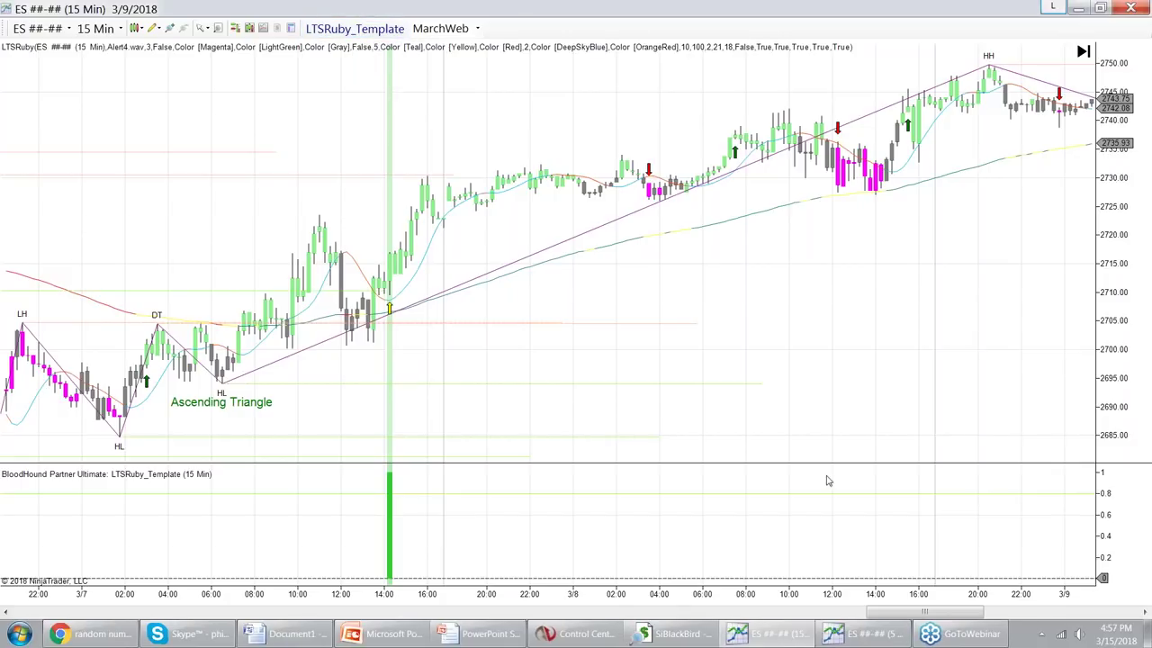
Detach Extended Trade Signal from the result, reposition the Or node, and wire Extended Trade Signal and Entry Trade Signal into it
{"action": "left_click", "coordinate": [371, 34]}
{"action": "left_click", "coordinate": [535, 378]}
{"action": "left_click_drag", "start_coordinate": [653, 440], "coordinate": [637, 396]}
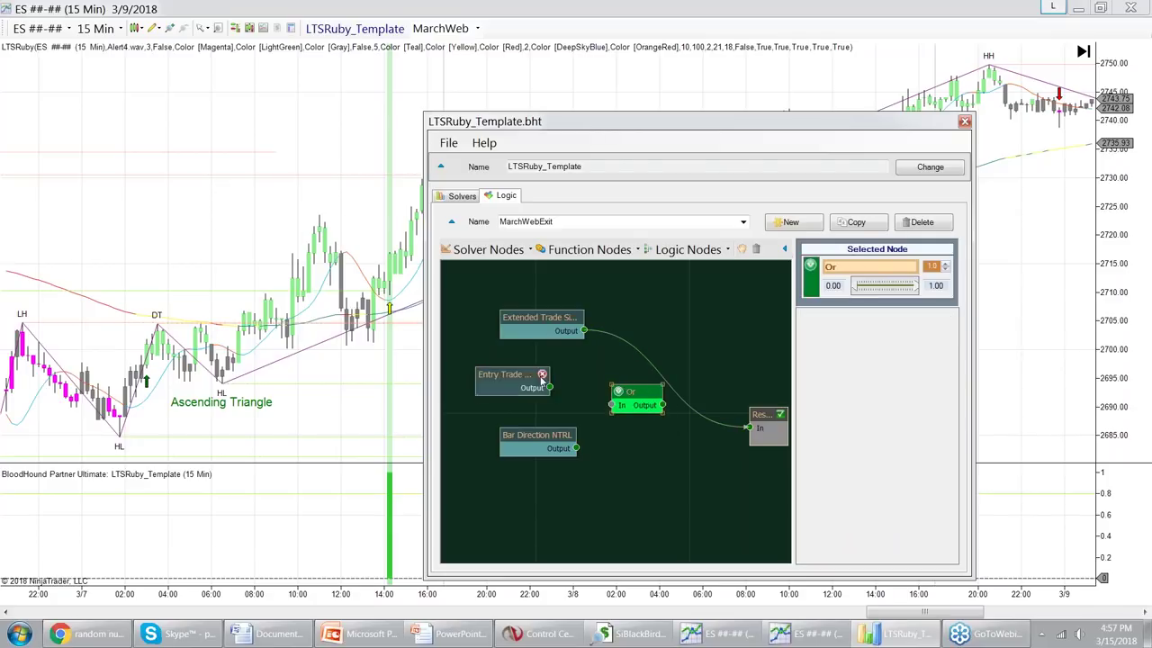
{"action": "left_click", "coordinate": [655, 390]}
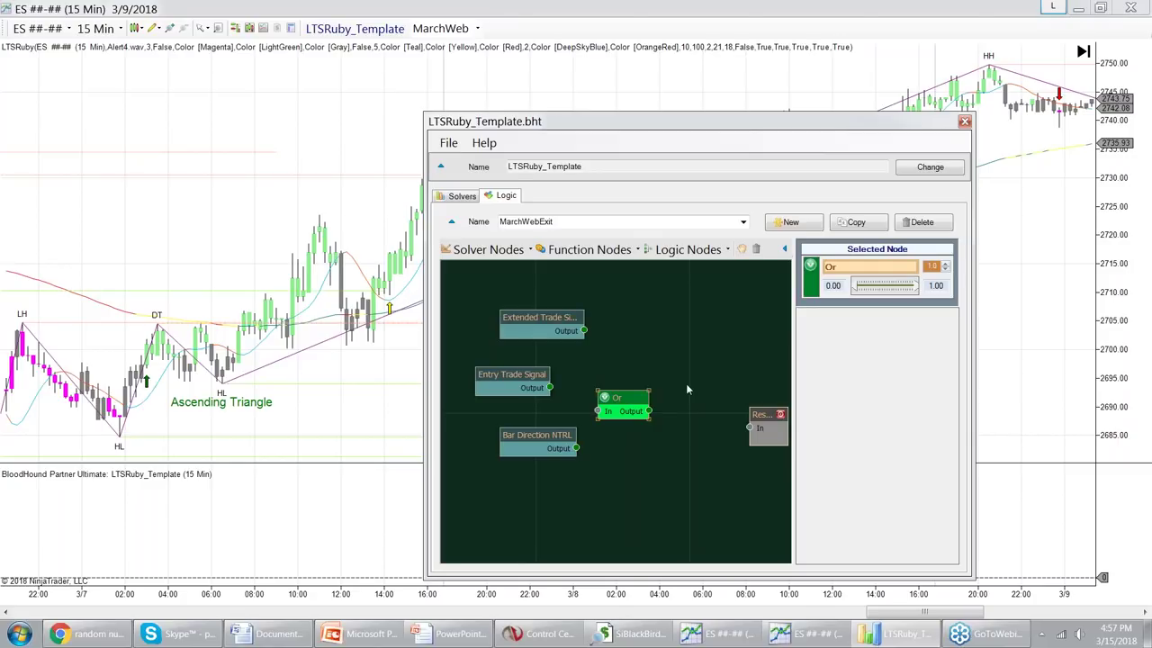
{"action": "left_click_drag", "start_coordinate": [635, 394], "coordinate": [674, 316]}
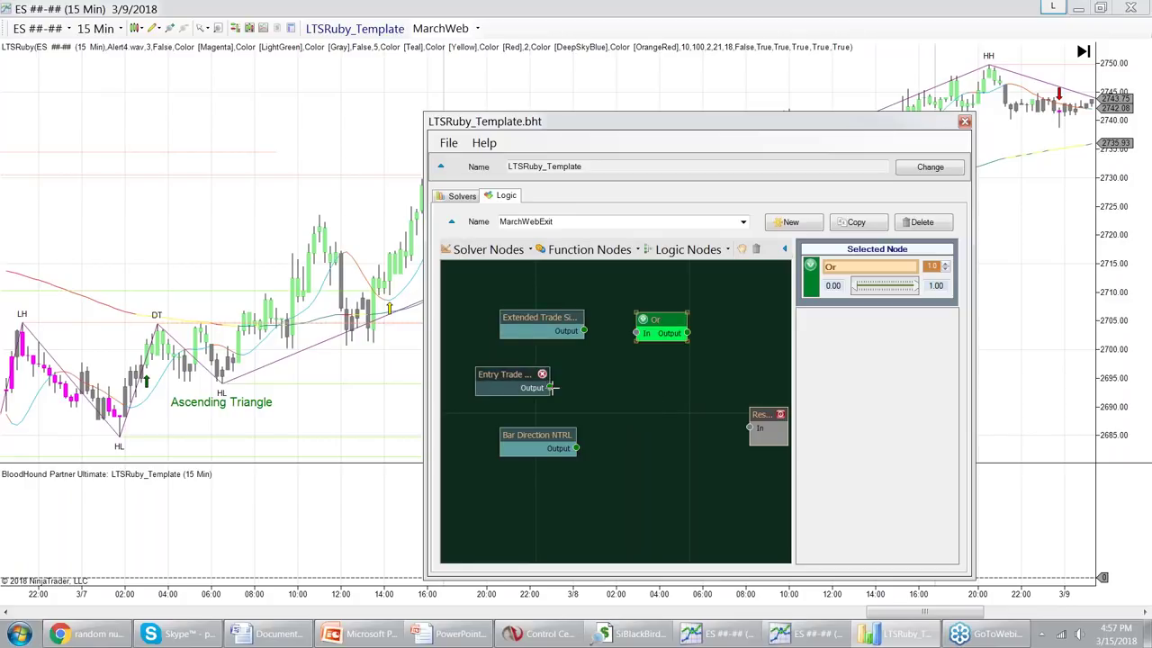
{"action": "left_click_drag", "start_coordinate": [584, 331], "coordinate": [639, 333]}
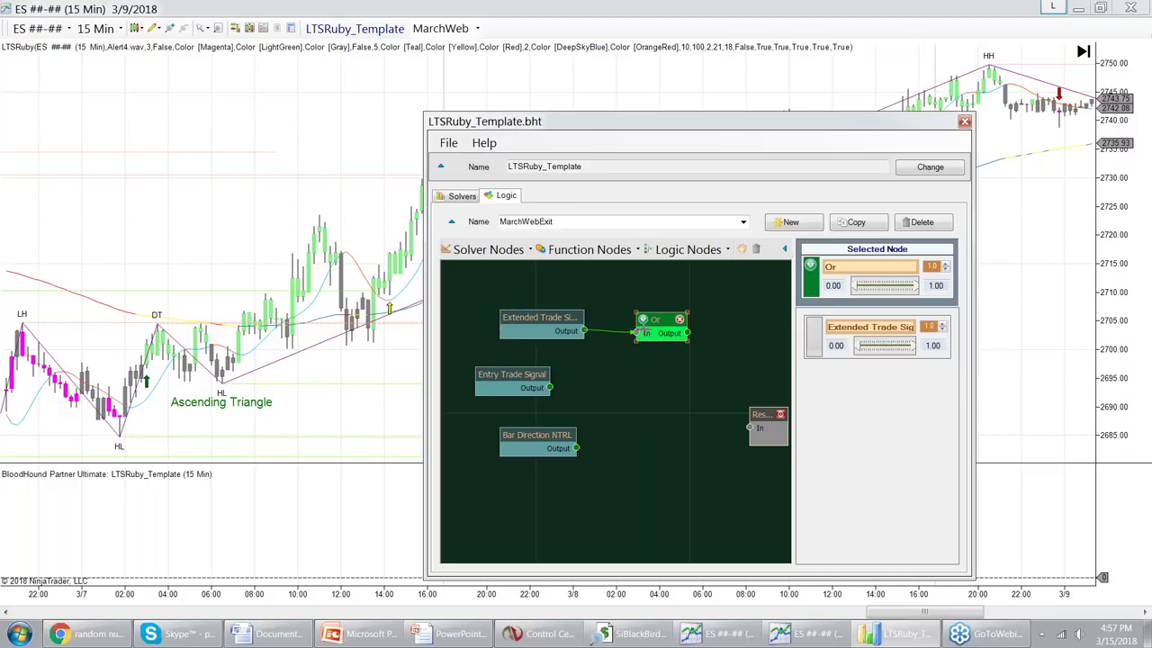
{"action": "left_click_drag", "start_coordinate": [551, 387], "coordinate": [636, 391]}
Reposition the result and Bar Direction NTRL nodes, and review the gray neutral bars on the chart up to 3/12
{"action": "left_click_drag", "start_coordinate": [757, 415], "coordinate": [736, 378]}
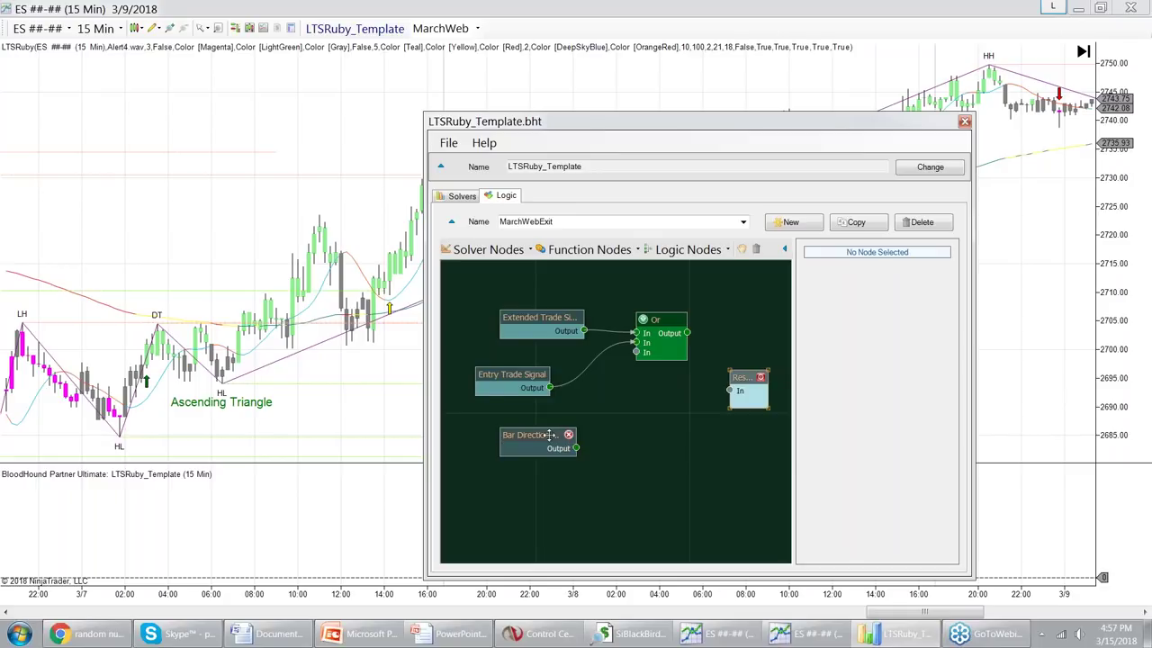
{"action": "left_click_drag", "start_coordinate": [549, 435], "coordinate": [527, 434]}
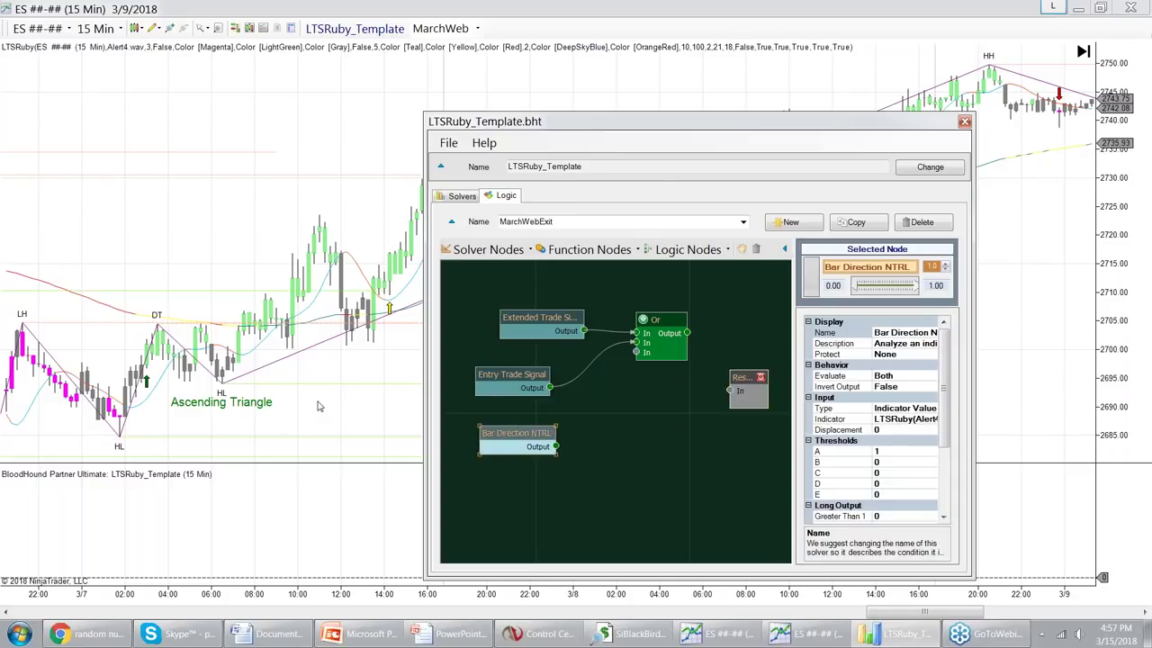
{"action": "left_click", "coordinate": [317, 406]}
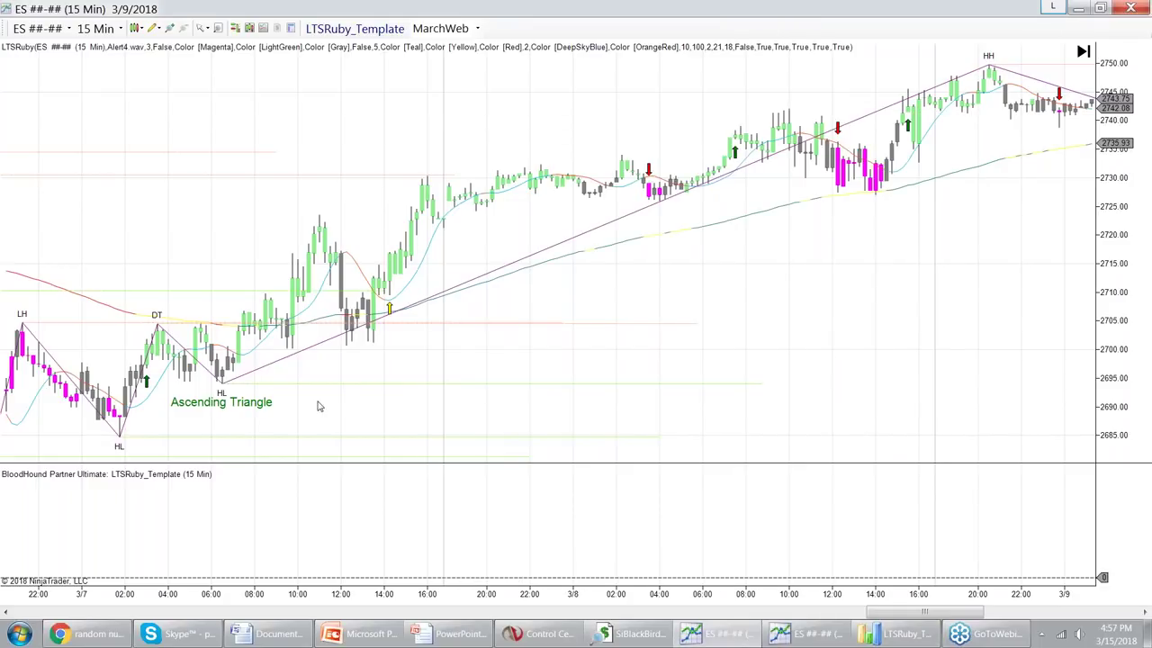
{"action": "scroll", "coordinate": [756, 307], "scroll_direction": "down", "scroll_amount": 10}
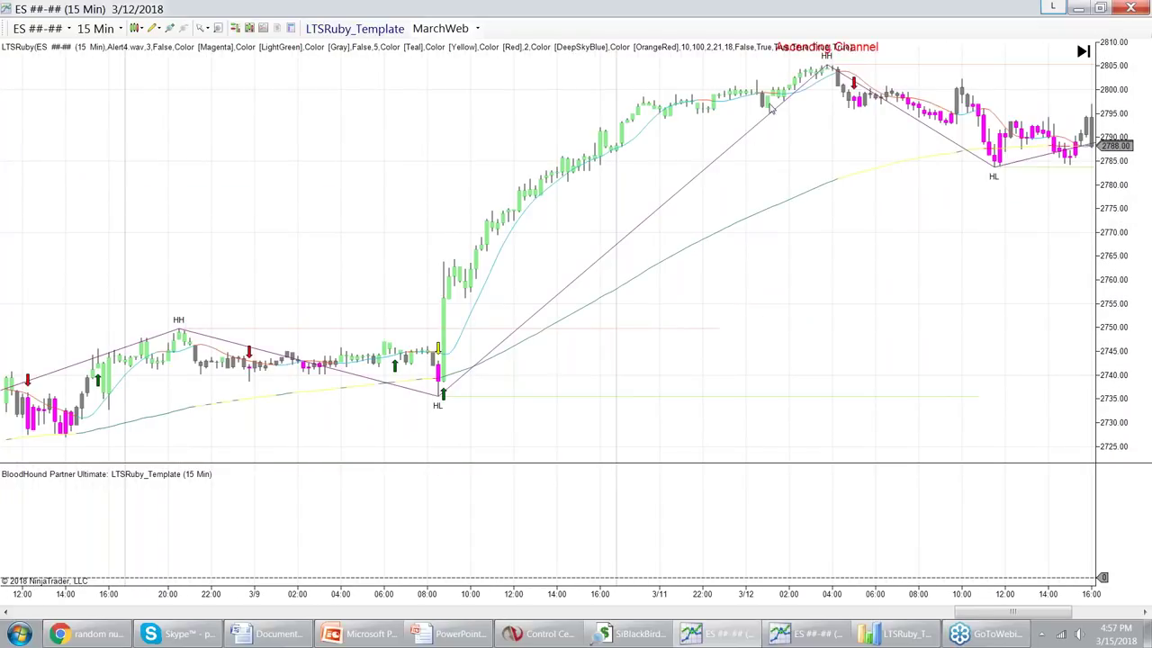
{"action": "scroll", "coordinate": [774, 153], "scroll_direction": "down", "scroll_amount": 3}
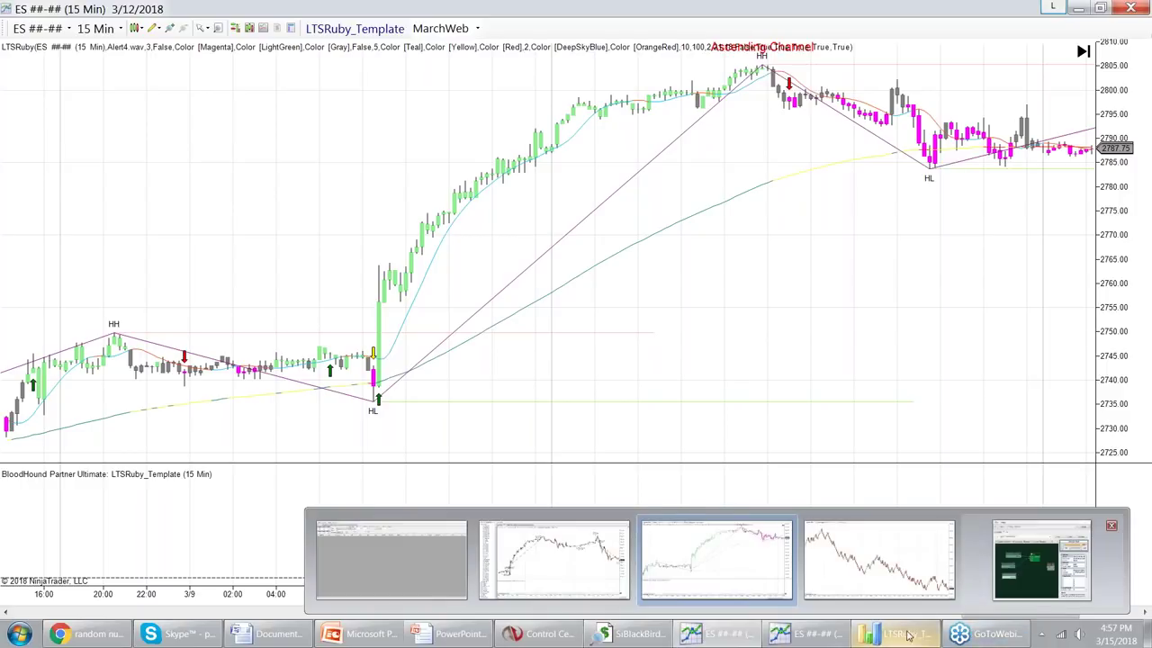
Wire Bar Direction NTRL into the Or node, connect Or to the result, tidy the node layout, and close the template window
{"action": "left_click", "coordinate": [355, 28]}
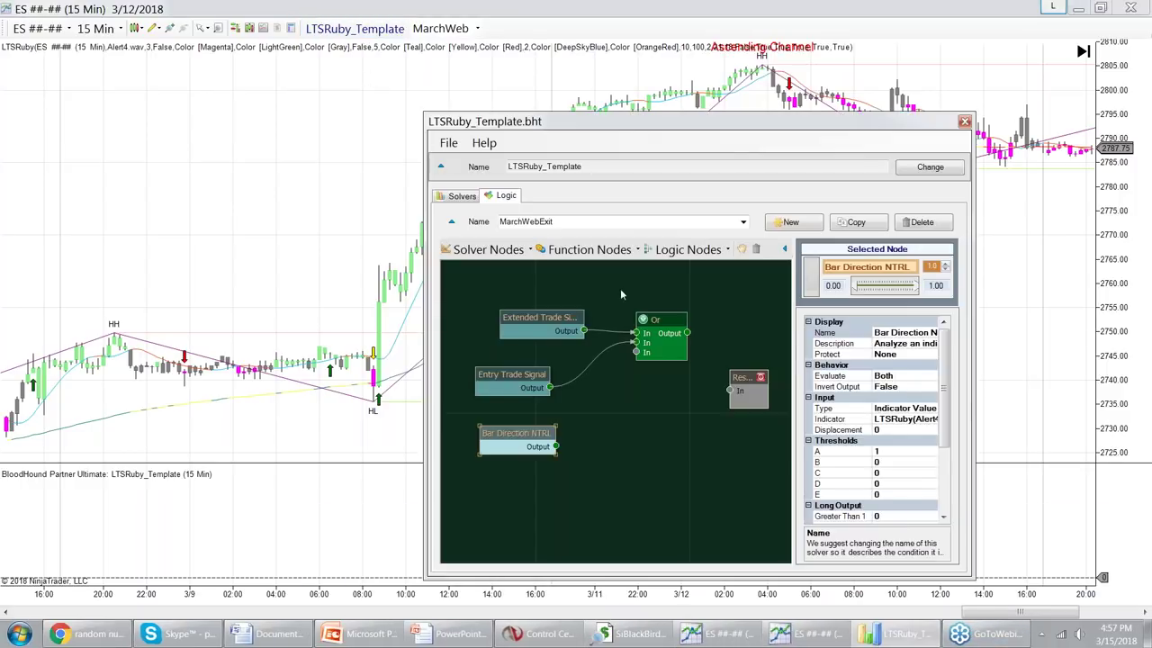
{"action": "mouse_move", "coordinate": [558, 446]}
{"action": "left_mouse_down"}
{"action": "mouse_move", "coordinate": [637, 351]}
{"action": "mouse_move", "coordinate": [712, 362]}
{"action": "mouse_move", "coordinate": [738, 390]}
{"action": "left_mouse_up"}
{"action": "left_click_drag", "start_coordinate": [646, 319], "coordinate": [646, 370]}
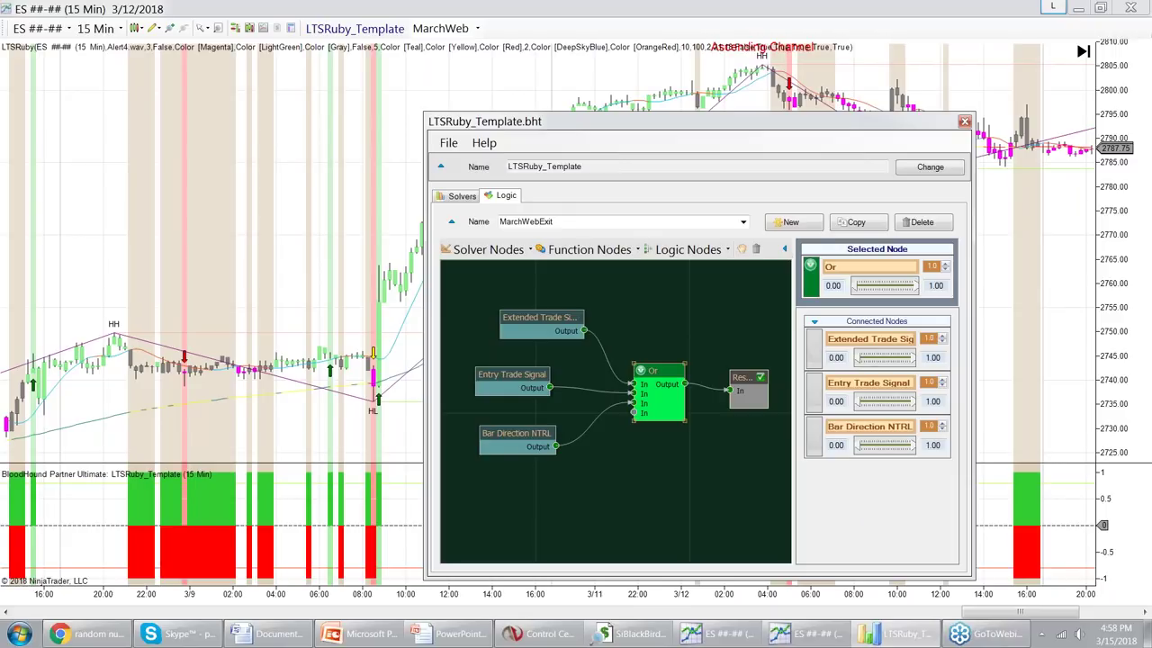
{"action": "left_click_drag", "start_coordinate": [542, 313], "coordinate": [504, 307]}
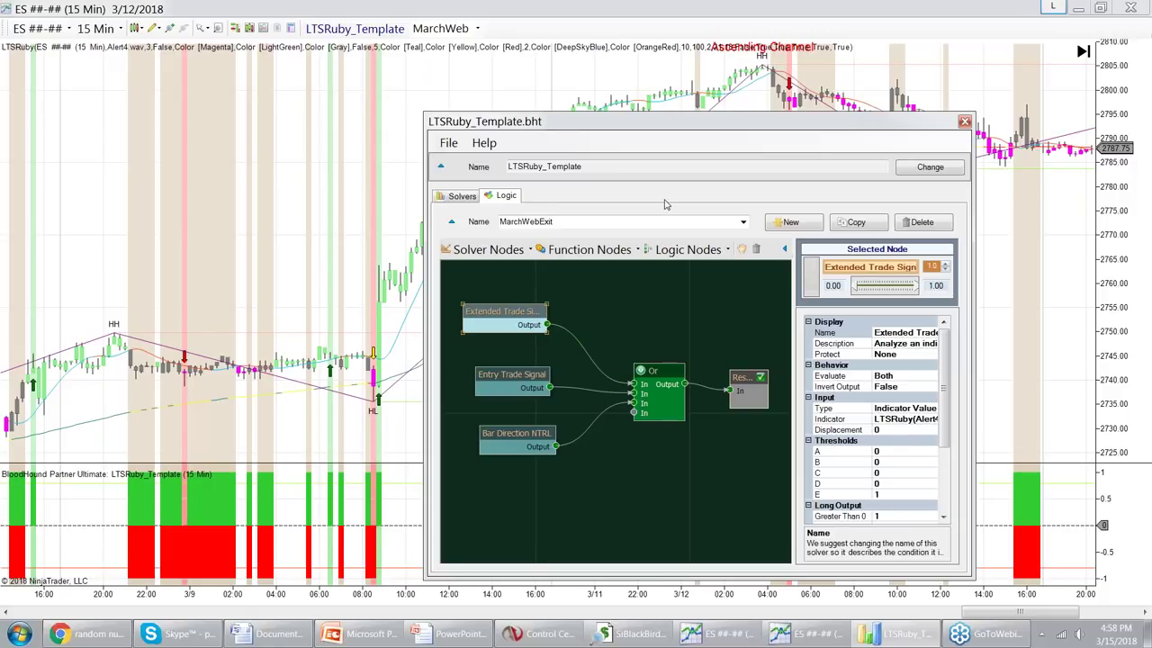
{"action": "left_click", "coordinate": [963, 123]}
Switch to the Control Center, open a new Strategy Analyzer, and maximize its window
{"action": "left_click", "coordinate": [576, 634]}
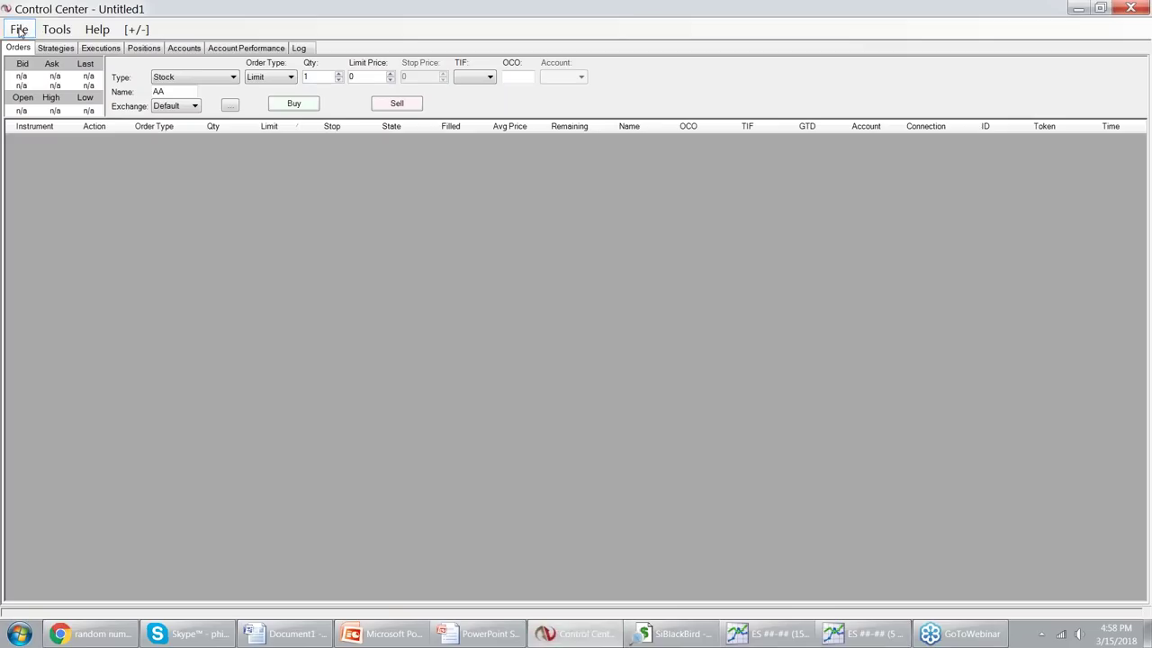
{"action": "left_click", "coordinate": [20, 29]}
{"action": "mouse_move", "coordinate": [54, 48]}
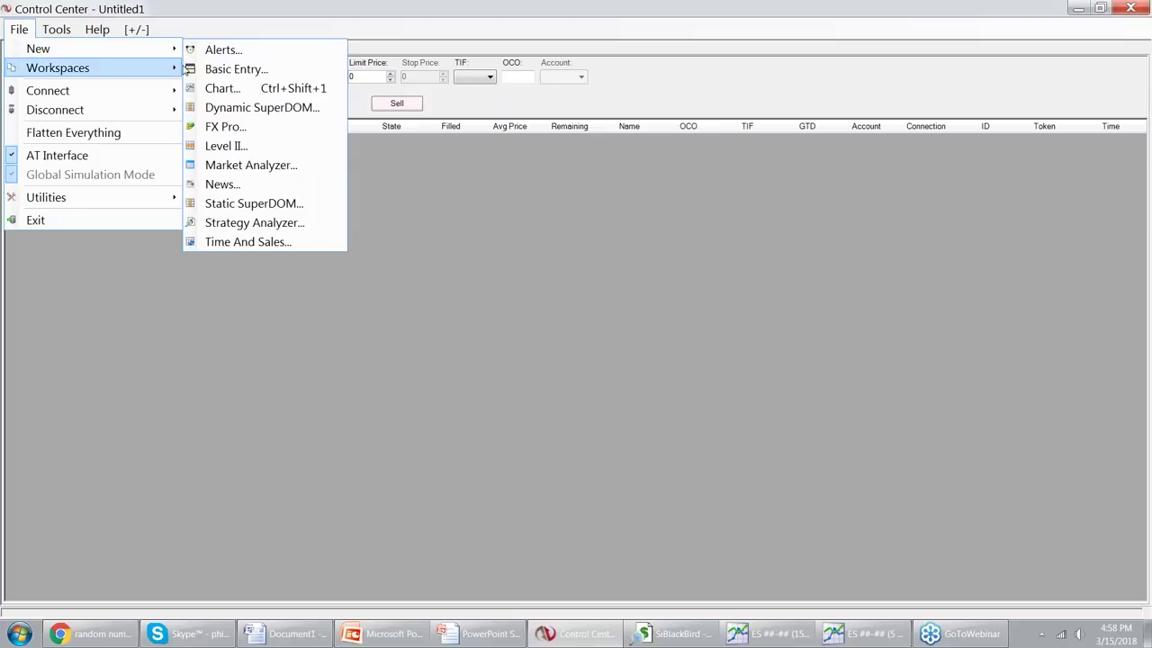
{"action": "left_click", "coordinate": [277, 226]}
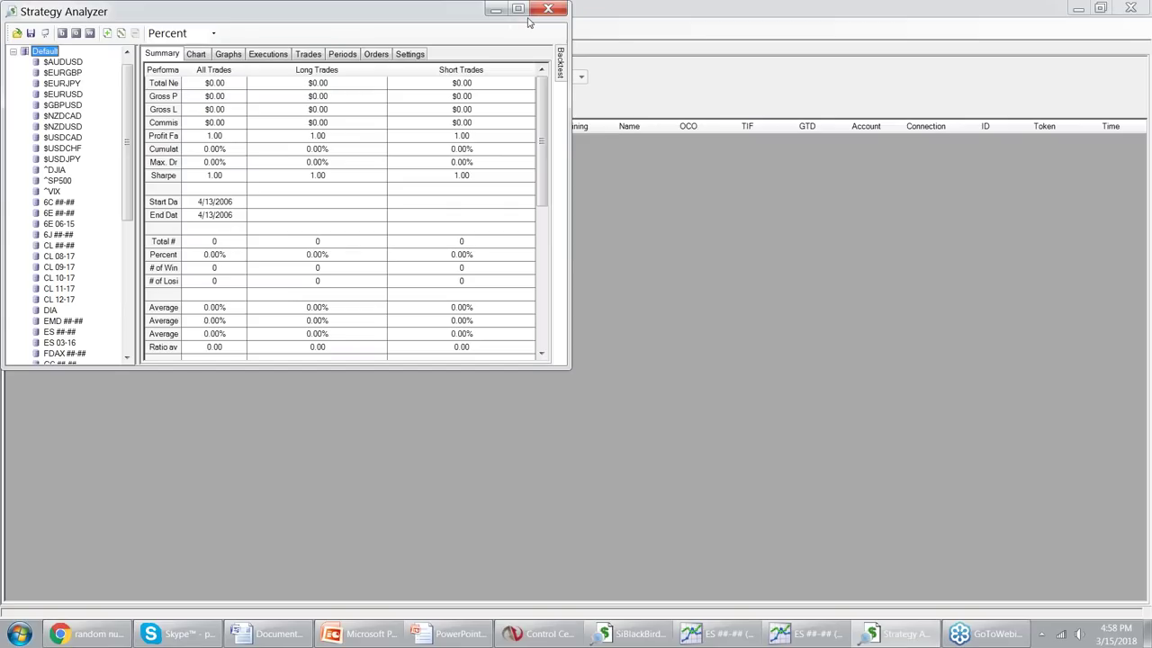
{"action": "left_click", "coordinate": [519, 9]}
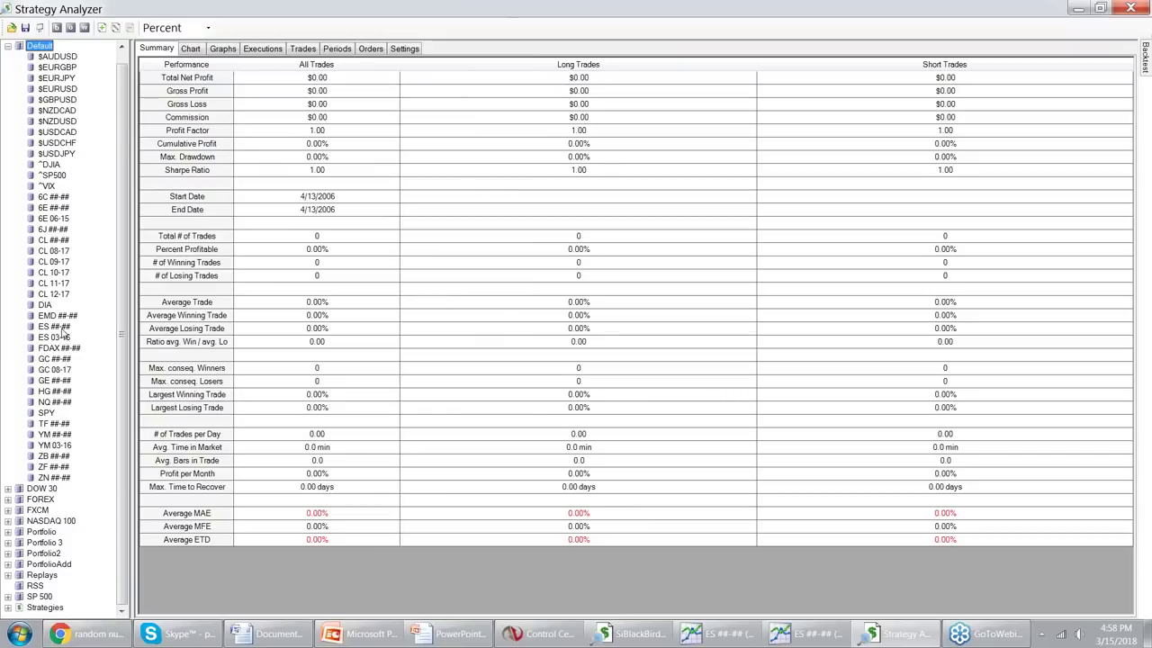
Set up a backtest for ES ##-## with the SiBlackBird strategy and open its BlackBird settings
{"action": "left_click", "coordinate": [56, 325]}
{"action": "right_click", "coordinate": [58, 326]}
{"action": "left_click", "coordinate": [78, 335]}
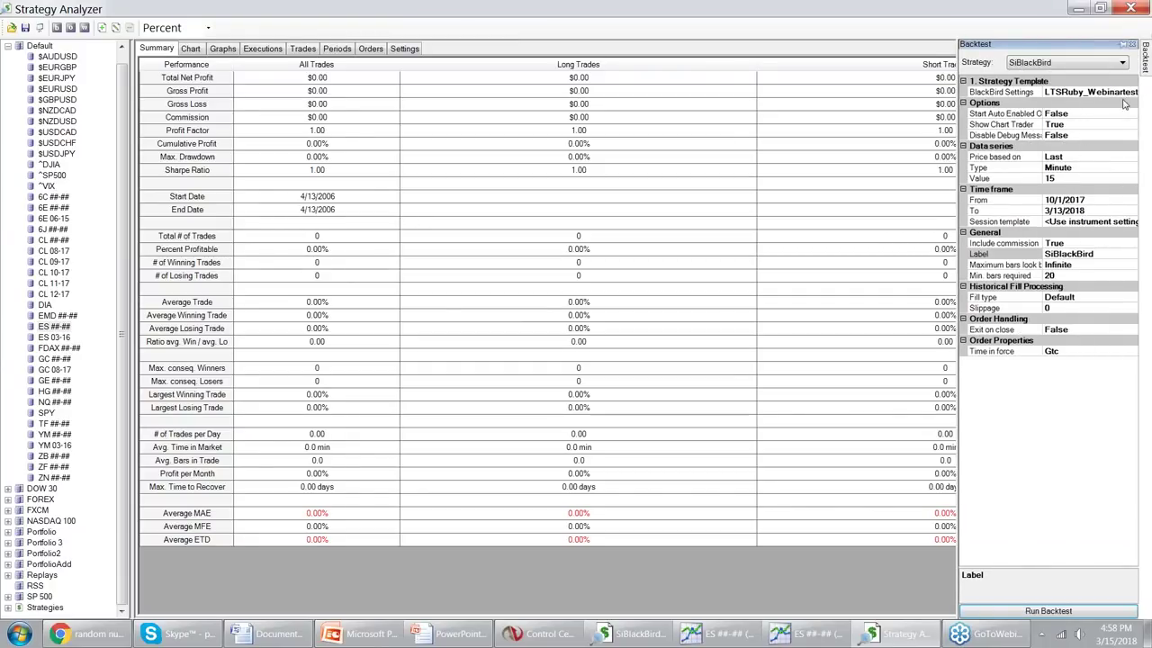
{"action": "left_click", "coordinate": [1129, 93]}
{"action": "left_click", "coordinate": [1104, 65]}
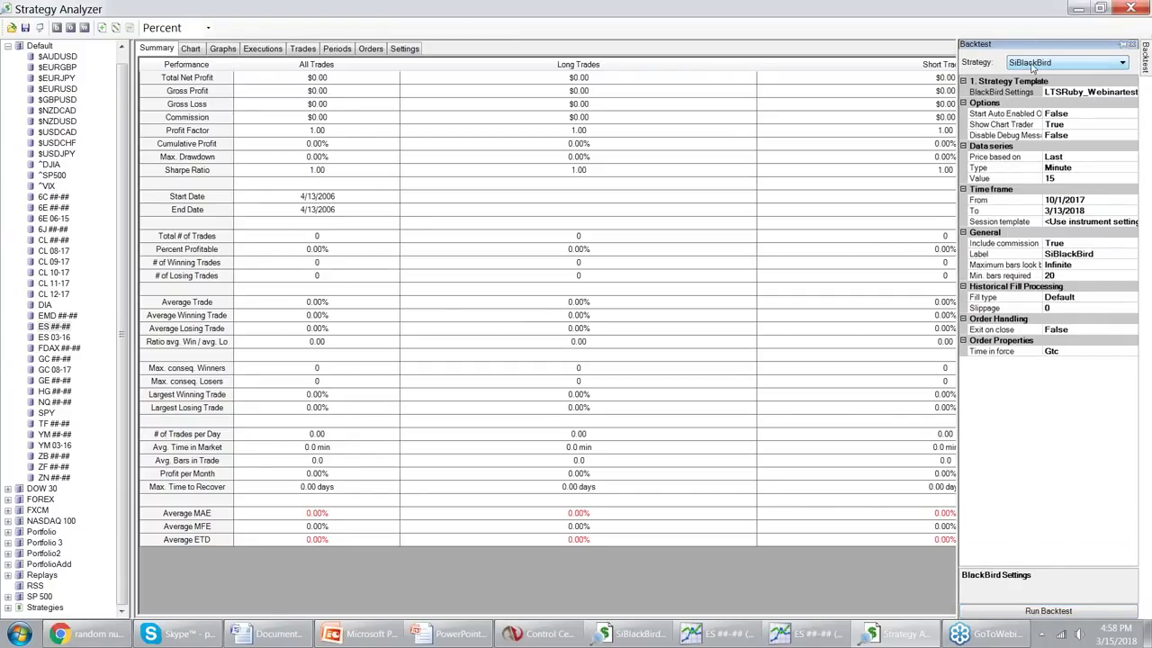
{"action": "left_click", "coordinate": [1127, 94]}
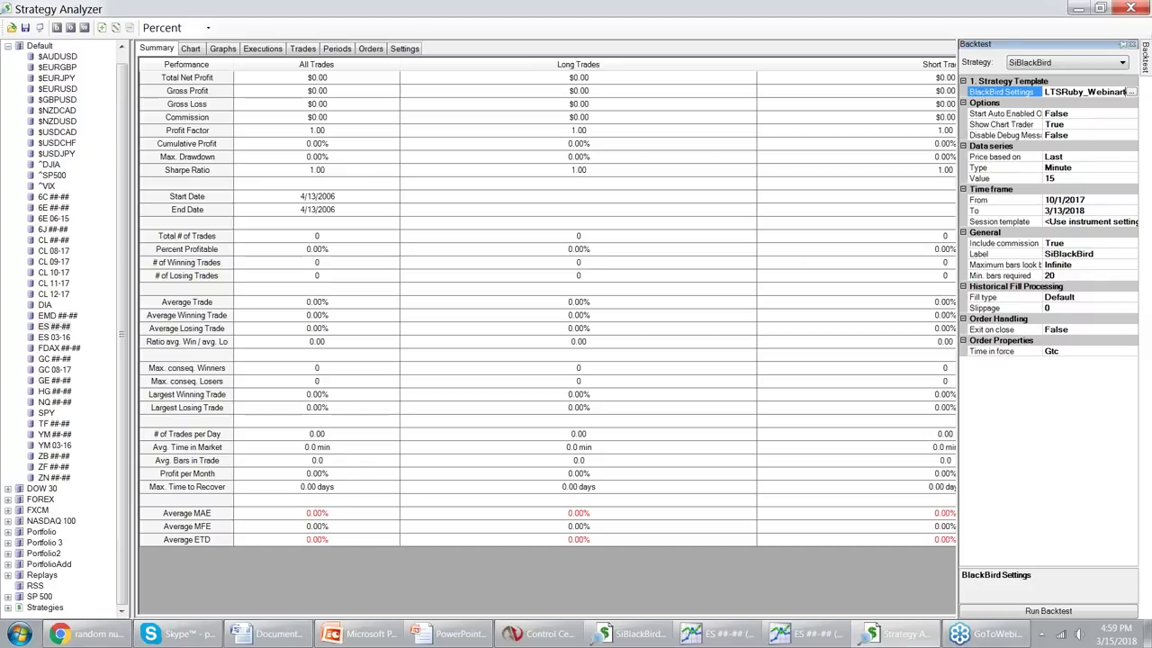
{"action": "left_click", "coordinate": [1133, 95]}
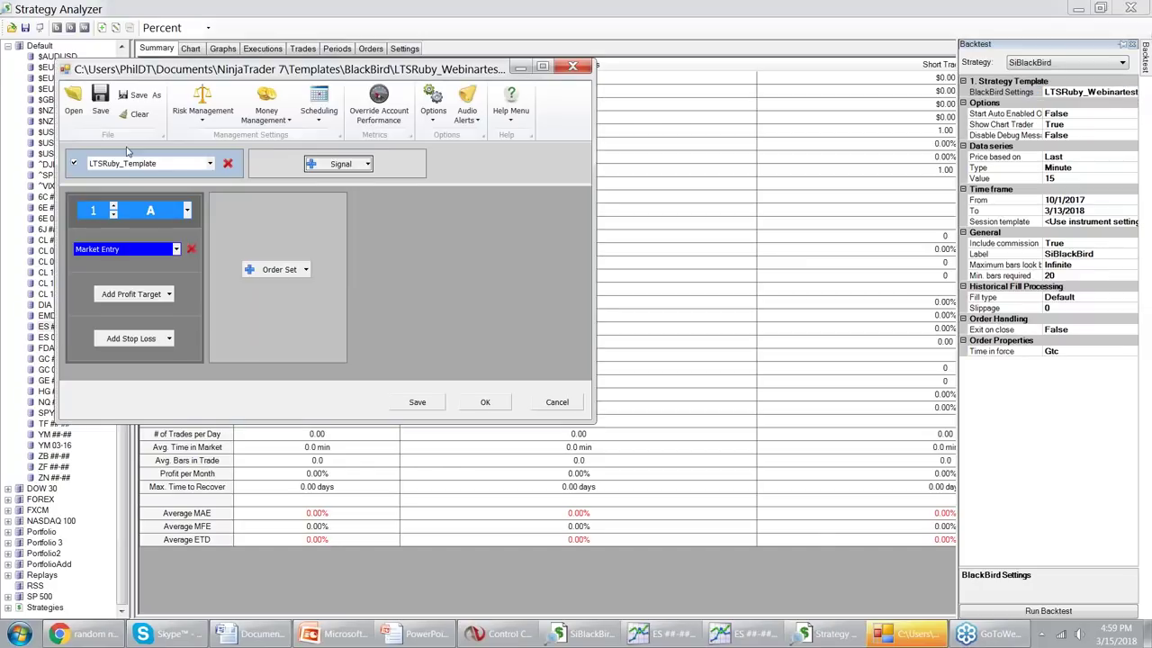
Inspect the LTSRuby_Template signal's entry and exit templates, appearance options, and thresholds in the BlackBird settings
{"action": "left_click_drag", "start_coordinate": [320, 72], "coordinate": [402, 91]}
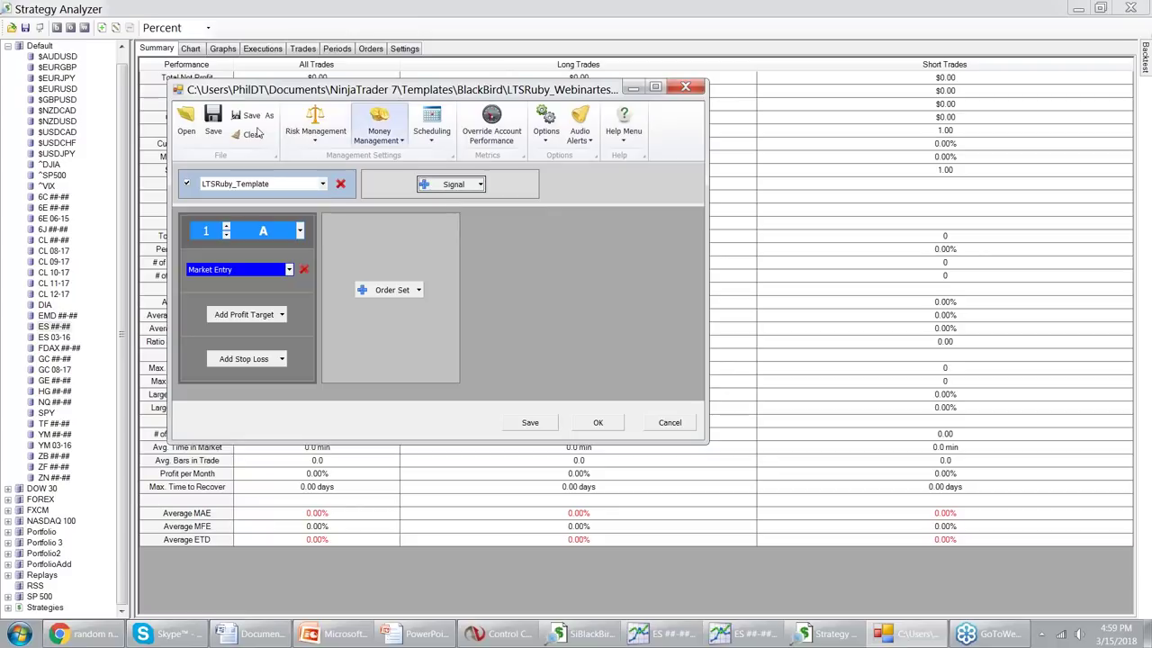
{"action": "left_click", "coordinate": [324, 186]}
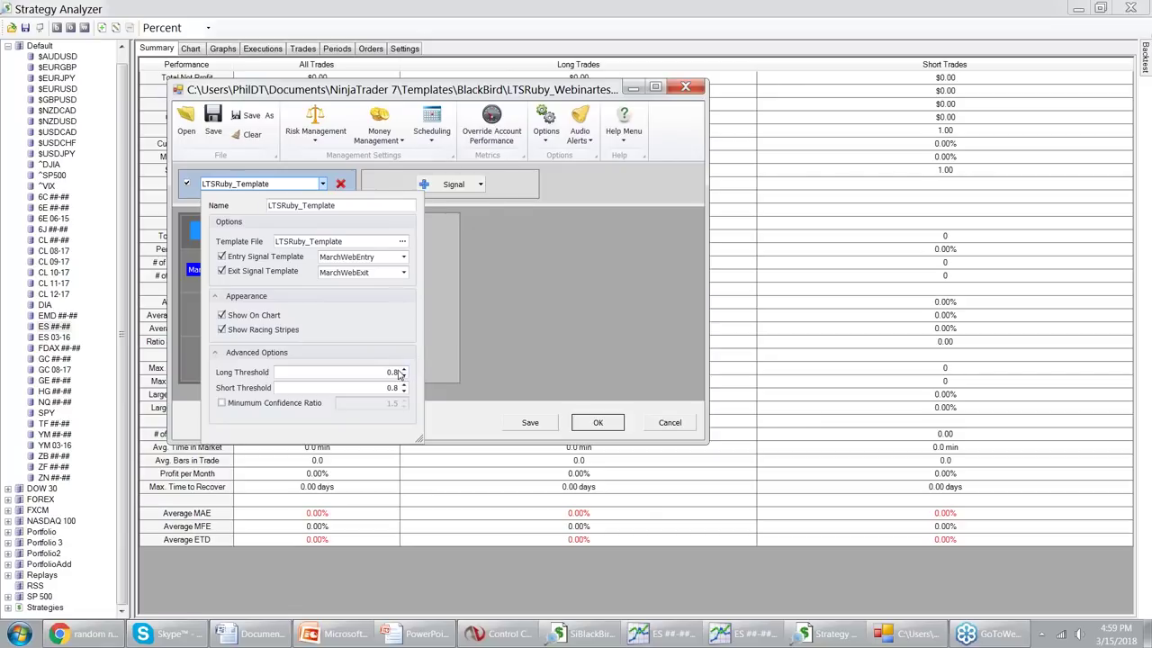
{"action": "left_click", "coordinate": [517, 349]}
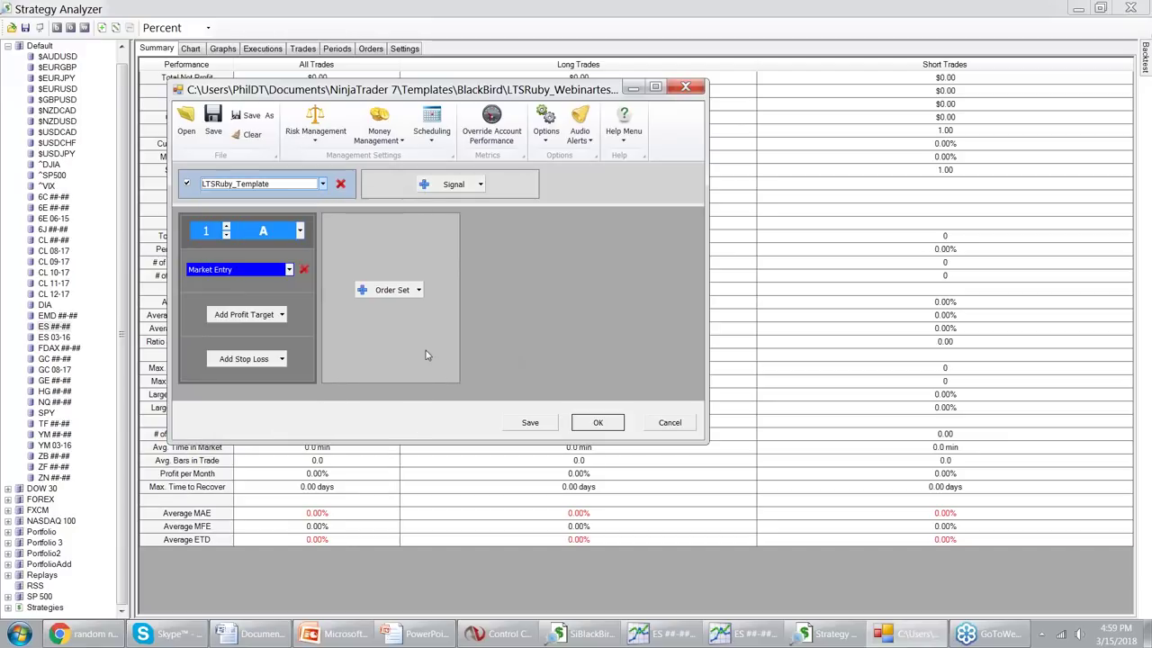
Review the order set's profit target and stop loss options and the scheduling settings, and close the BlackBird settings without saving
{"action": "left_click", "coordinate": [284, 315]}
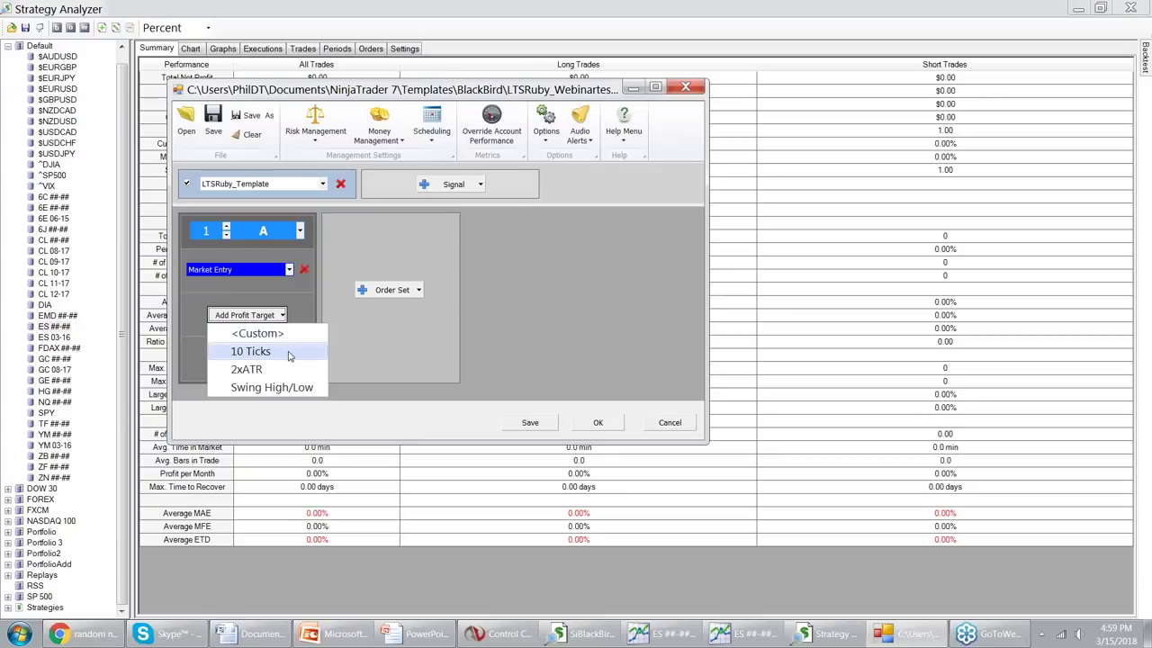
{"action": "left_click", "coordinate": [290, 353]}
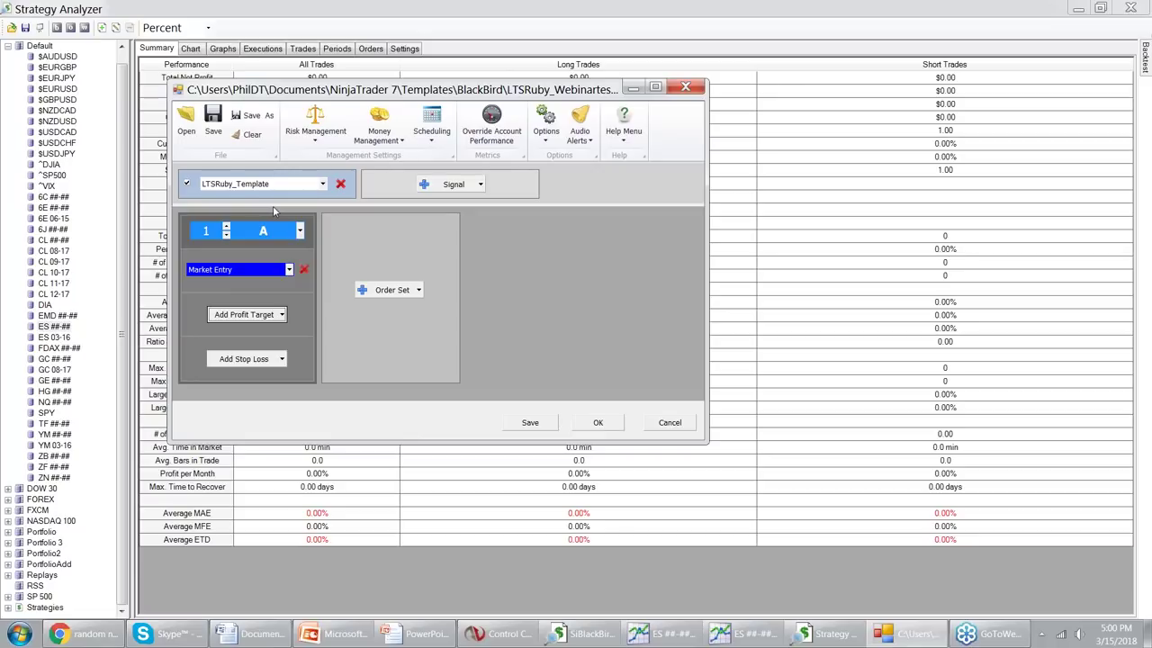
{"action": "left_click", "coordinate": [282, 315]}
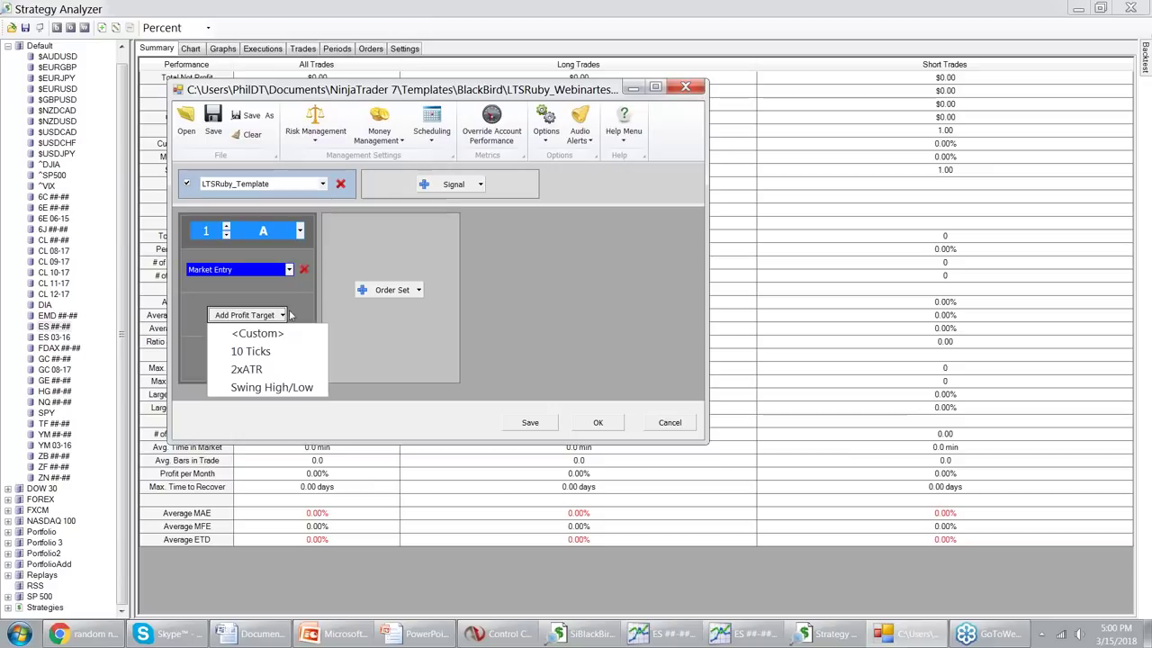
{"action": "left_click", "coordinate": [283, 316]}
{"action": "left_click", "coordinate": [282, 359]}
{"action": "left_click", "coordinate": [297, 347]}
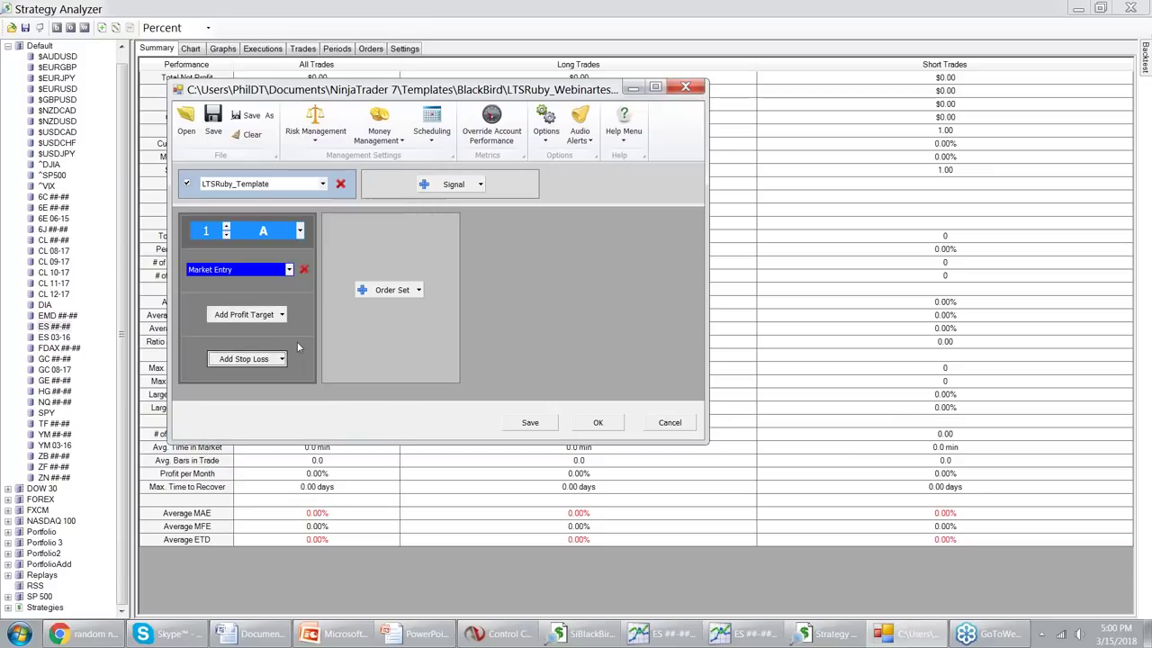
{"action": "left_click", "coordinate": [434, 144]}
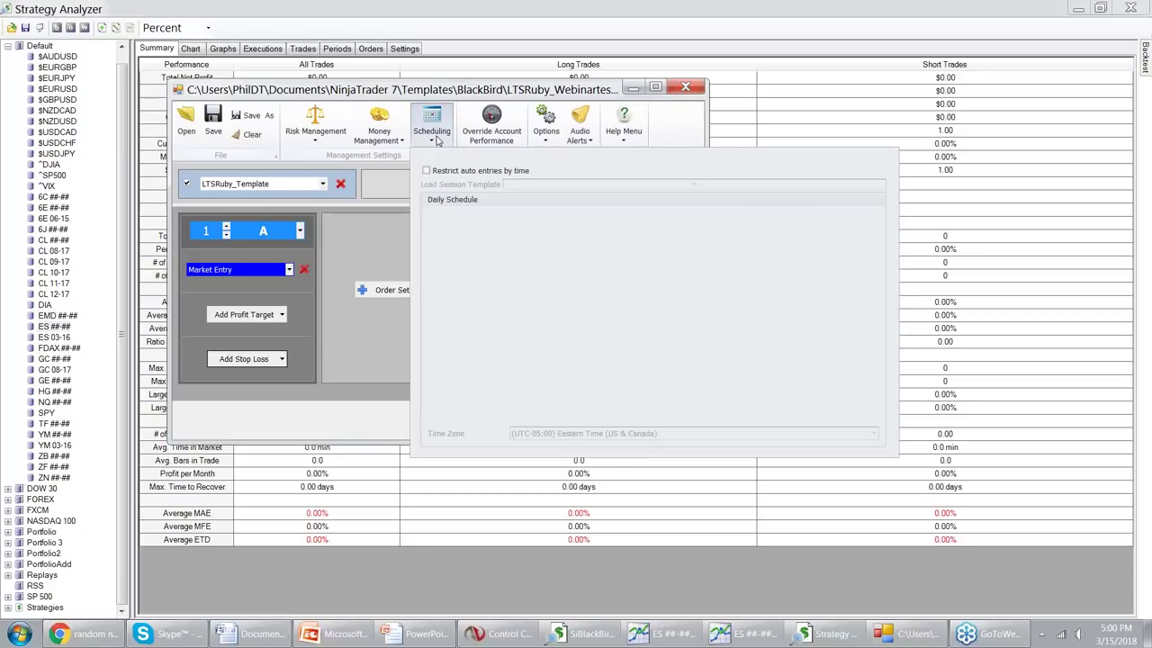
{"action": "left_click", "coordinate": [392, 184]}
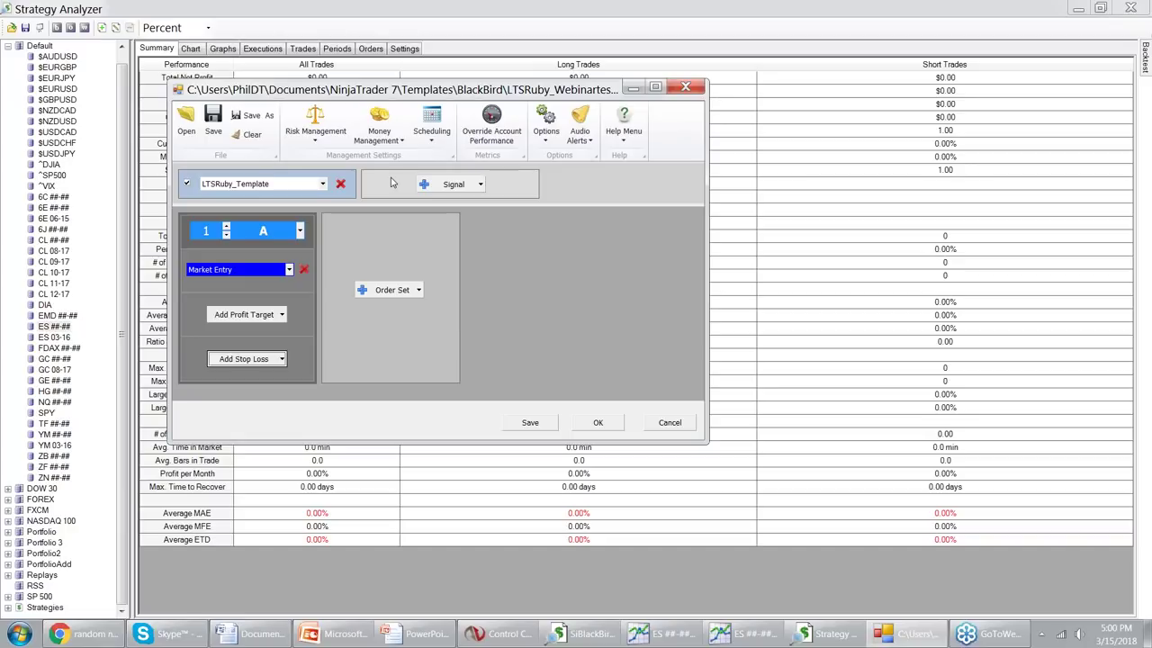
{"action": "left_click", "coordinate": [667, 431]}
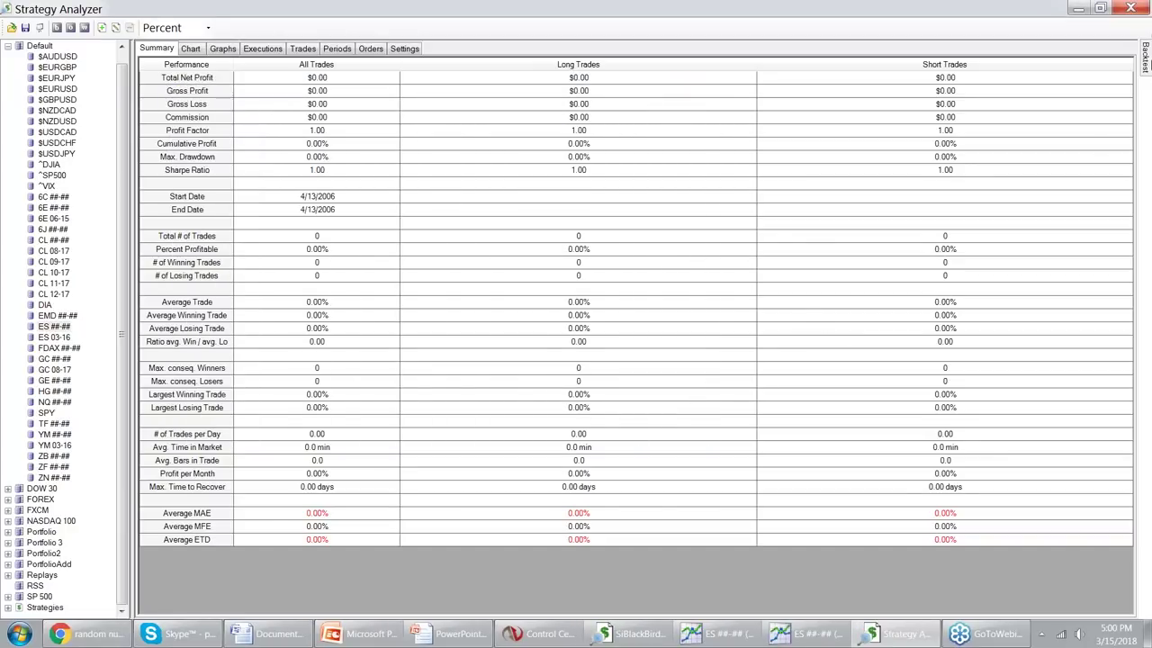
Run the SiBlackBird backtest on 15-minute ES ##-## data from 10/1/2017 to 3/13/2018 and display the cumulative profit graph
{"action": "mouse_move", "coordinate": [1144, 63]}
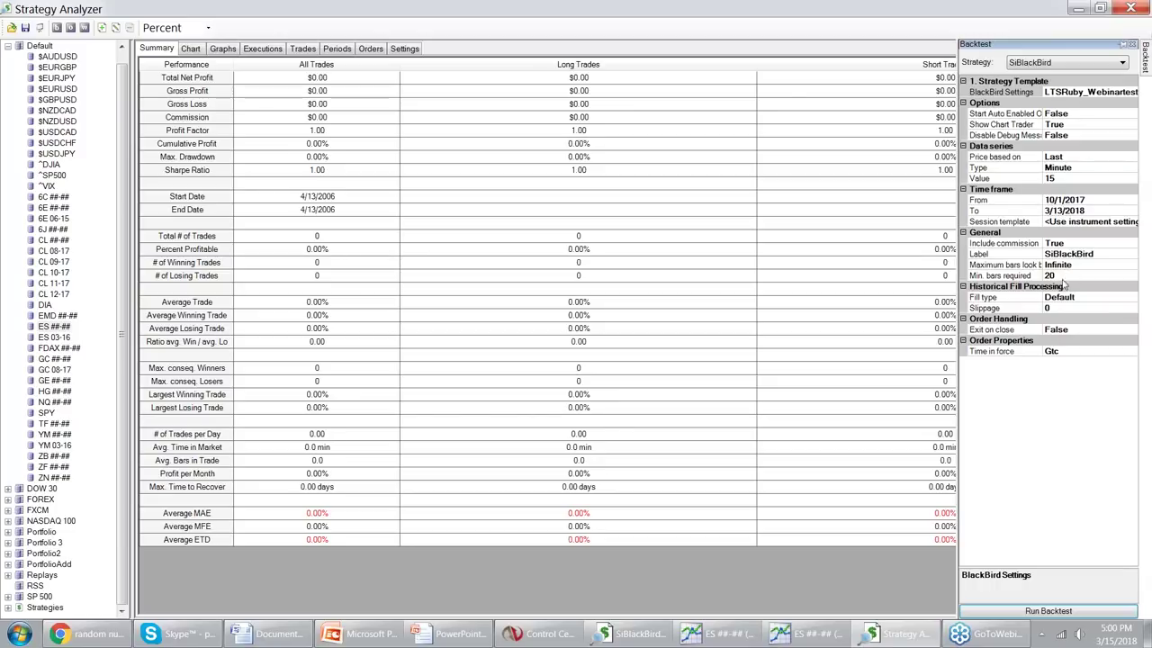
{"action": "left_click", "coordinate": [1048, 611]}
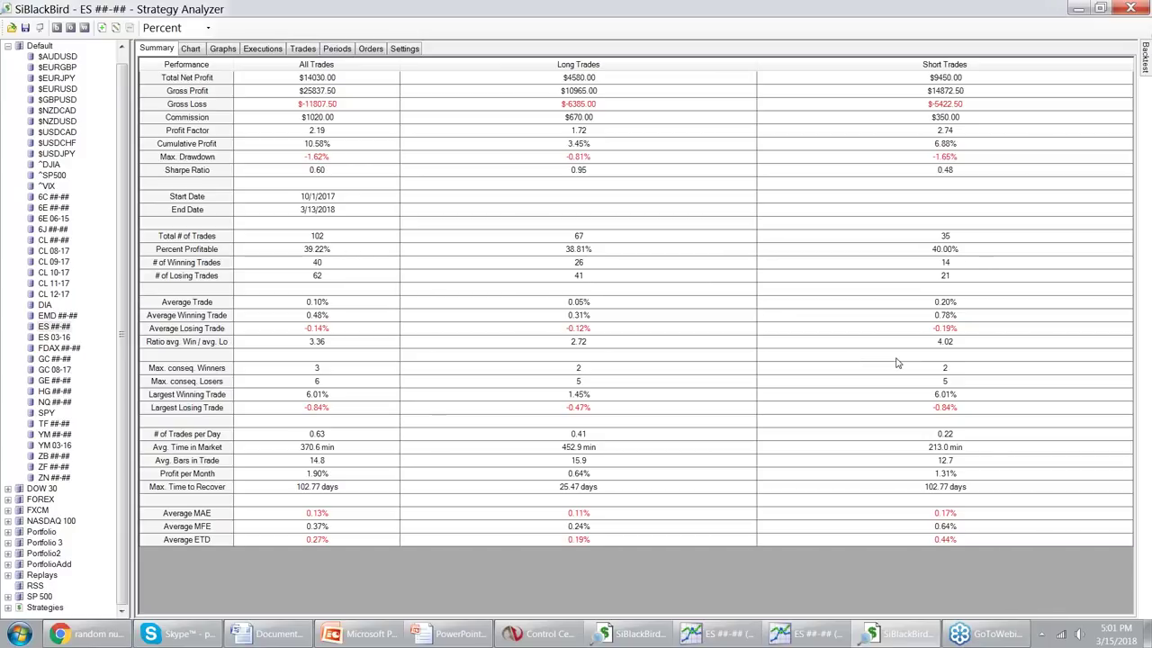
{"action": "left_click", "coordinate": [225, 48]}
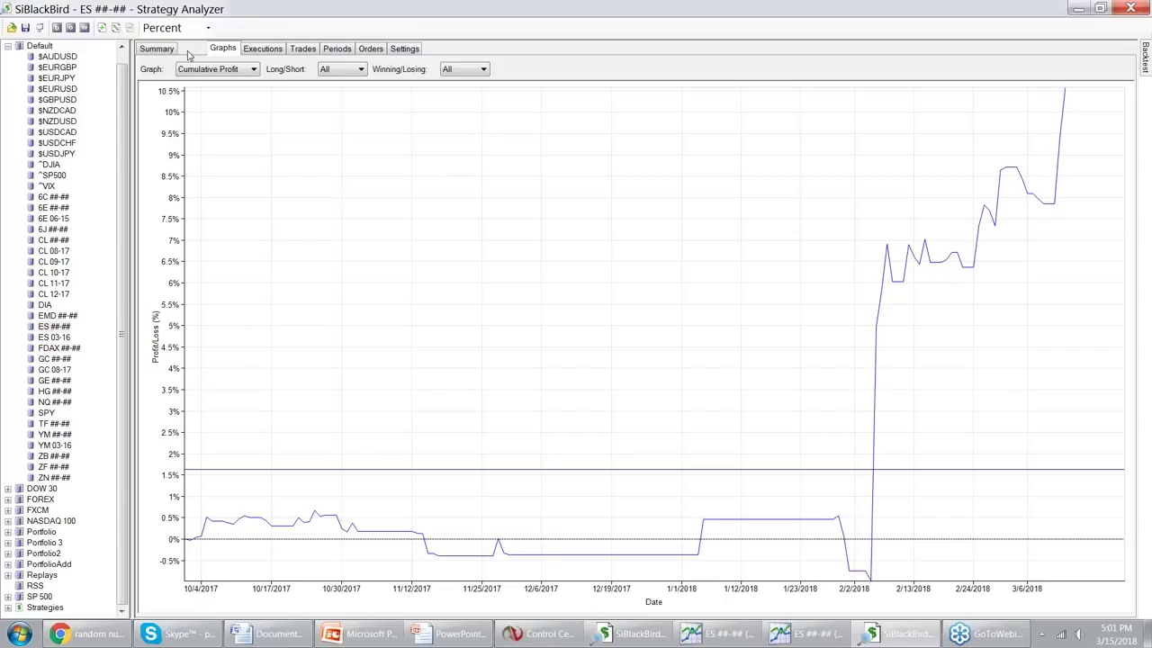
Examine the backtest's entries and exits on its price chart from 3/13 back through 3/12
{"action": "left_click", "coordinate": [190, 48]}
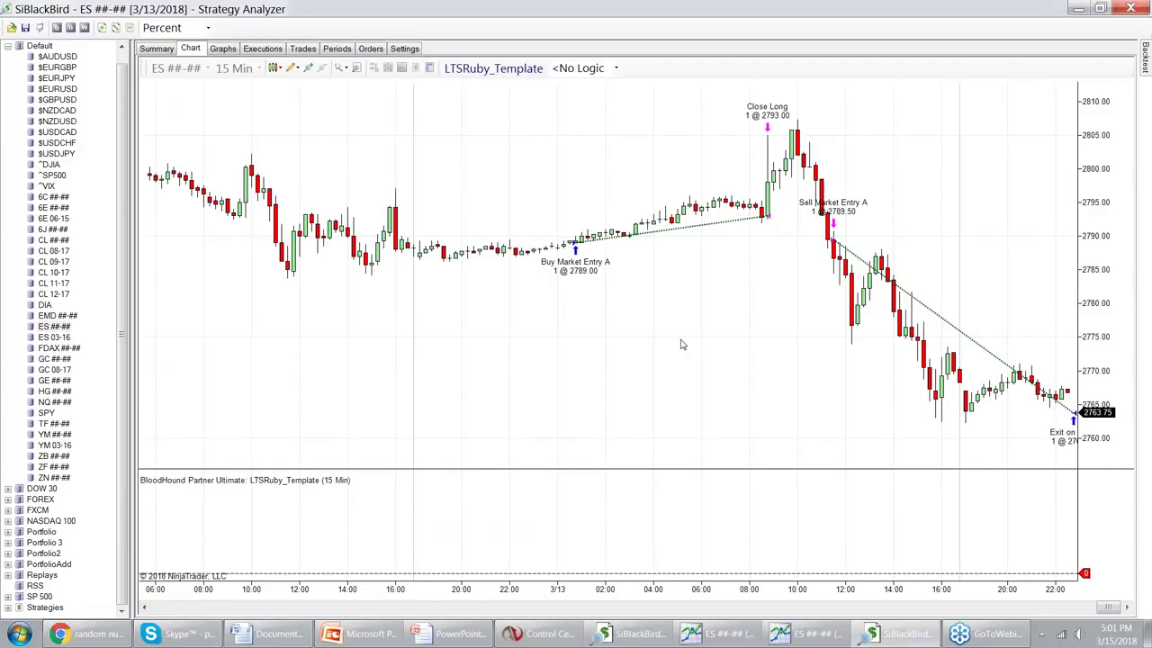
{"action": "left_click_drag", "start_coordinate": [682, 345], "coordinate": [582, 349]}
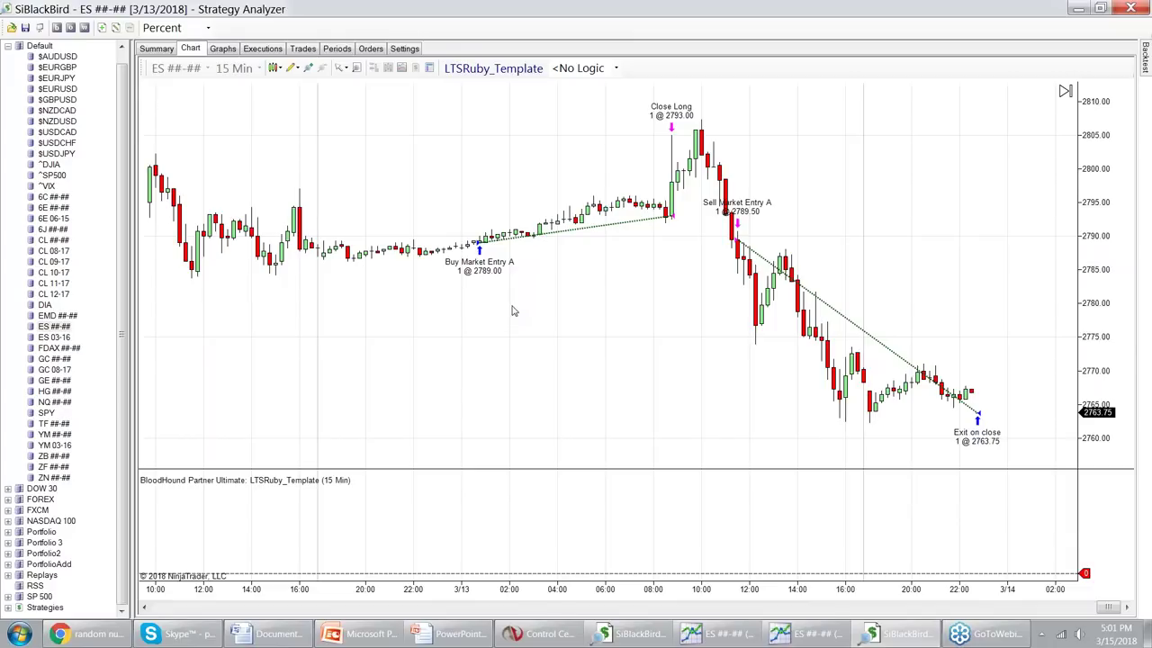
{"action": "left_click_drag", "start_coordinate": [518, 324], "coordinate": [766, 336]}
{"action": "left_click_drag", "start_coordinate": [249, 315], "coordinate": [717, 314]}
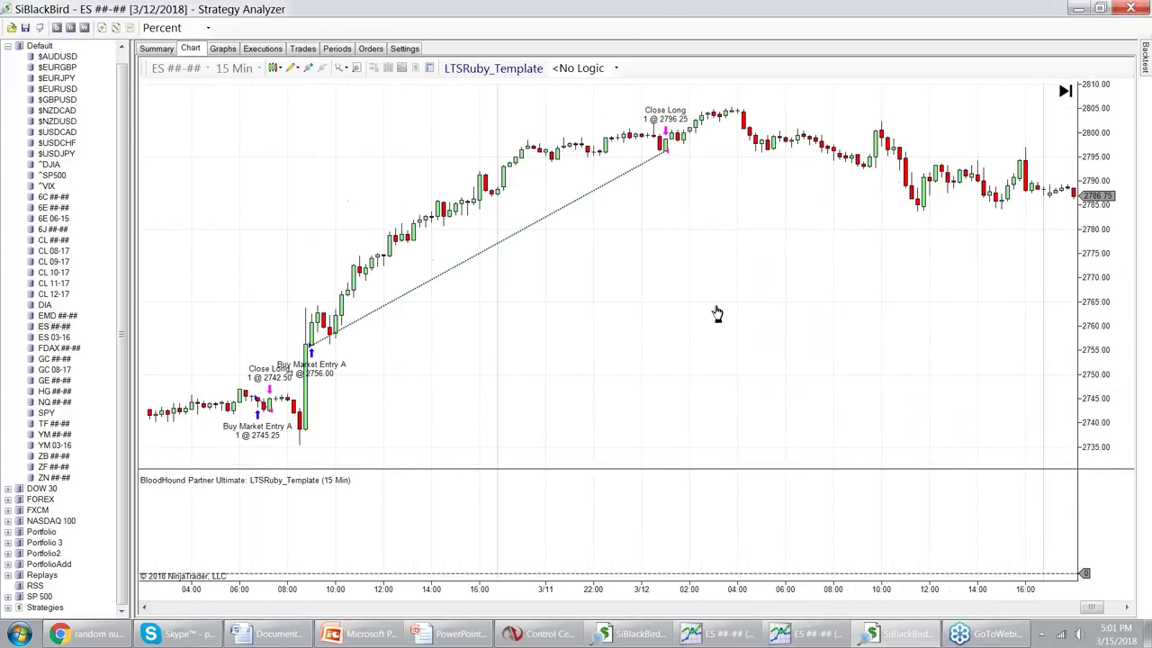
{"action": "left_click_drag", "start_coordinate": [681, 217], "coordinate": [724, 221]}
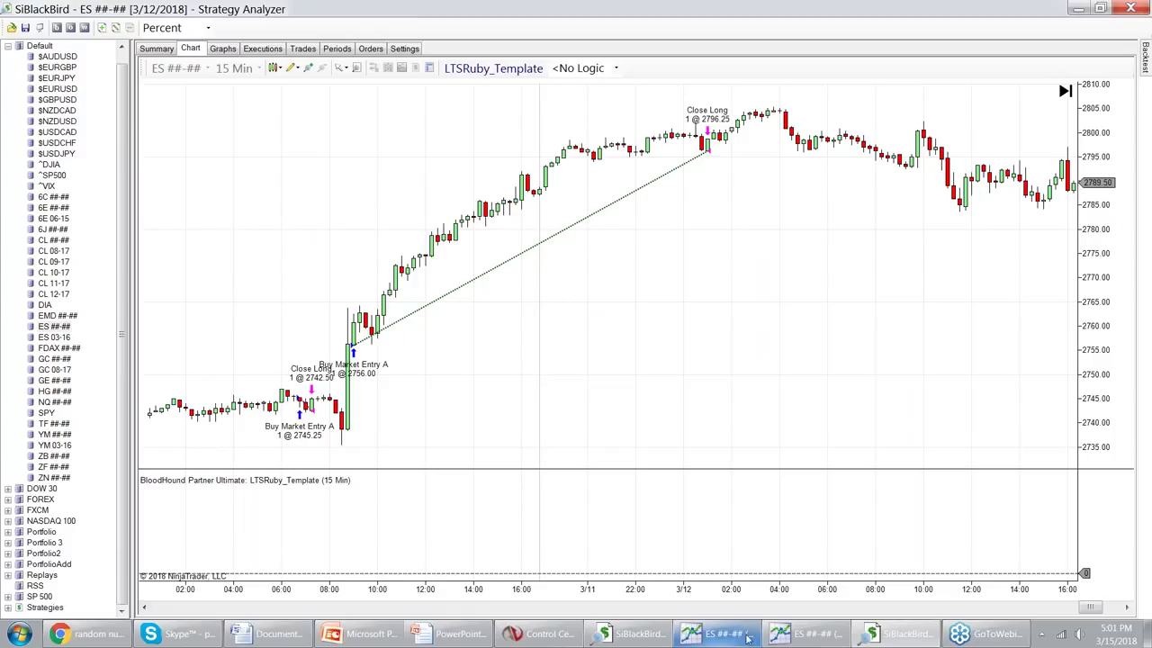
Switch the LTSRuby_Template logic to MarchWebEntry on the ES 15-minute chart, compare its entry signals, and close the template window
{"action": "left_click", "coordinate": [742, 636]}
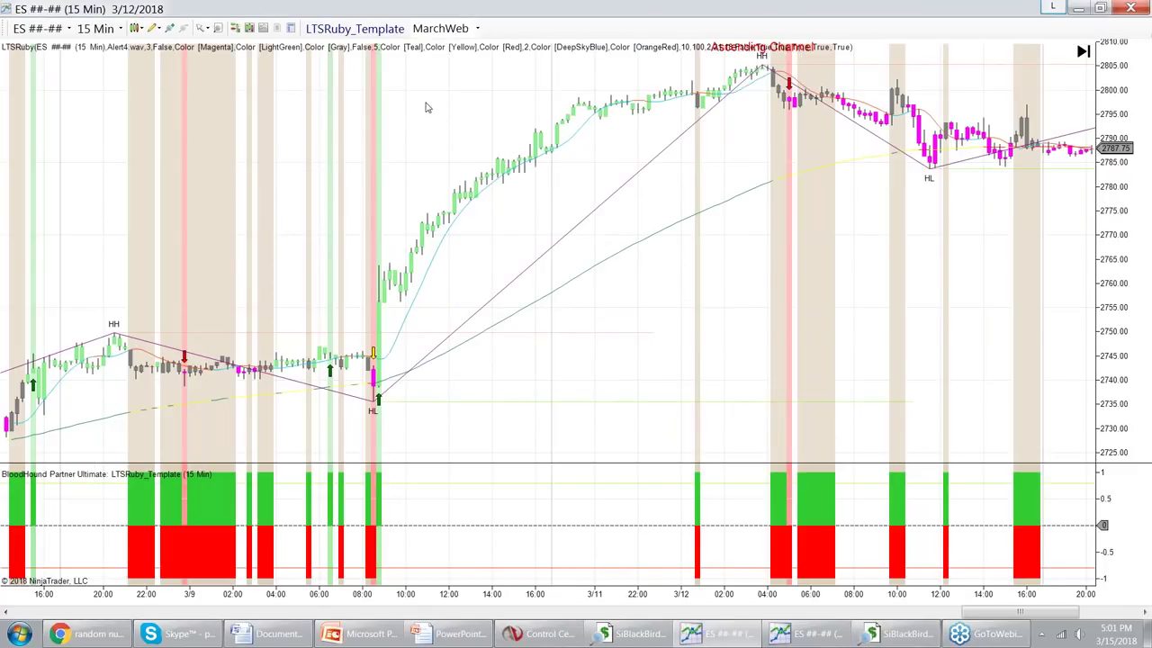
{"action": "left_click", "coordinate": [337, 28]}
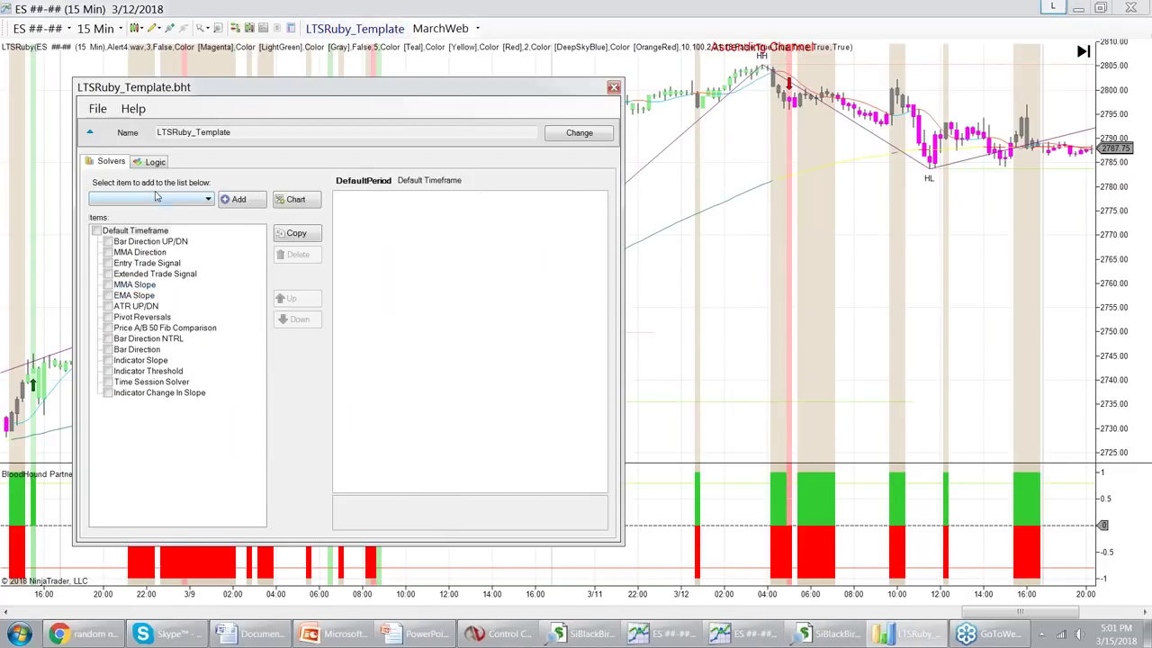
{"action": "left_click", "coordinate": [160, 162]}
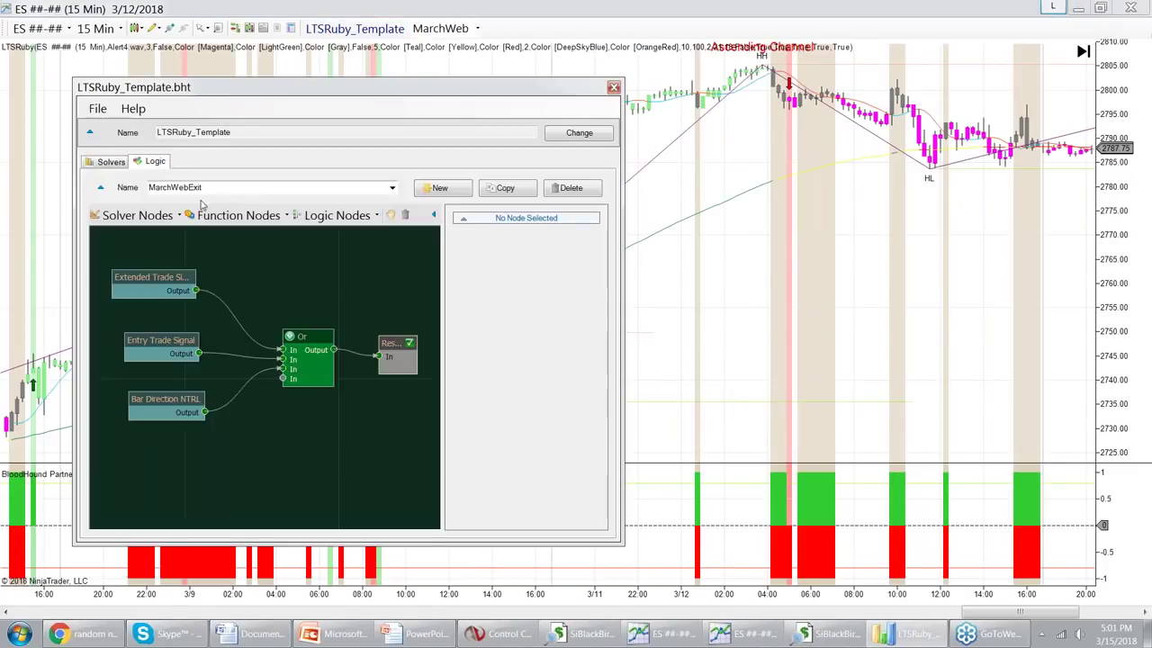
{"action": "left_click", "coordinate": [393, 187]}
{"action": "left_click", "coordinate": [259, 213]}
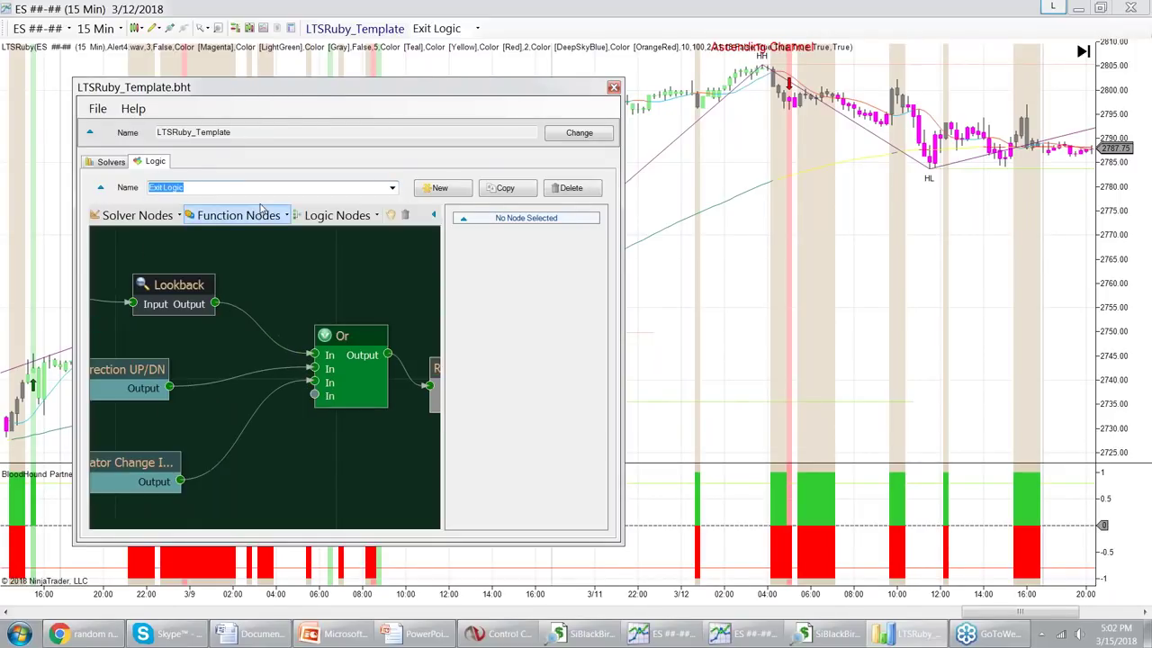
{"action": "left_click", "coordinate": [392, 188]}
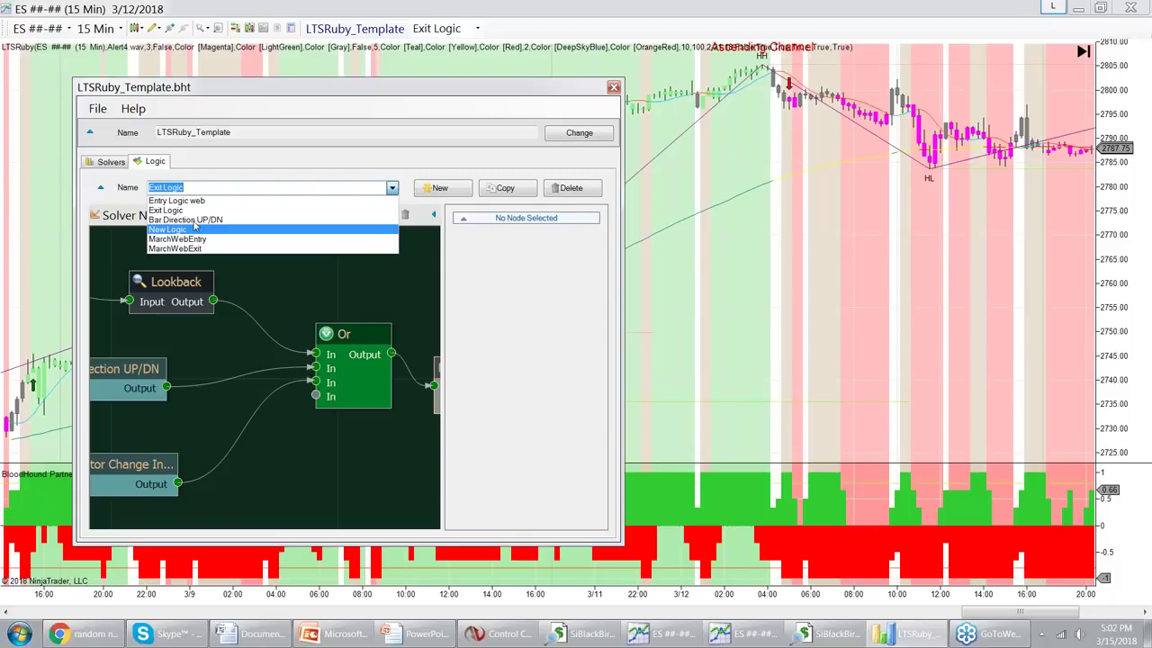
{"action": "left_click", "coordinate": [196, 239]}
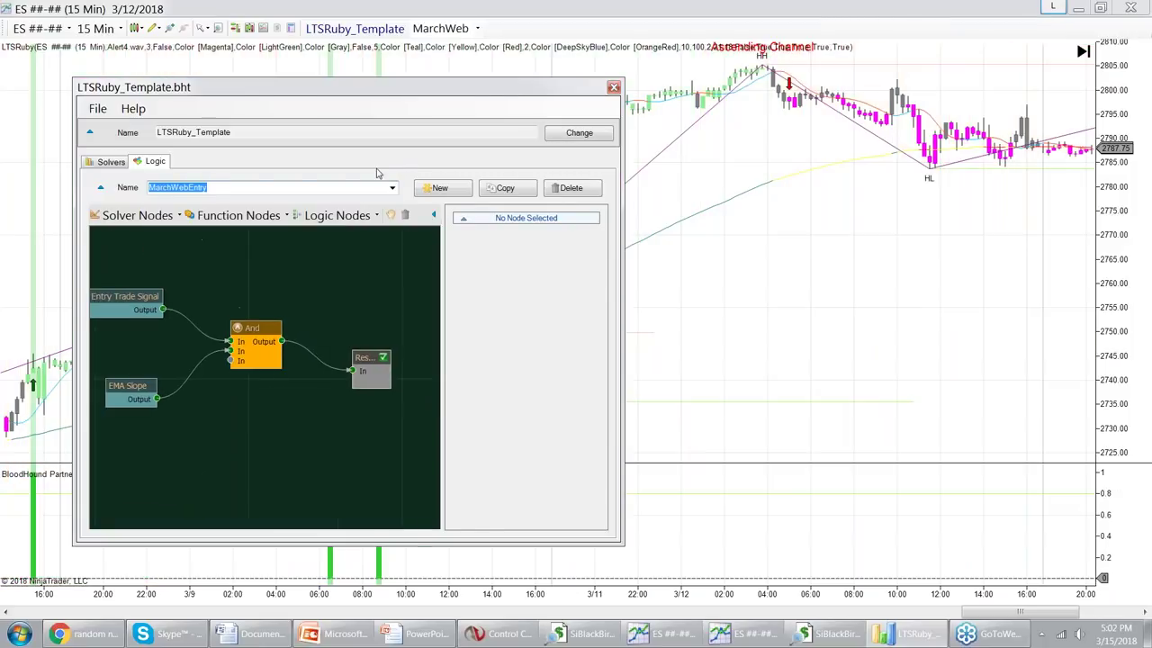
{"action": "left_click_drag", "start_coordinate": [399, 97], "coordinate": [878, 144]}
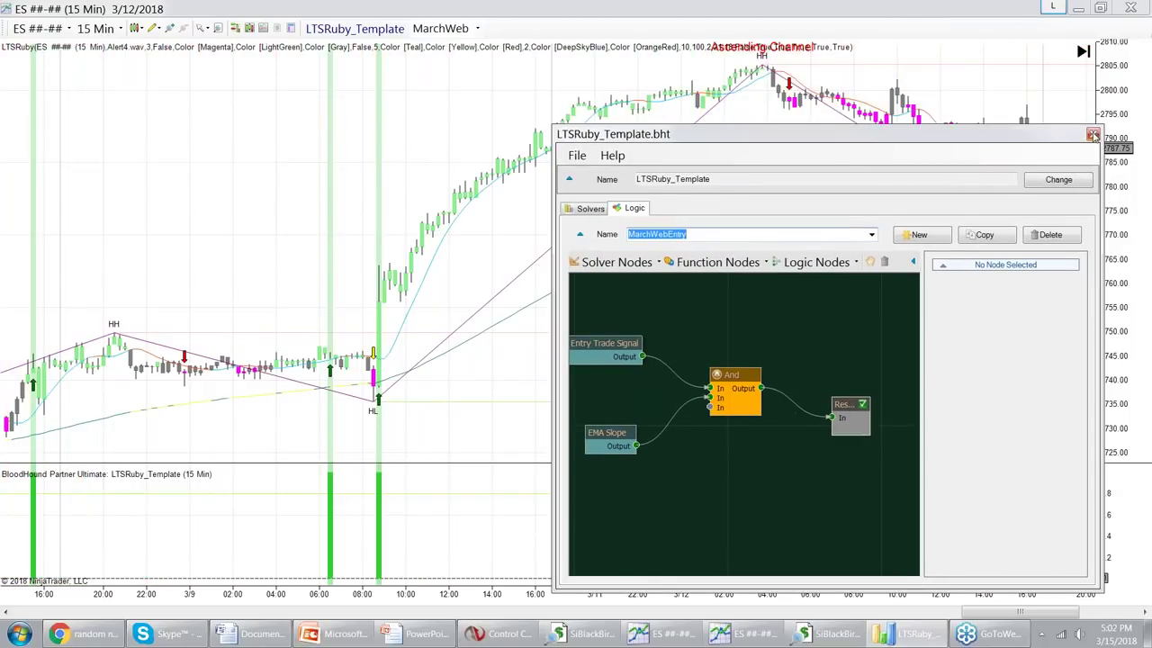
{"action": "left_click", "coordinate": [1092, 135]}
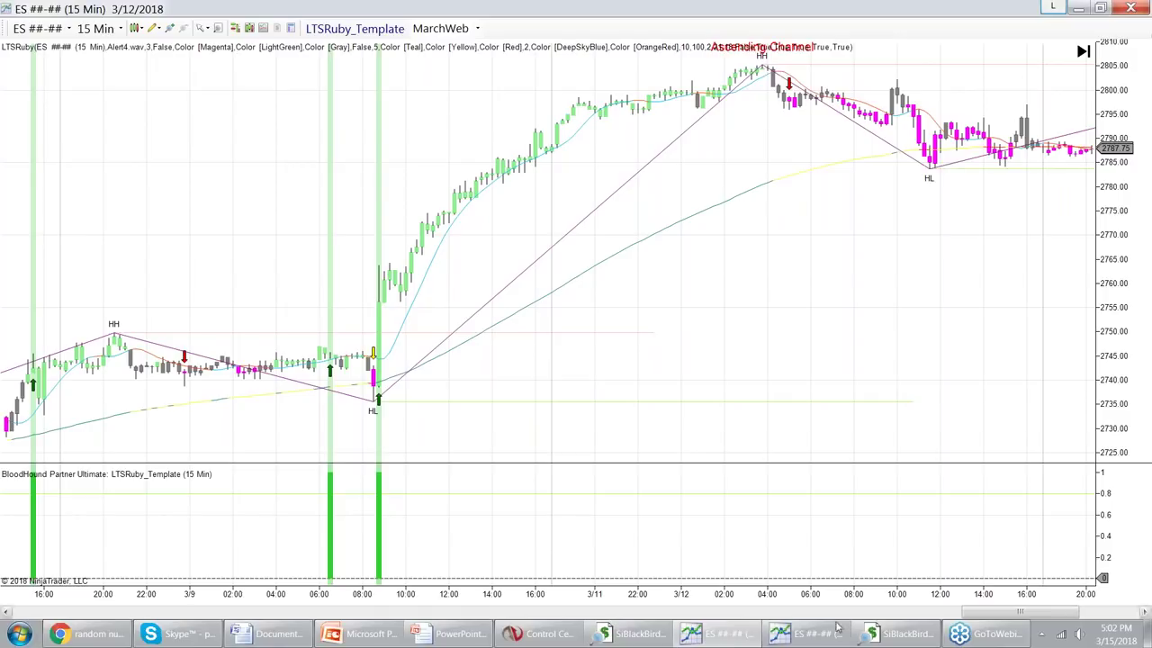
Close the ES 5 VisionRenko chart and return to the backtest chart in the Strategy Analyzer
{"action": "left_click", "coordinate": [807, 634]}
{"action": "right_click", "coordinate": [807, 634]}
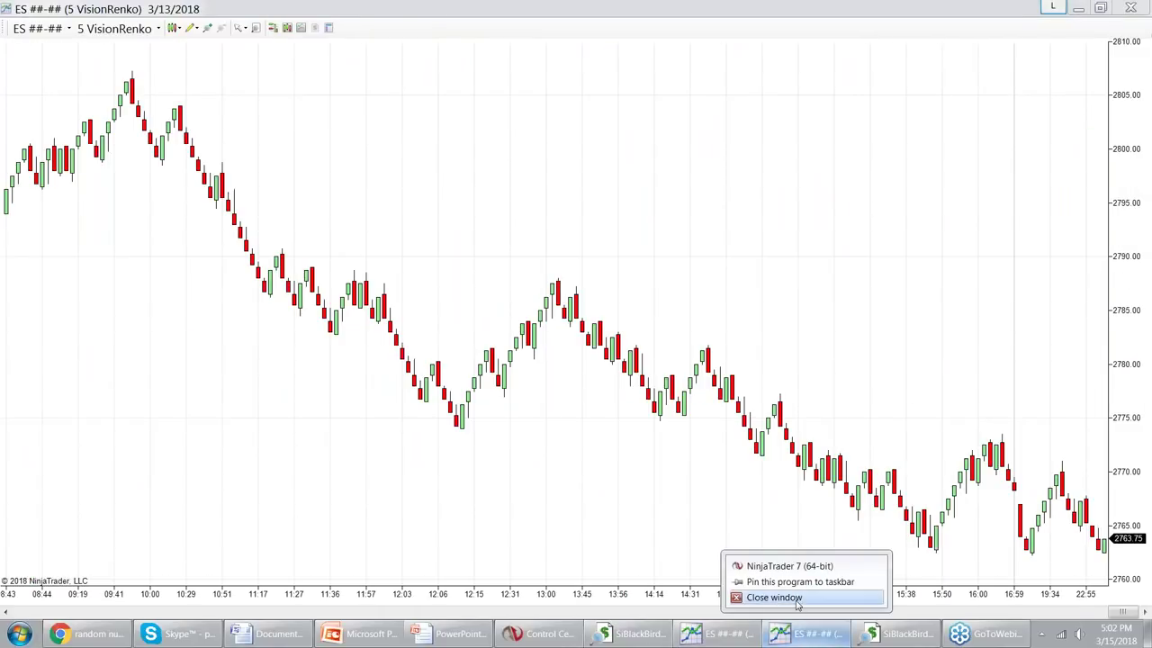
{"action": "left_click", "coordinate": [797, 597]}
{"action": "left_click", "coordinate": [866, 634]}
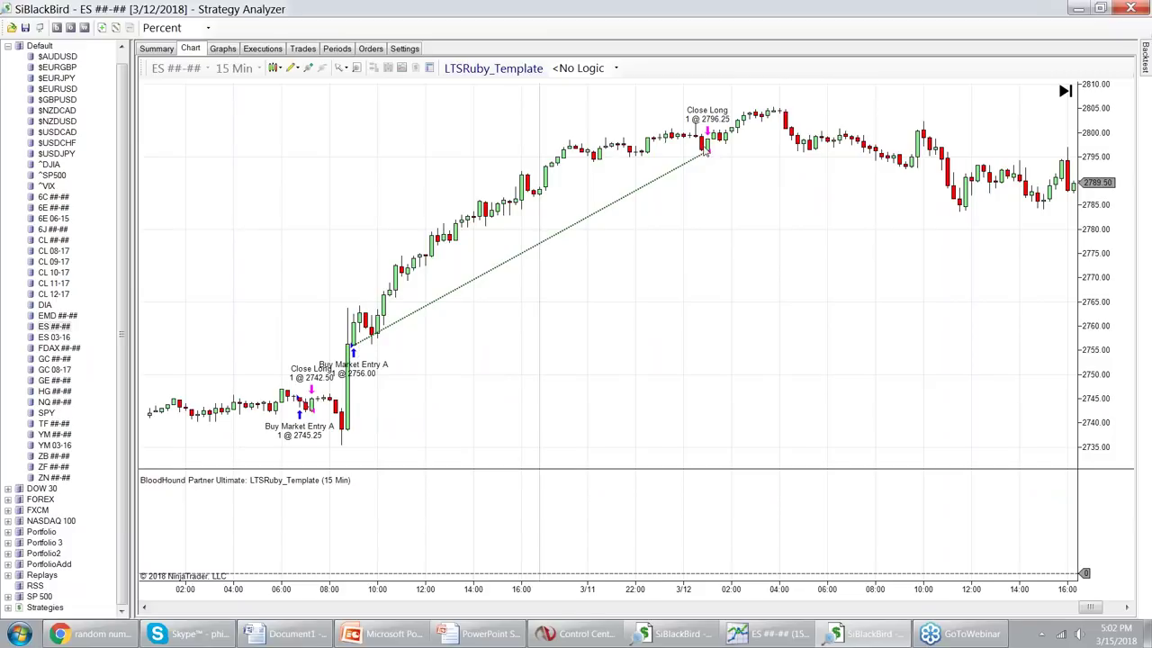
Switch to the ES 15-minute LTSRuby chart and compare its MarchWeb entry signals around 3/12 with the backtest trades
{"action": "left_click", "coordinate": [747, 634]}
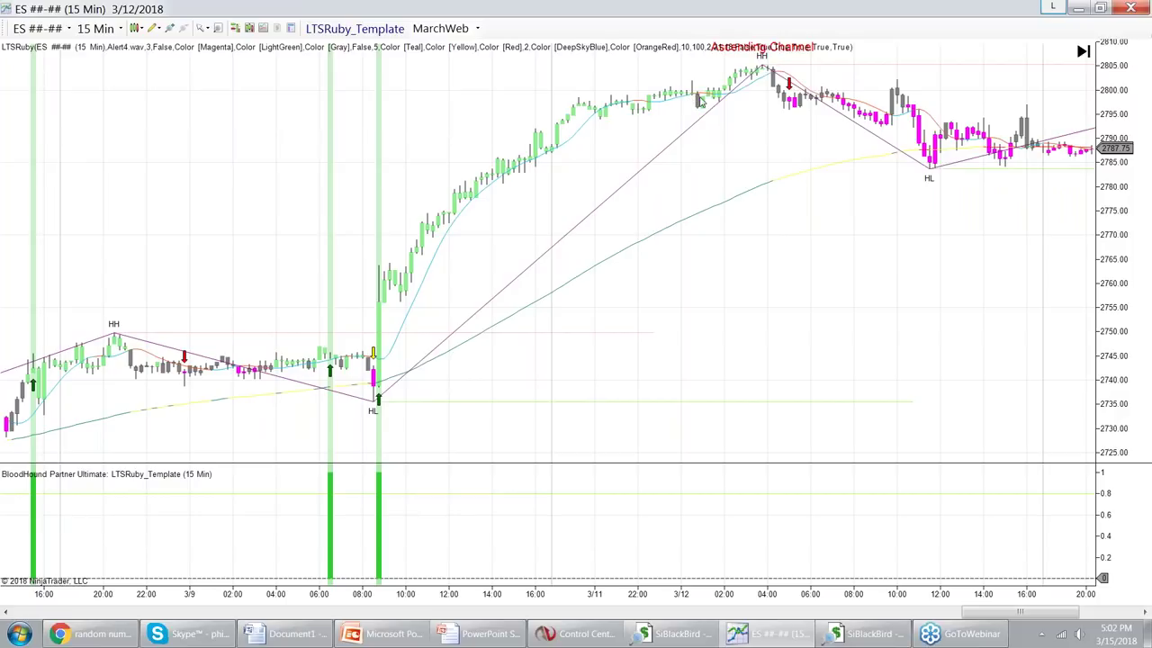
{"action": "scroll", "coordinate": [638, 197], "scroll_direction": "up", "scroll_amount": 1}
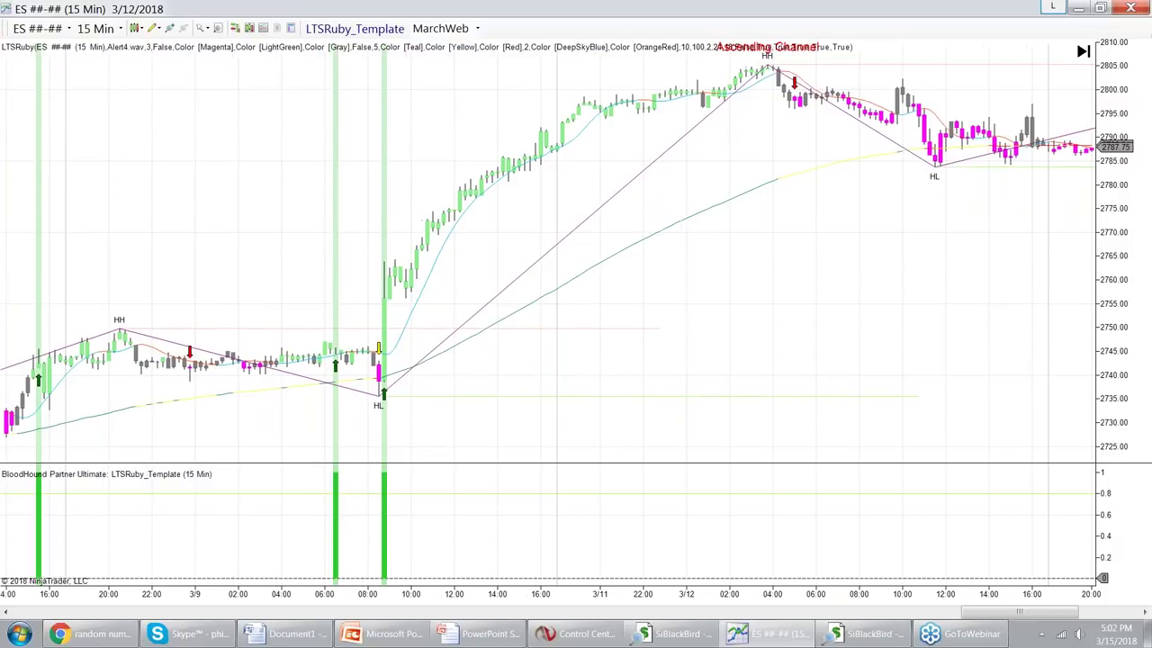
{"action": "scroll", "coordinate": [809, 522], "scroll_direction": "down", "scroll_amount": 5}
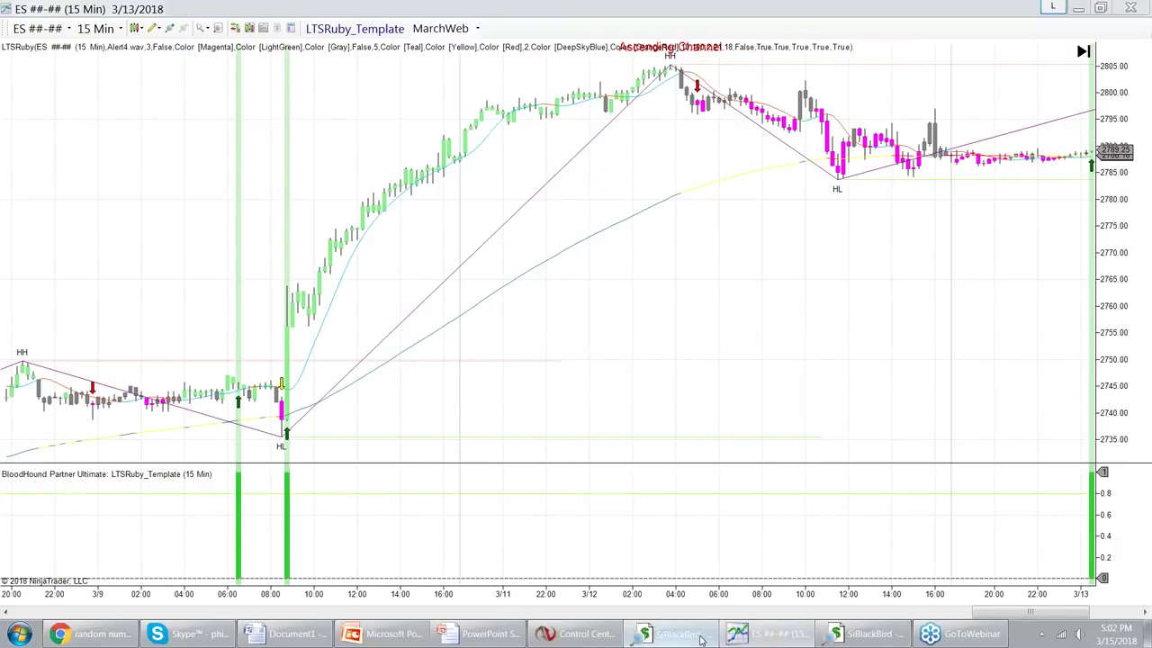
Return to the SiBlackBird backtest on the 3/13/2018 chart and examine its trades back through late February
{"action": "left_click", "coordinate": [701, 637]}
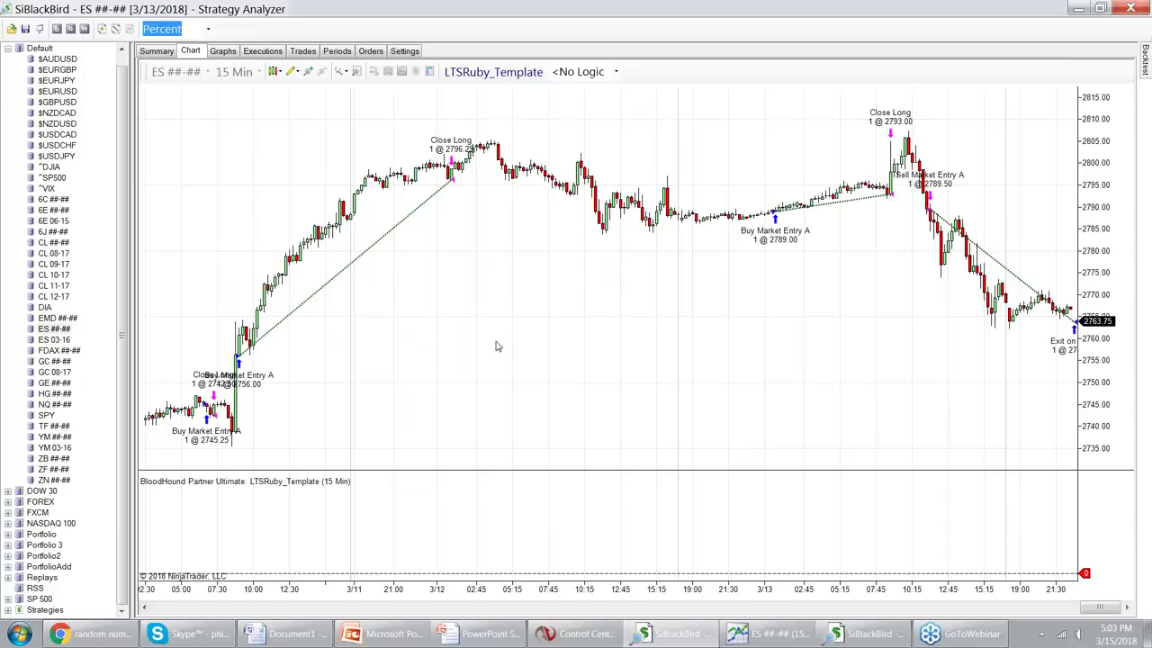
{"action": "scroll", "coordinate": [499, 346], "scroll_direction": "up", "scroll_amount": 15}
{"action": "scroll", "coordinate": [510, 320], "scroll_direction": "up", "scroll_amount": 12}
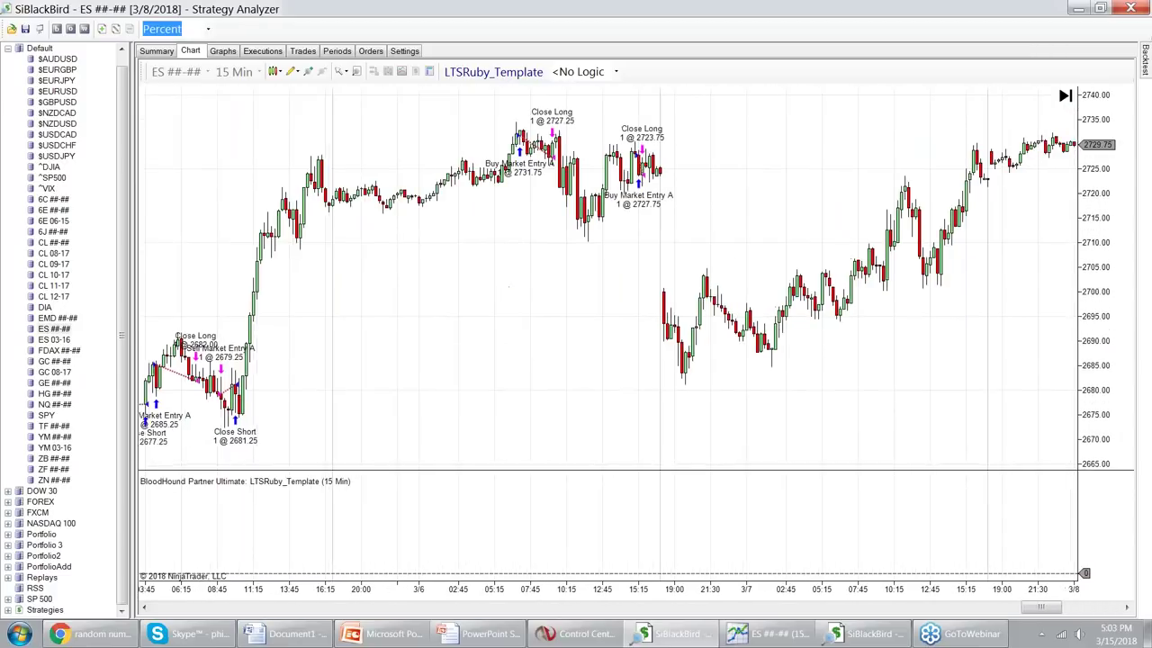
{"action": "scroll", "coordinate": [522, 226], "scroll_direction": "up", "scroll_amount": 8}
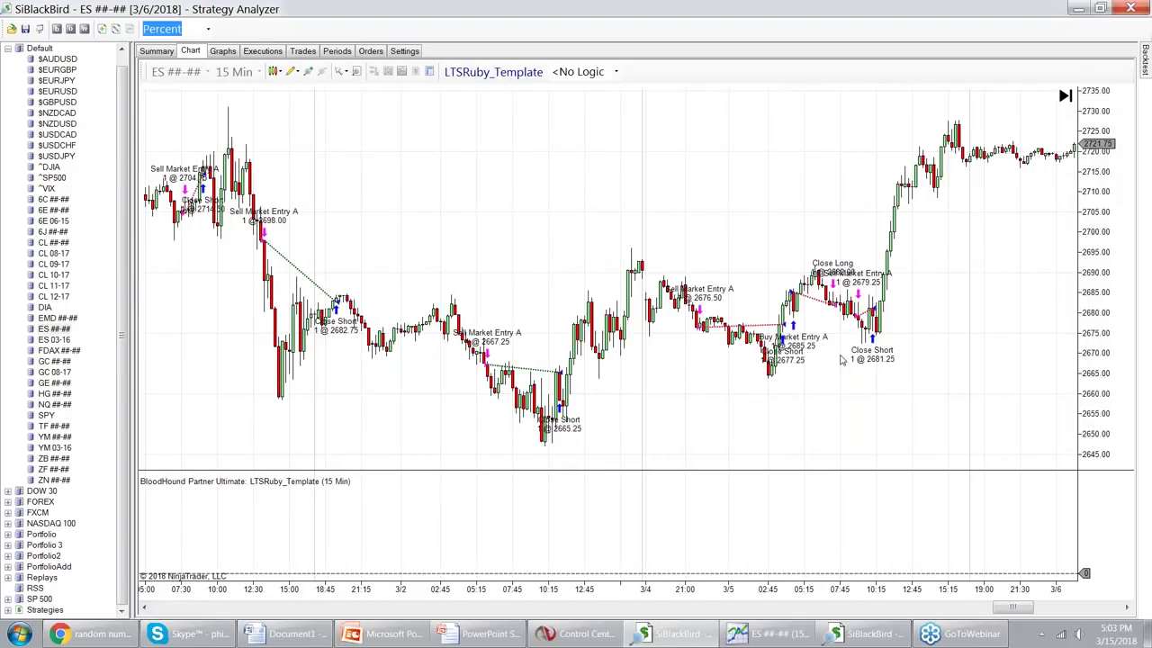
{"action": "scroll", "coordinate": [841, 360], "scroll_direction": "down", "scroll_amount": 2}
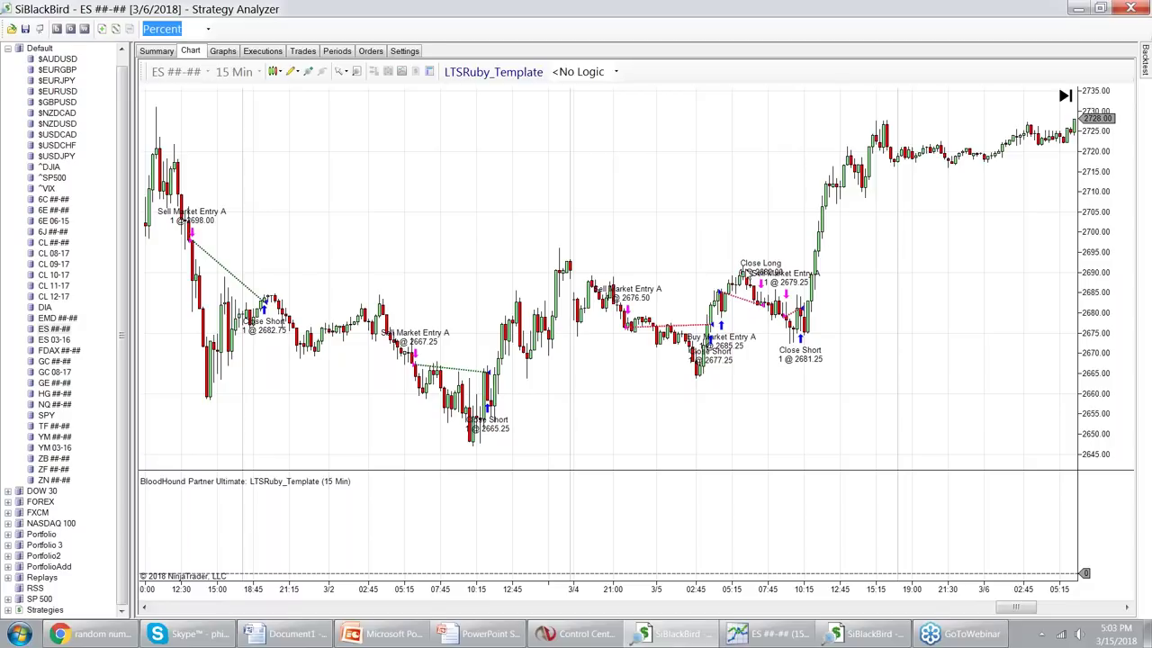
{"action": "left_click_drag", "start_coordinate": [184, 219], "coordinate": [765, 272]}
{"action": "scroll", "coordinate": [406, 314], "scroll_direction": "up", "scroll_amount": 15}
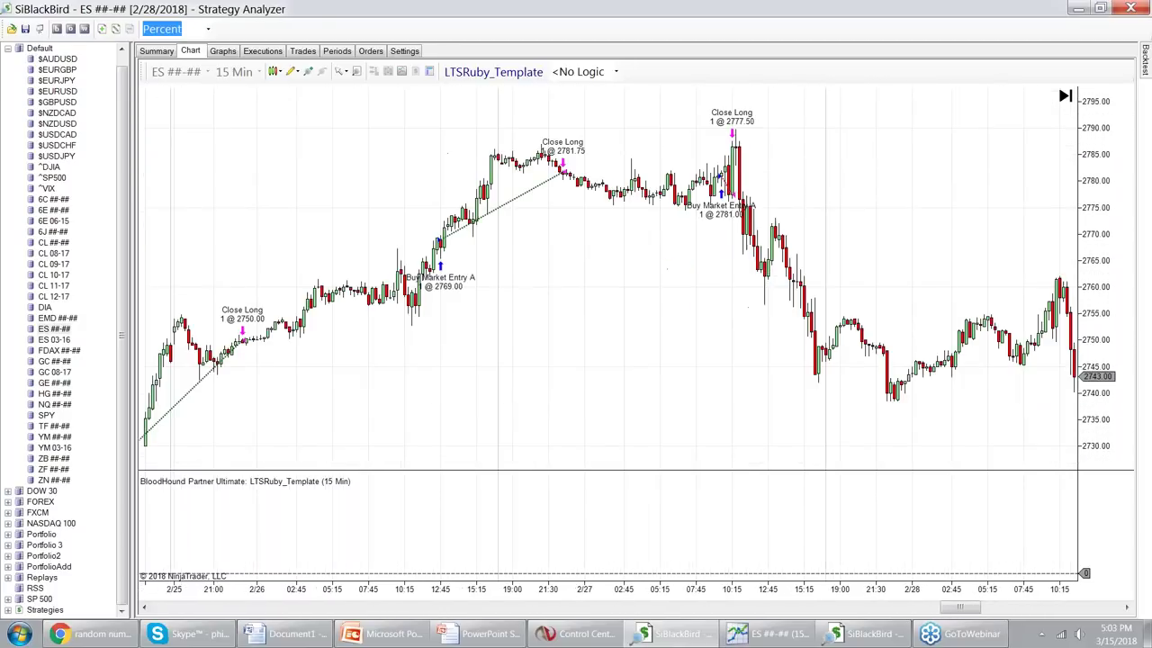
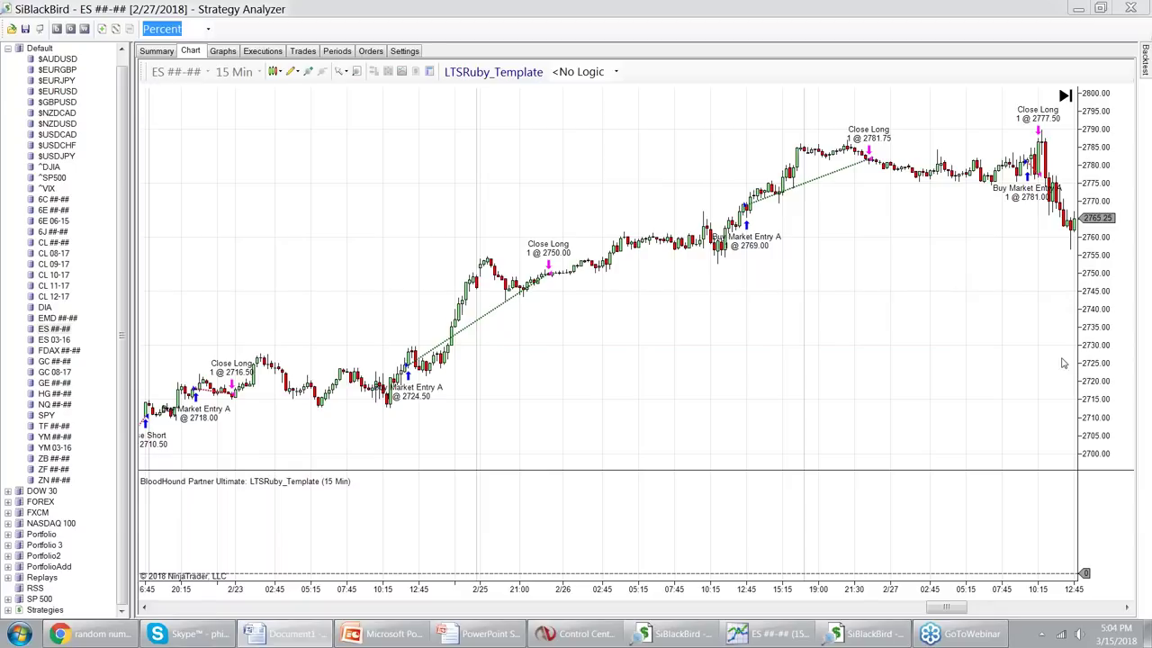
Review how Entry Trade Signal and EMA Slope feed the And node in the ES chart's MarchWebEntry logic, and close the template
{"action": "left_click", "coordinate": [766, 634]}
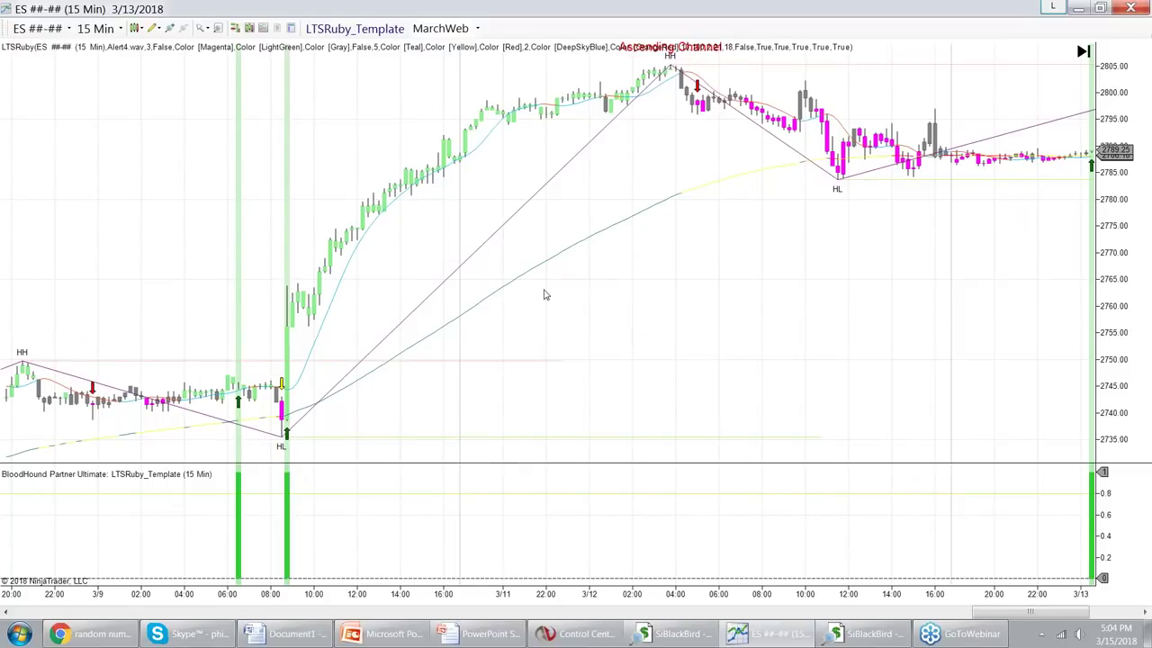
{"action": "left_click", "coordinate": [369, 33]}
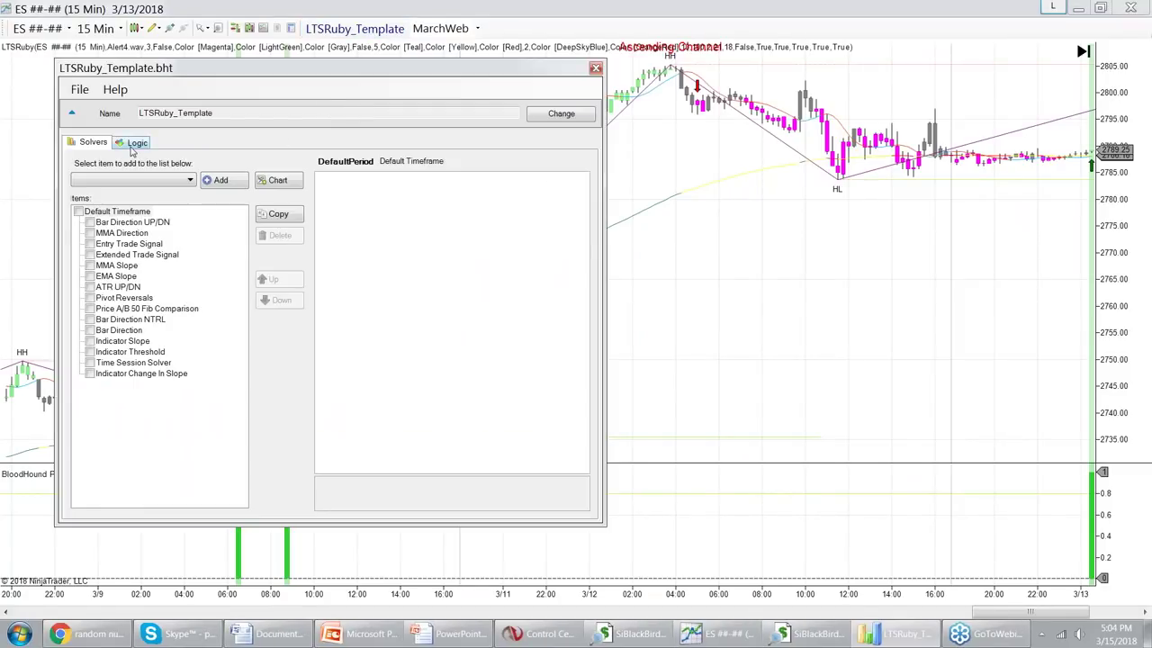
{"action": "left_click", "coordinate": [137, 143]}
{"action": "left_click_drag", "start_coordinate": [305, 73], "coordinate": [517, 96]}
{"action": "left_click_drag", "start_coordinate": [324, 308], "coordinate": [322, 298]}
{"action": "left_click_drag", "start_coordinate": [330, 385], "coordinate": [353, 353]}
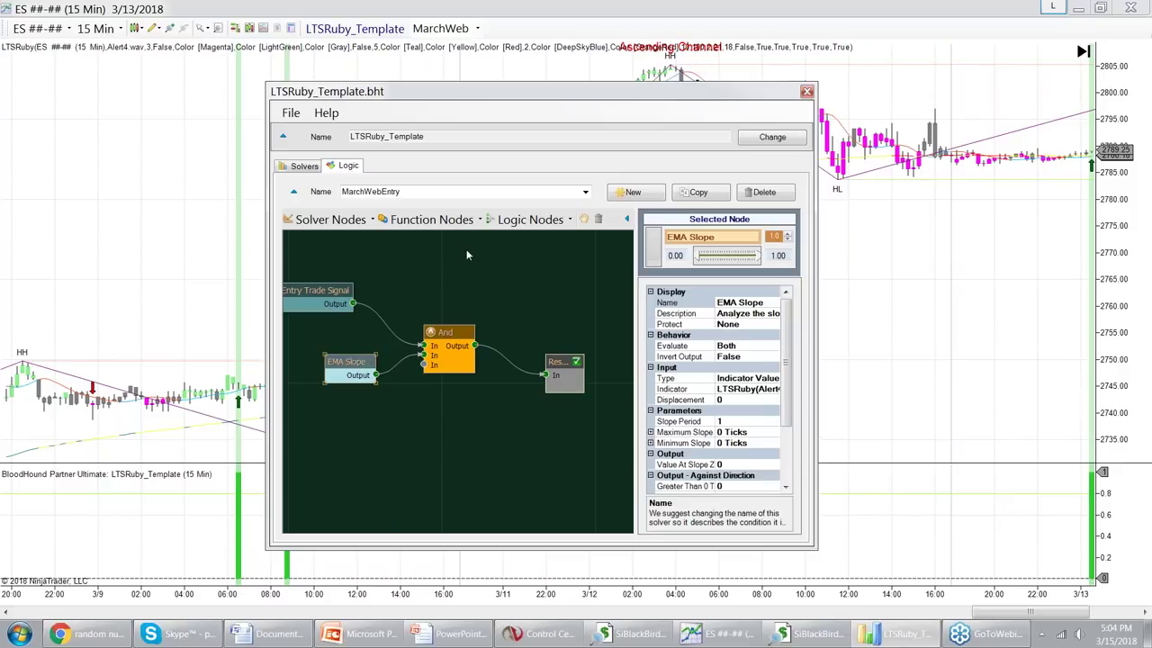
{"action": "left_click_drag", "start_coordinate": [449, 338], "coordinate": [466, 326]}
{"action": "left_click_drag", "start_coordinate": [351, 368], "coordinate": [344, 365]}
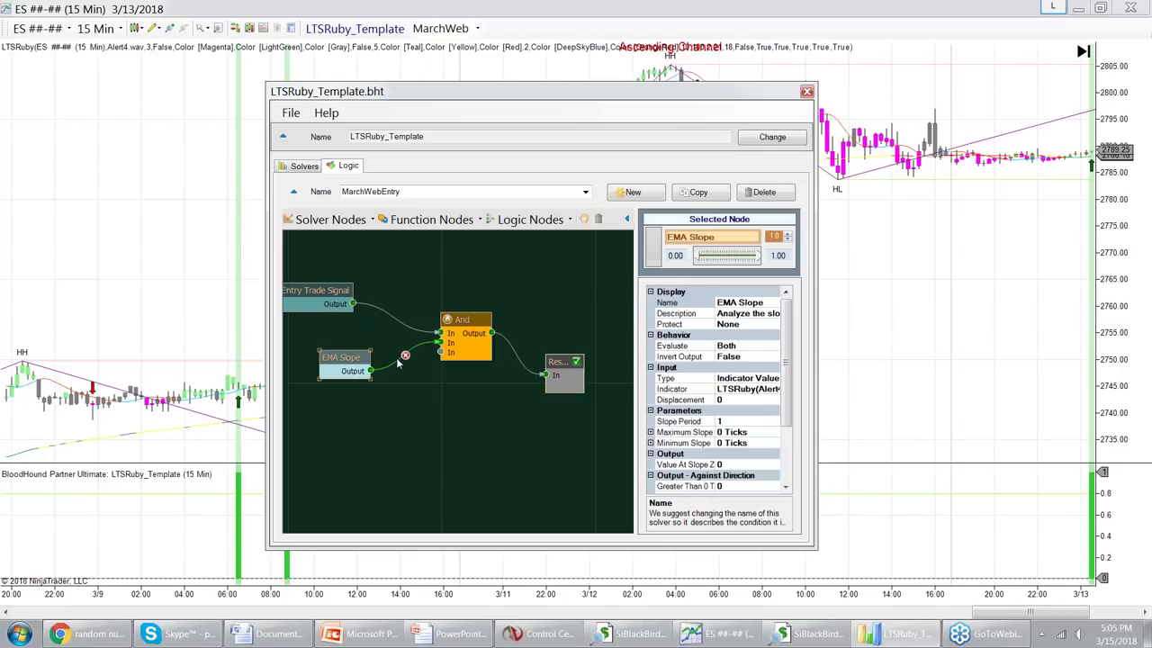
{"action": "left_click", "coordinate": [808, 92]}
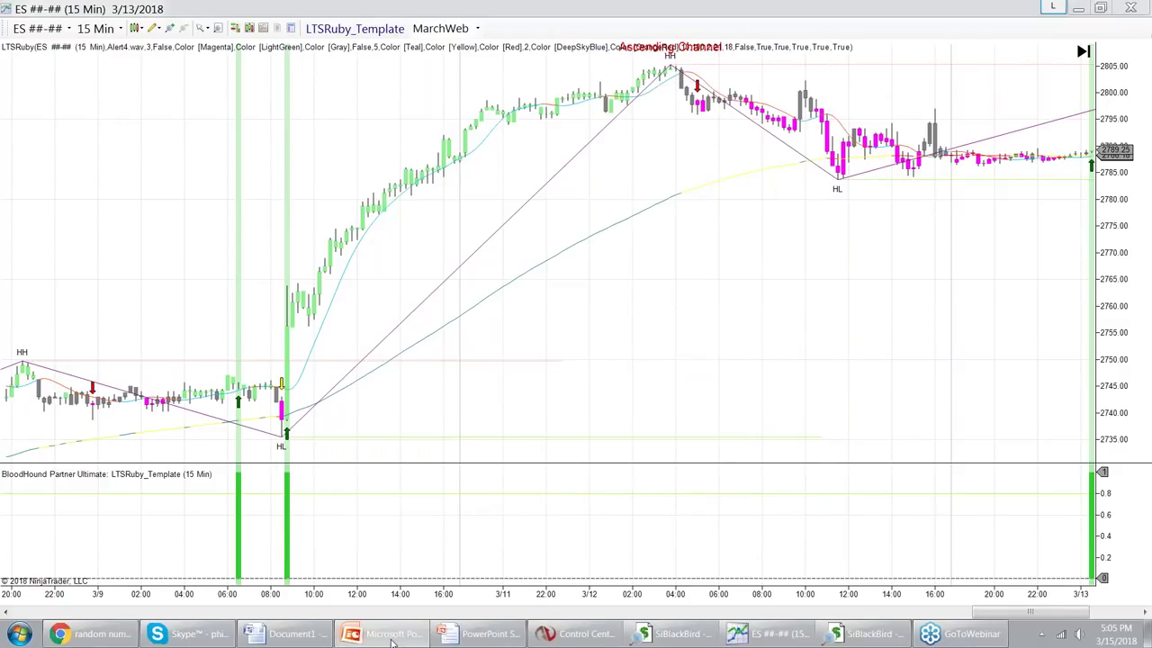
Switch to PowerPoint, resume the slide show, and advance to the slide on other products and services Lucrum Trading Systems offers
{"action": "left_click", "coordinate": [392, 642]}
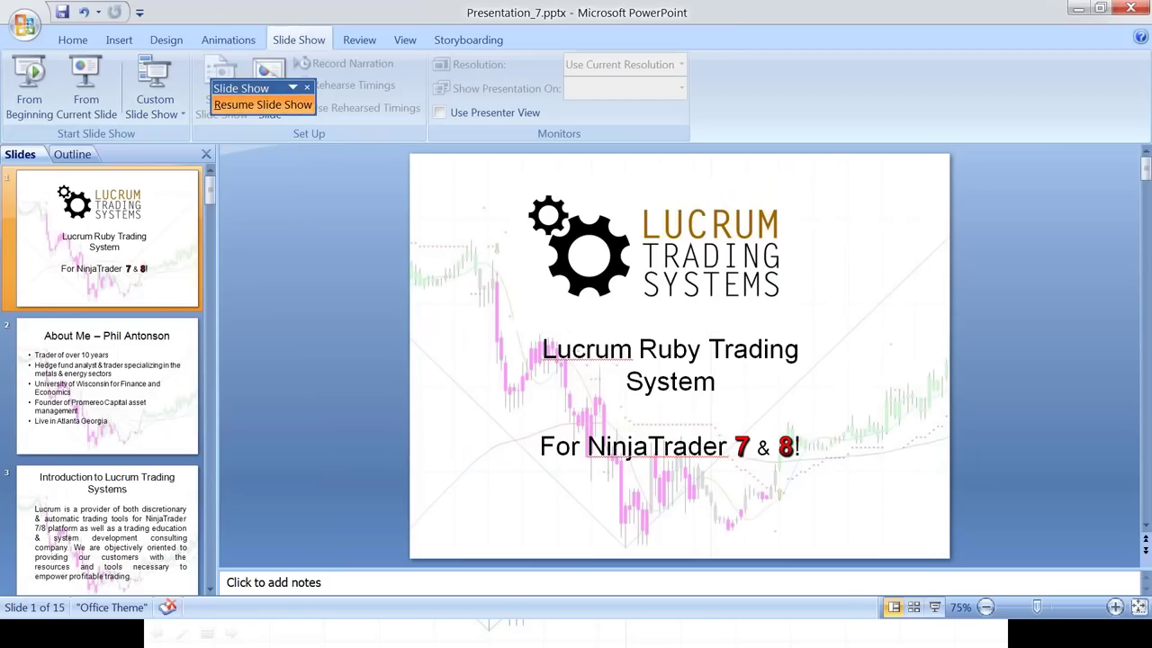
{"action": "left_click", "coordinate": [243, 85]}
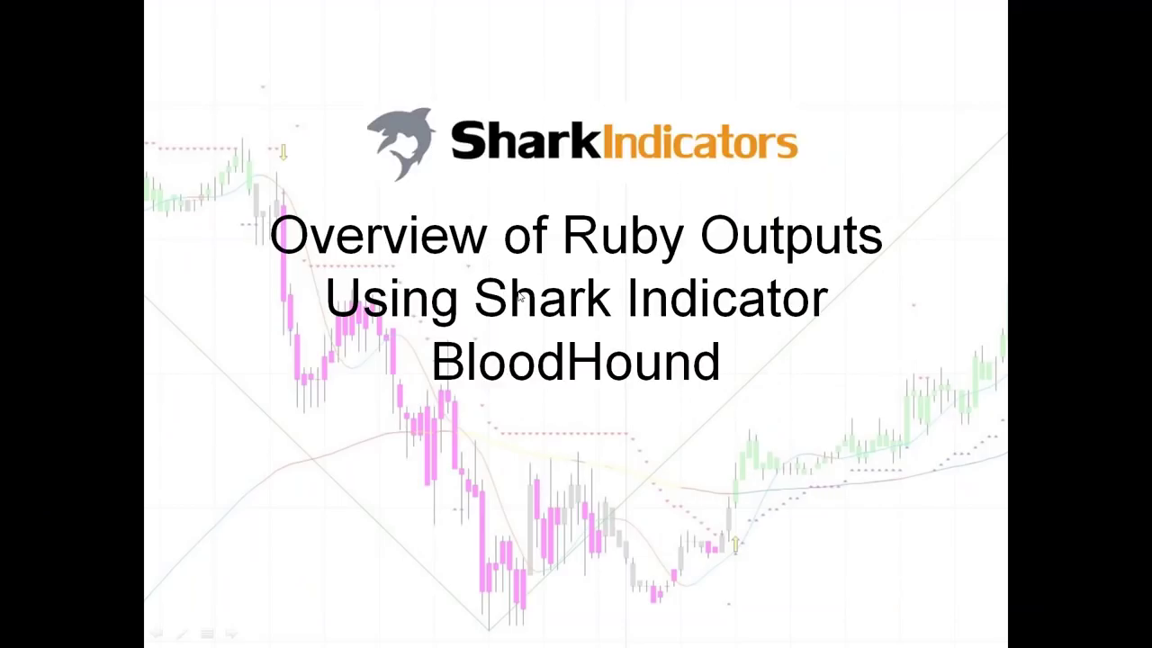
{"action": "left_click", "coordinate": [520, 297]}
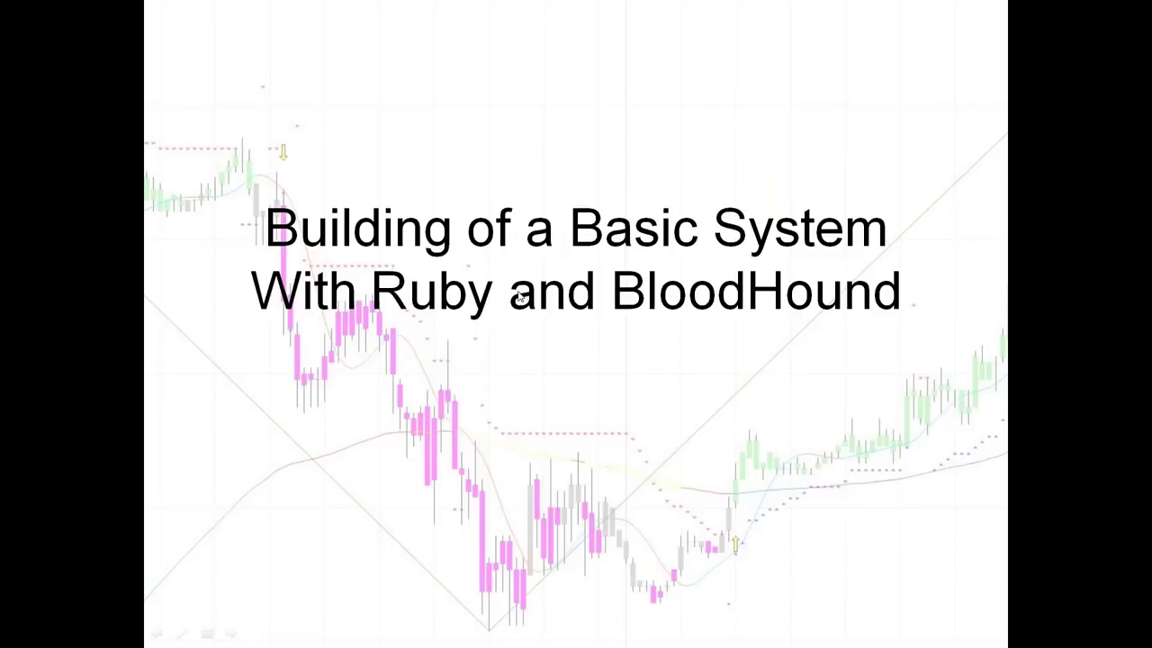
{"action": "left_click", "coordinate": [520, 297]}
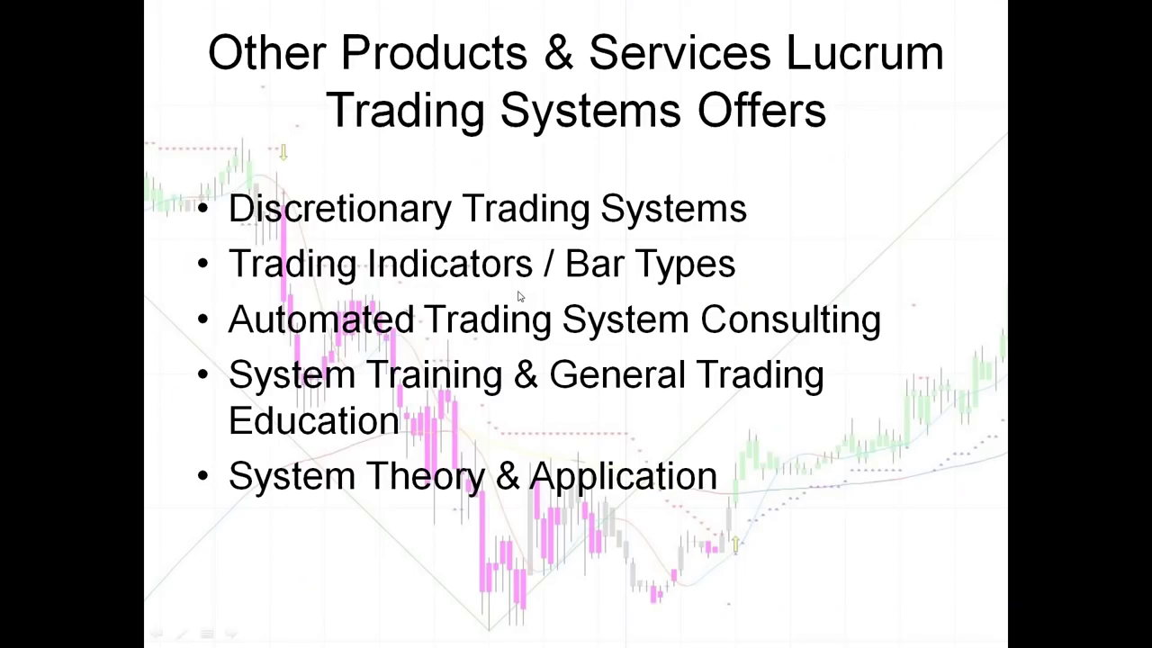
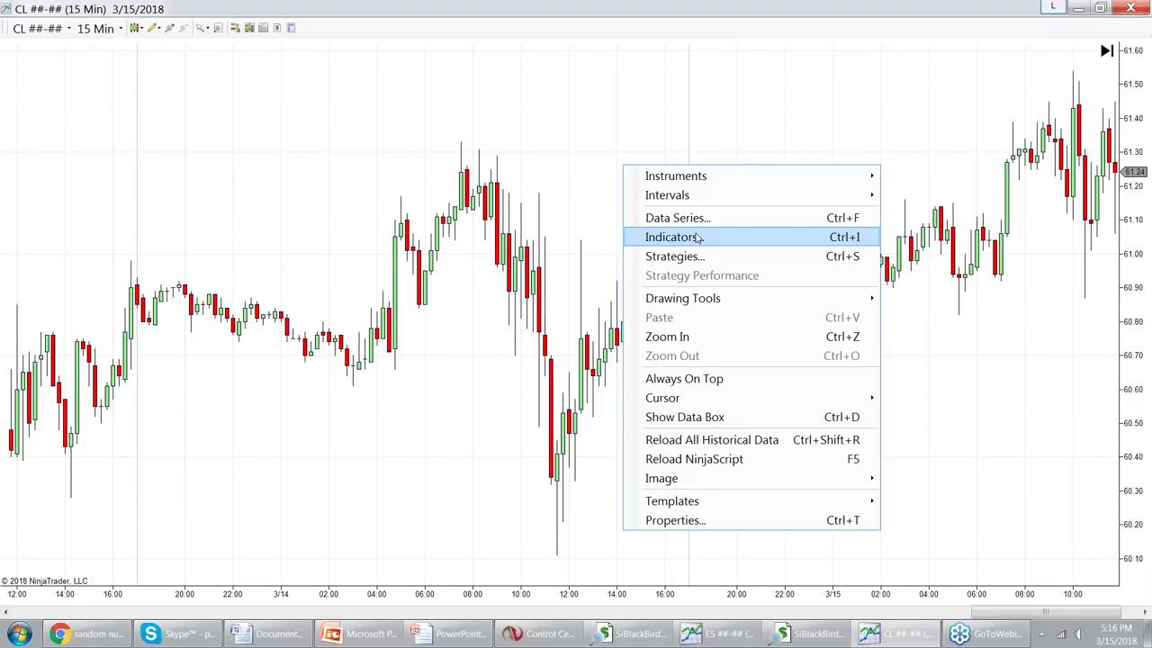
Add the LTSRuby indicator with its default settings to the CL ##-## 15-minute chart
{"action": "left_click", "coordinate": [698, 237]}
{"action": "scroll", "coordinate": [540, 281], "scroll_direction": "down", "scroll_amount": 10}
{"action": "left_click", "coordinate": [504, 258]}
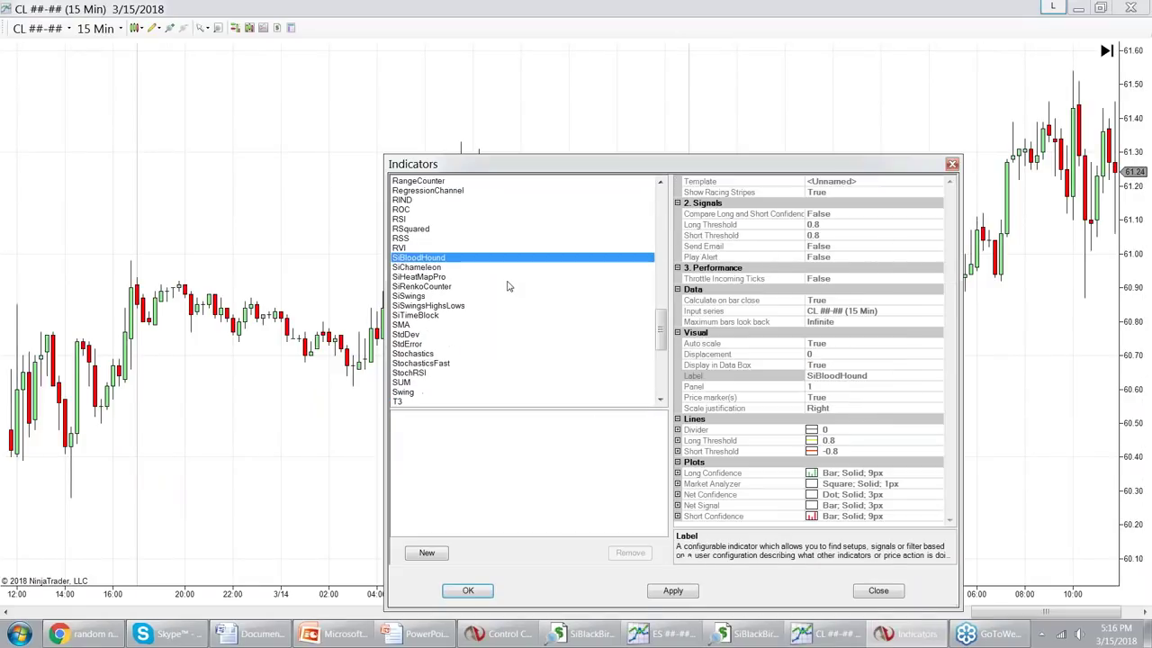
{"action": "left_click", "coordinate": [437, 362]}
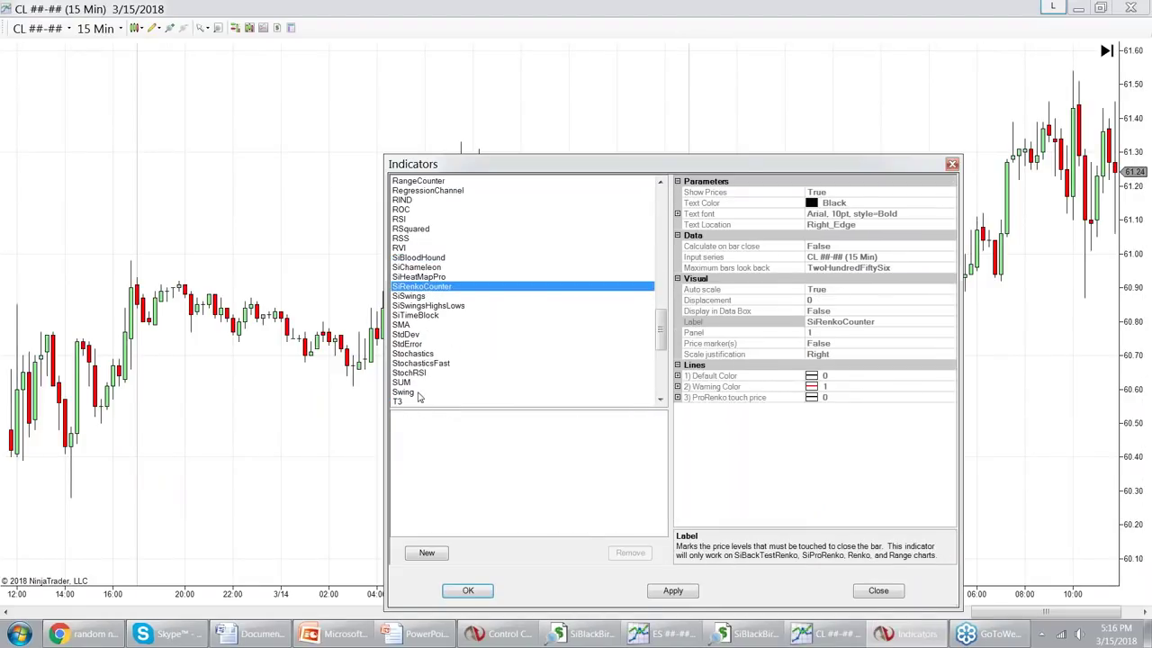
{"action": "key", "text": "l"}
{"action": "double_click", "coordinate": [432, 209]}
{"action": "left_click", "coordinate": [664, 592]}
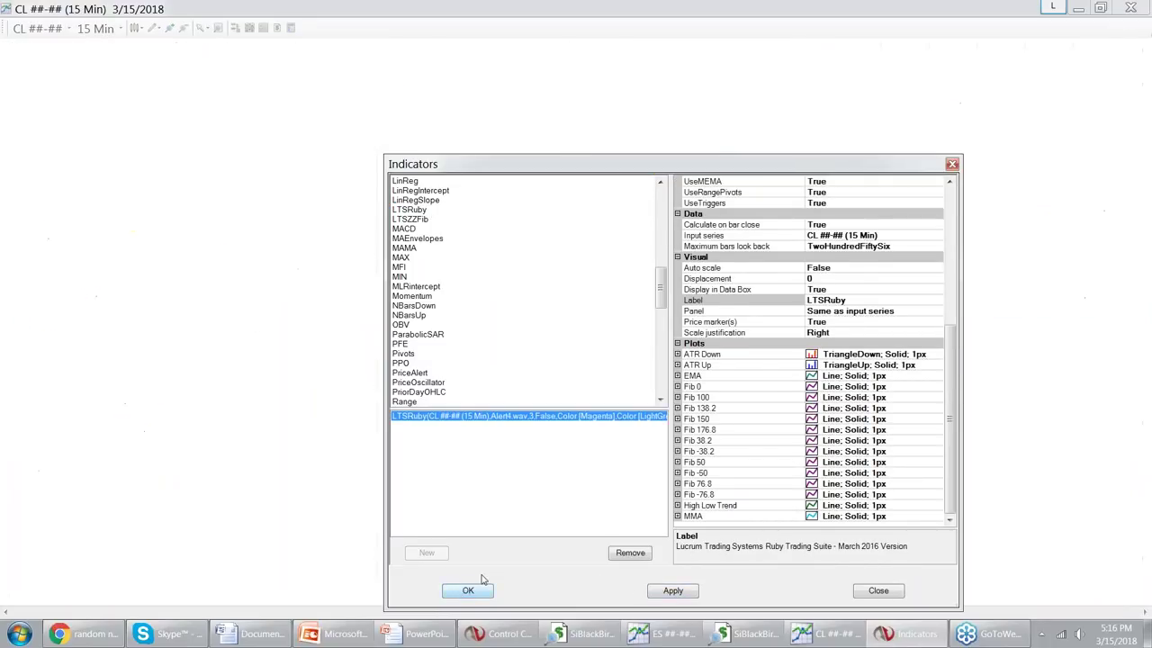
{"action": "key", "text": "Return"}
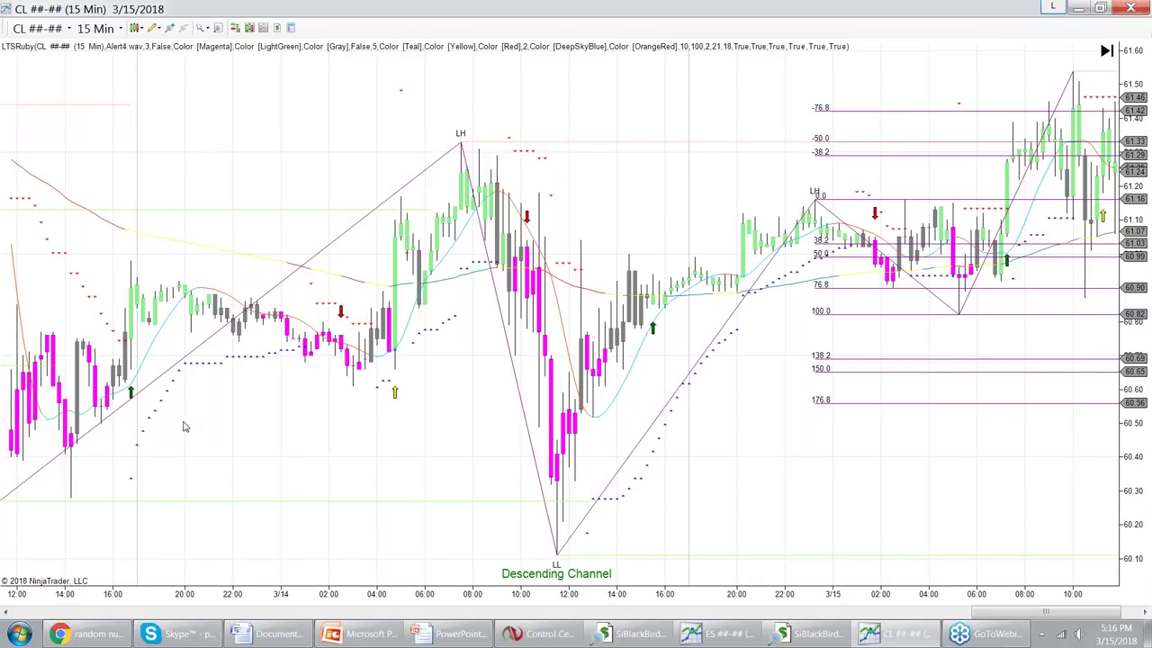
Examine the LTSRuby signals, pivots and channel patterns on the CL chart from 3/15 back to 2/27
{"action": "scroll", "coordinate": [184, 426], "scroll_direction": "up", "scroll_amount": 10}
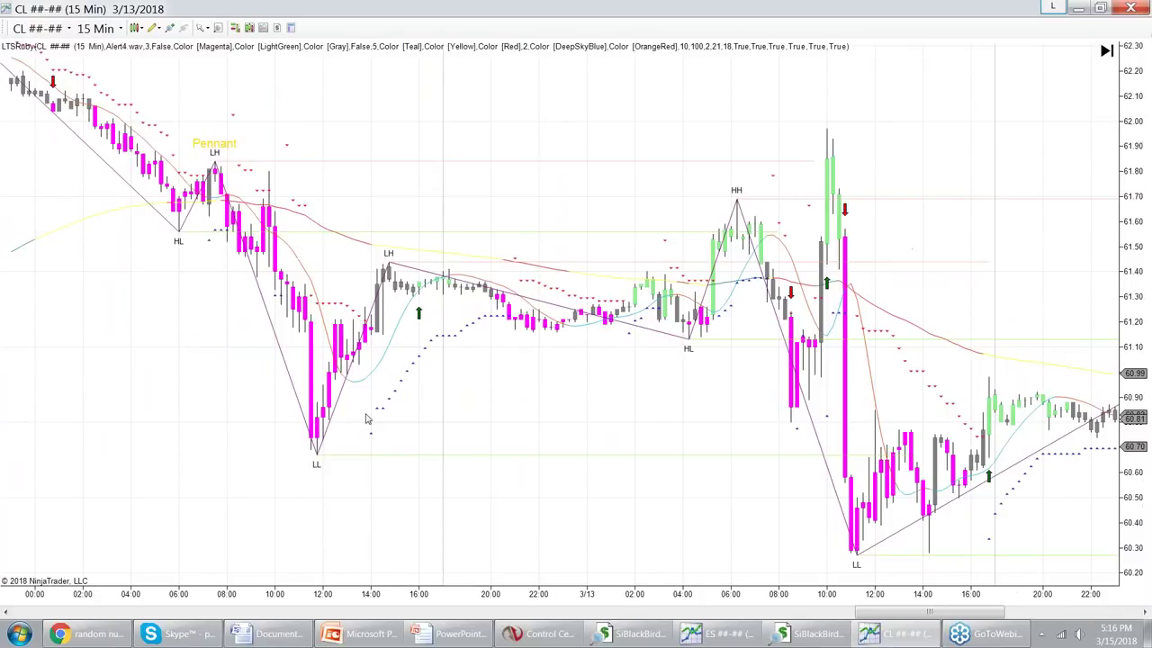
{"action": "scroll", "coordinate": [365, 419], "scroll_direction": "up", "scroll_amount": 10}
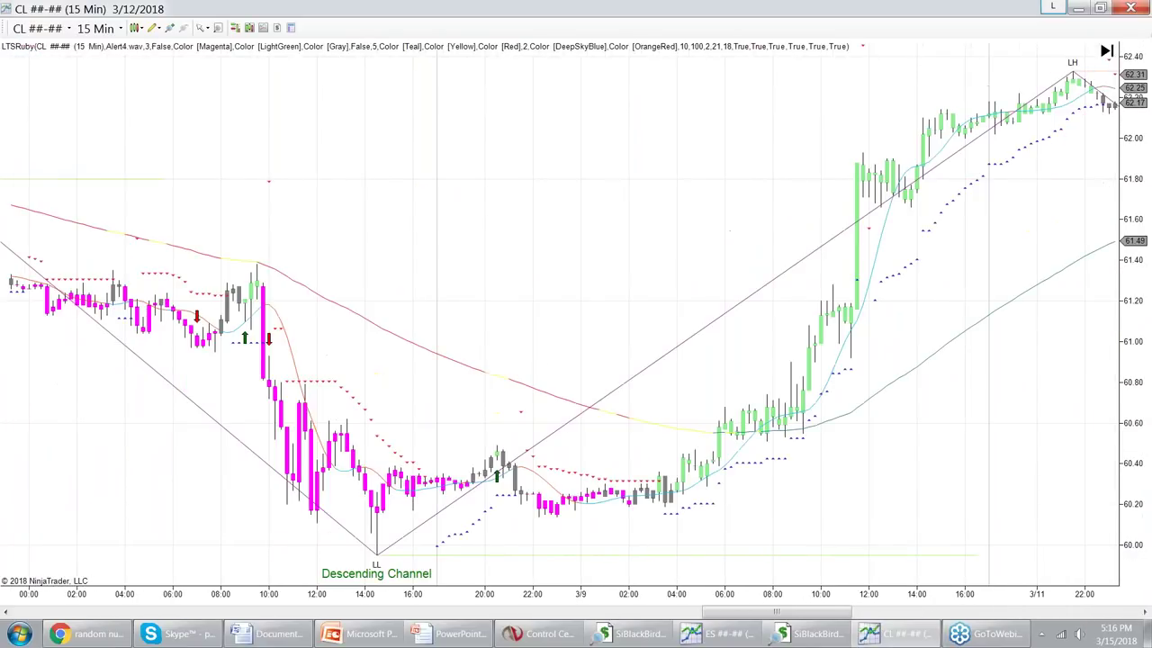
{"action": "scroll", "coordinate": [620, 434], "scroll_direction": "up", "scroll_amount": 10}
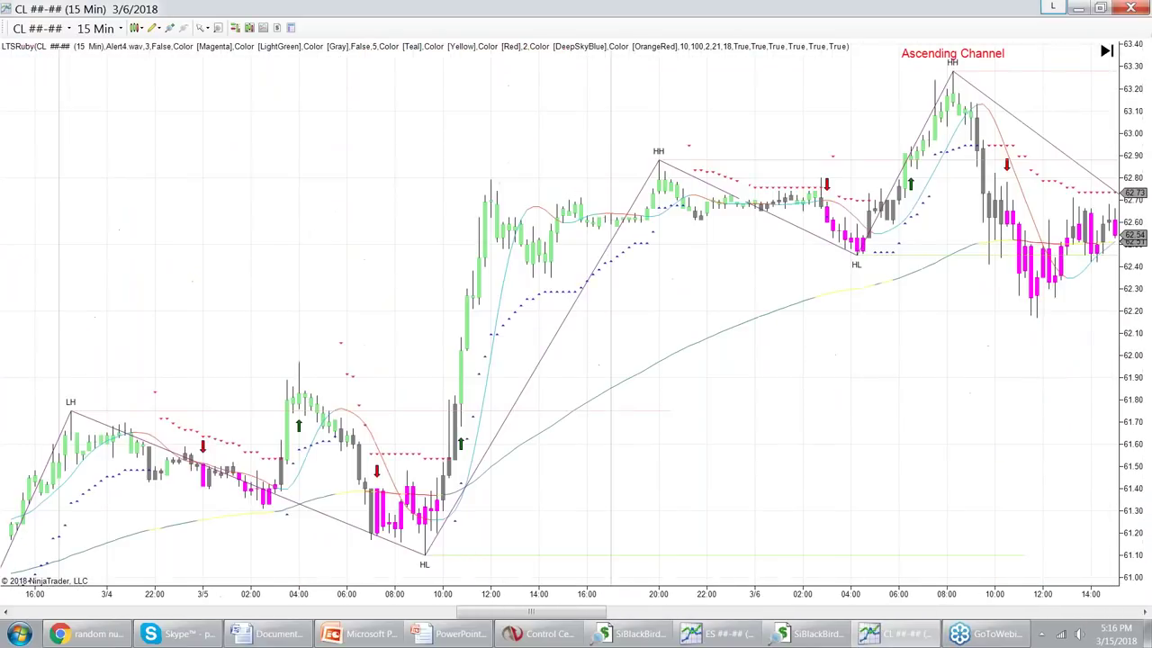
{"action": "scroll", "coordinate": [576, 315], "scroll_direction": "up", "scroll_amount": 3}
{"action": "scroll", "coordinate": [329, 406], "scroll_direction": "up", "scroll_amount": 10}
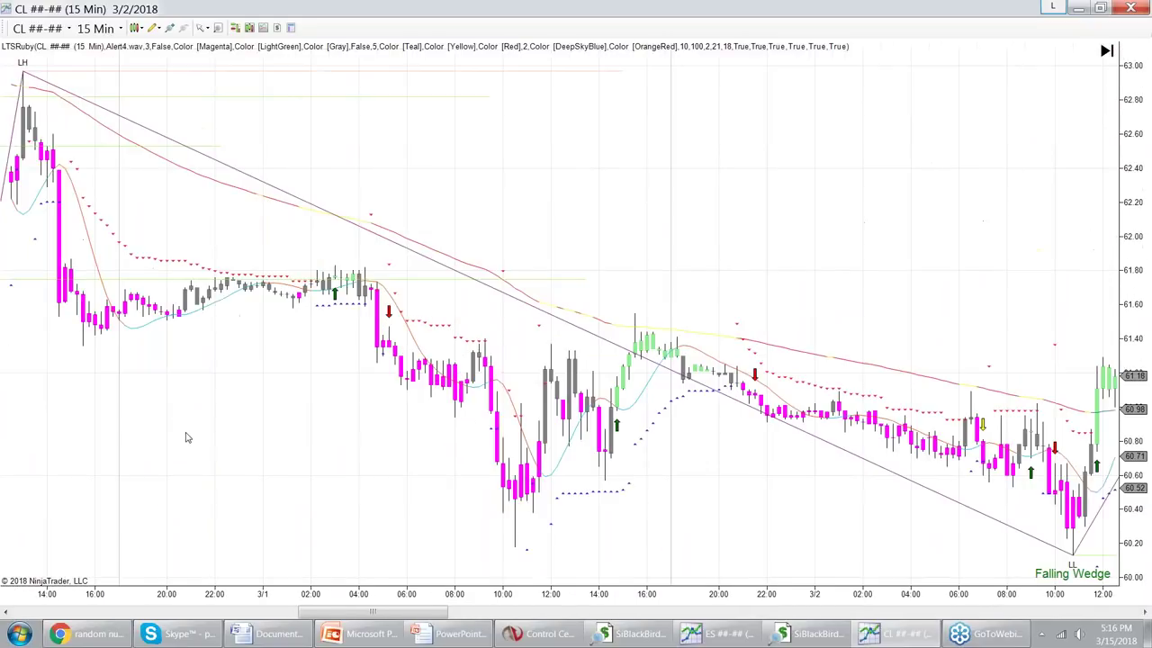
{"action": "scroll", "coordinate": [804, 426], "scroll_direction": "up", "scroll_amount": 10}
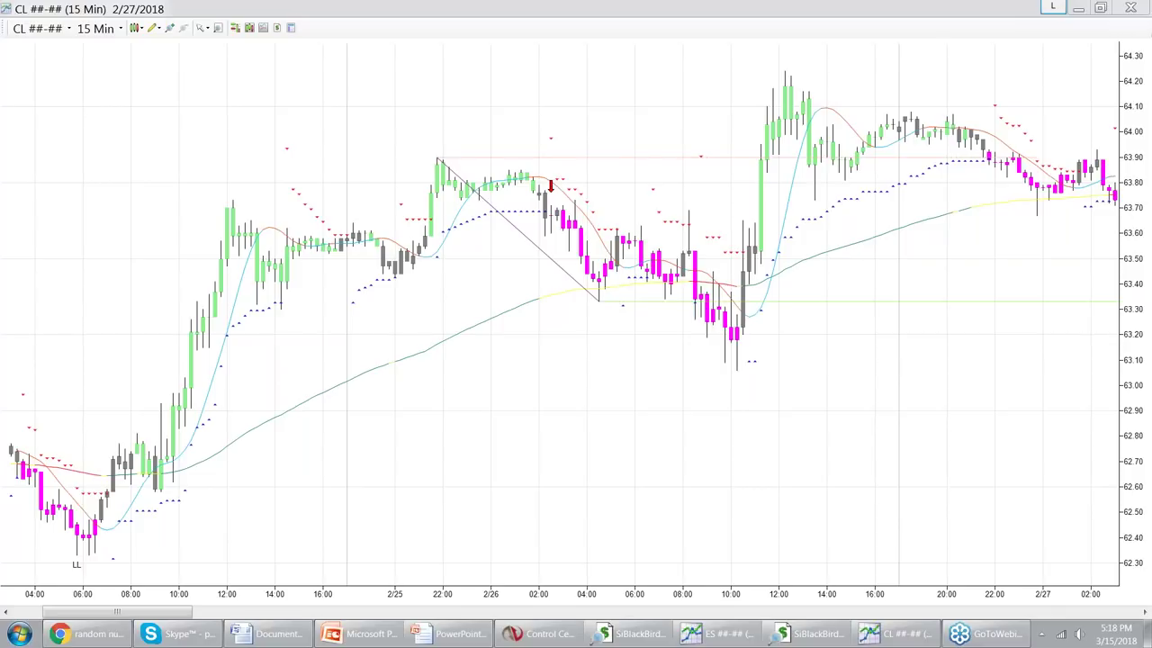
Inspect the AlertFile parameter in the CL chart's LTSRuby settings and close the indicator window without changes
{"action": "right_click", "coordinate": [646, 93]}
{"action": "right_click", "coordinate": [622, 126]}
{"action": "left_click", "coordinate": [685, 204]}
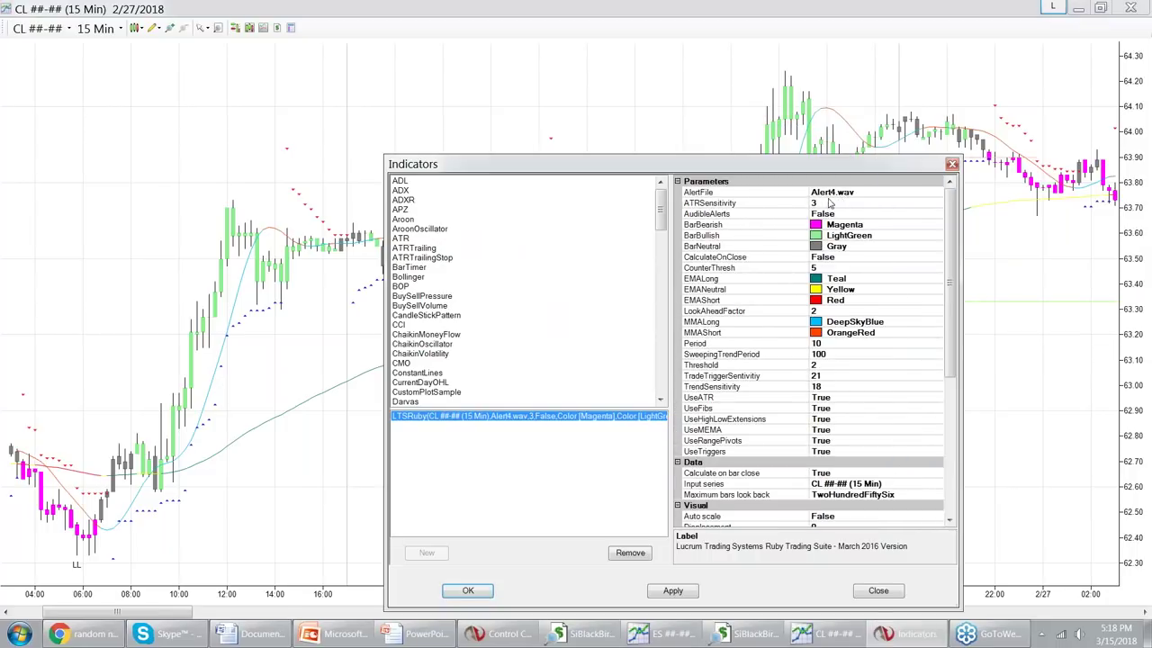
{"action": "left_click", "coordinate": [827, 193]}
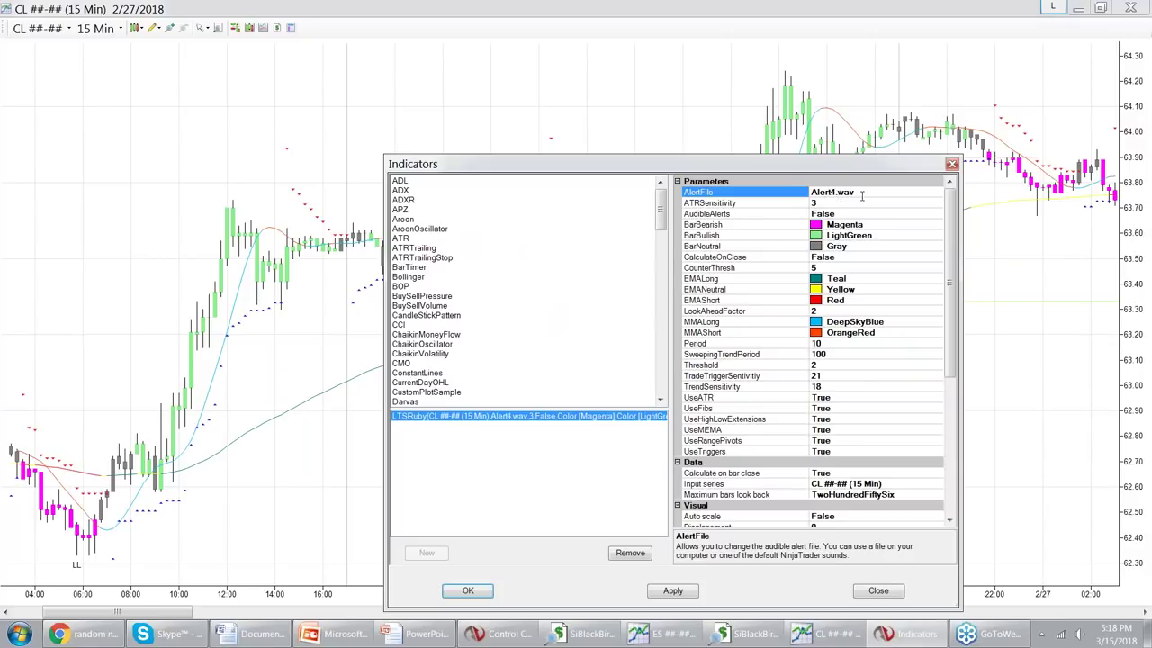
{"action": "left_click", "coordinate": [951, 165]}
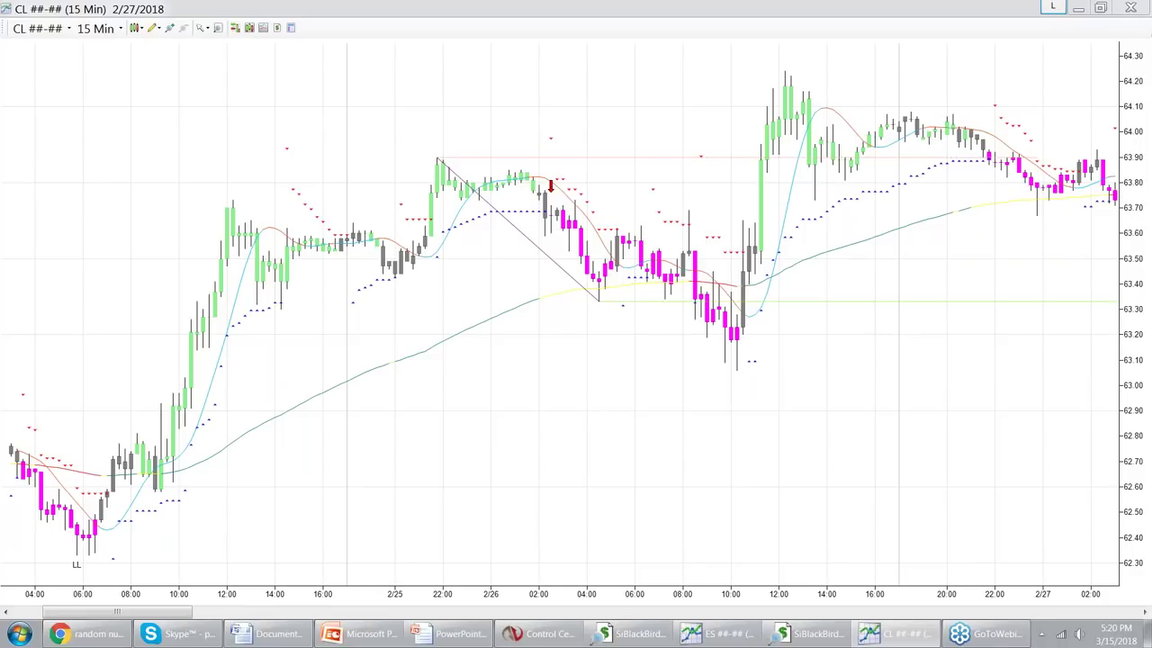
Open the LTSRuby settings on the CL chart and inspect the CounterThresh and UseRangePivots parameter descriptions
{"action": "right_click", "coordinate": [570, 337]}
{"action": "left_click", "coordinate": [627, 326]}
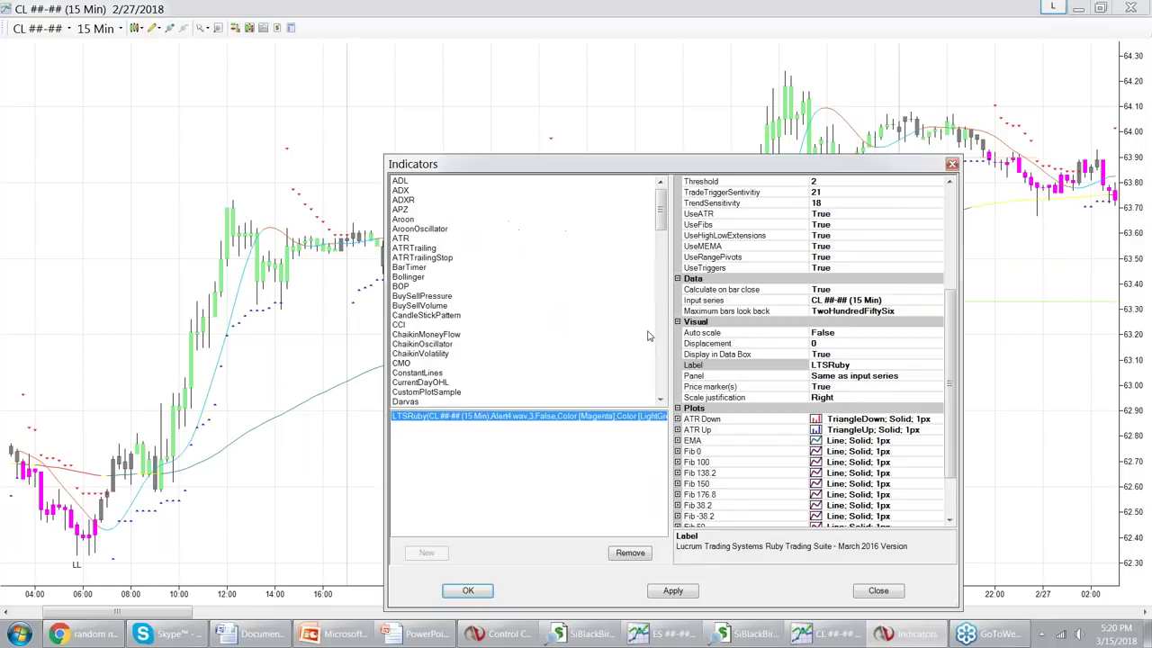
{"action": "left_click_drag", "start_coordinate": [949, 297], "coordinate": [949, 189]}
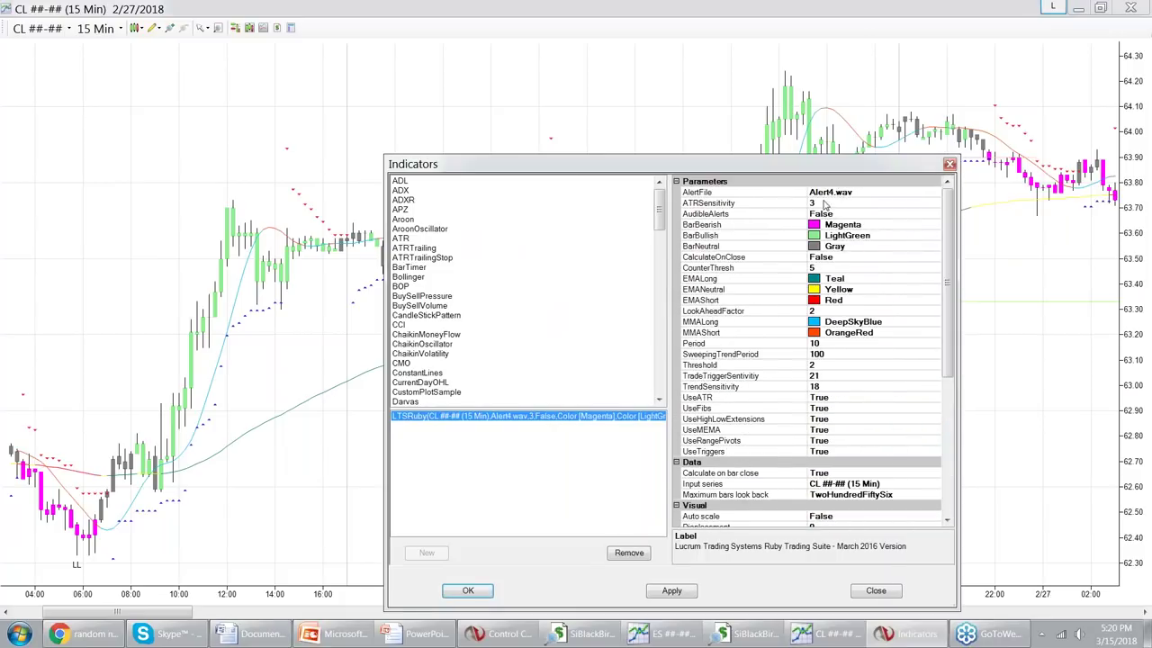
{"action": "left_click", "coordinate": [833, 268]}
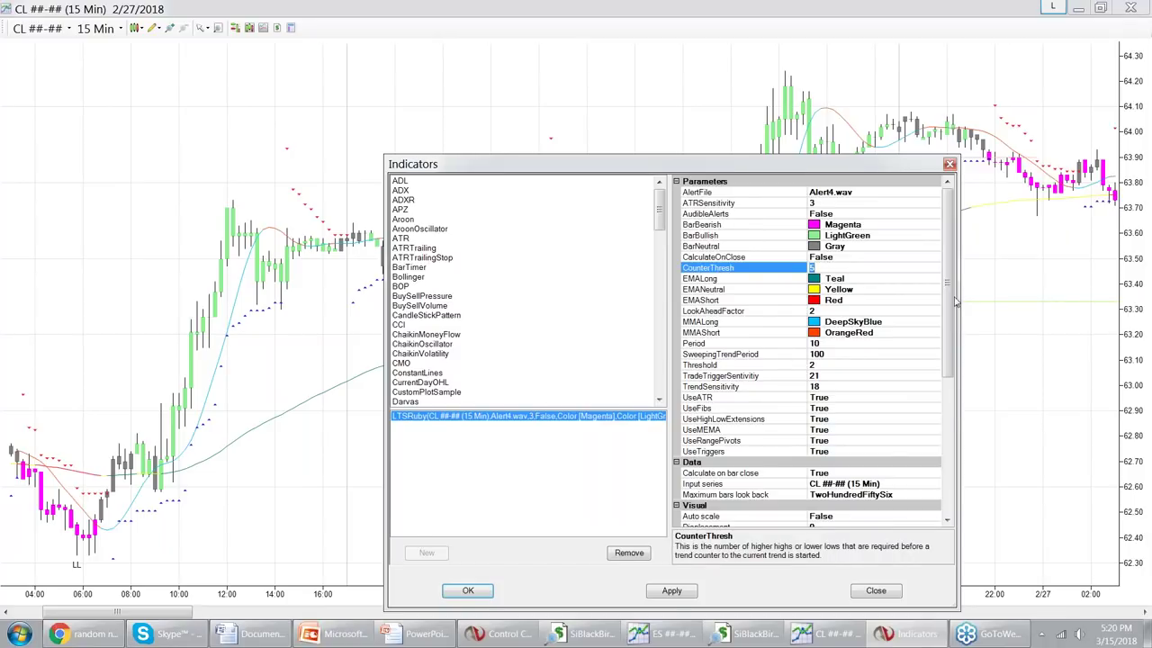
{"action": "scroll", "coordinate": [900, 351], "scroll_direction": "down", "scroll_amount": 2}
{"action": "left_click", "coordinate": [833, 398]}
{"action": "left_click", "coordinate": [935, 398]}
{"action": "left_click", "coordinate": [935, 398]}
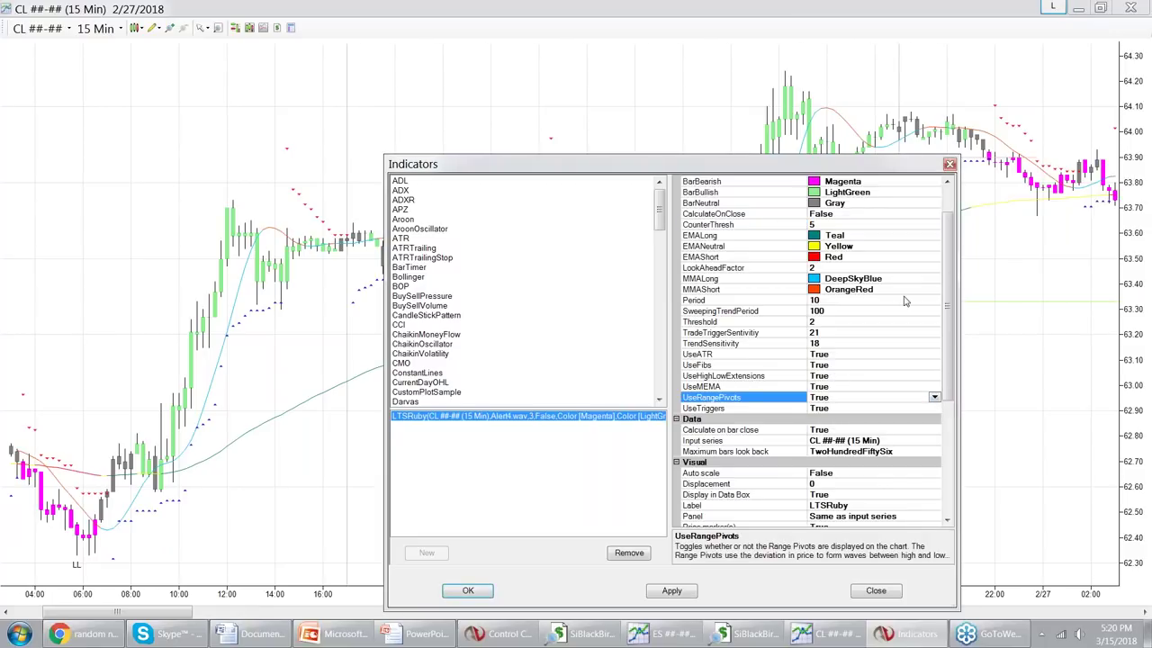
{"action": "scroll", "coordinate": [947, 251], "scroll_direction": "up", "scroll_amount": 1}
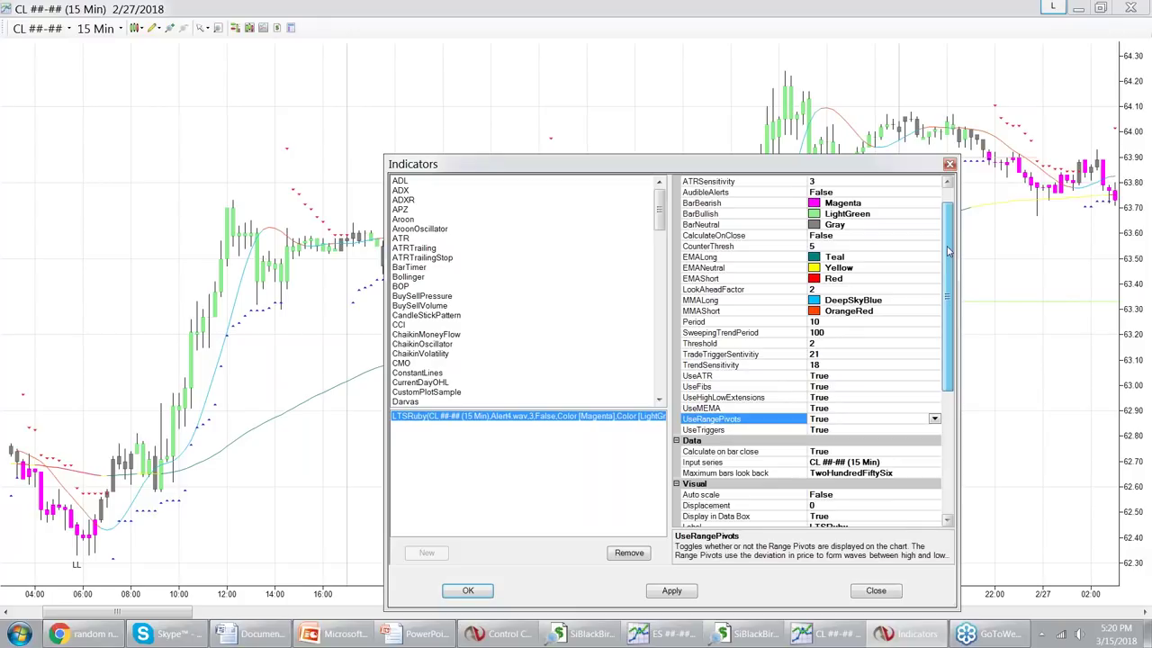
{"action": "scroll", "coordinate": [948, 251], "scroll_direction": "up", "scroll_amount": 1}
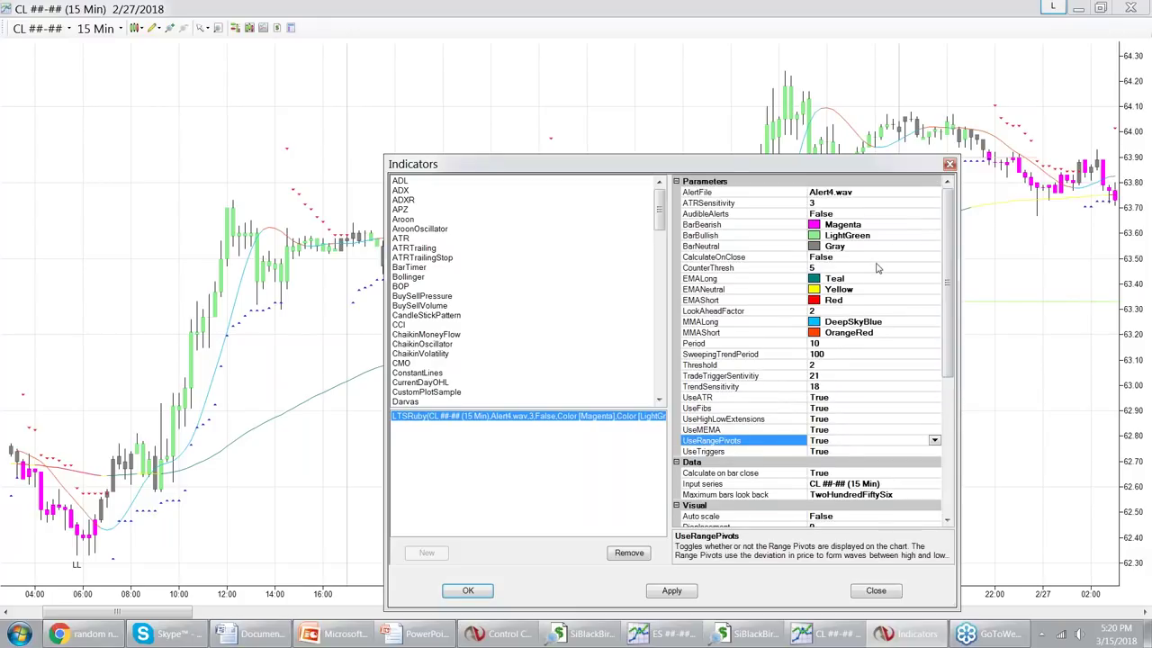
Review CounterThresh again together with CalculateOnClose and UseRangePivots, and close the indicator window without changes
{"action": "left_click", "coordinate": [818, 267]}
{"action": "double_click", "coordinate": [818, 267]}
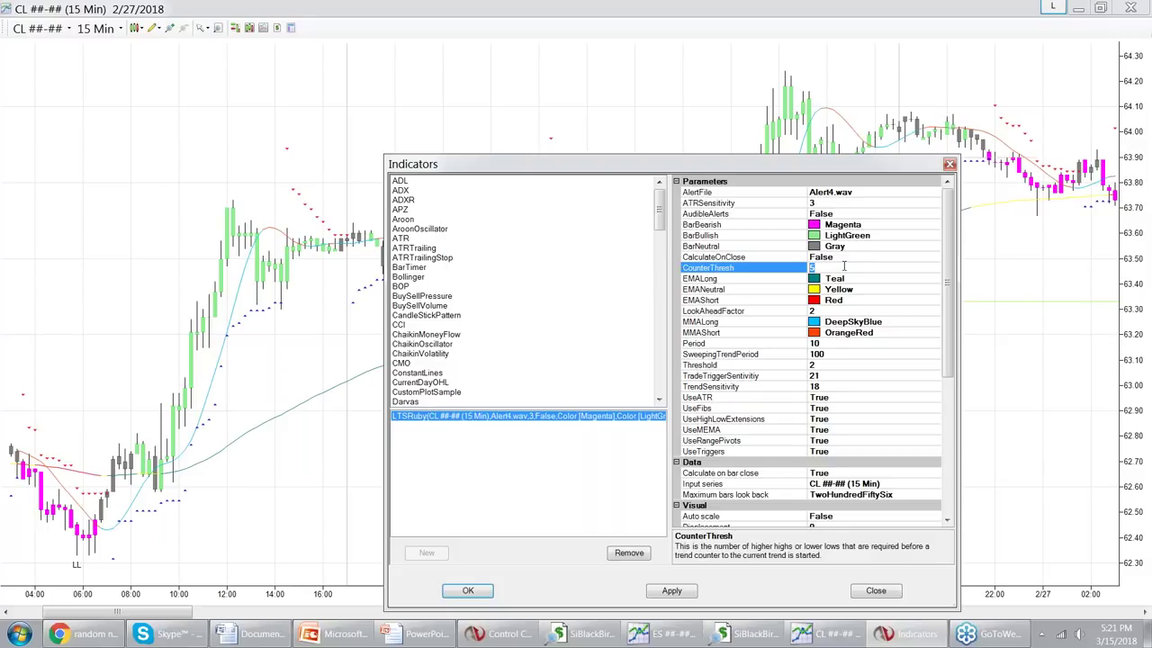
{"action": "left_click", "coordinate": [830, 258]}
{"action": "left_click", "coordinate": [830, 267]}
{"action": "left_click", "coordinate": [819, 441]}
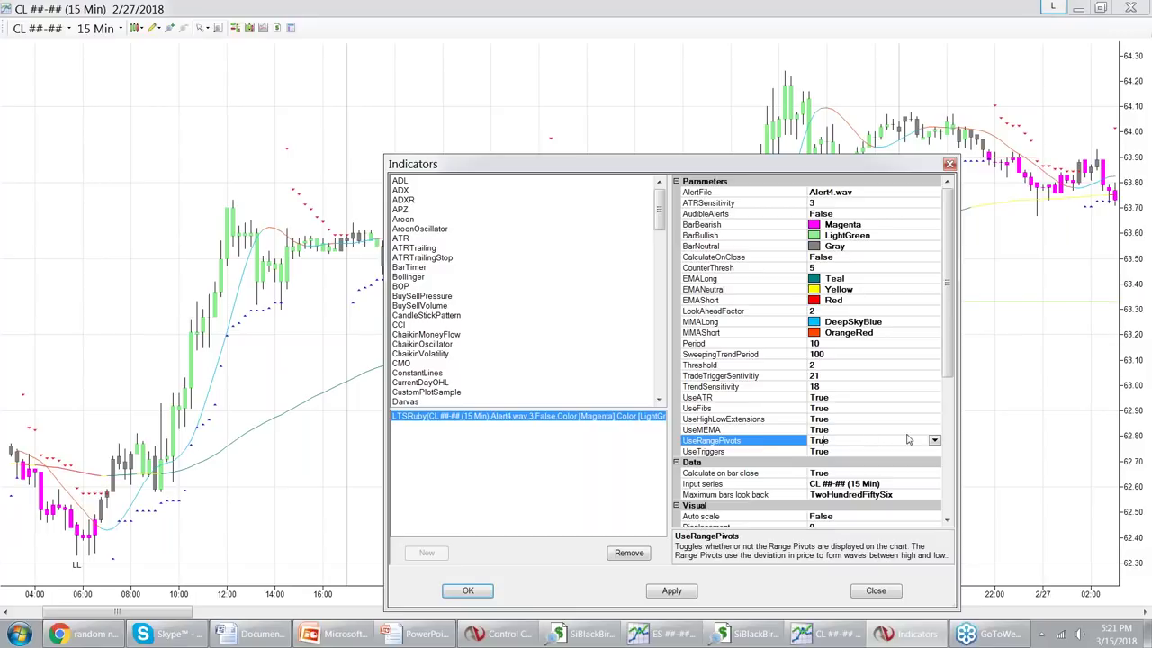
{"action": "left_click", "coordinate": [949, 164]}
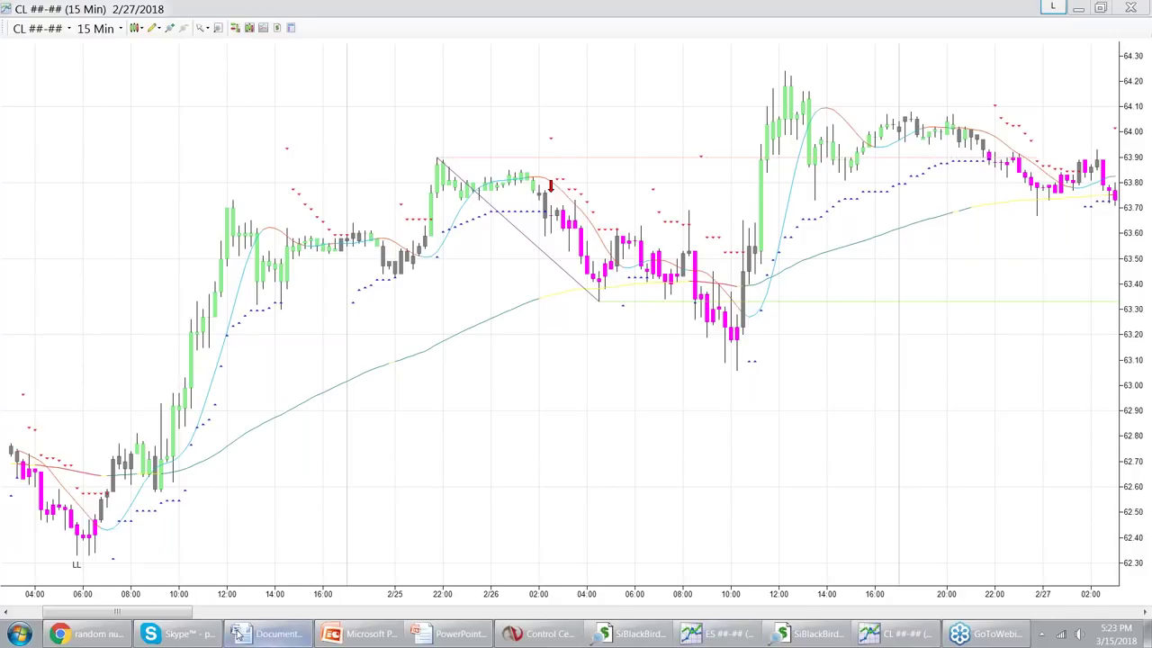
Switch to the PowerPoint slide show, end it after the Contact slide, and minimize PowerPoint to return to the CL chart
{"action": "left_click", "coordinate": [442, 636]}
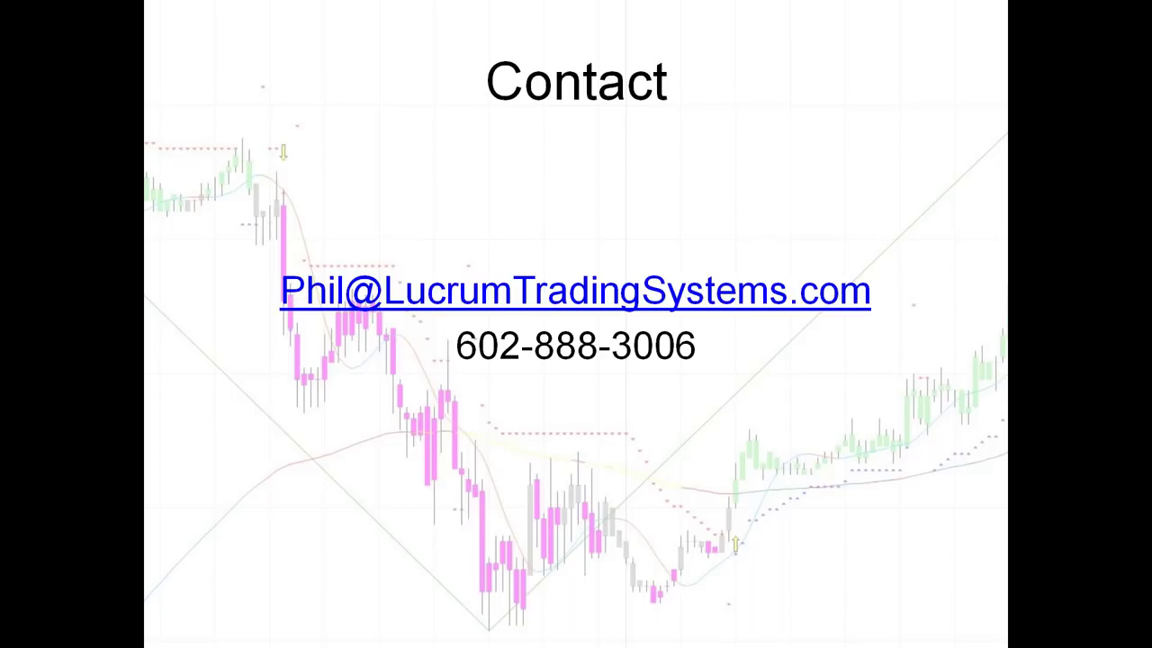
{"action": "key", "text": "Right"}
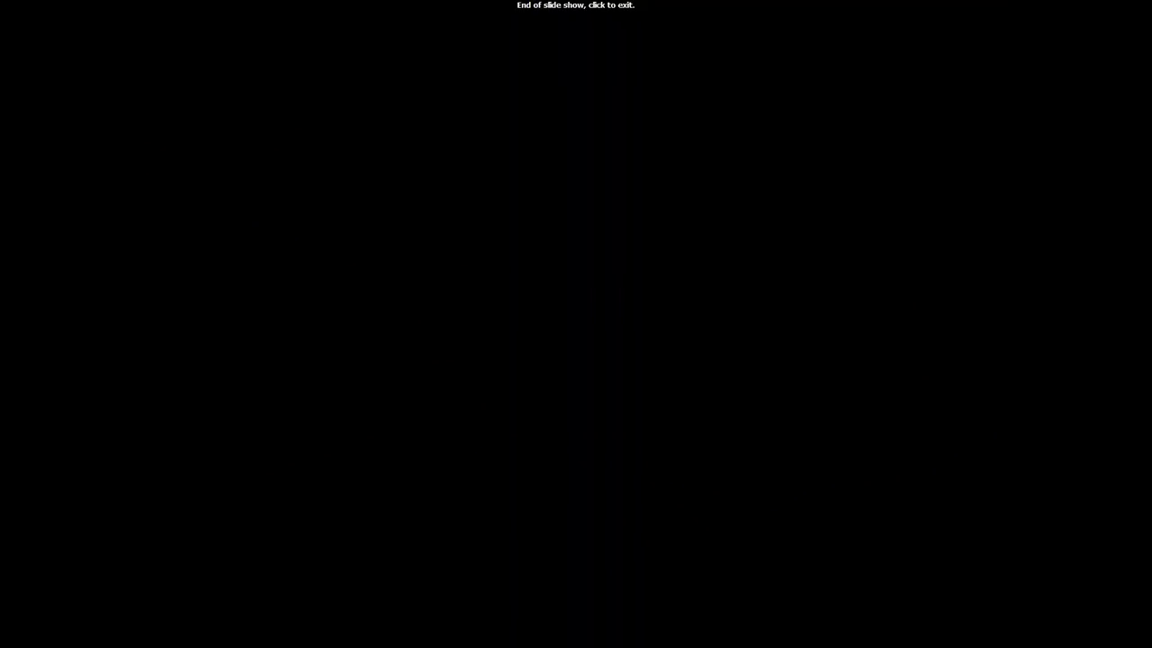
{"action": "key", "text": "Escape"}
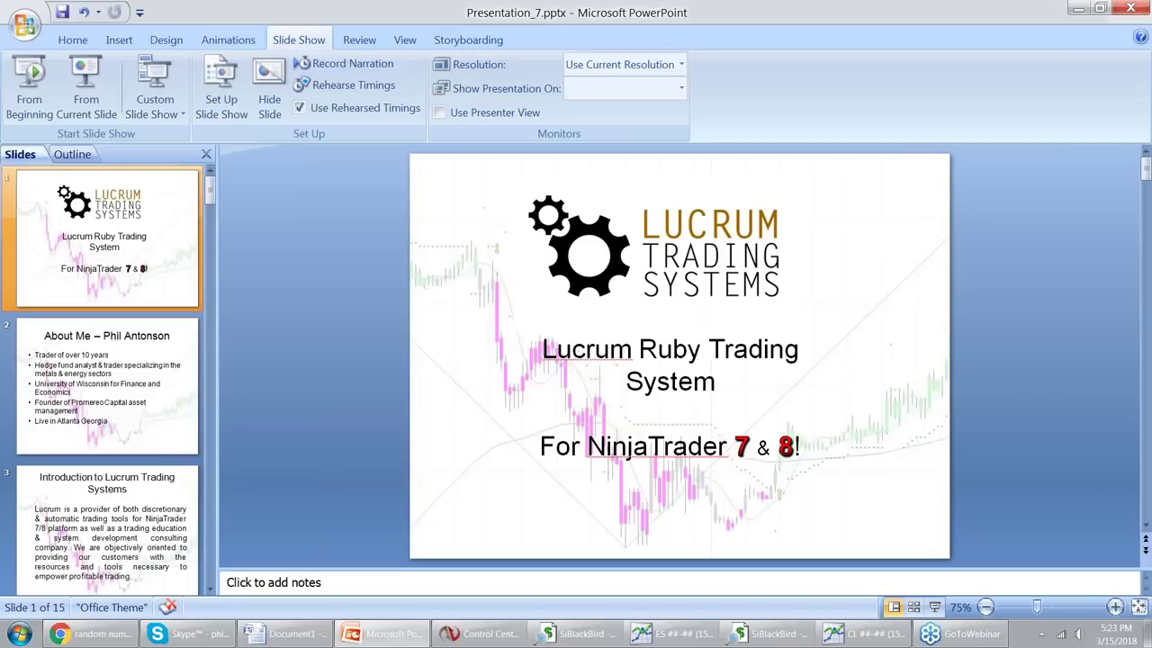
{"action": "left_click", "coordinate": [1070, 8]}
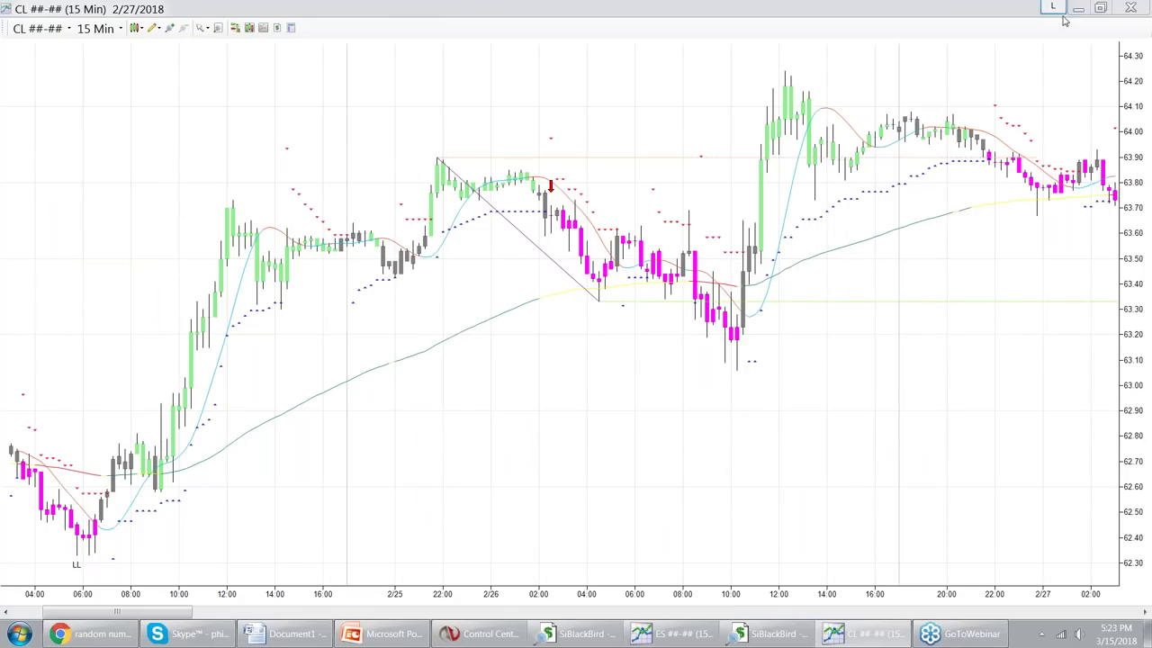